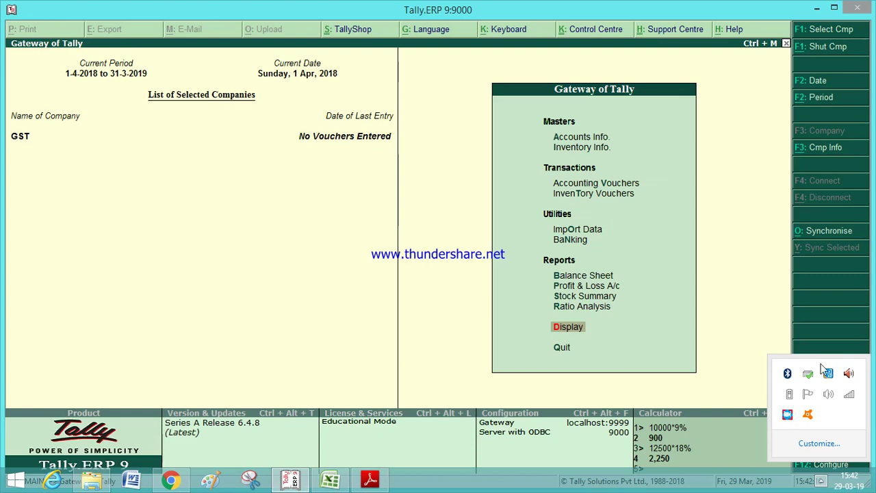
- Dismiss the tray popup and open the Statutory & Taxation company features
left_click(824, 483)
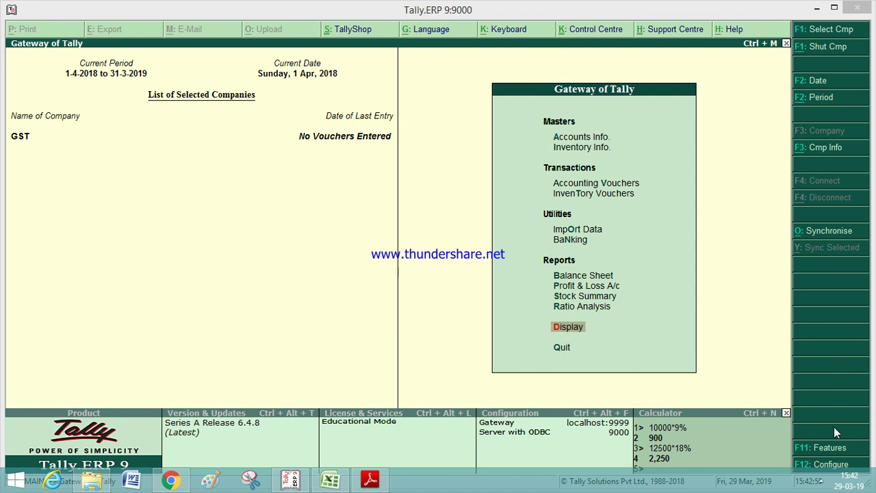
left_click(826, 450)
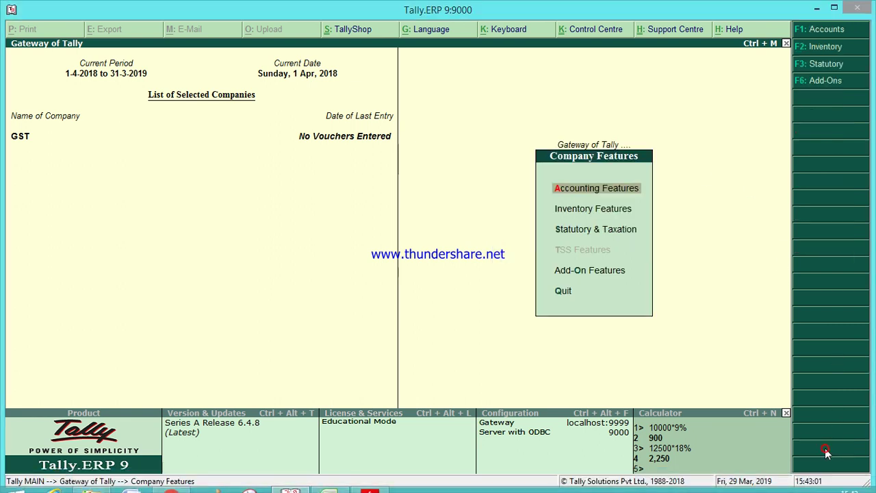
key("Down")
key("Down")
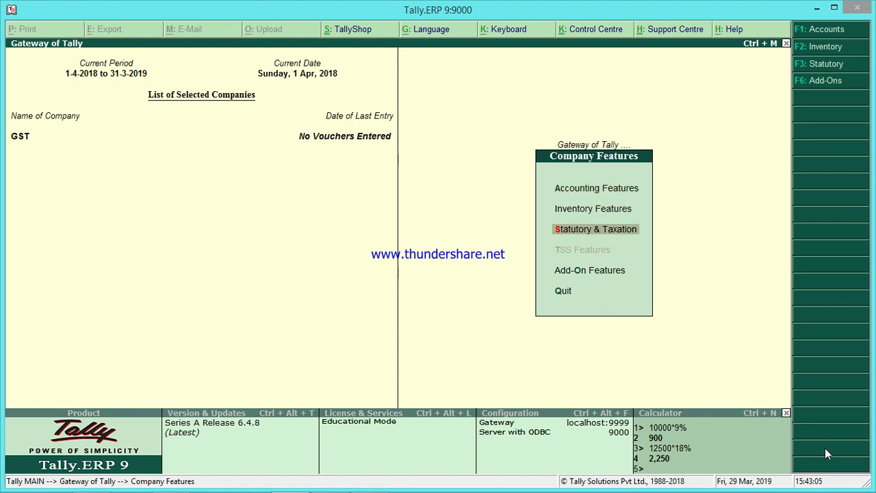
key("Return")
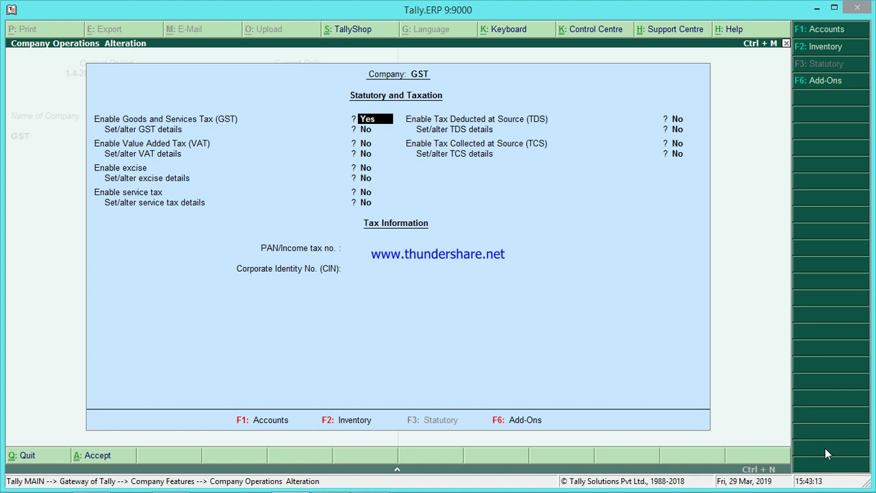
- Set Enable GST to Yes and Set/alter GST details to Yes
type("n")
key("Return")
key("Up")
type("y")
key("Return")
type("y")
key("Return")
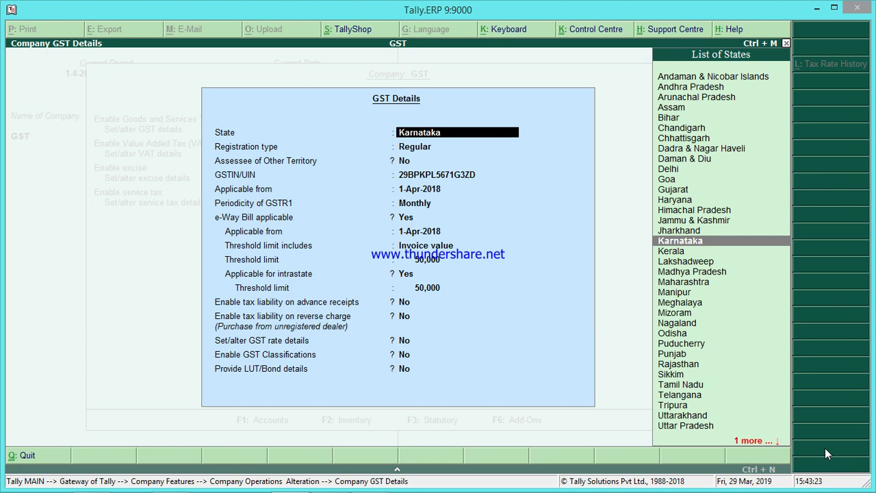
- Accept GST details: Karnataka, Regular registration, from 1-Apr-2018, Monthly GSTR1, e-Way Bill above 50,000
key("Return")
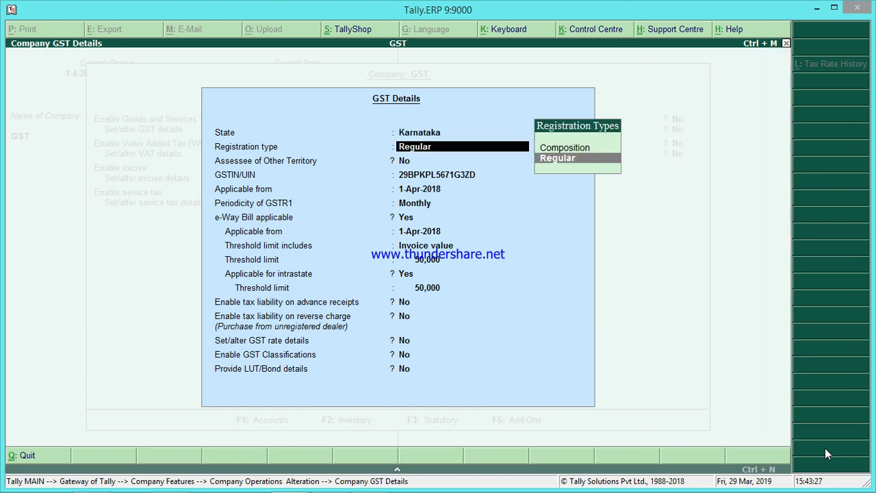
key("Return")
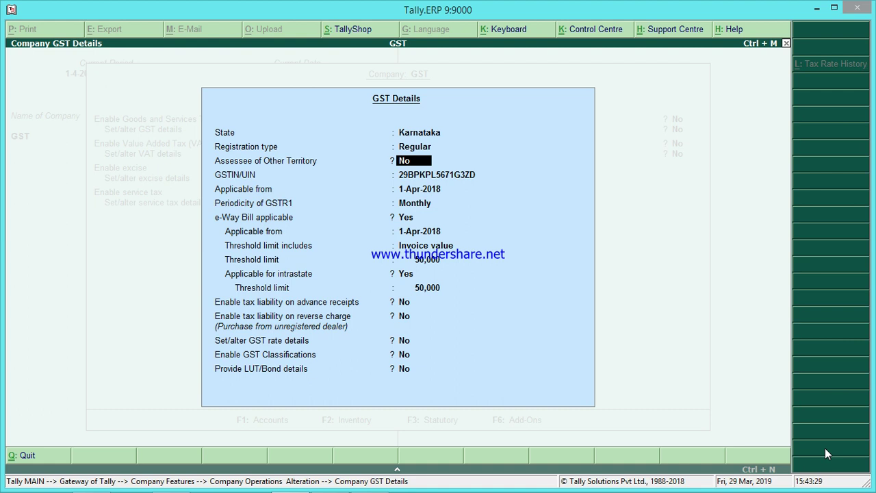
key("Return")
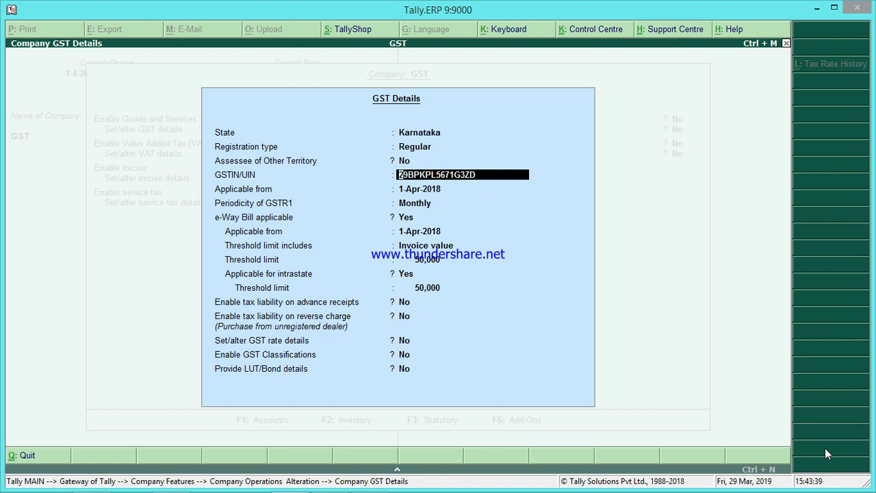
key("Return")
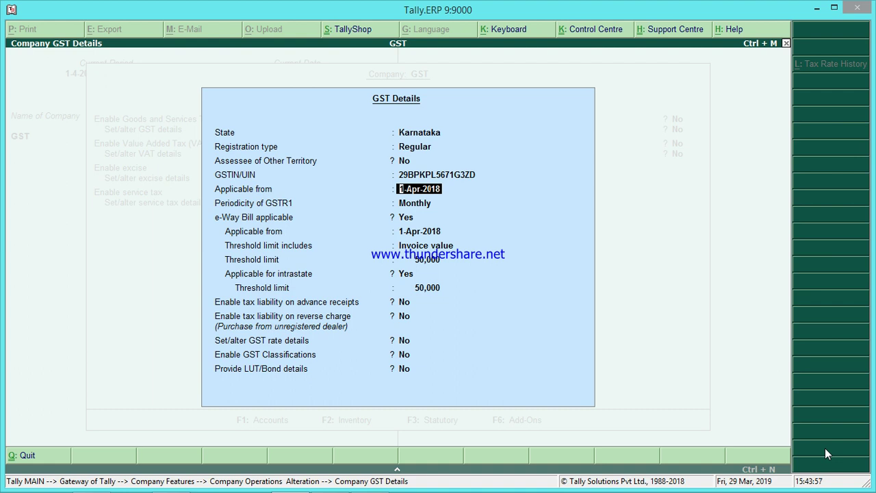
key("Return")
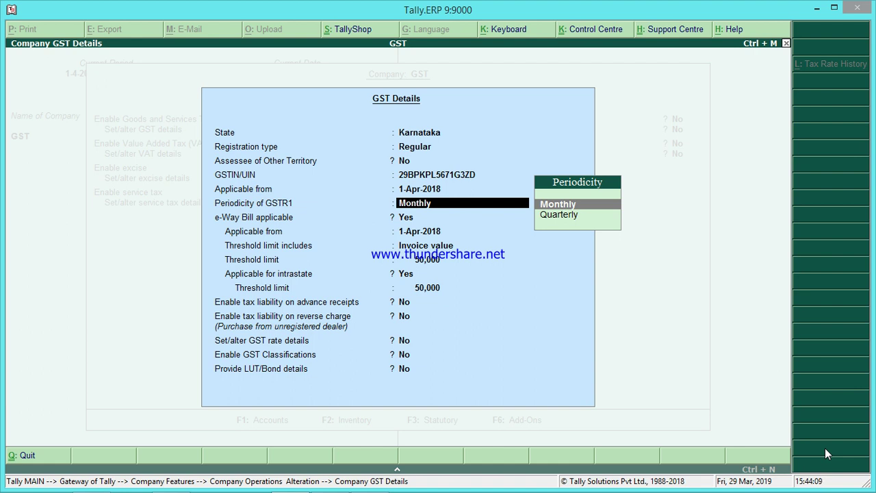
key("Return")
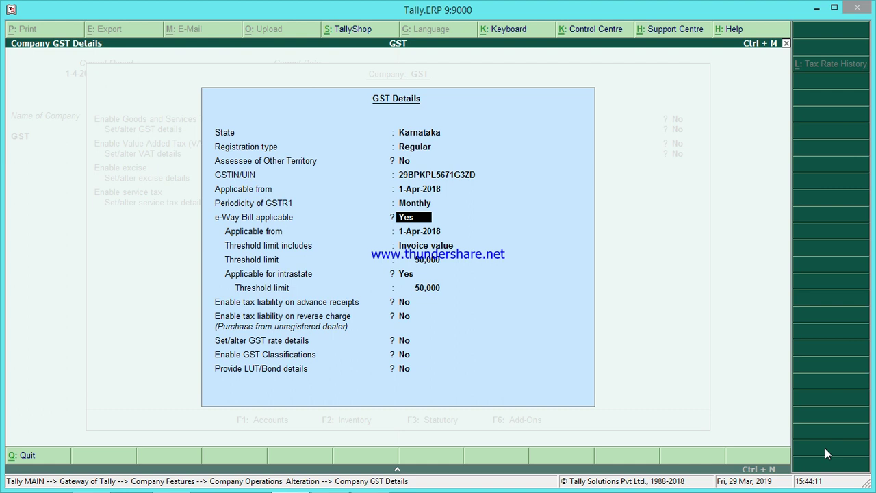
key("Return")
key("Return")
key("Return")
key("Return")
key("Return")
key("Return")
key("Return")
key("Return")
key("Return")
key("Return")
key("Return")
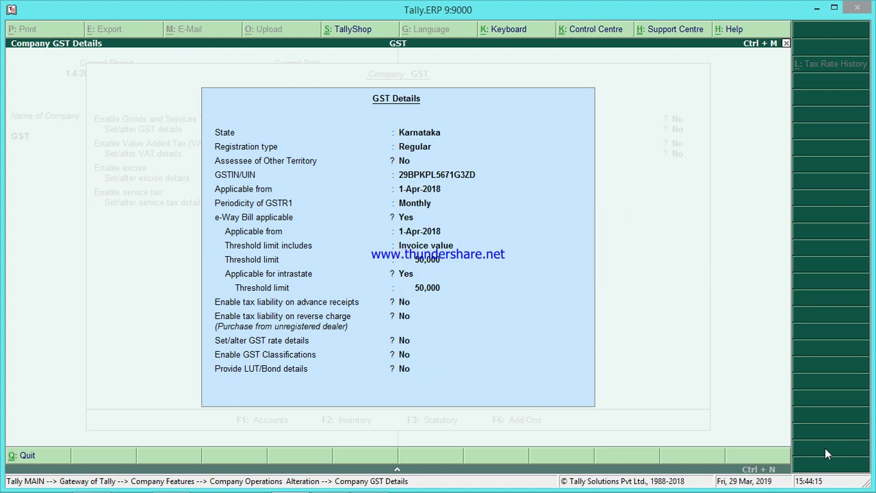
key("Return")
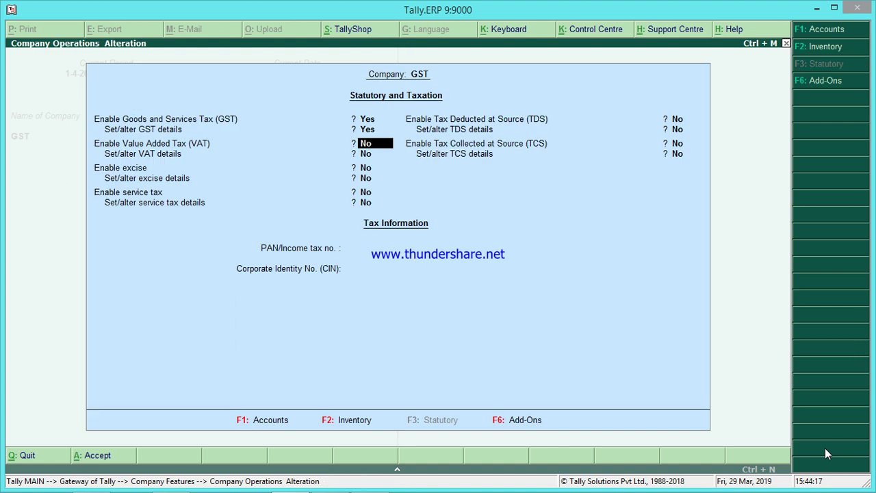
- Save the statutory settings and return to Gateway of Tally's accounts masters
key("Return")
key("Return")
key("Return")
key("Return")
key("Return")
key("Return")
key("Return")
key("Return")
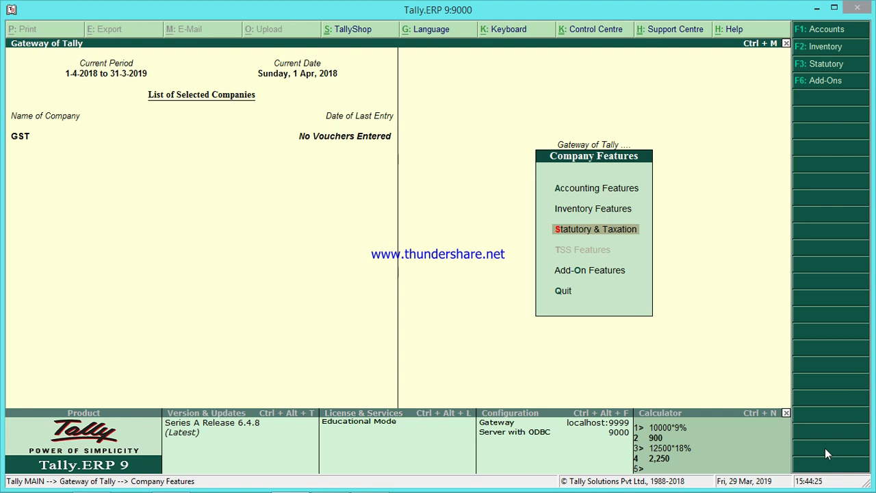
key("Escape")
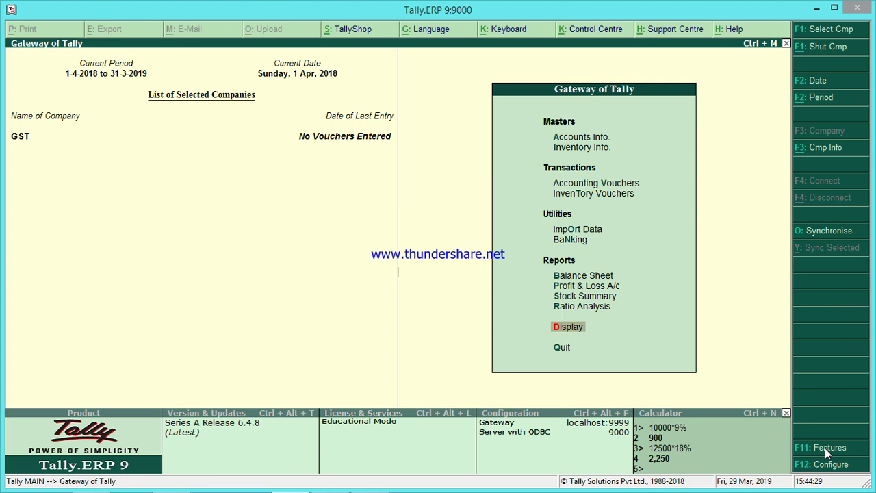
key("Up")
key("Up")
key("Up")
key("Up")
key("Up")
key("Up")
key("Up")
key("Up")
key("Up")
key("Up")
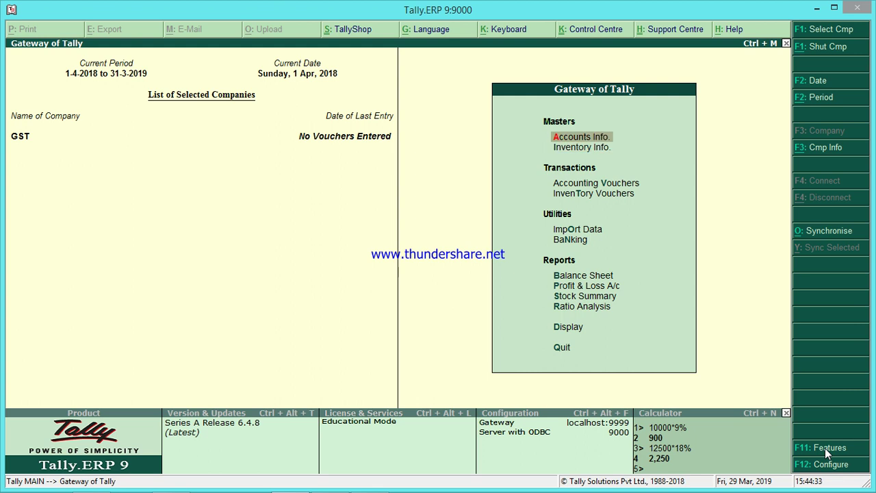
key("Return")
key("Escape")
key("Return")
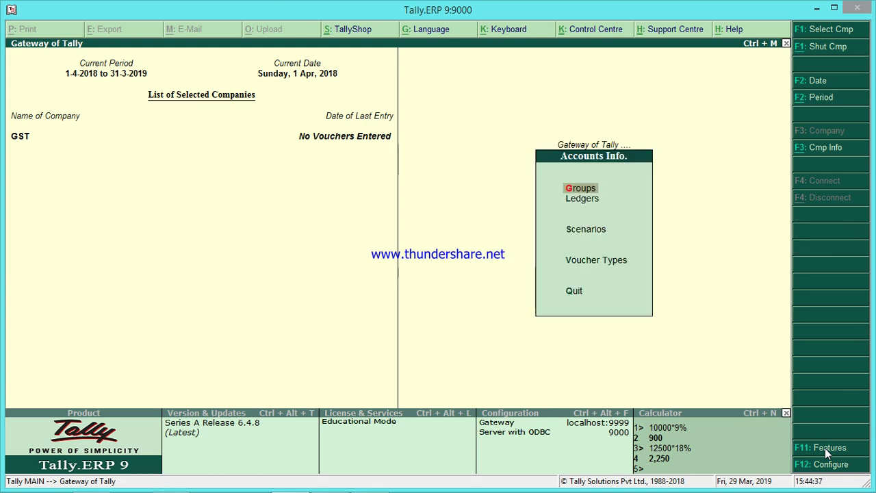
- Open the CUSTOMER ledger for alteration from the Ledgers > Alter list
key("Down")
key("Return")
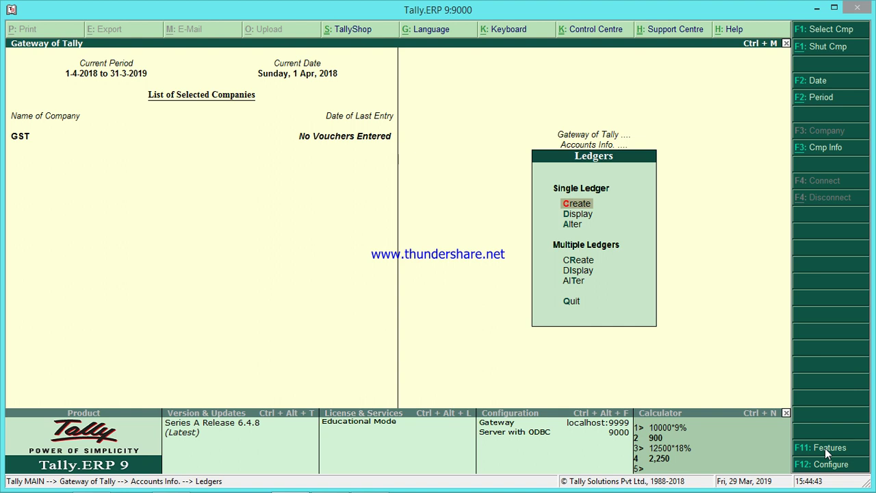
key("Down")
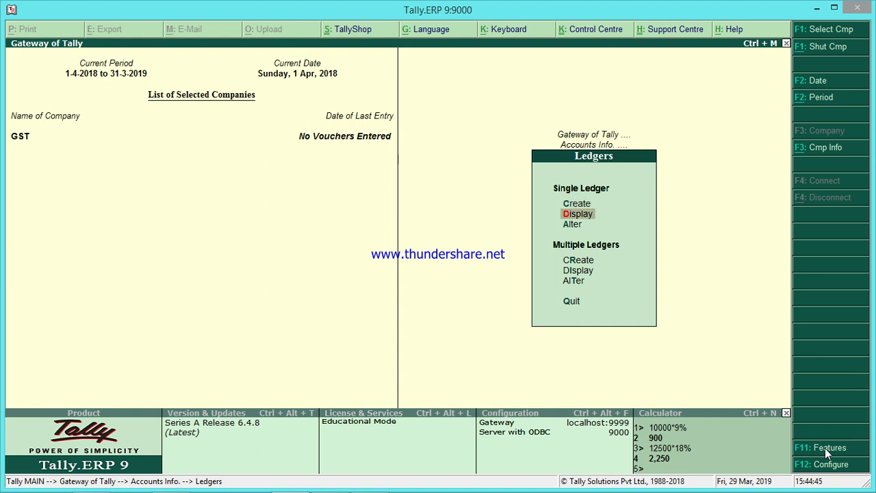
key("Down")
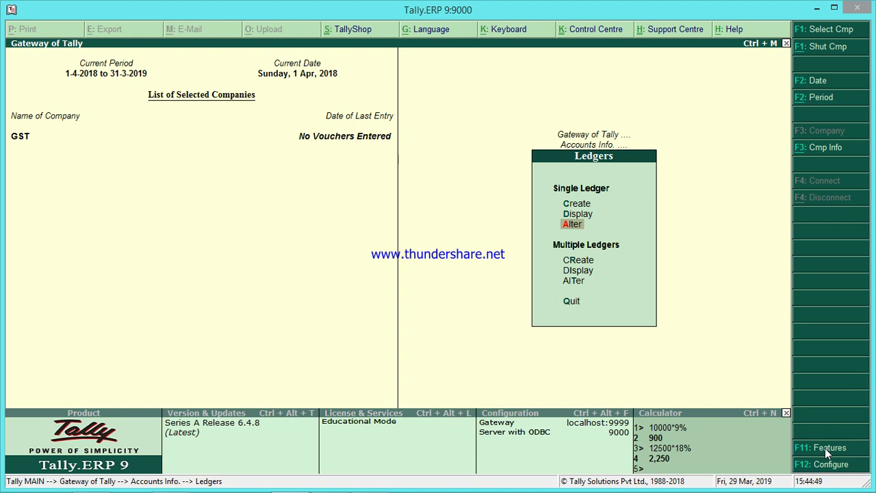
key("Return")
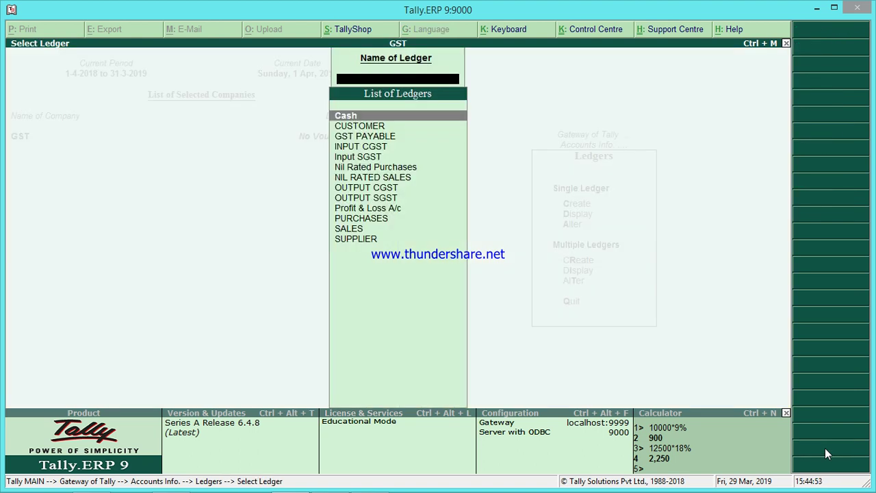
key("Down")
key("Return")
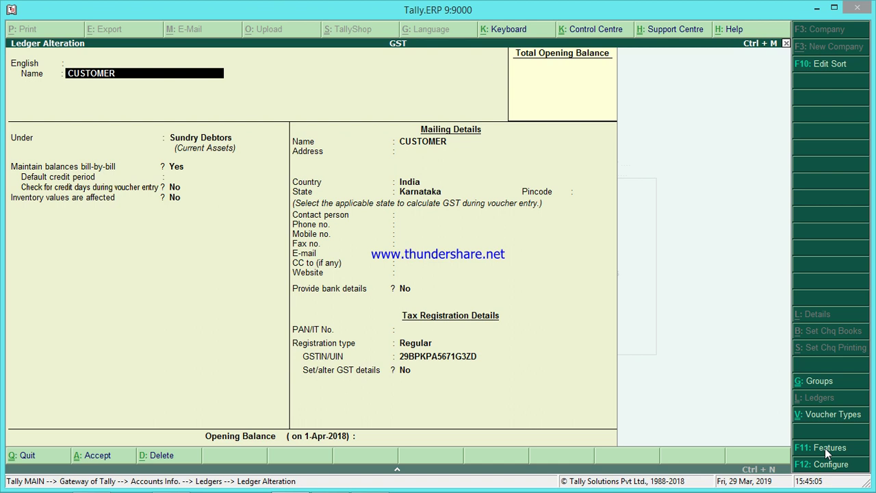
- Quit the CUSTOMER ledger alteration without changes, back to the ledger list
key("Escape")
key("Escape")
key("Return")
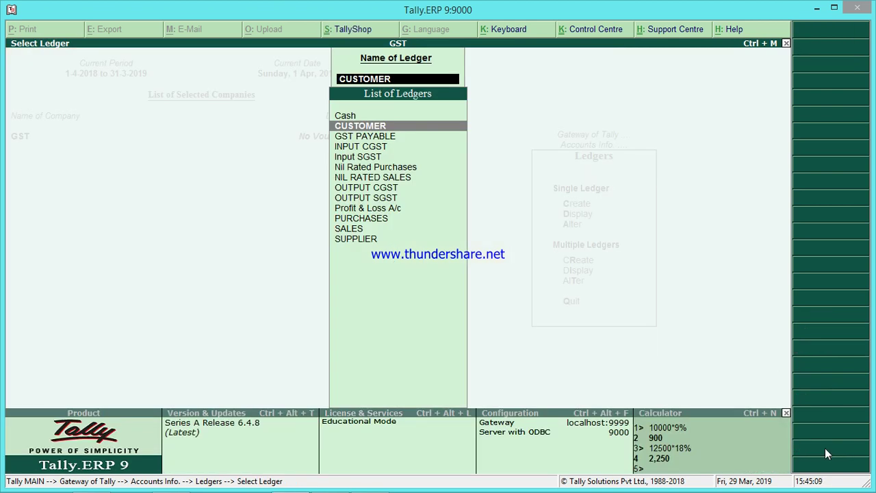
key("Return")
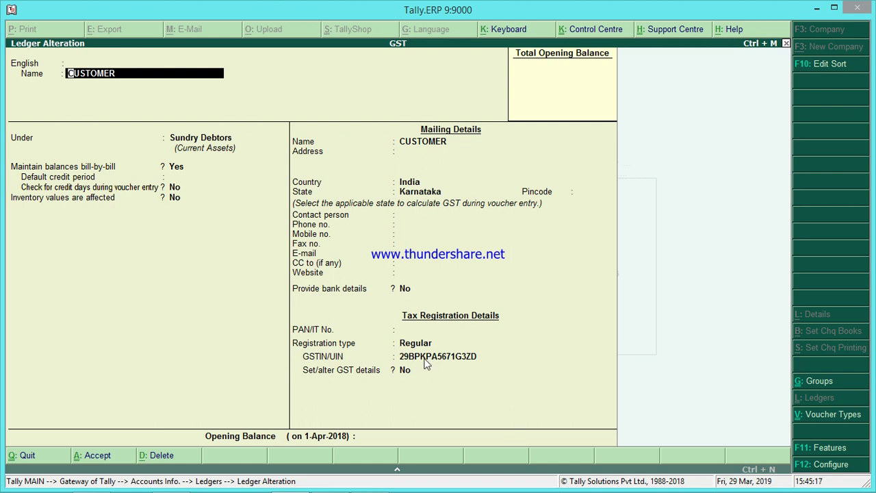
key("BackSpace")
key("Escape")
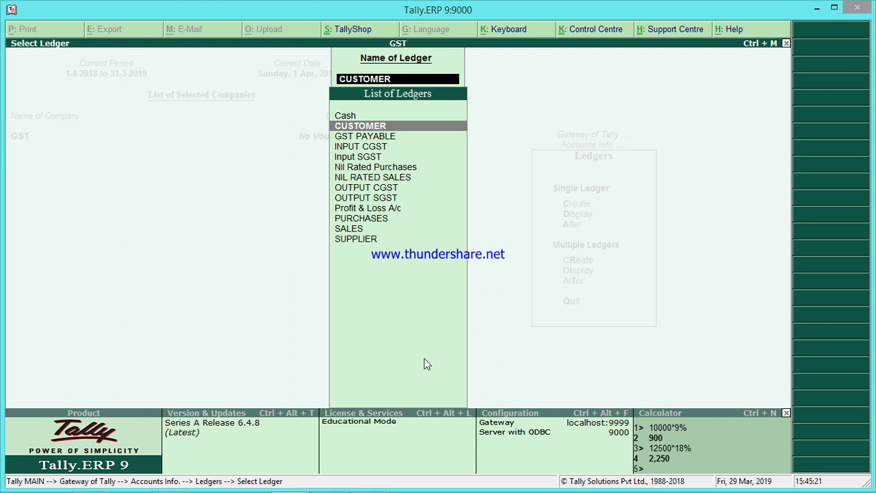
key("Return")
key("BackSpace")
key("Escape")
key("y")
key("Down")
key("Down")
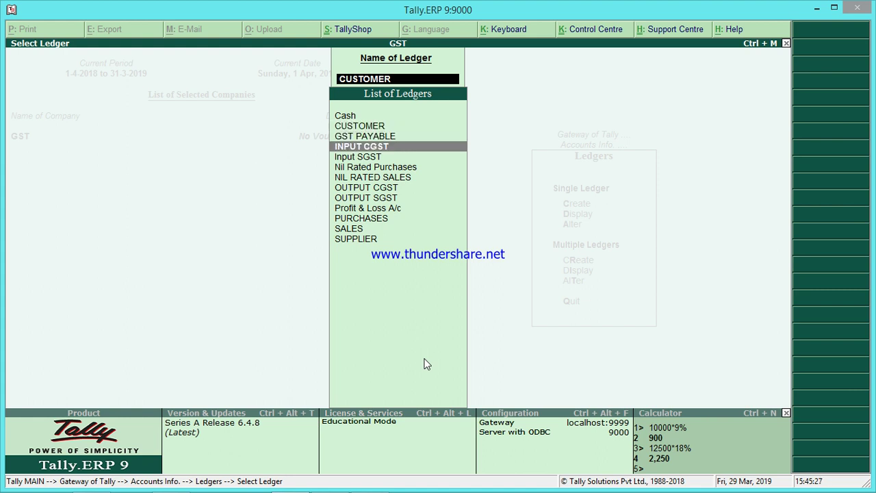
- Save INPUT CGST under Duties & Taxes as GST Central Tax at 9 %, rounding Not Applicable
key("Return")
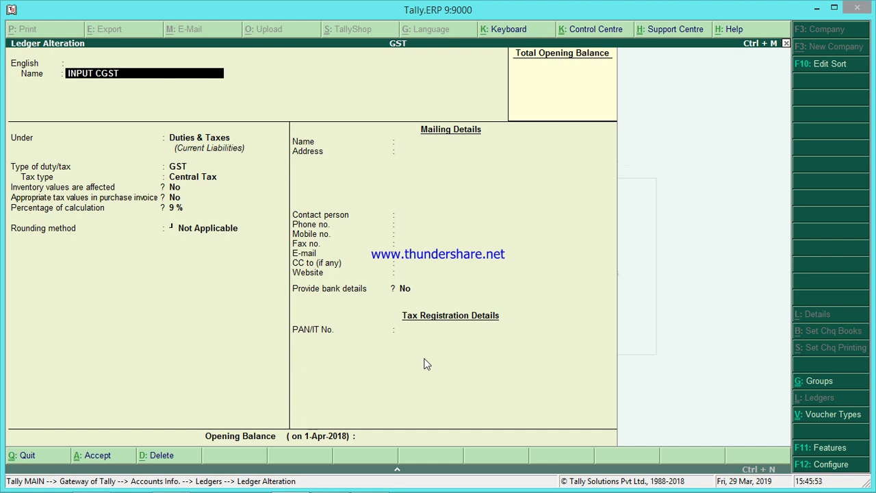
key("Return")
key("Return")
key("Return")
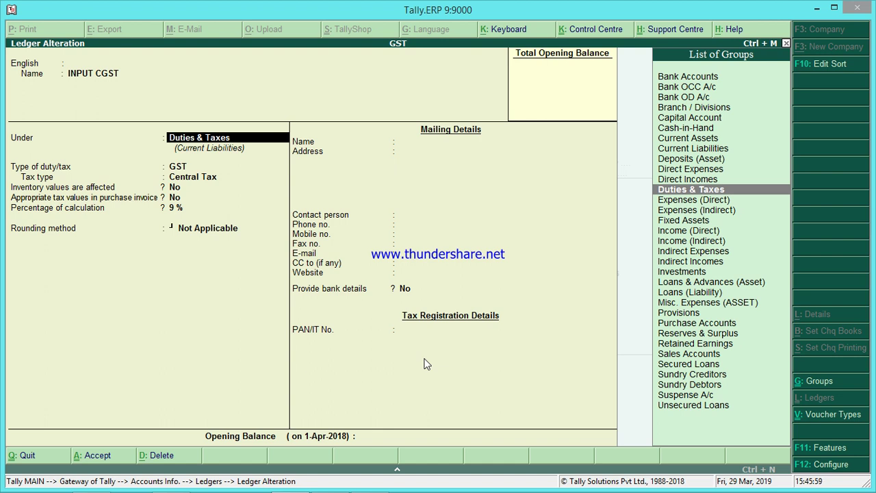
key("Return")
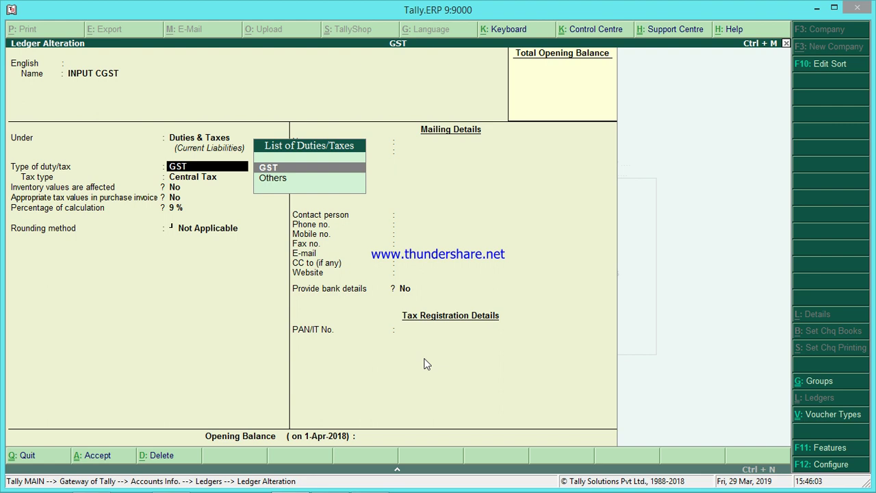
key("Return")
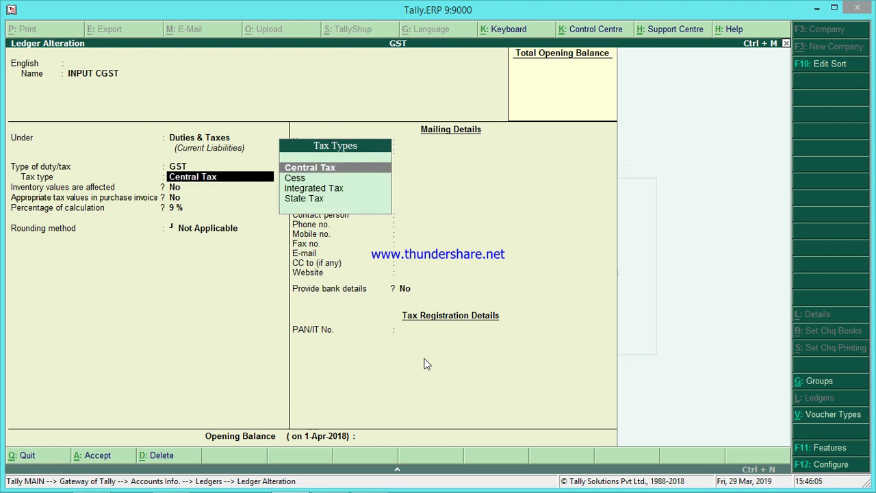
left_click(324, 171)
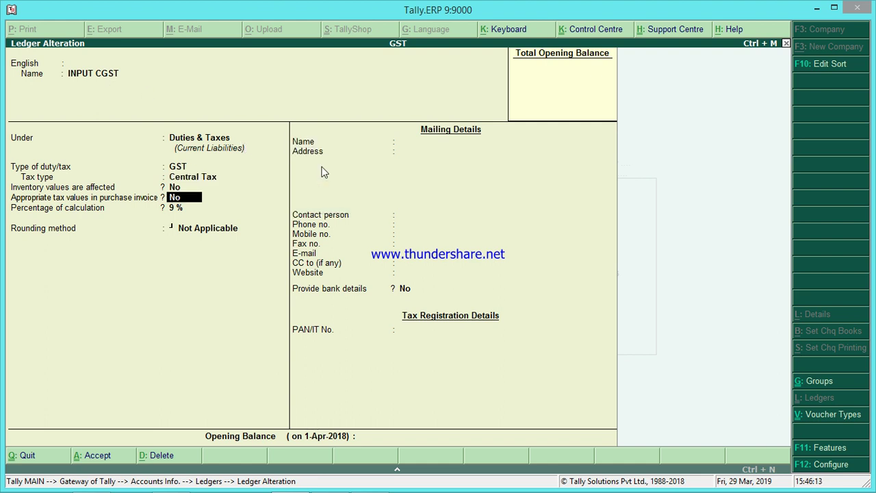
key("Return")
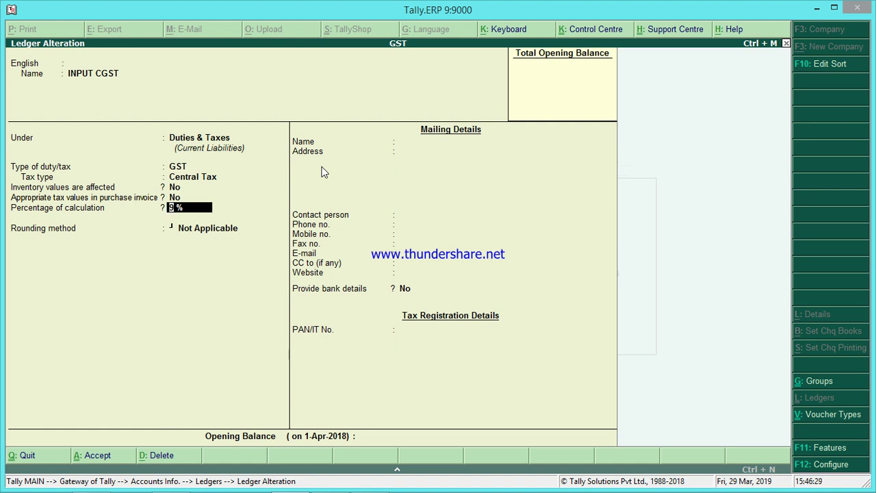
key("Return")
key("Return")
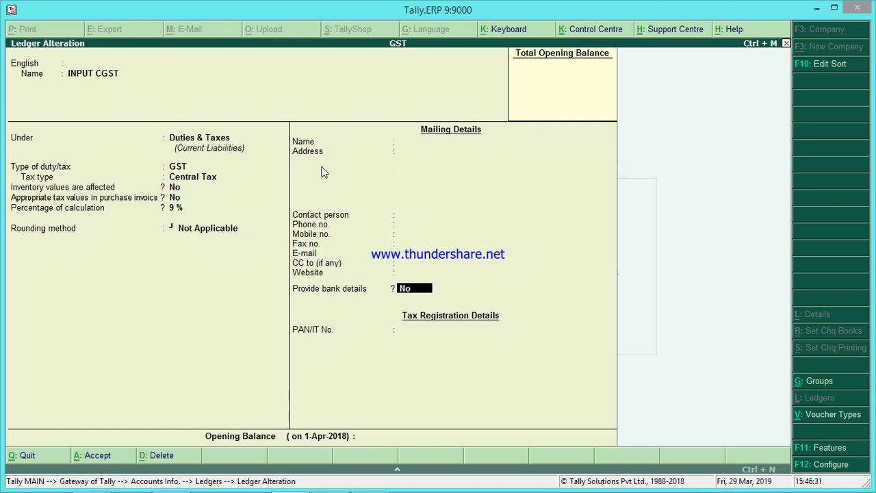
key("BackSpace")
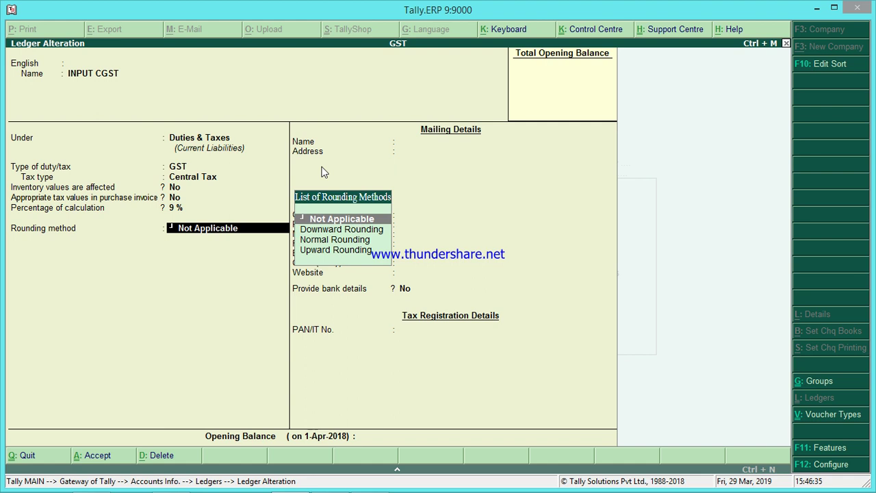
key("Return")
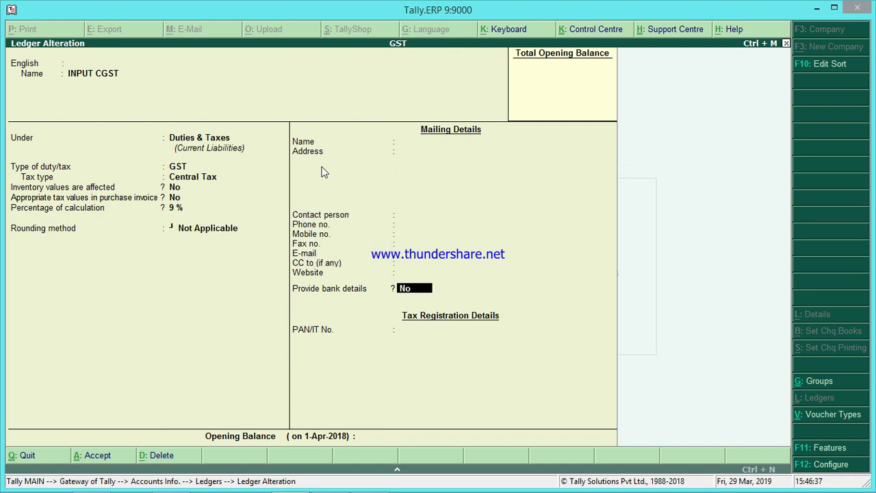
key("Return")
key("Return")
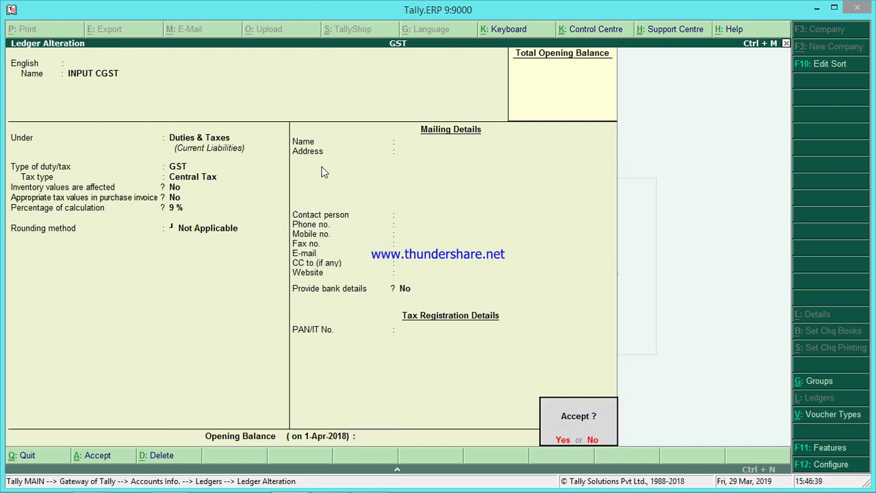
key("Return")
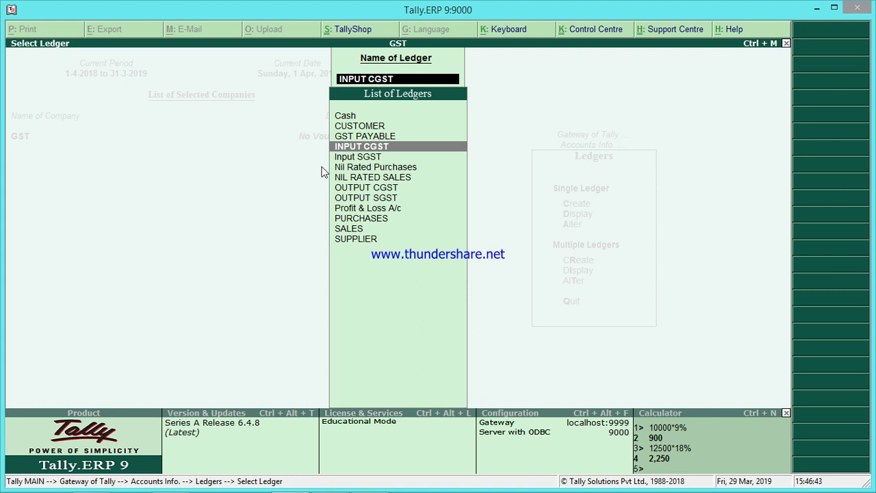
- Save Input SGST under Duties & Taxes as GST State Tax at 9 %
key("Down")
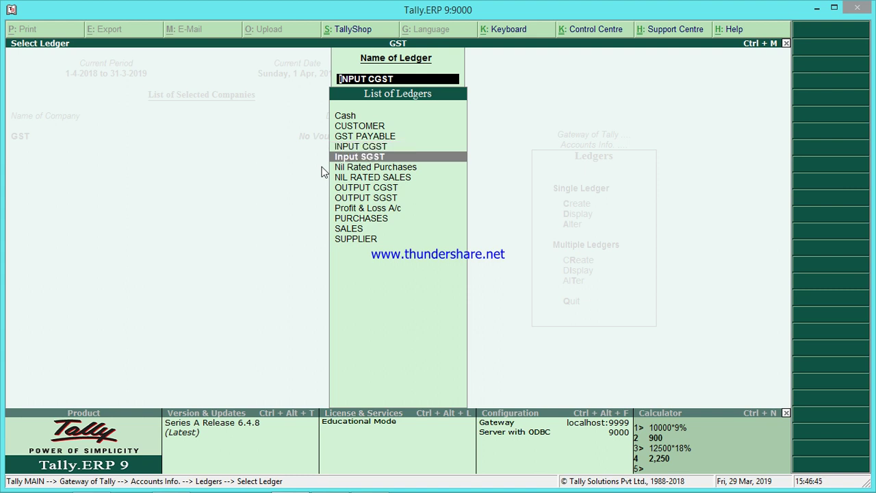
key("Return")
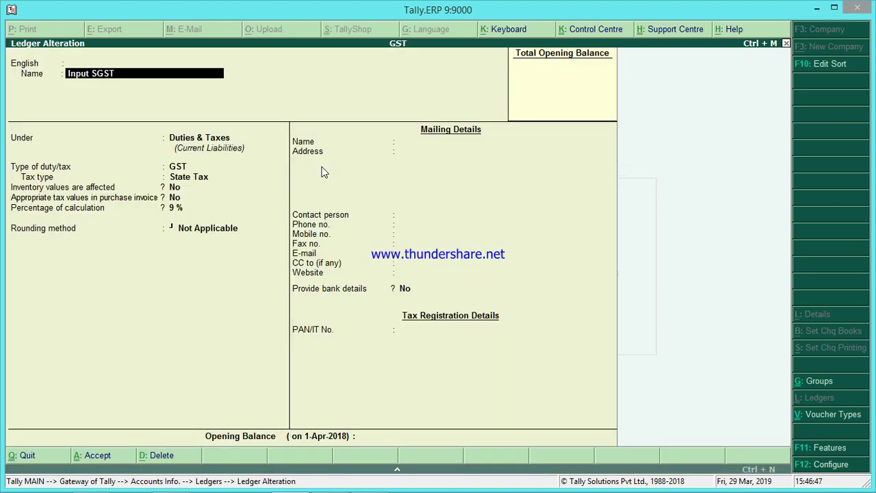
key("Return")
key("Return")
key("Return")
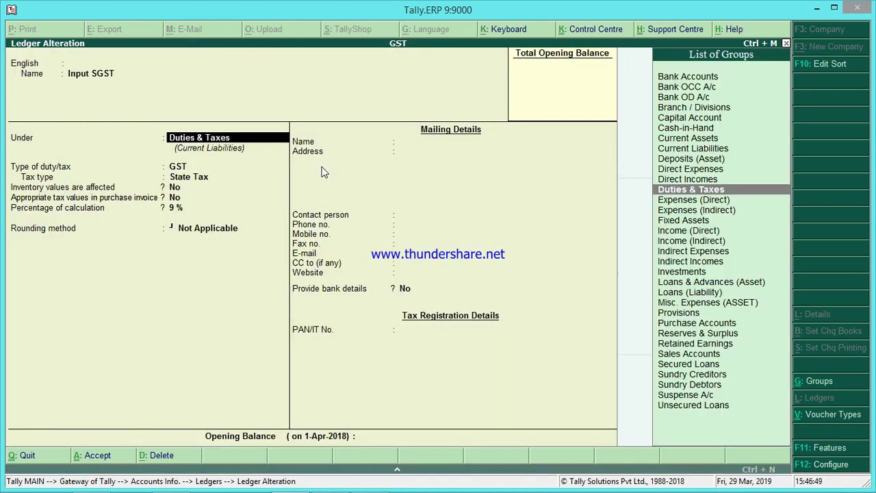
key("Return")
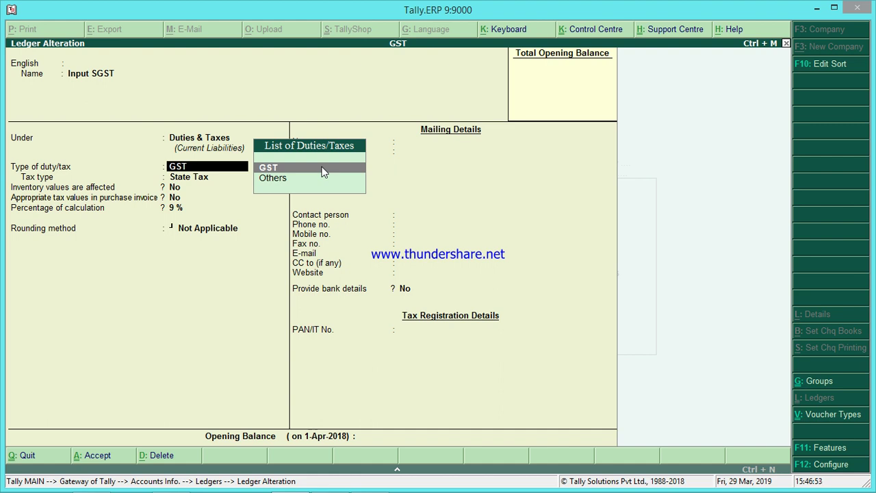
key("Return")
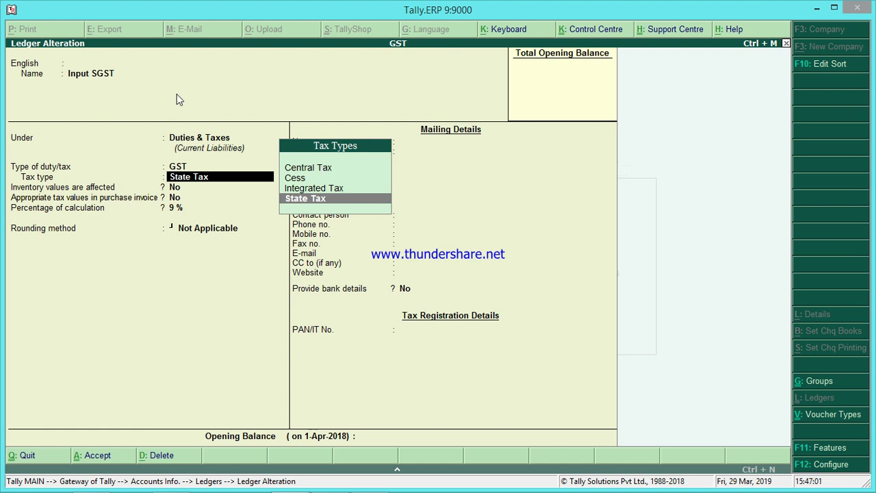
key("Return")
key("Return")
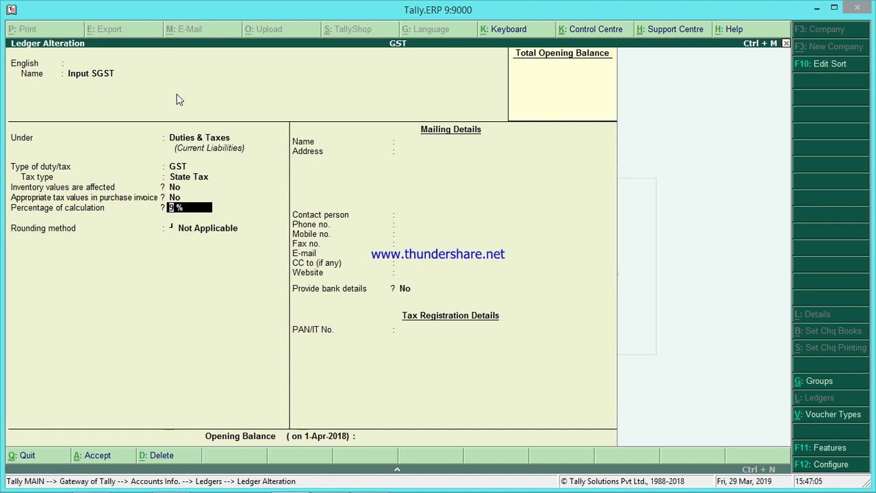
key("Return")
key("Return")
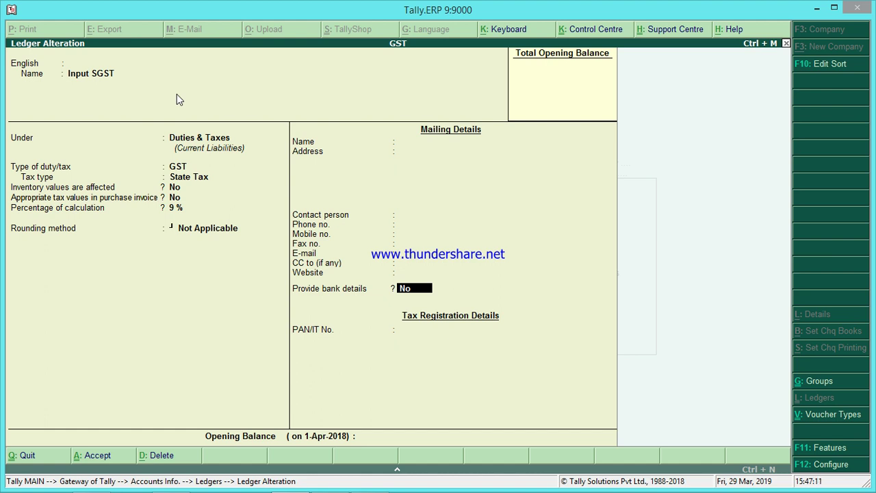
key("Return")
key("Return")
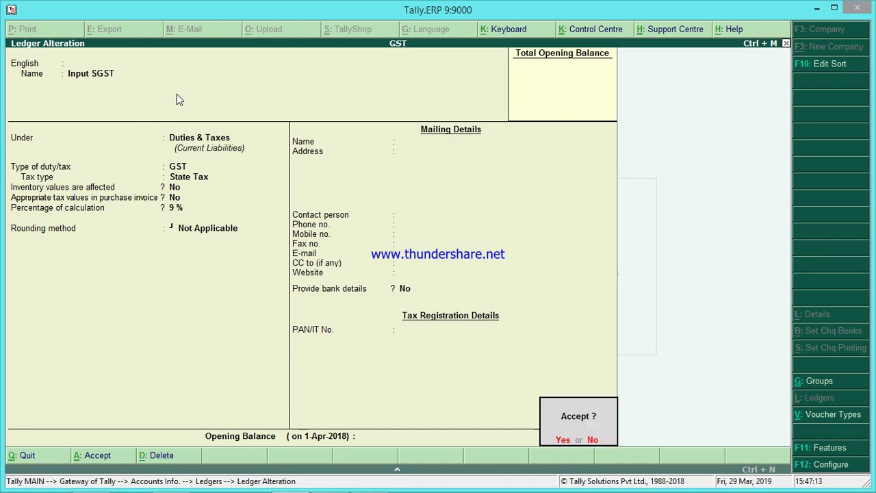
key("Return")
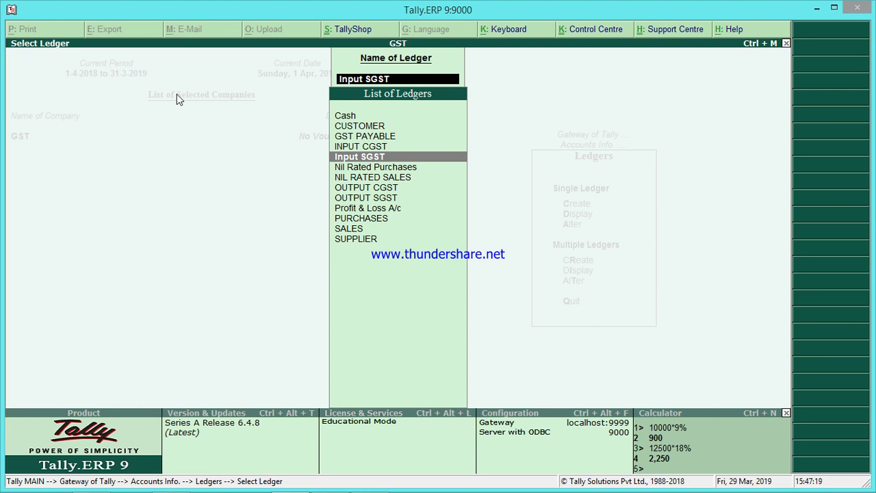
key("Down")
key("Down")
key("Down")
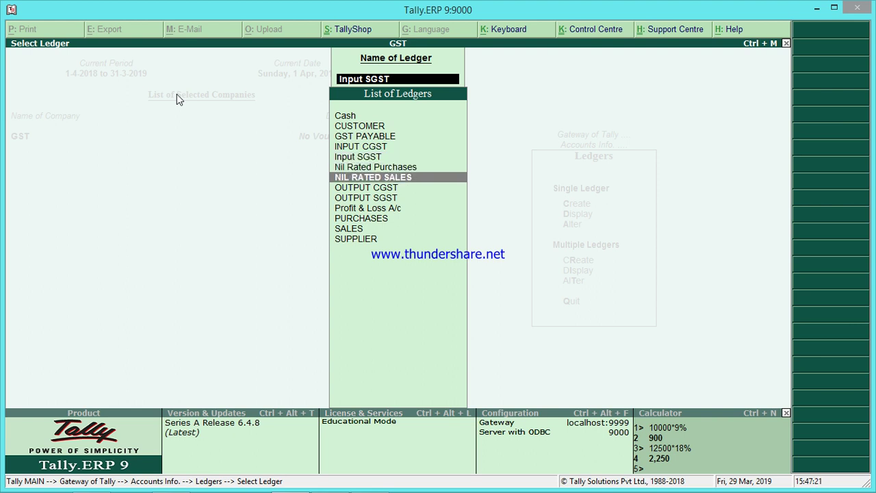
- Select OUTPUT CGST and save it as GST Central Tax at 9 % under Duties & Taxes
key("Up")
key("Up")
key("Up")
key("Up")
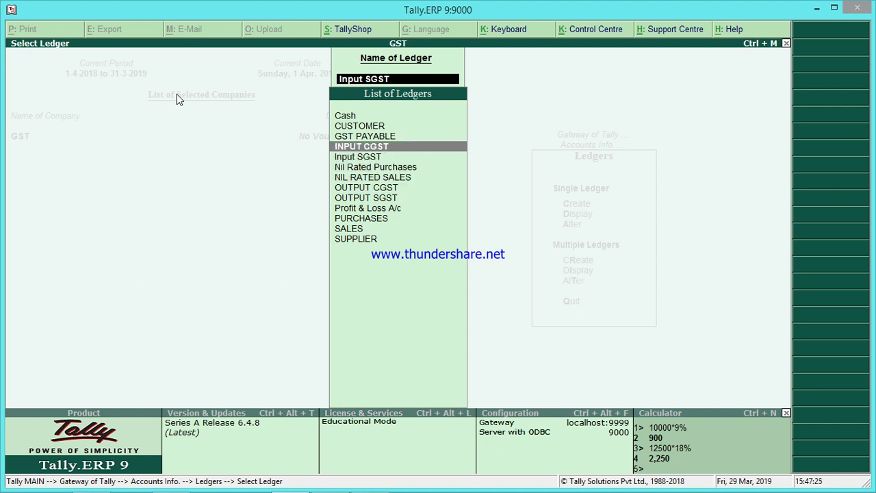
key("Down")
key("Down")
key("Down")
key("Down")
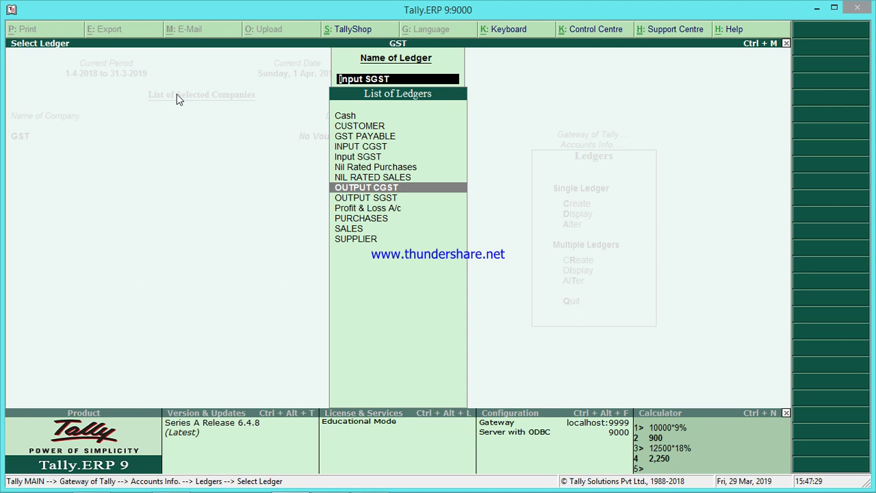
key("Return")
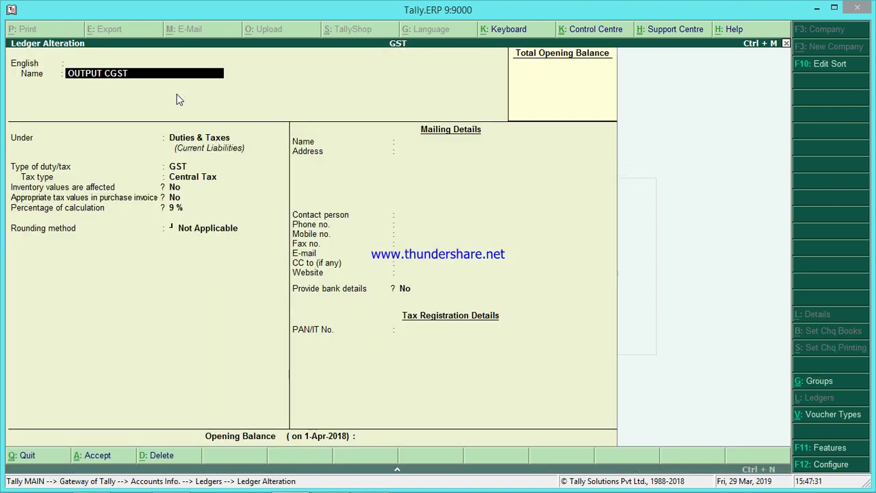
key("Return")
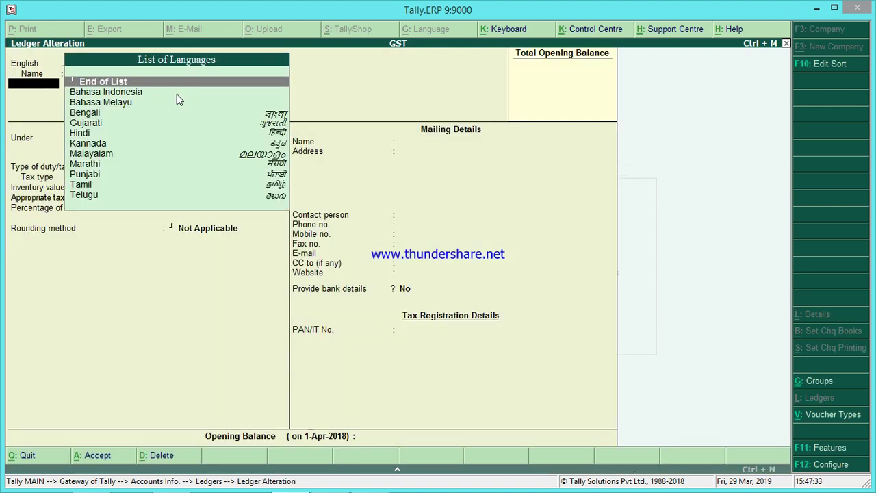
key("Return")
key("Return")
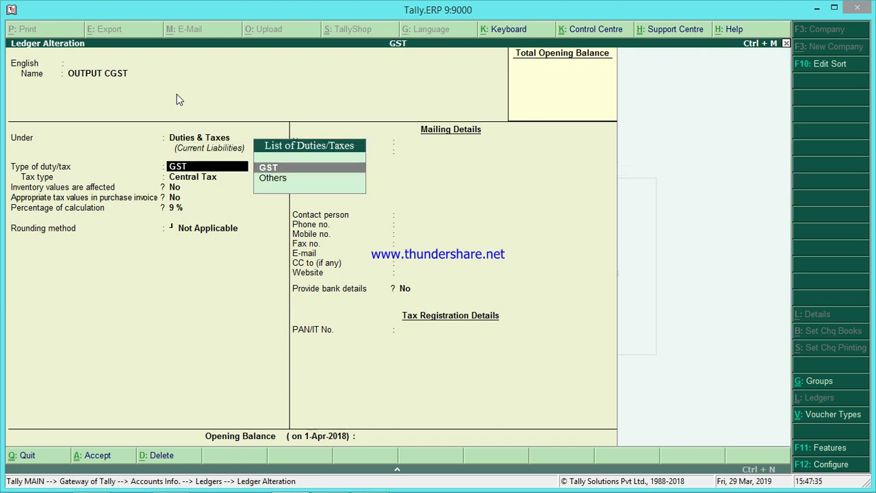
key("Return")
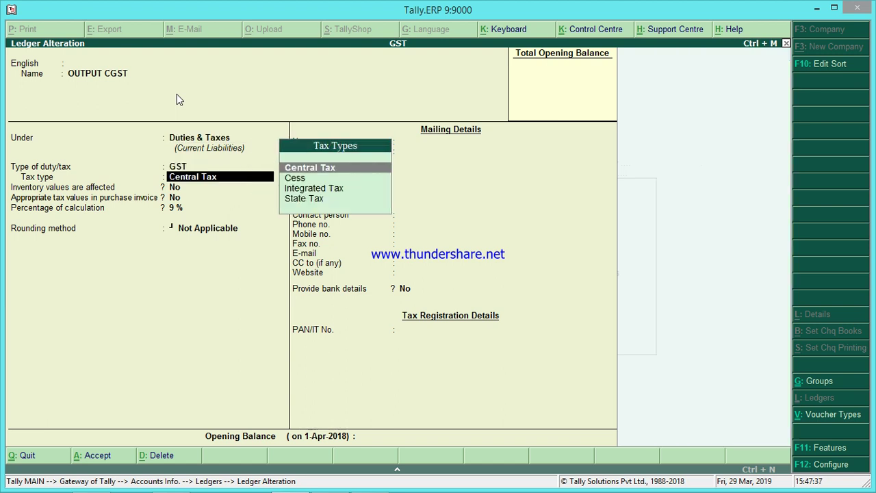
key("Return")
key("Return")
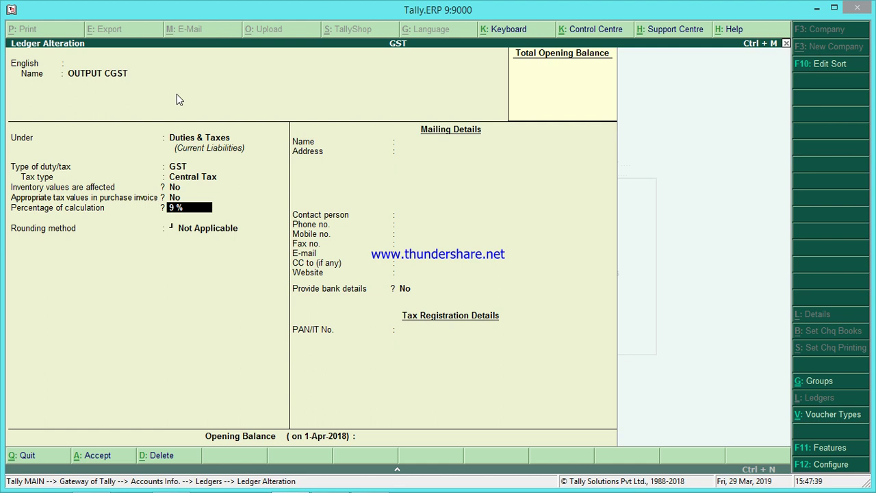
key("Return")
key("Return")
key("Return")
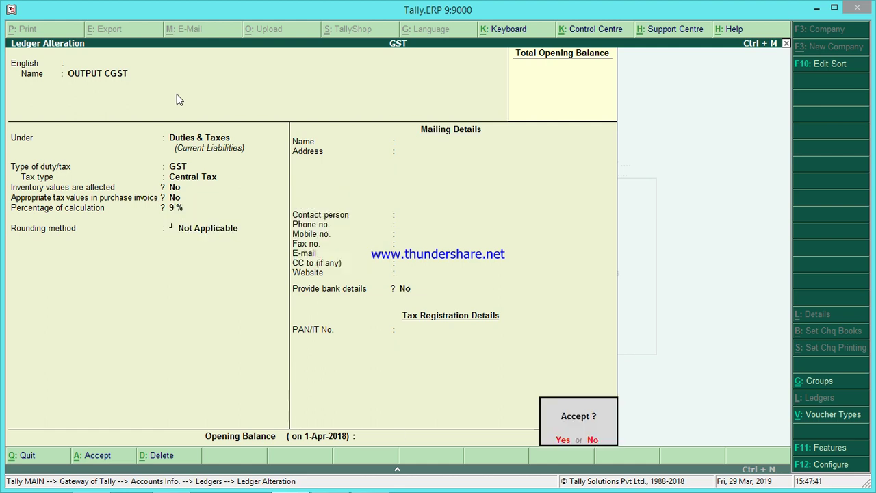
key("Return")
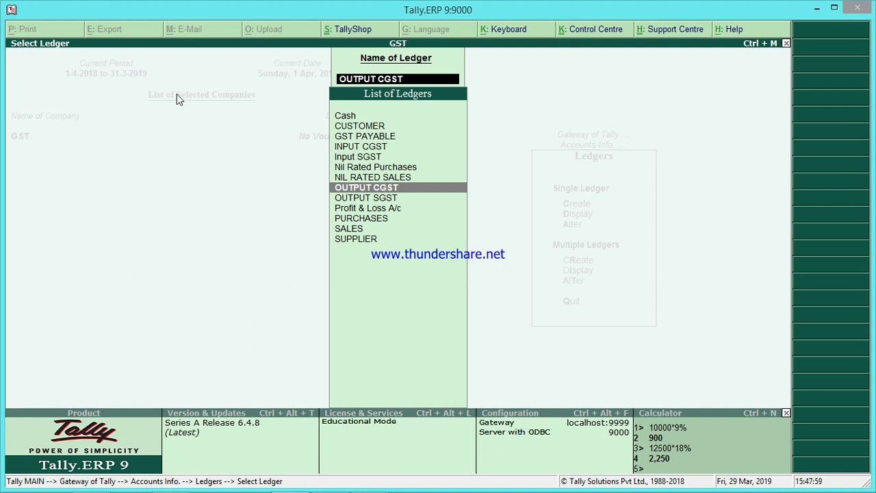
- Select OUTPUT SGST and accept its Duties & Taxes, State Tax, 9 % settings unchanged
key("Down")
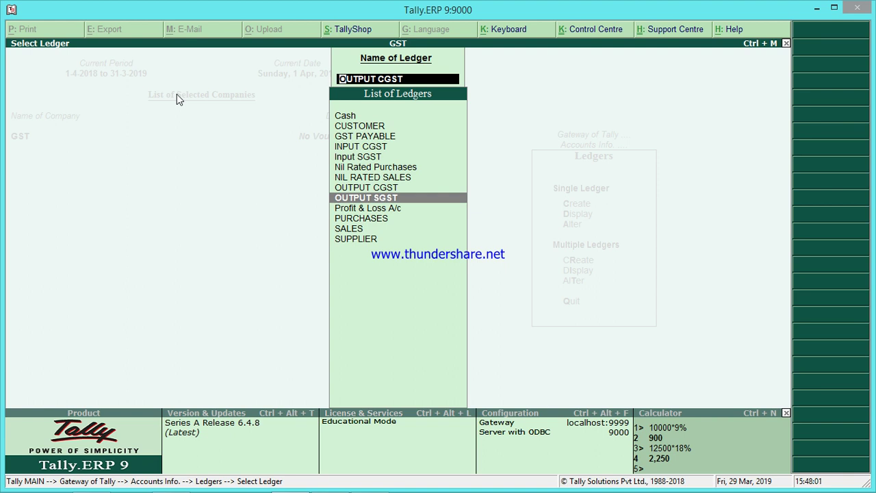
key("Return")
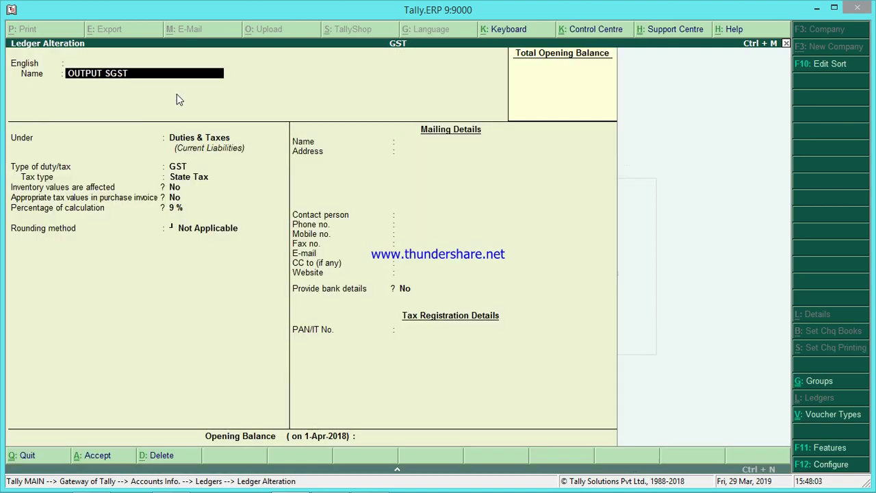
key("Return")
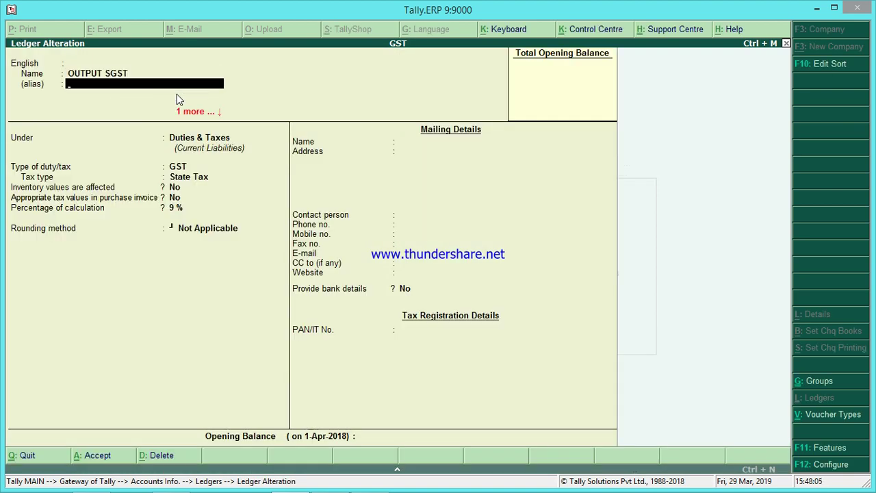
key("Return")
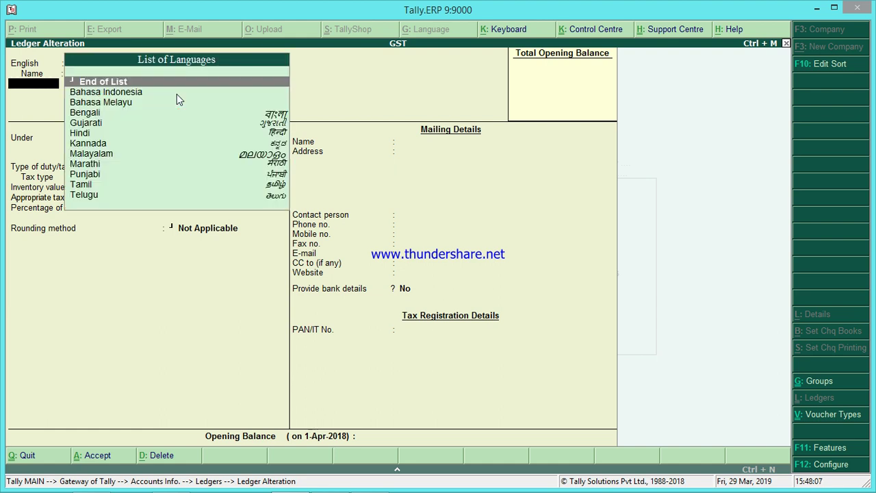
key("Return")
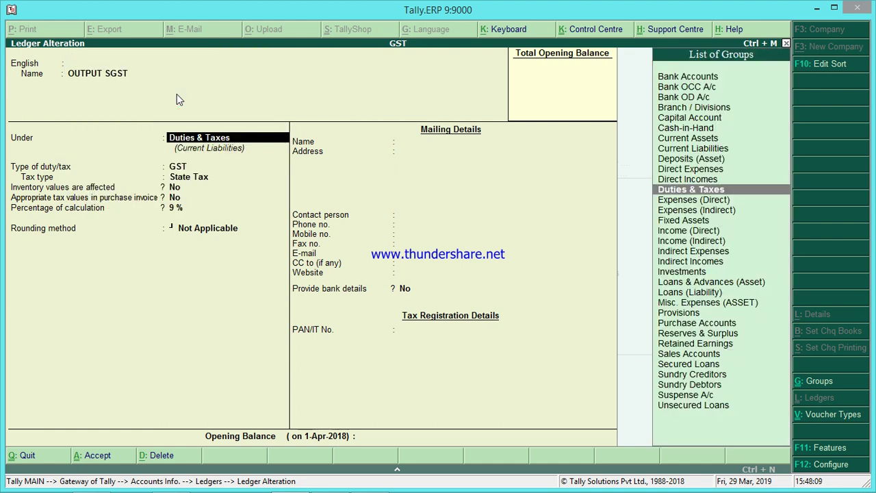
key("Return")
key("Return")
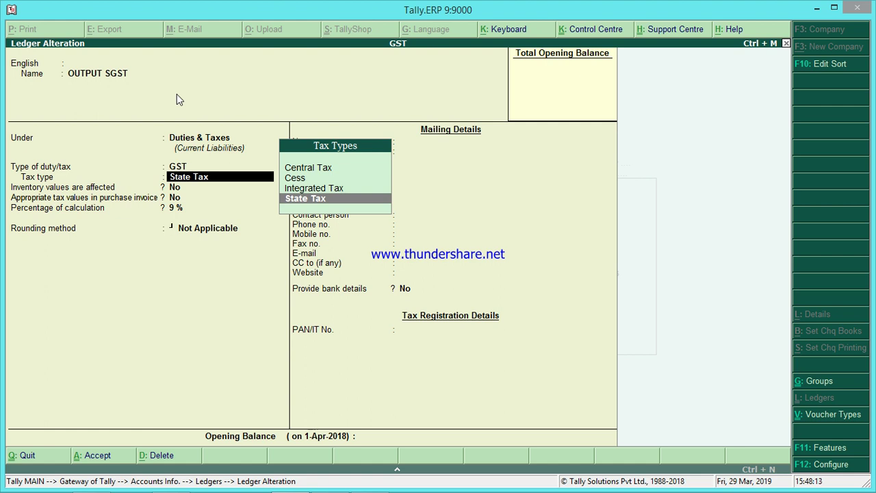
key("Return")
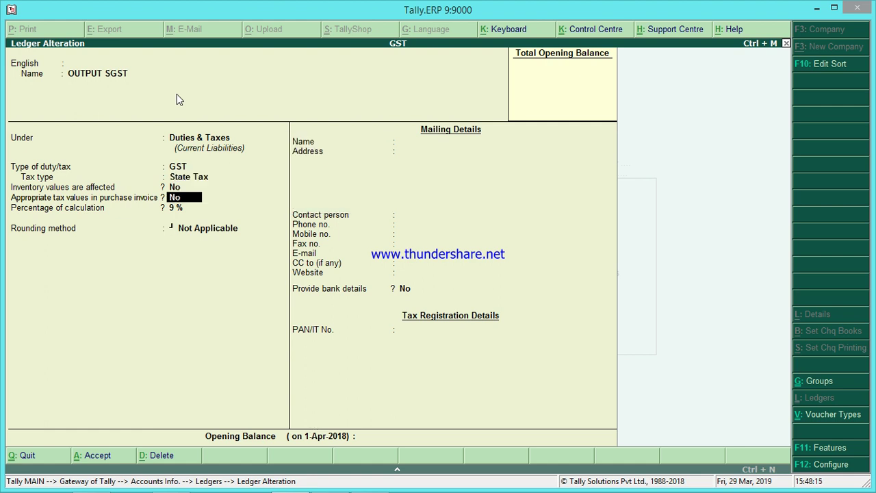
key("Return")
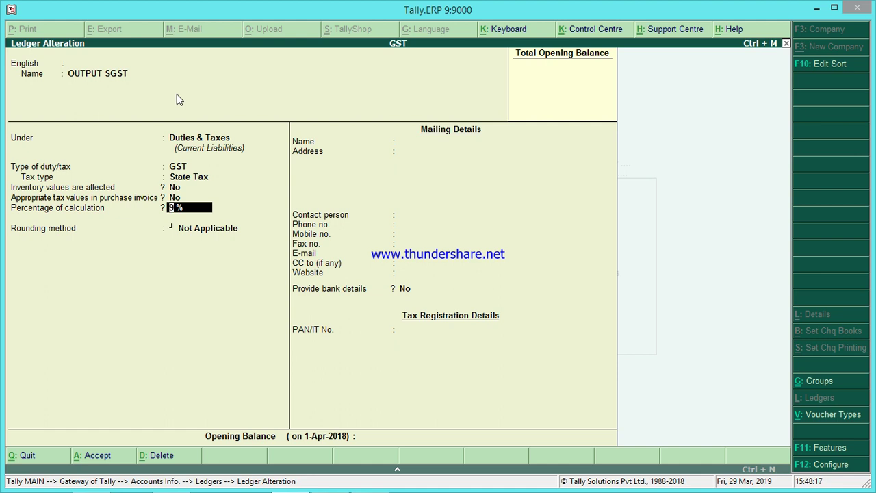
key("Return")
key("Return")
key("Return")
key("Return")
key("Return")
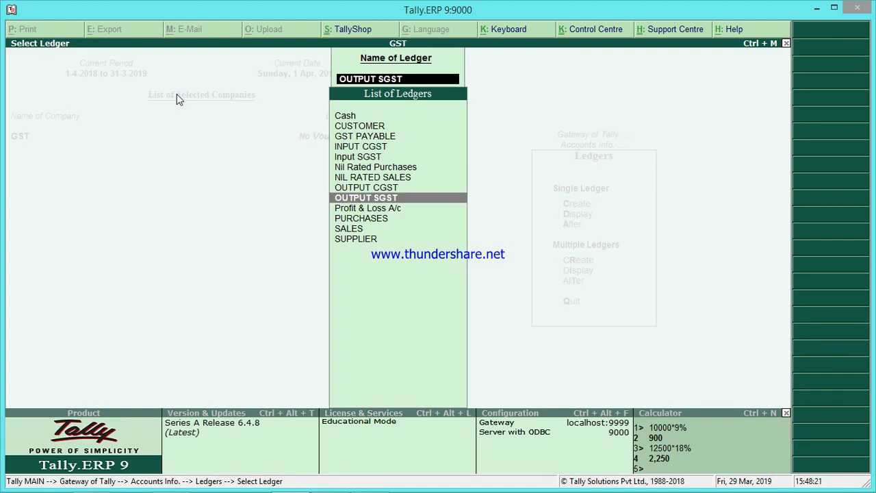
key("Down")
key("Down")
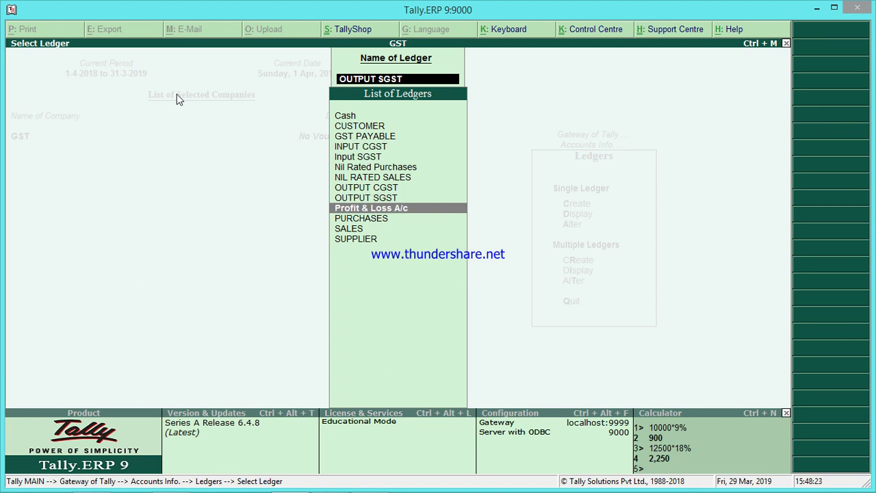
- Open PURCHASES, keep Purchase Accounts group, and choose Appropriate by Value
key("Return")
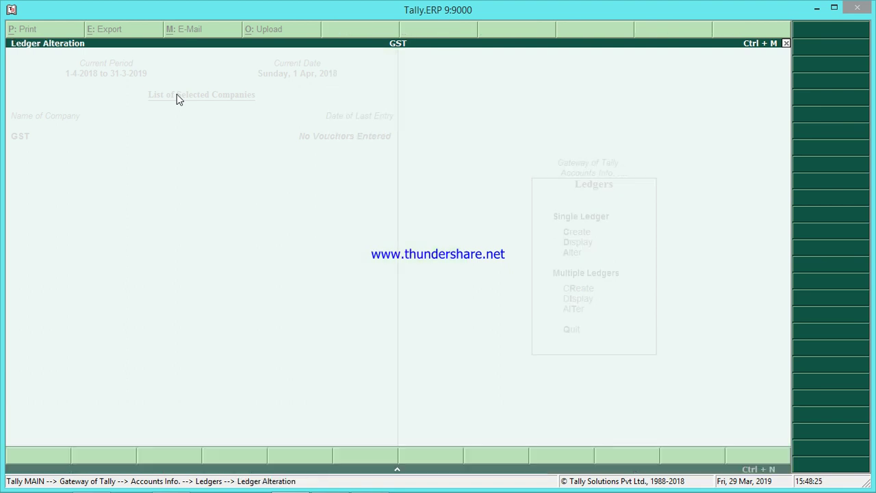
key("Return")
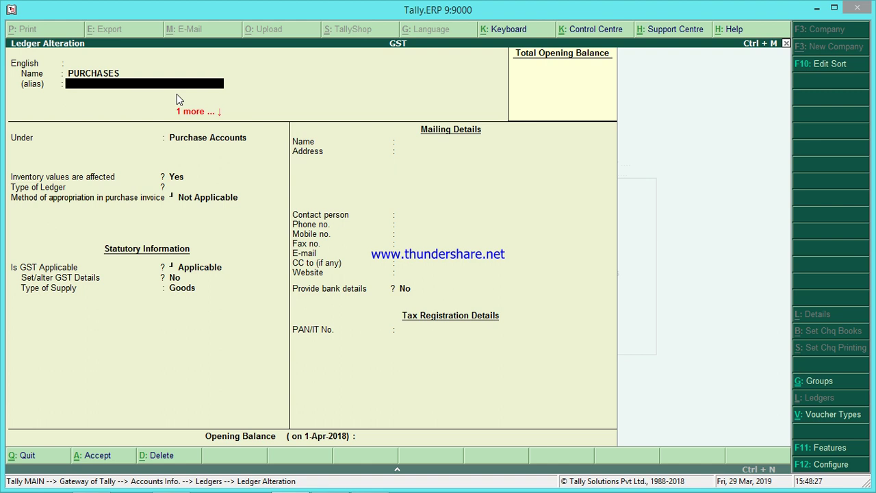
key("BackSpace")
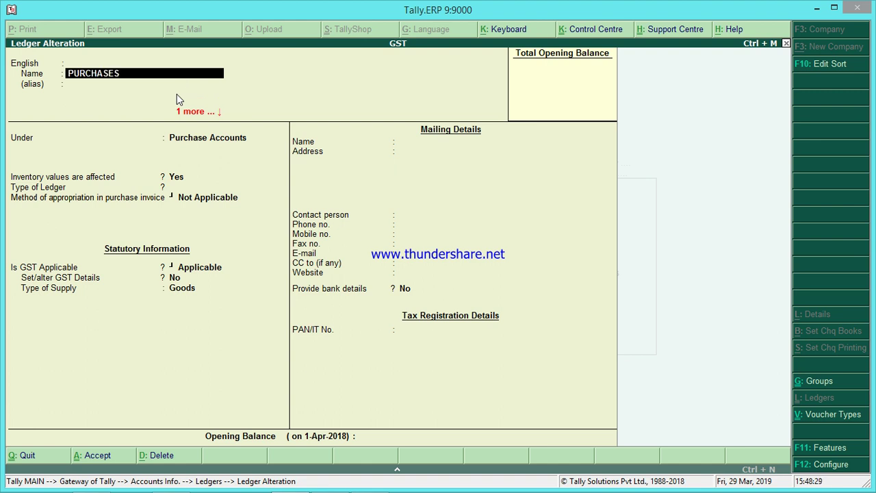
key("Return")
key("Return")
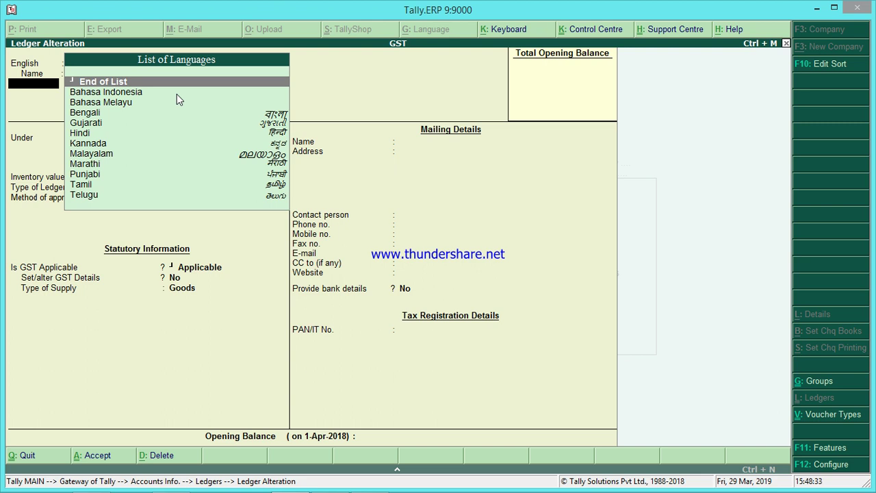
key("Return")
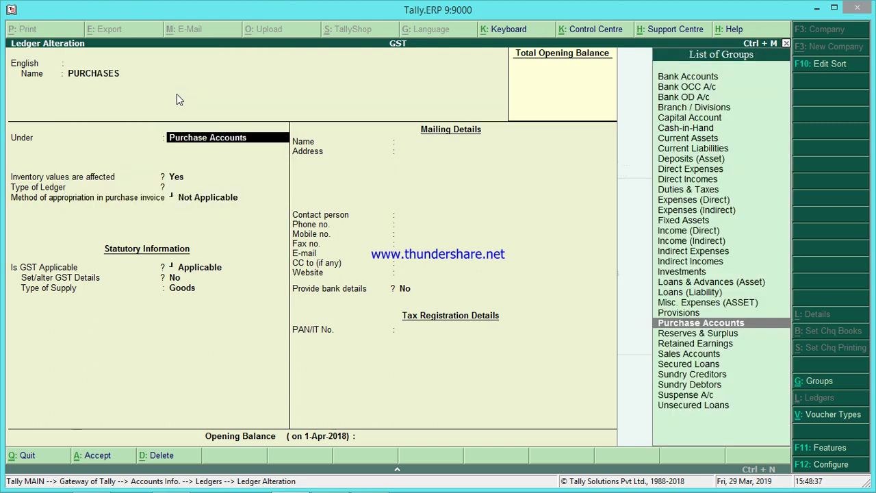
key("Return")
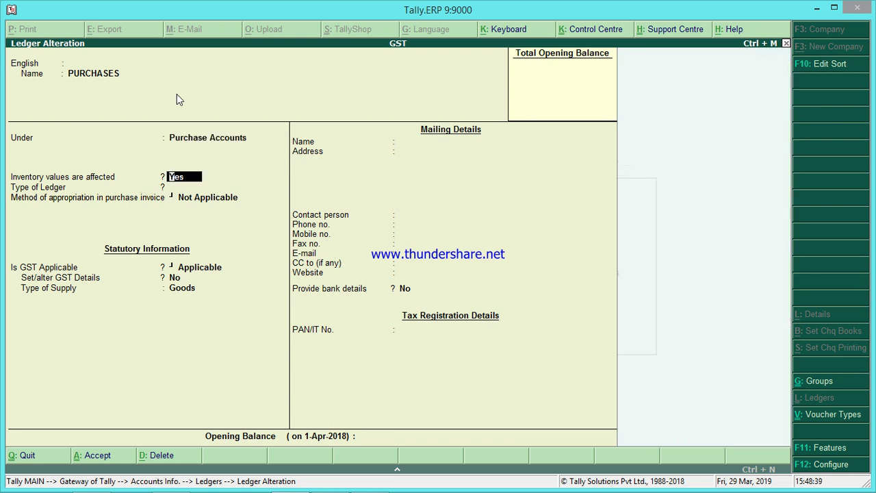
key("Return")
key("Return")
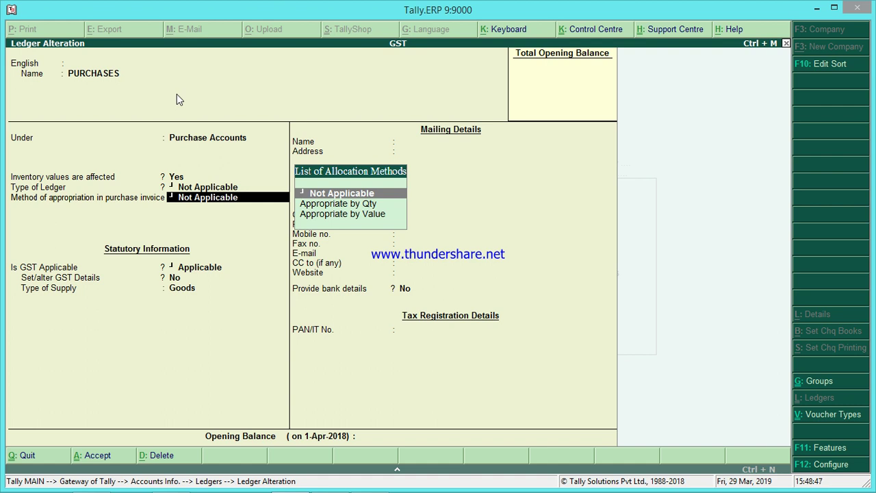
key("Down")
key("Down")
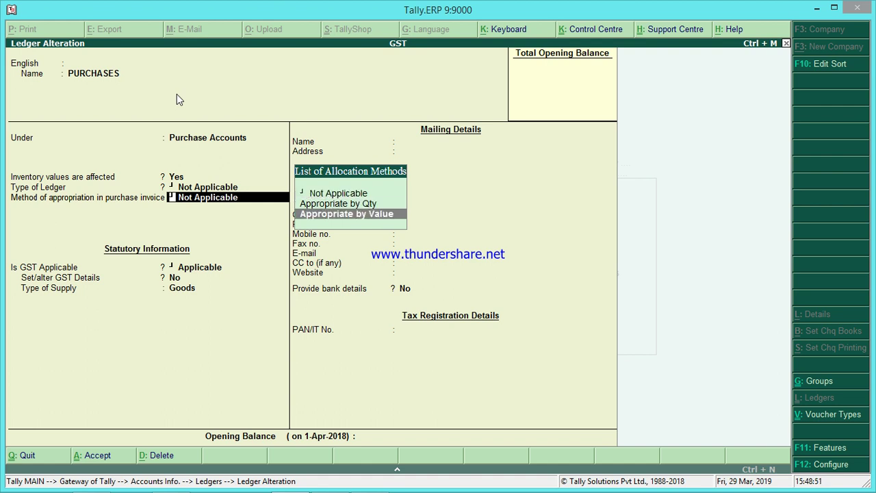
key("Return")
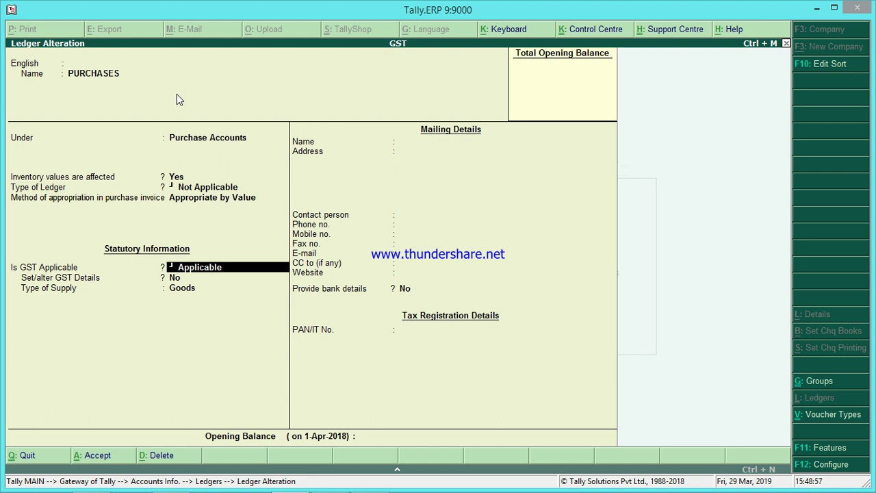
- Set Is GST Applicable to Applicable and Set/alter GST Details to Yes
key("BackSpace")
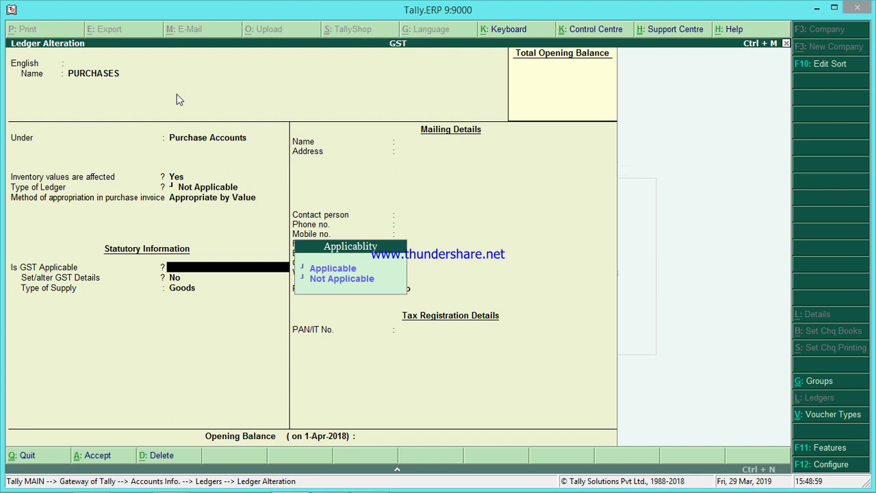
key("Down")
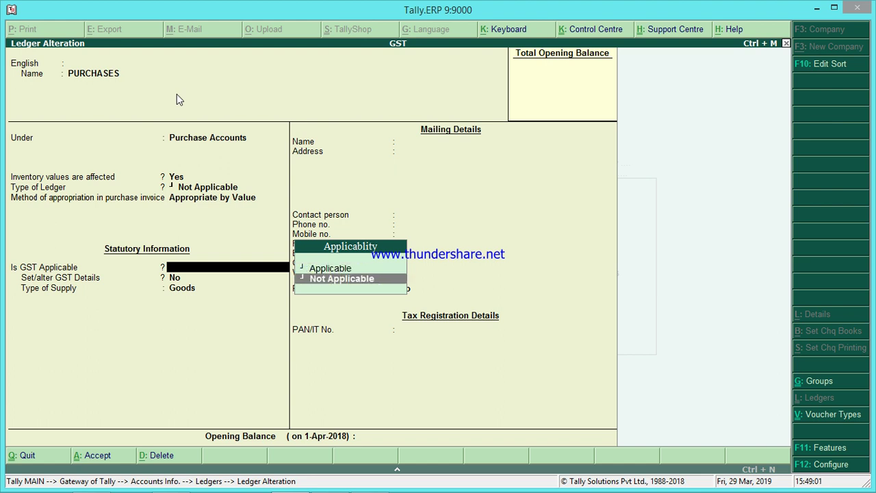
key("Up")
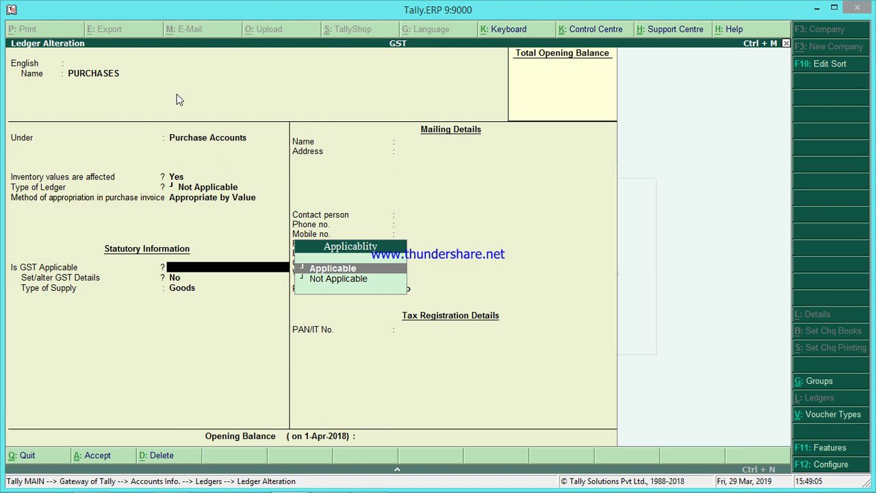
key("Return")
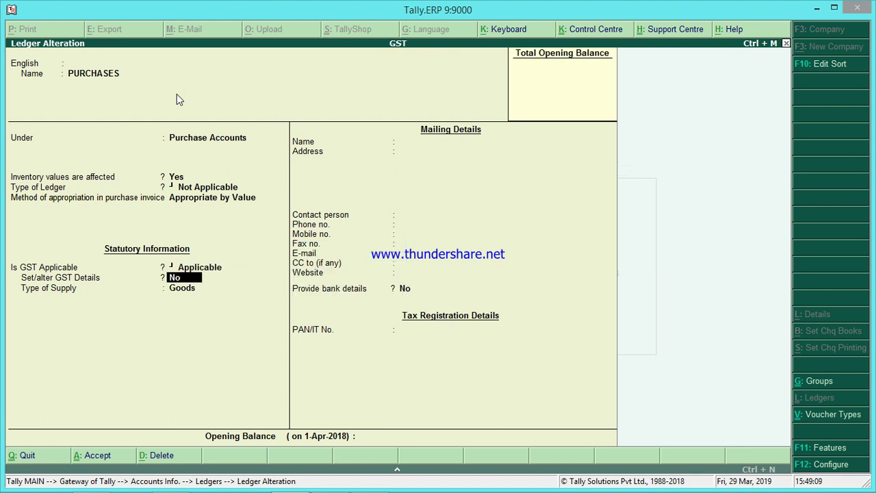
type("y")
key("Return")
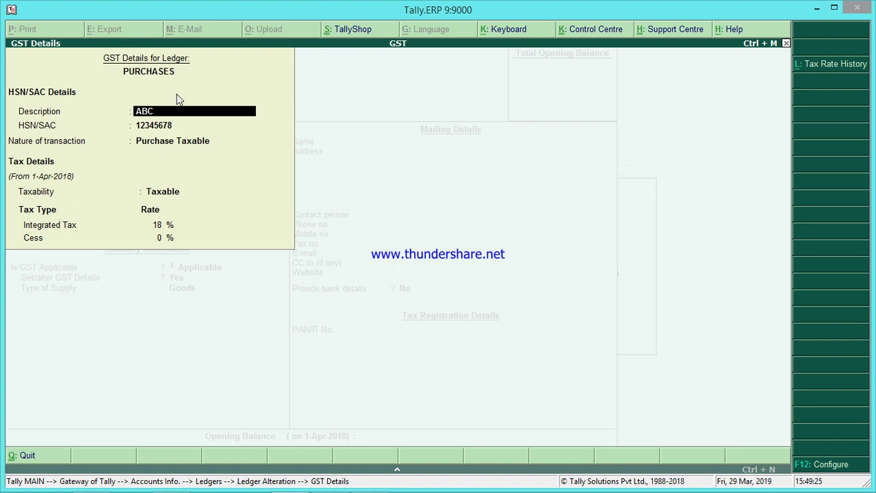
- Keep HSN/SAC 12345678, Purchase Taxable, 18 % Integrated Tax, Goods supply, then save PURCHASES
key("Return")
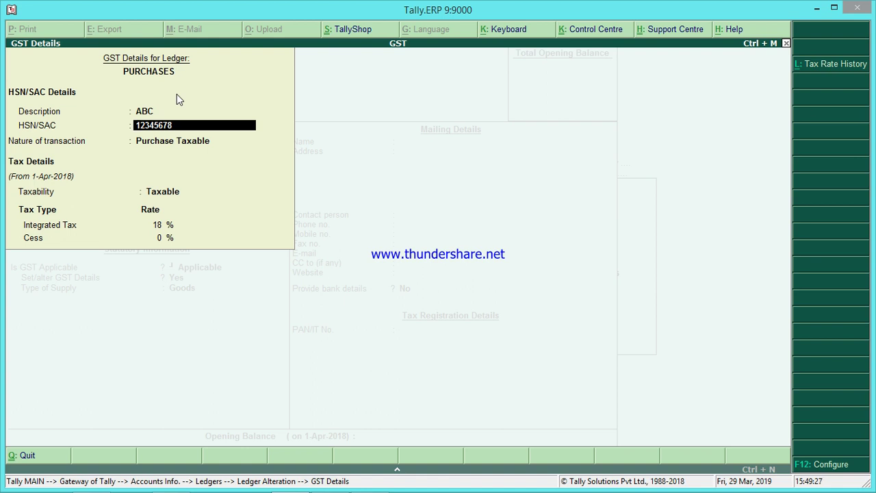
key("Return")
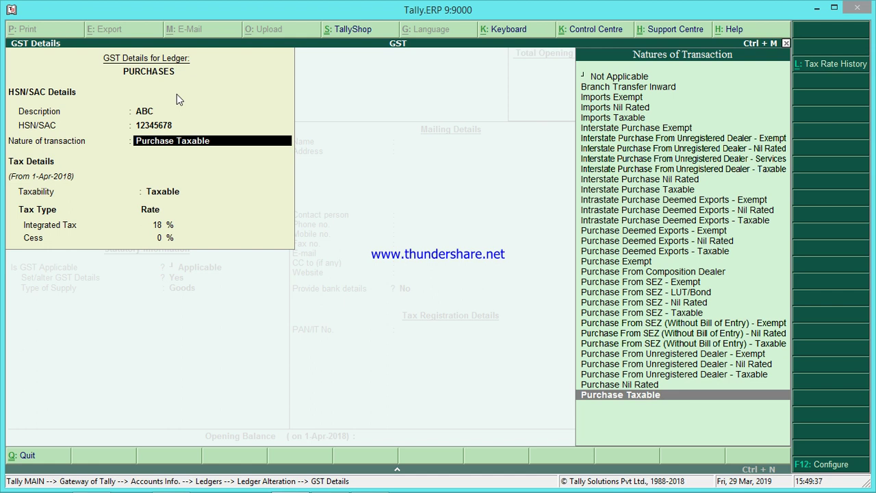
key("Return")
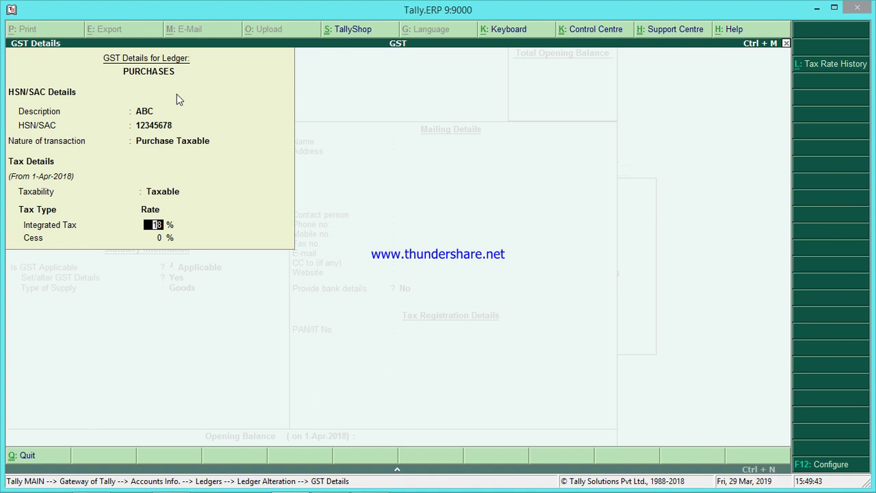
key("Return")
key("Return")
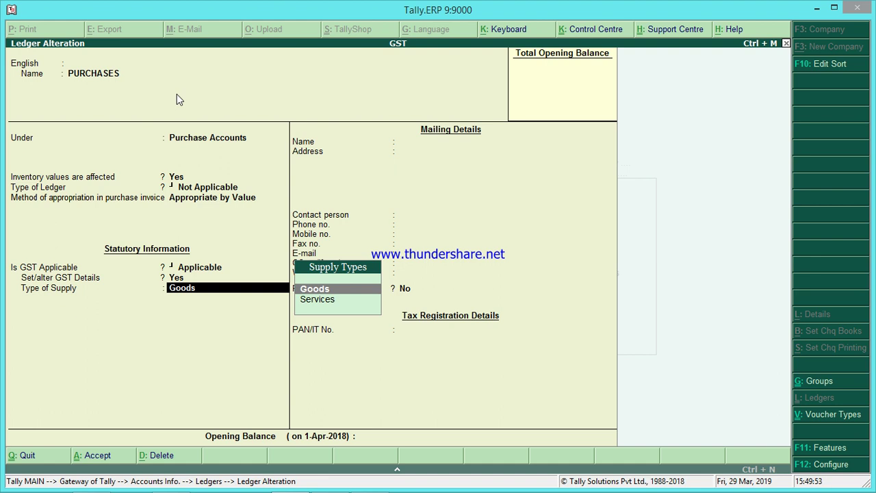
key("Return")
key("Return")
key("Return")
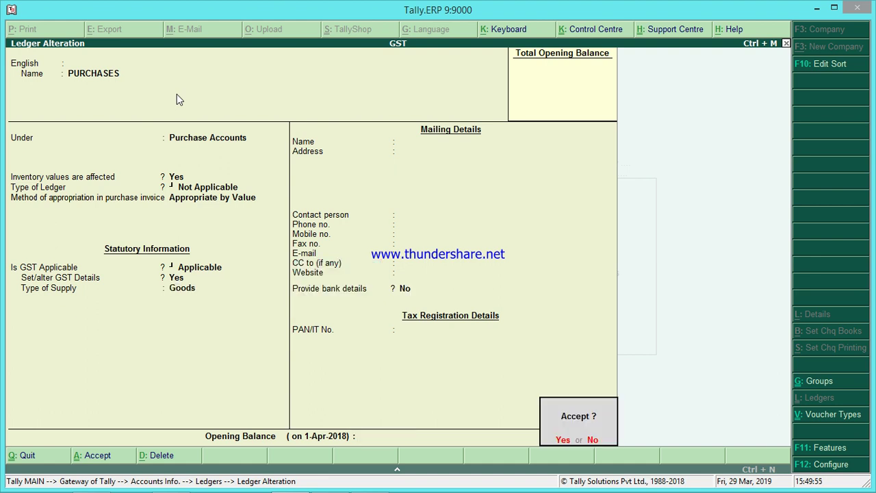
key("Return")
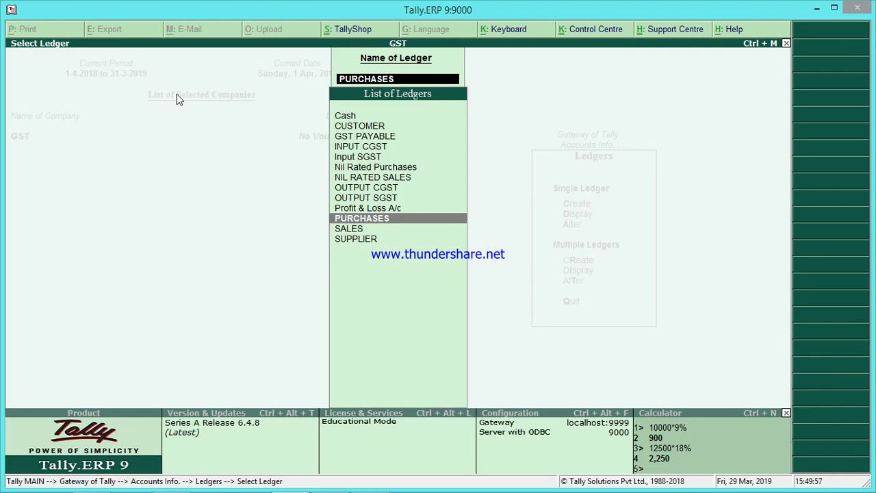
- Open the SALES ledger, keep Sales Accounts and inventory values affected, and enable GST details
key("Down")
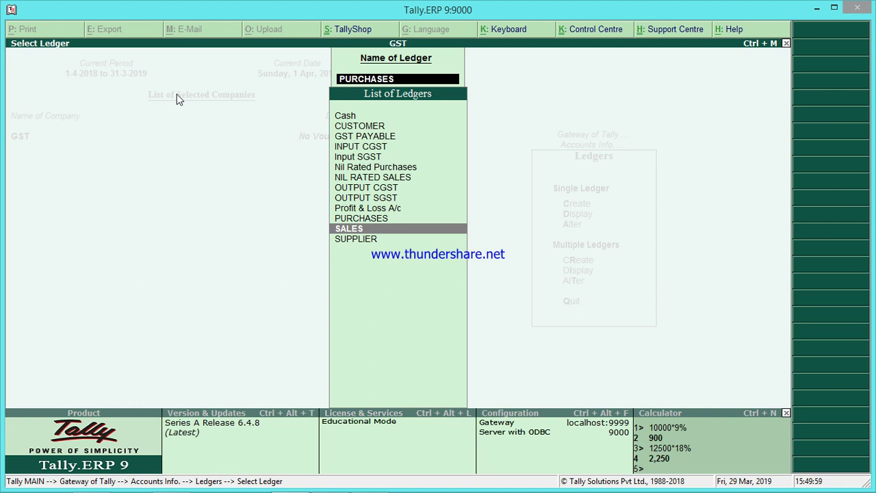
key("Return")
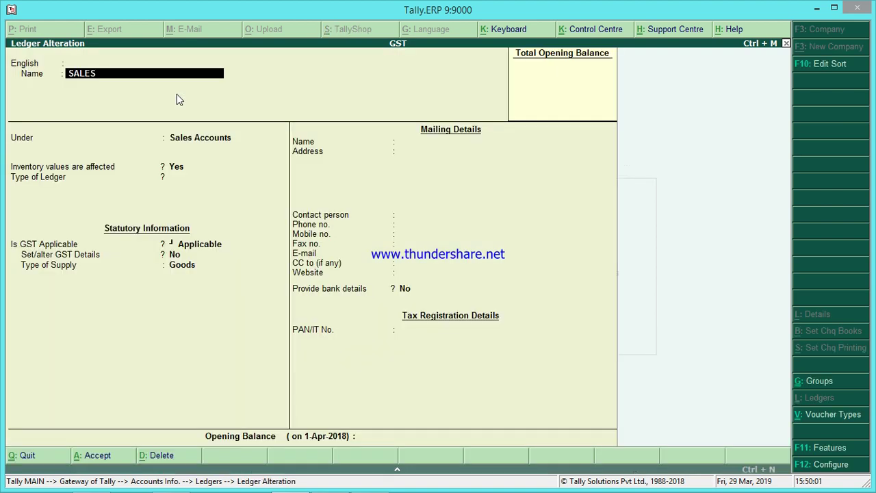
key("Return")
key("Return")
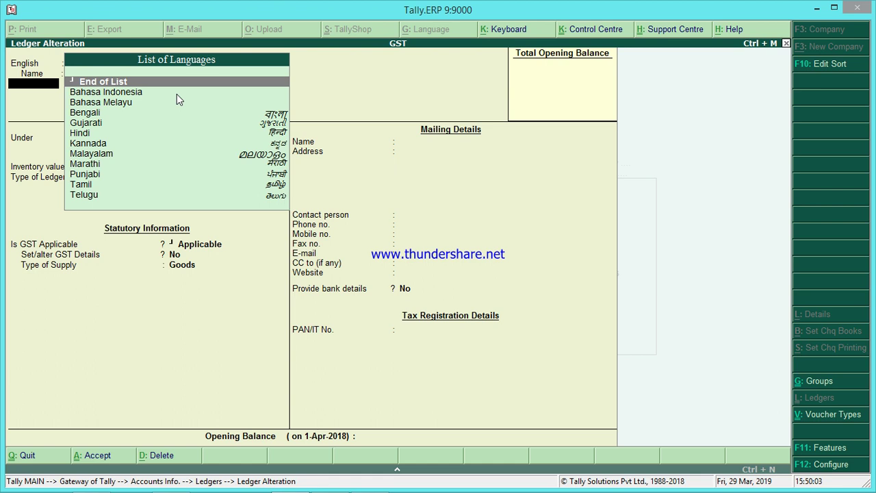
key("Return")
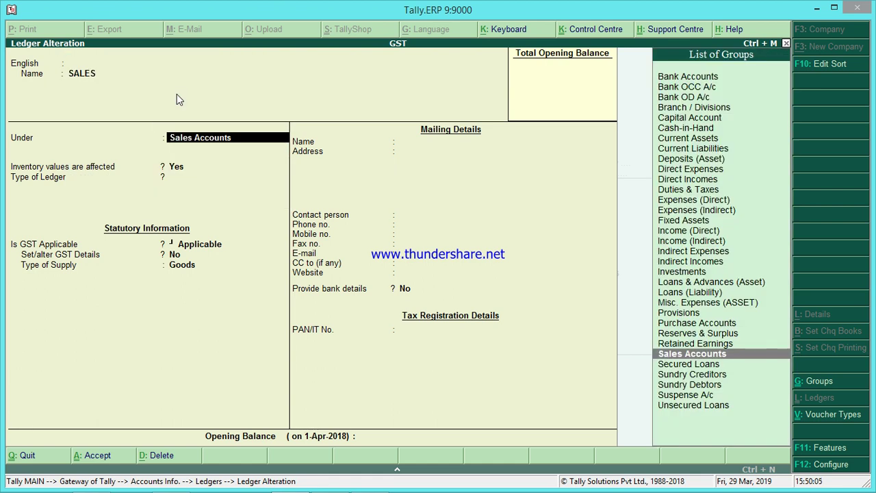
key("Return")
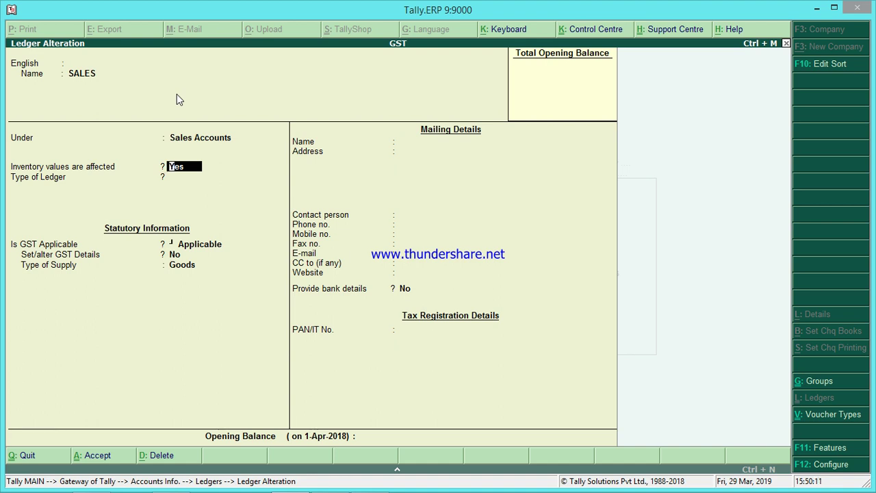
key("Return")
key("Return")
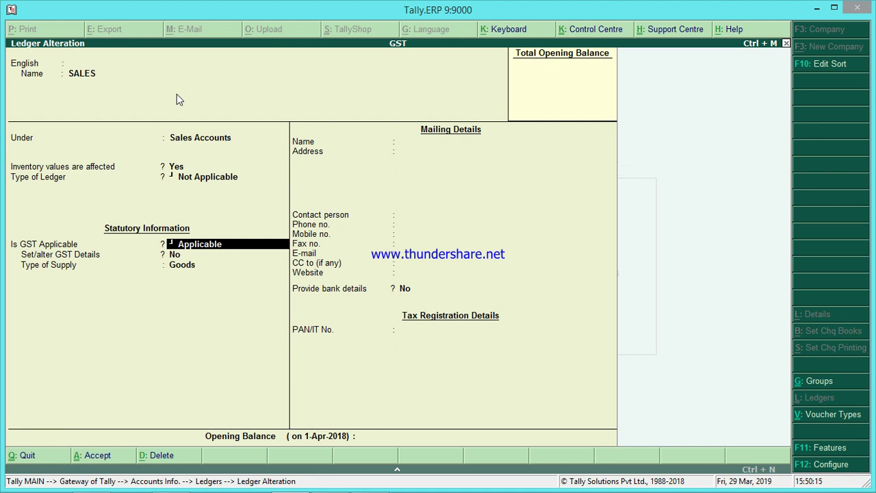
key("Return")
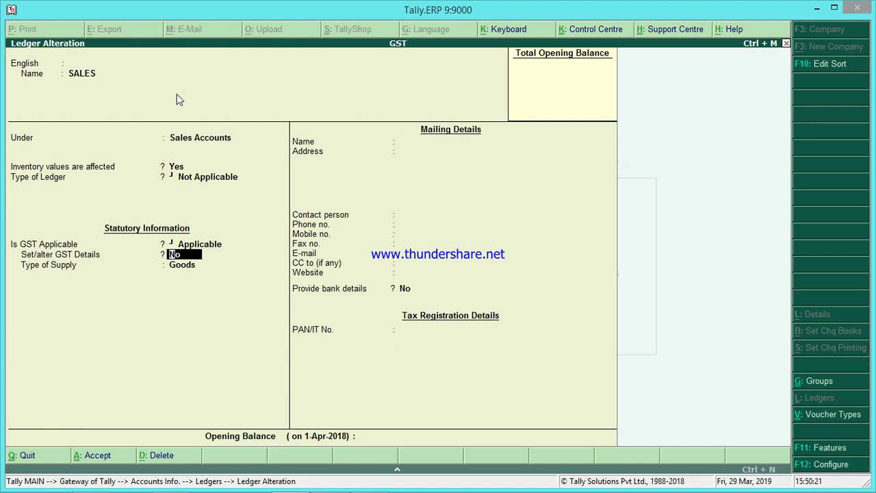
type("y")
key("Return")
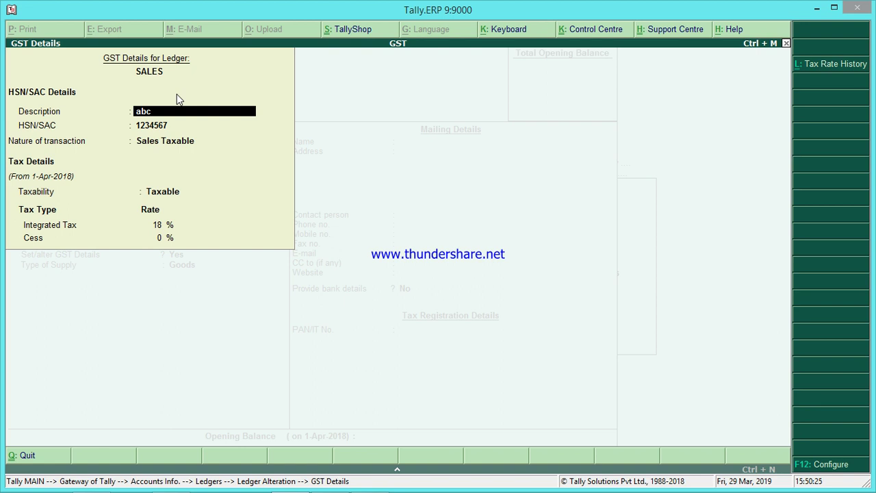
- Confirm HSN/SAC 1234567, Sales Taxable, 18% integrated tax and Goods supply, then accept the ledger
key("Return")
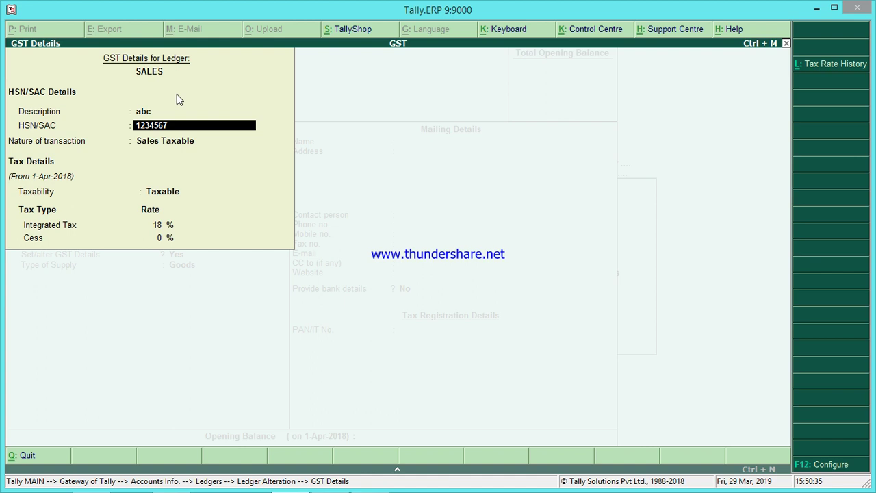
key("Return")
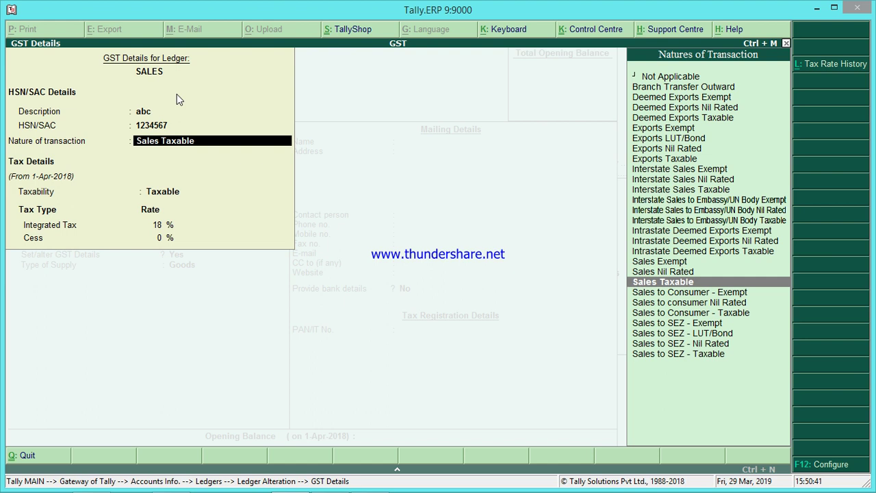
key("BackSpace")
key("BackSpace")
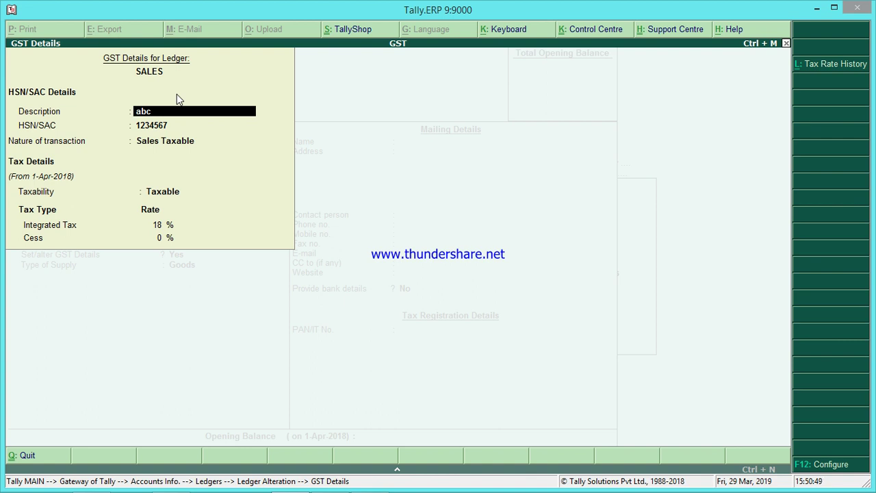
key("Return")
key("Return")
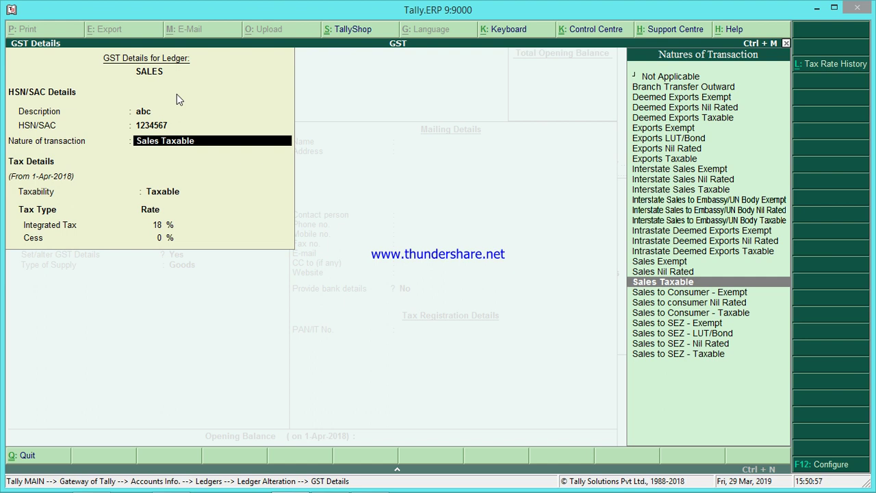
key("Down")
key("Down")
key("Down")
key("Down")
key("Down")
key("Up")
key("Up")
key("Up")
key("Up")
key("Up")
key("Up")
key("Up")
key("Up")
key("Up")
key("Up")
key("Down")
key("Down")
key("Down")
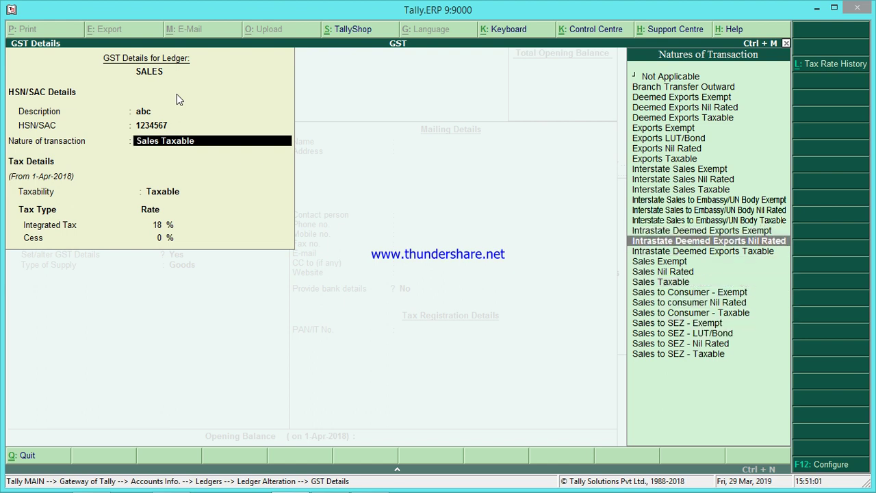
key("Down")
key("Down")
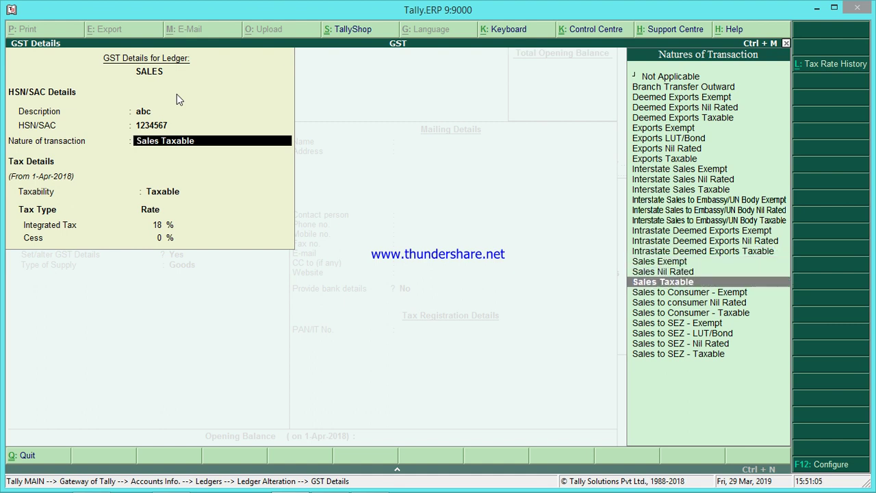
key("Return")
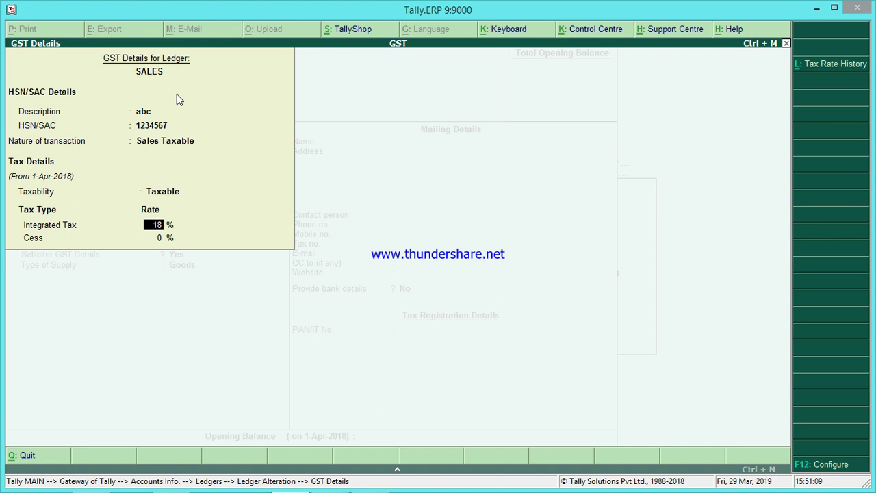
key("Return")
key("Return")
key("Return")
key("BackSpace")
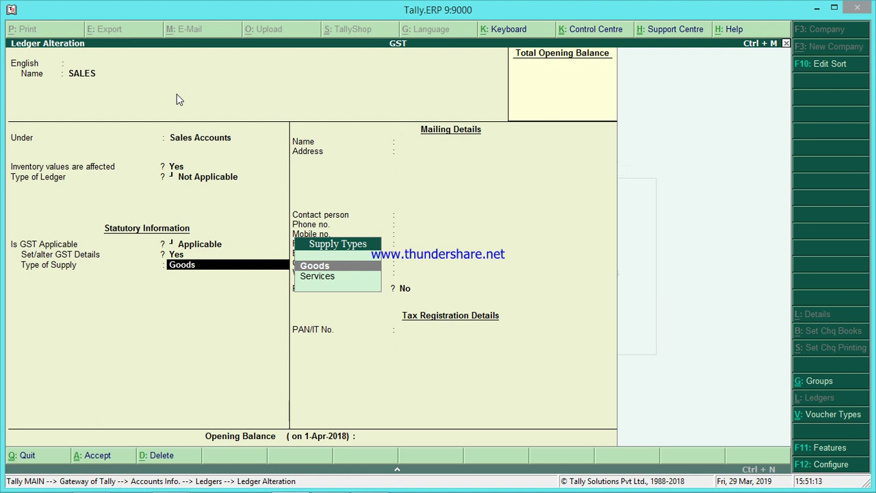
key("Return")
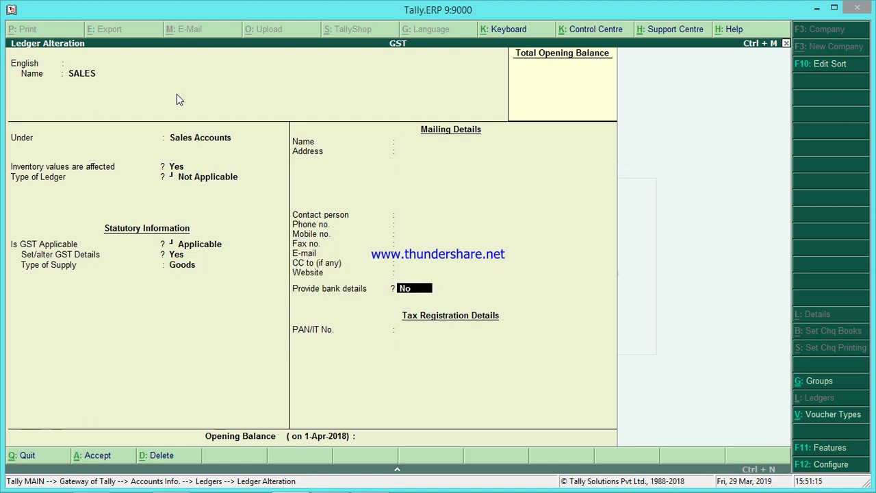
key("Return")
key("Return")
key("Return")
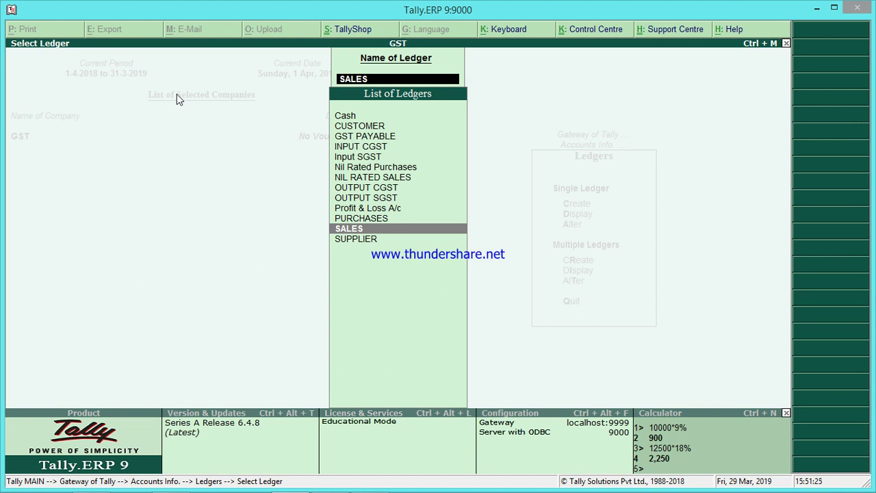
- Review the SUPPLIER ledger as Sundry Creditors, Regular registration, dismiss the GSTIN warning, return to Gateway
key("Down")
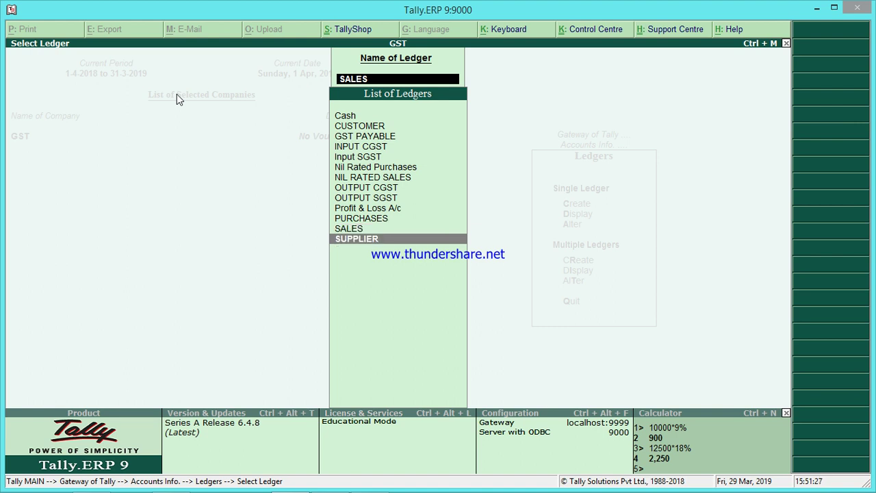
key("Return")
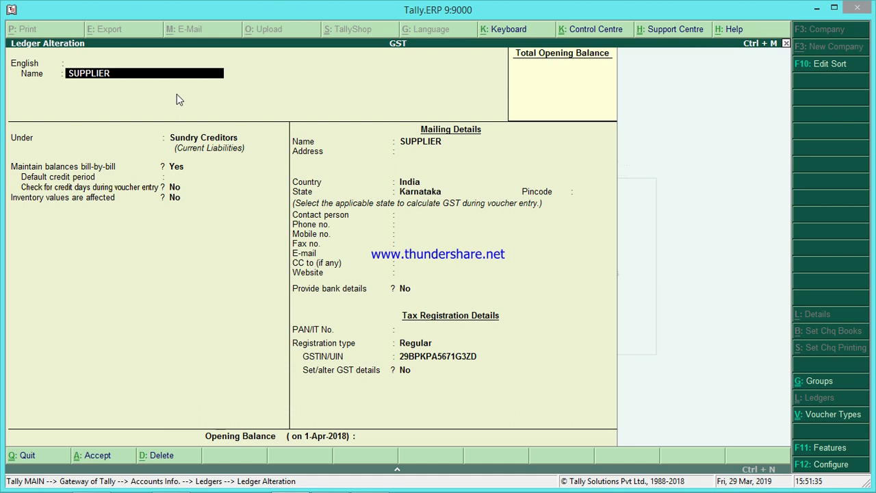
key("Return")
key("Return")
key("Return")
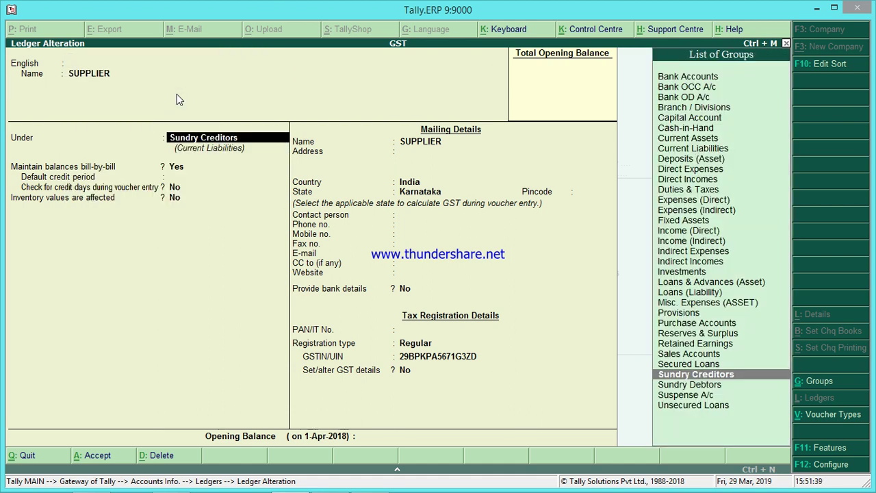
key("Return")
key("Return")
key("Return")
key("Return")
key("Return")
key("Return")
key("Return")
key("Return")
key("Return")
key("Return")
key("Return")
key("Return")
key("Return")
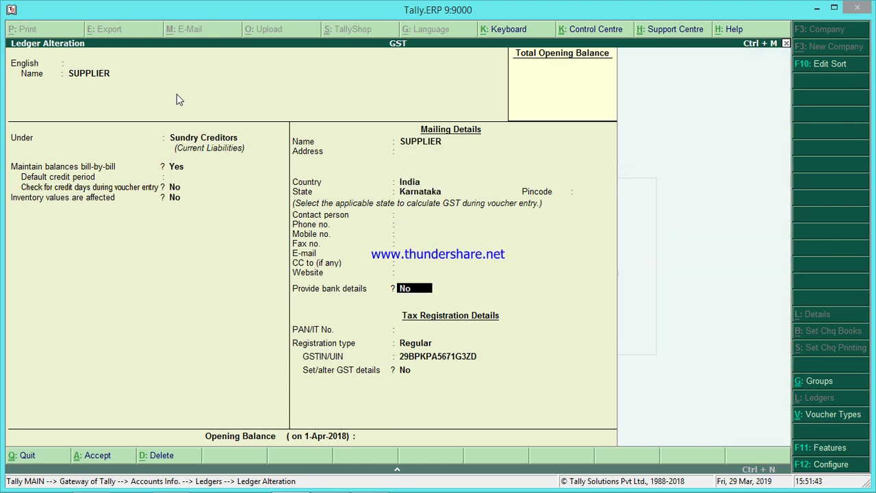
key("Return")
key("Return")
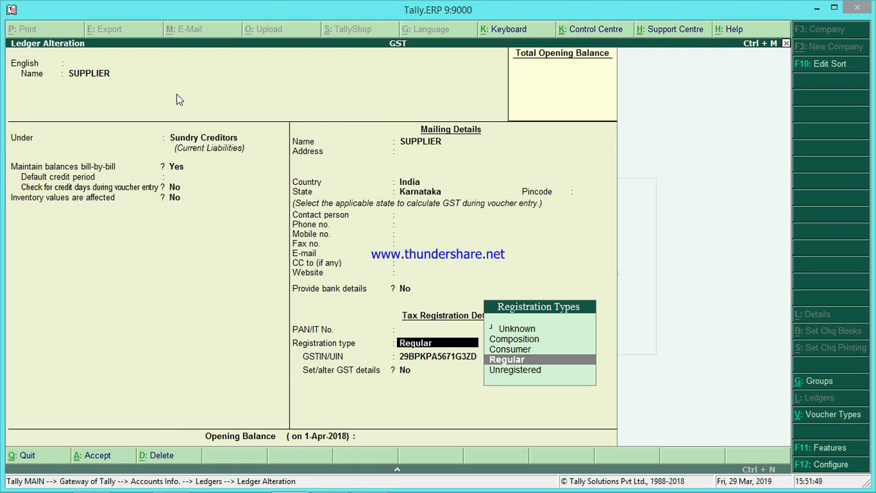
key("Return")
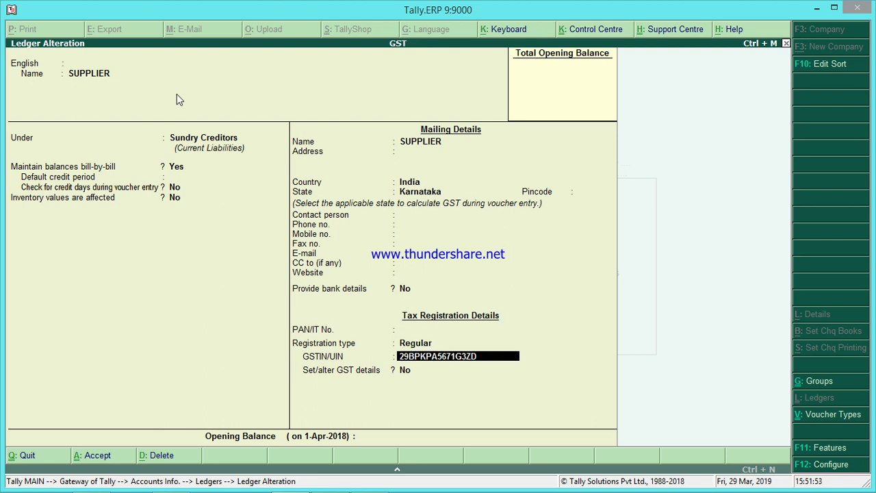
key("Return")
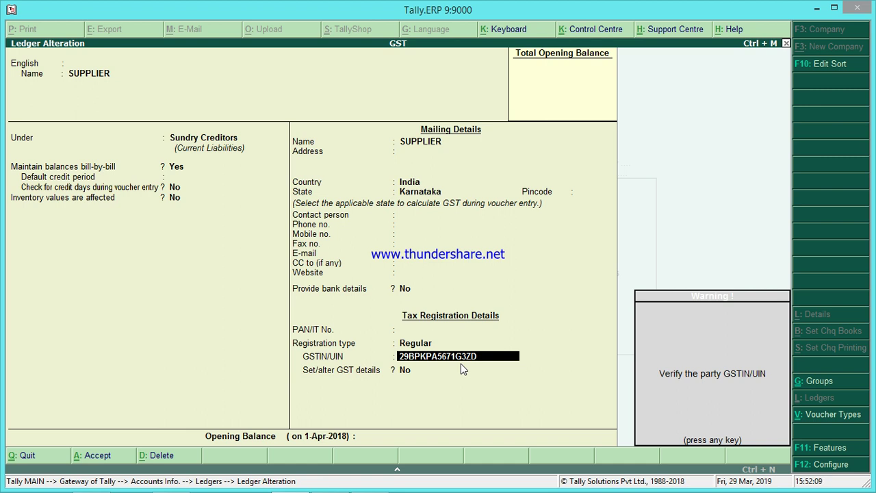
key("Return")
key("Return")
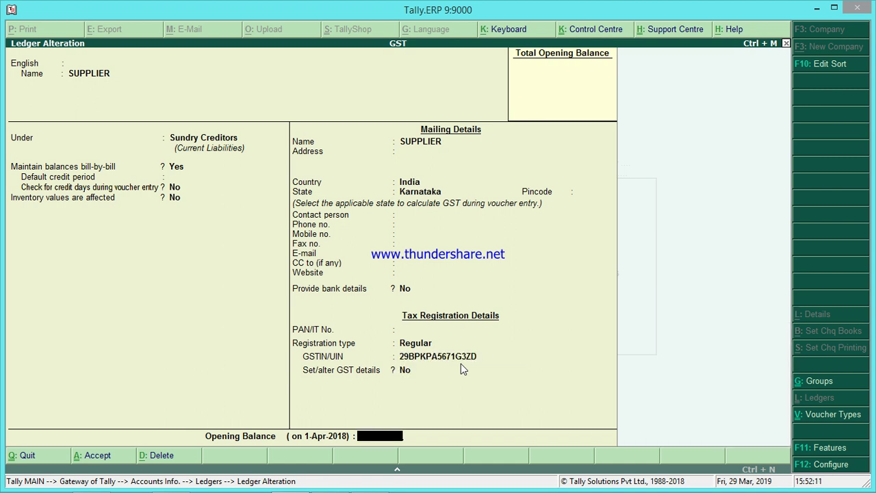
key("Return")
key("Return")
key("Escape")
key("Escape")
key("Escape")
key("Escape")
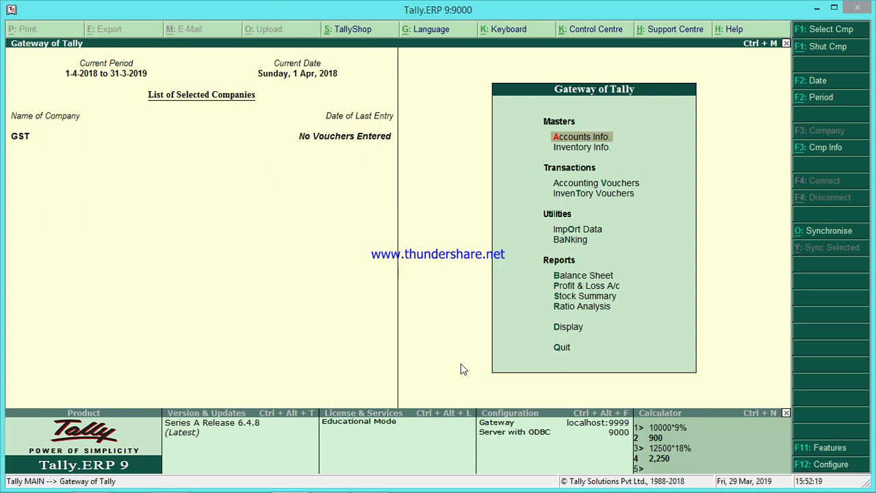
- Start a Purchase voucher with supplier invoice 111, dated 1-Apr-2018, and party SUPPLIER
key("Down")
key("Down")
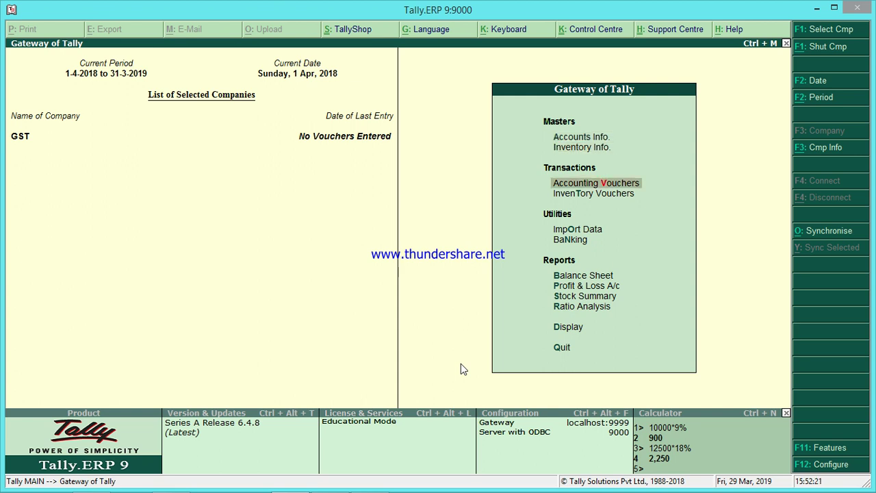
key("Return")
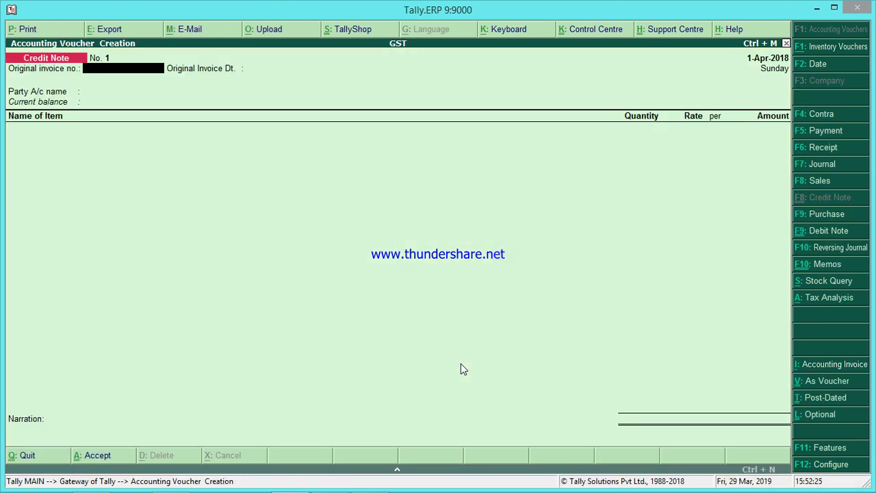
left_click(825, 214)
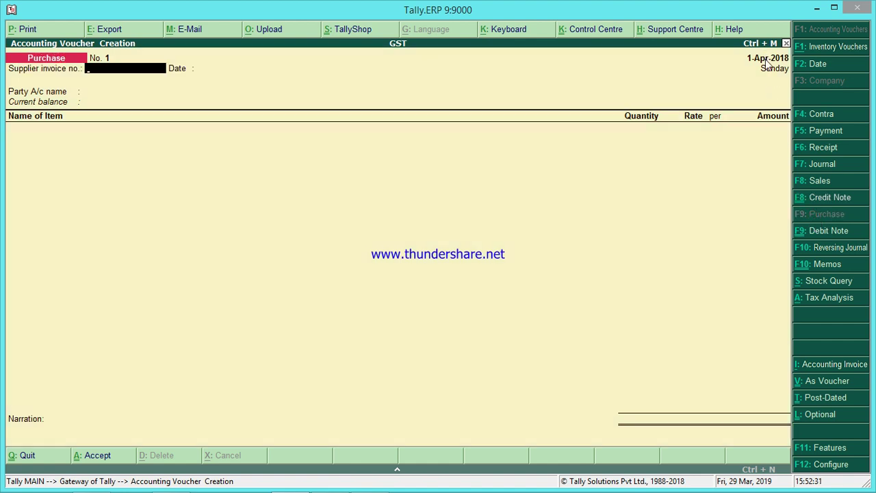
type("11")
key("Return")
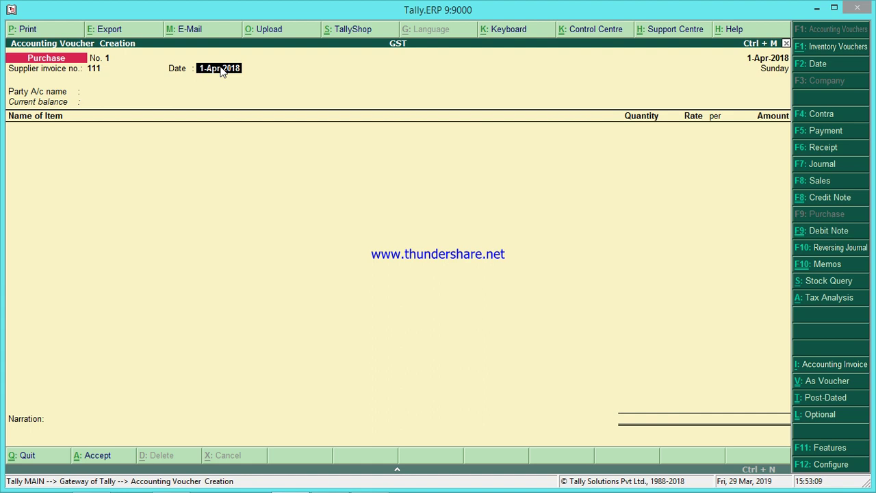
key("Return")
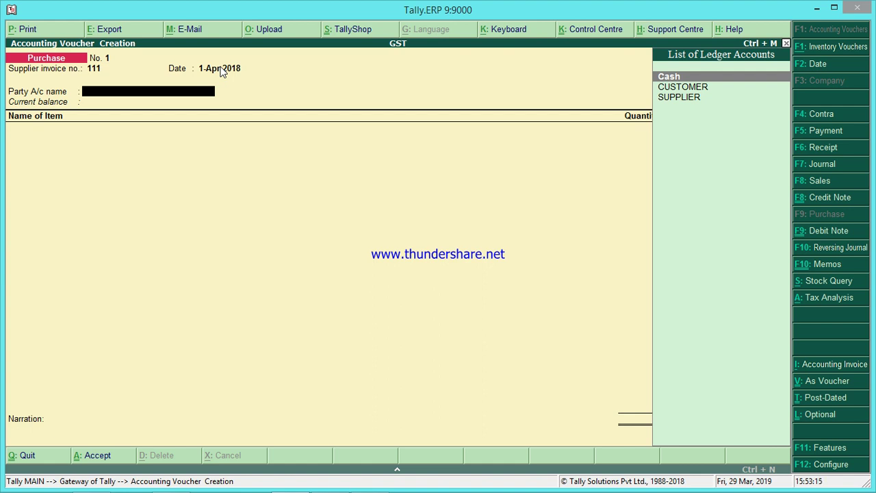
key("Down")
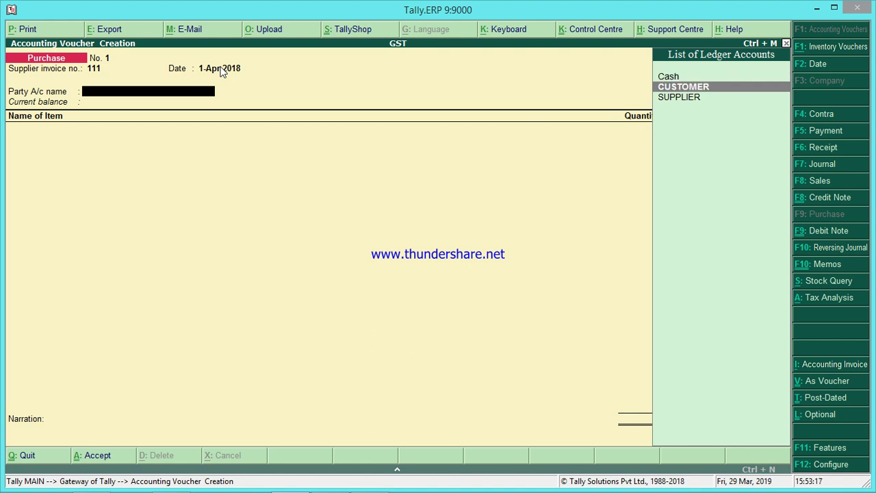
key("Down")
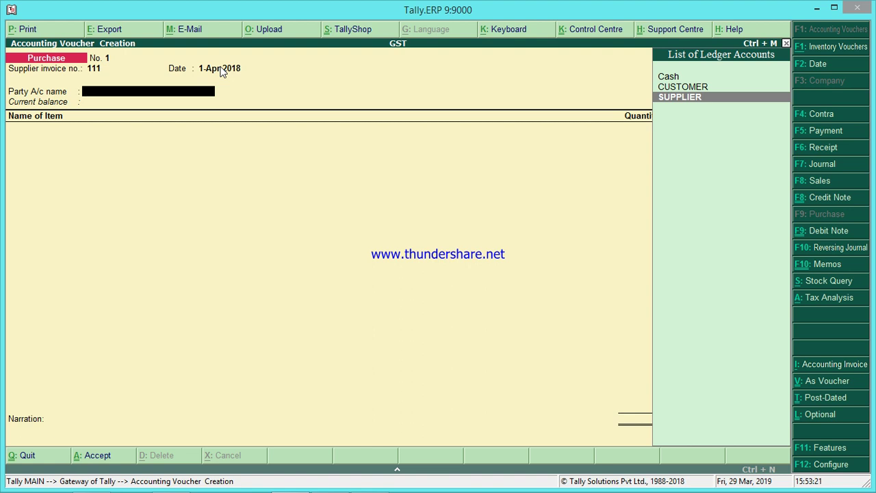
key("Return")
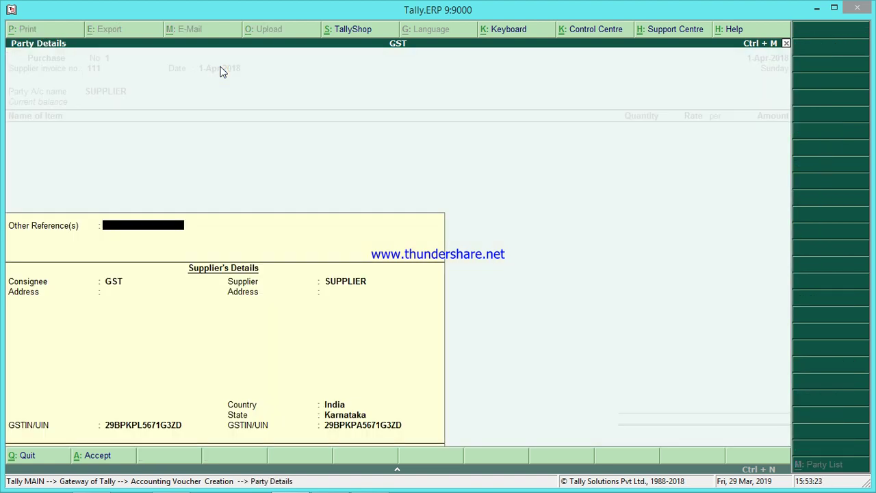
- Accept the SUPPLIER party details and return to the voucher
key("Return")
key("Return")
key("Return")
key("Return")
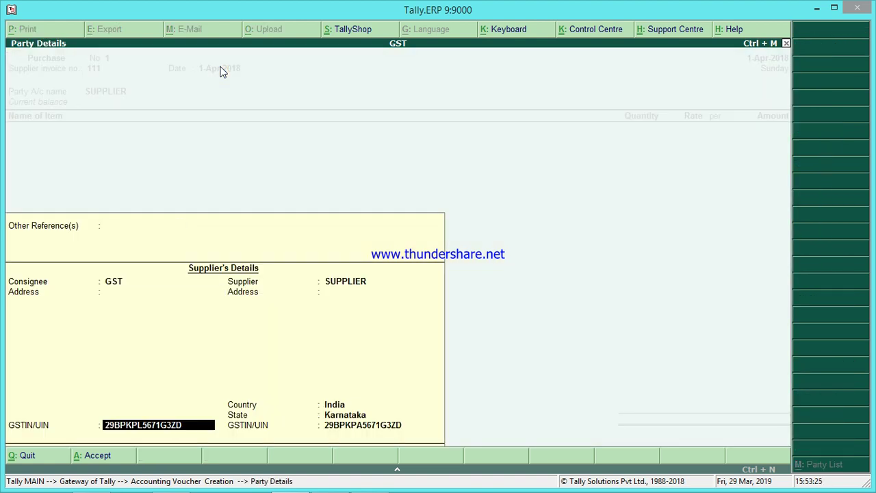
key("Return")
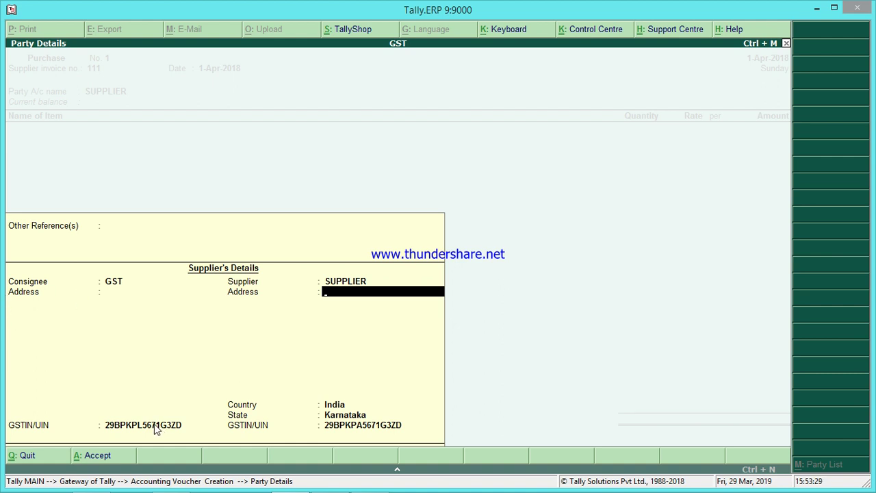
key("Return")
key("Return")
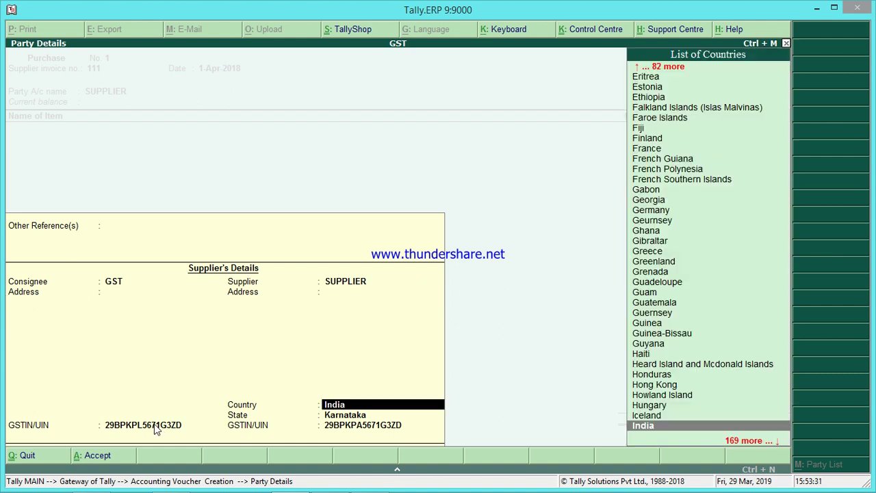
key("Return")
key("Return")
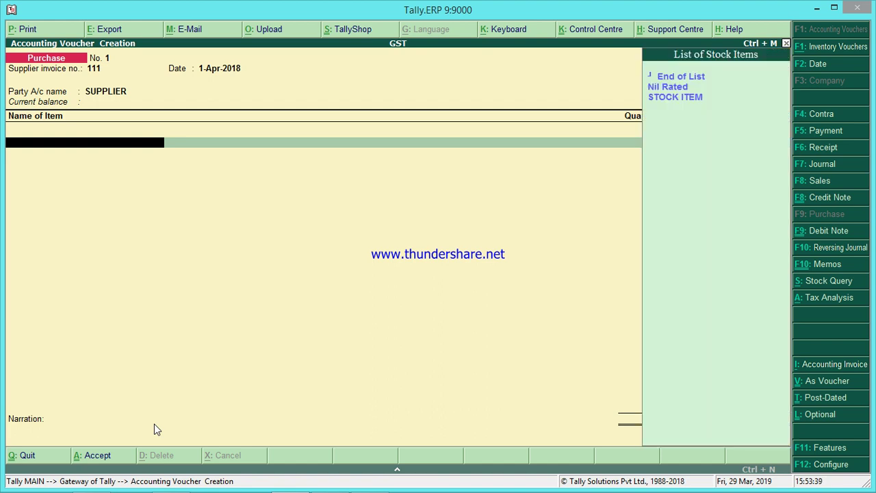
- Pick STOCK ITEM as the purchased item and open its master for alteration
key("Down")
key("Down")
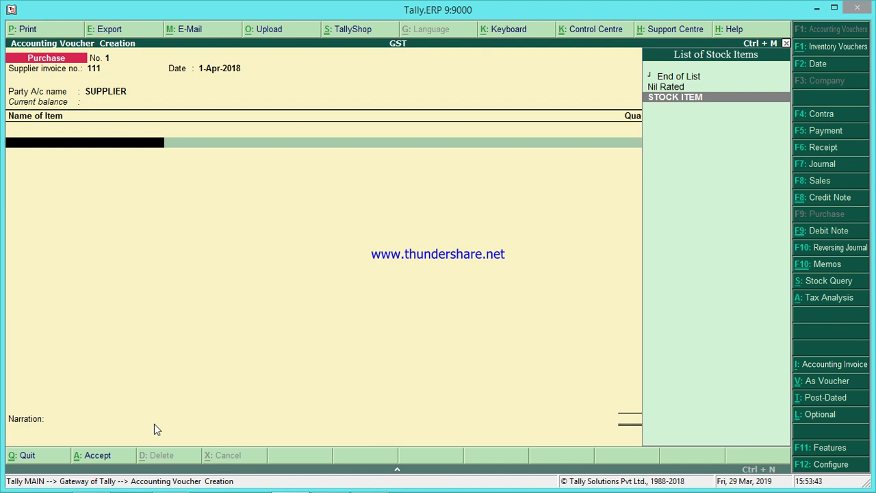
key("Return")
key("BackSpace")
key("Return")
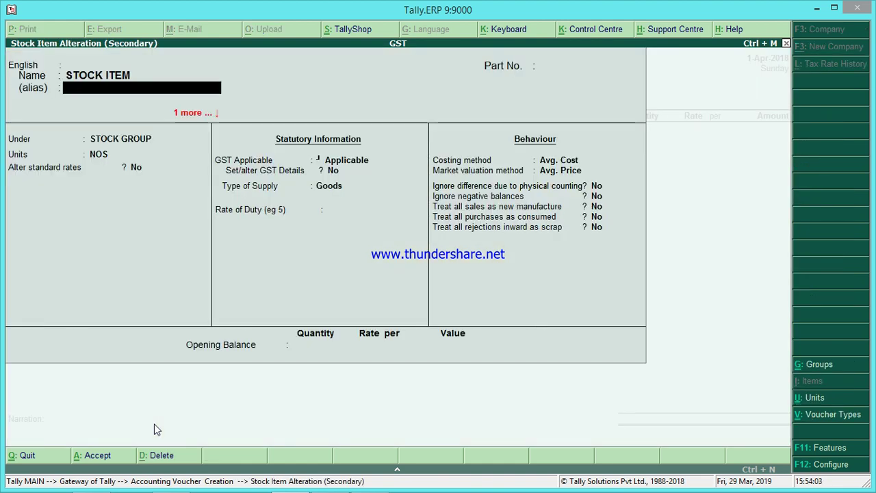
- Keep STOCK ITEM under STOCK GROUP with NOS units, set GST Applicable, and enable GST details
key("Return")
key("Return")
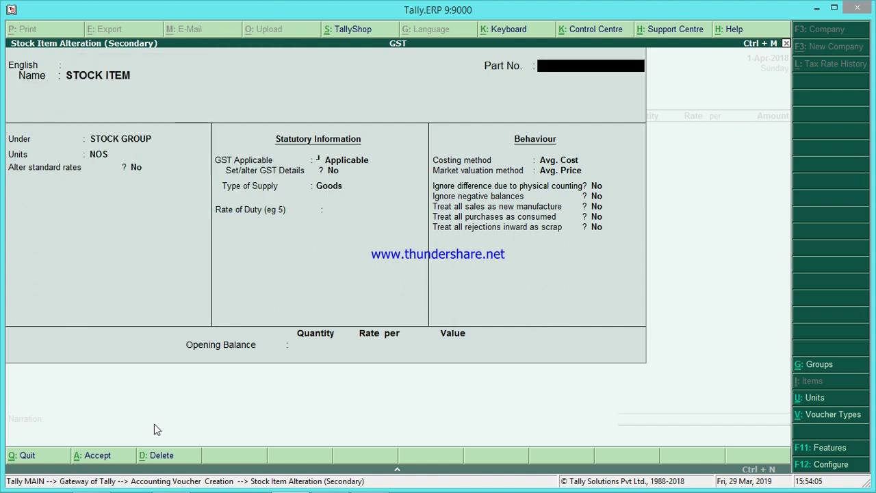
key("Return")
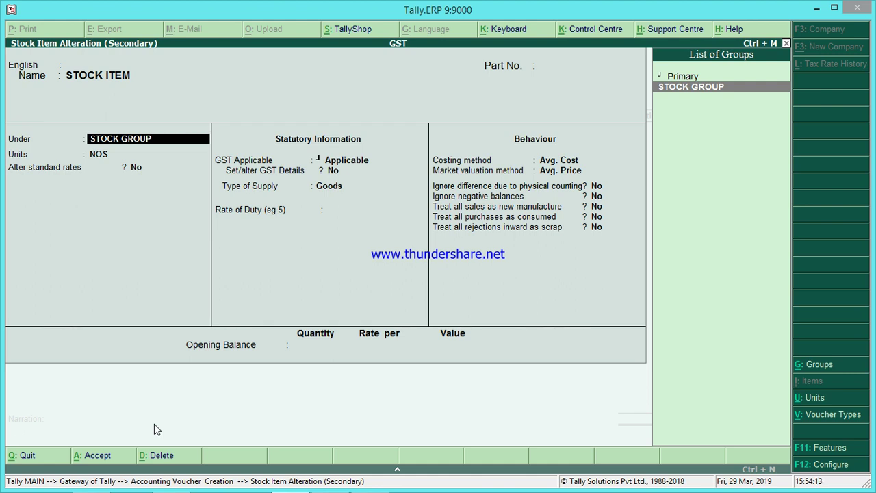
key("Return")
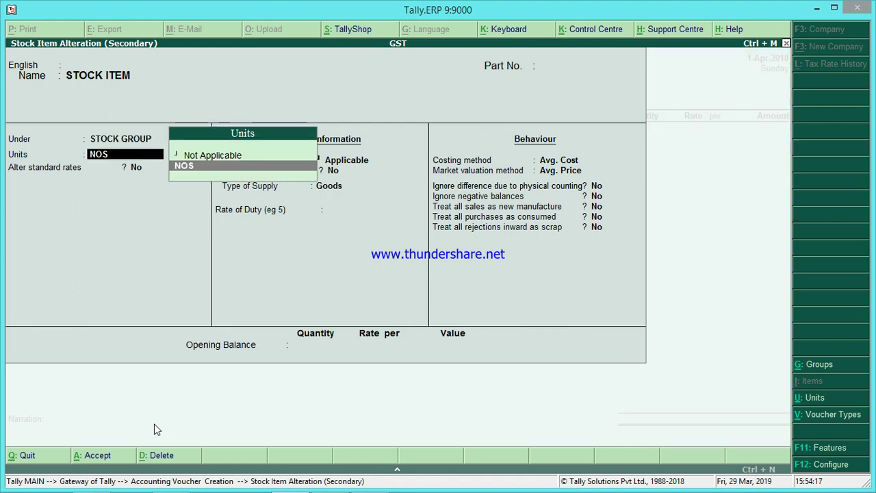
key("Return")
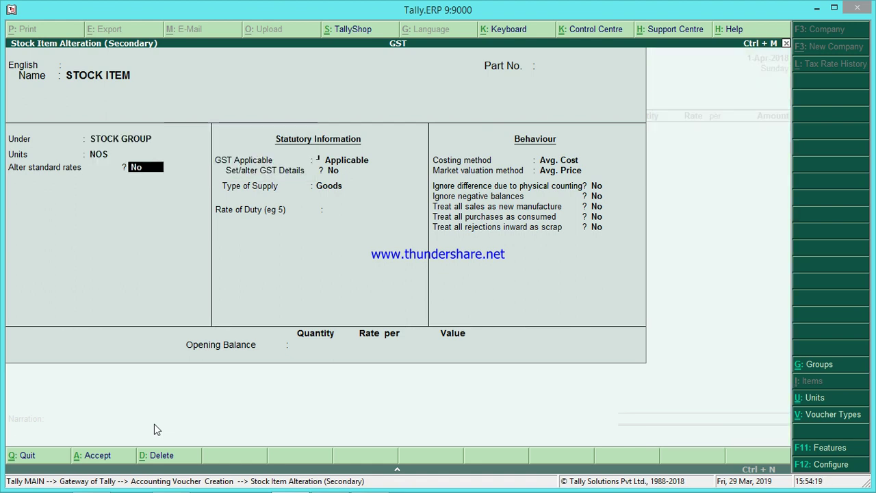
key("Return")
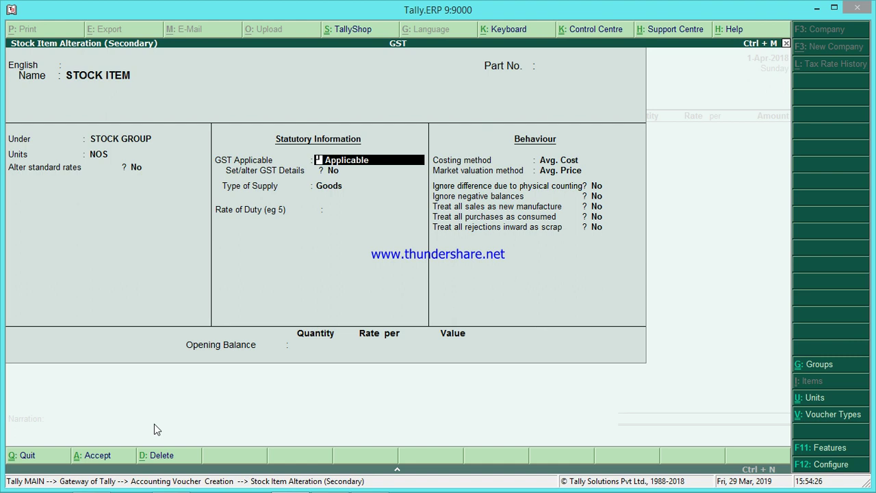
key("BackSpace")
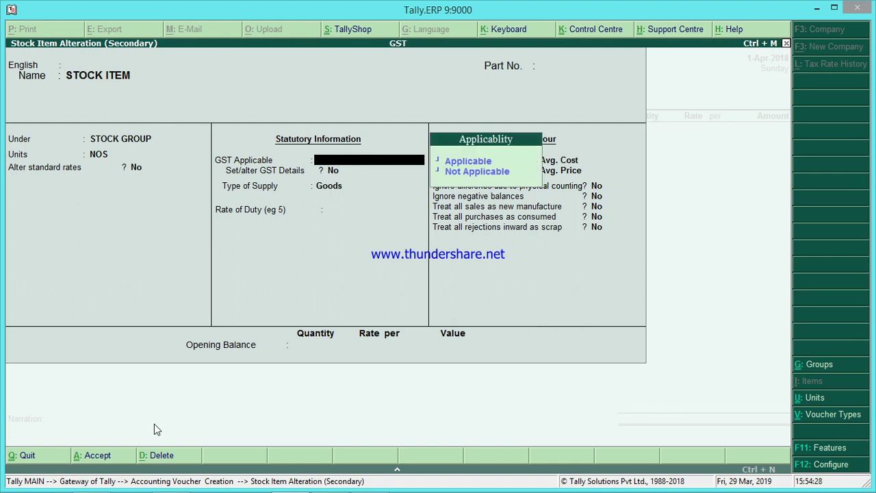
key("Down")
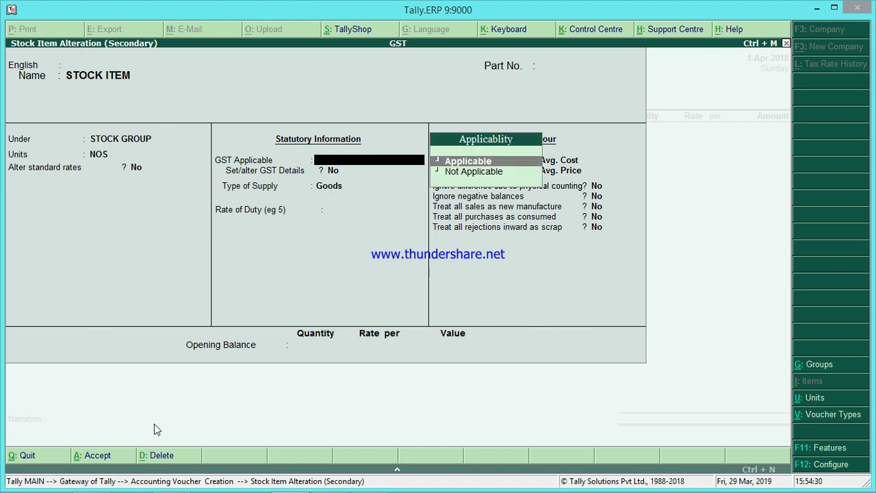
key("Return")
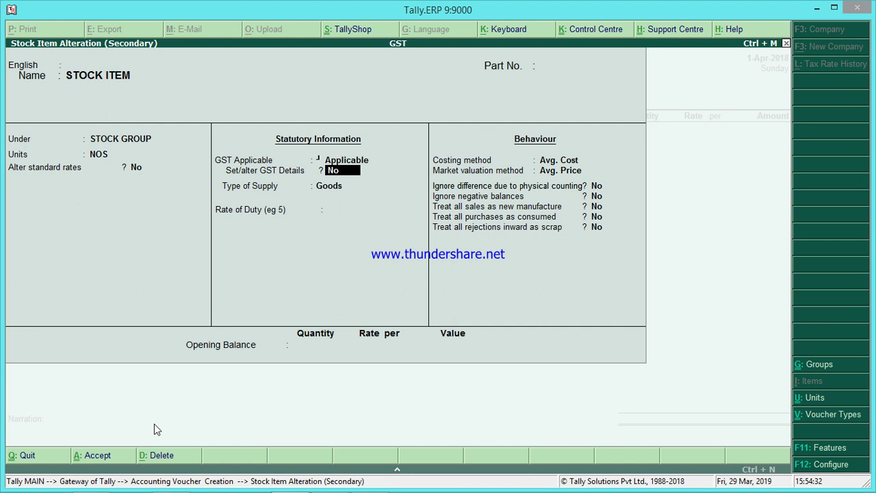
key("y")
key("Return")
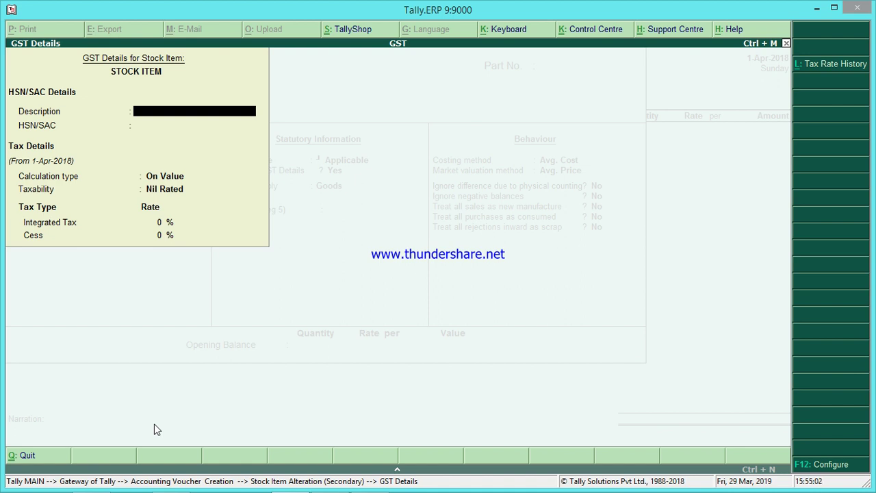
- Give STOCK ITEM description ABC, HSN/SAC 1234567, Taxable at 18% integrated tax
type("ABC")
key("Return")
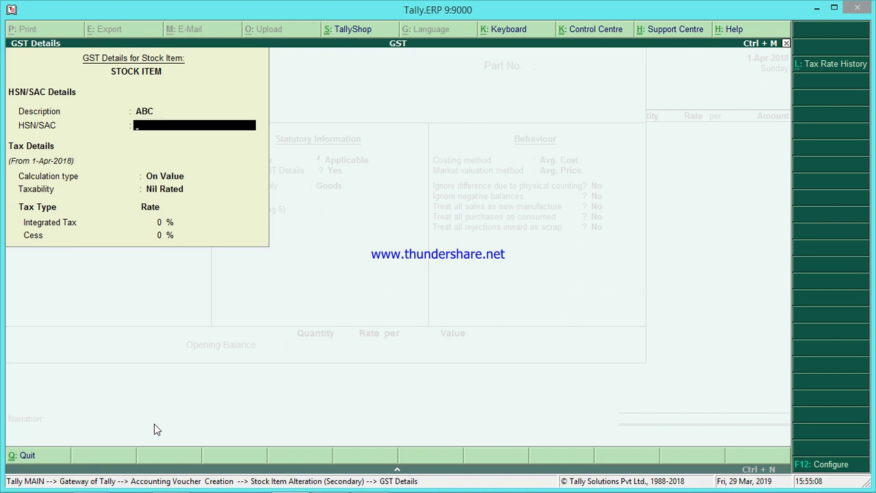
type("1234567")
key("Return")
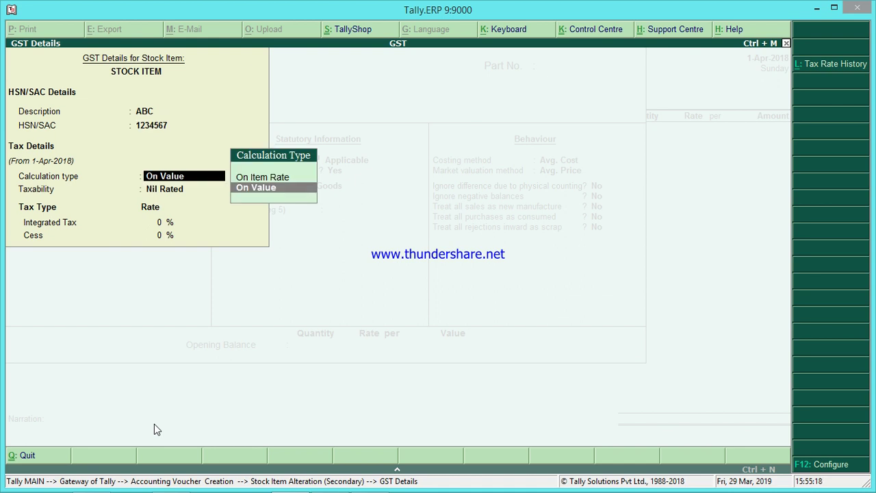
key("Return")
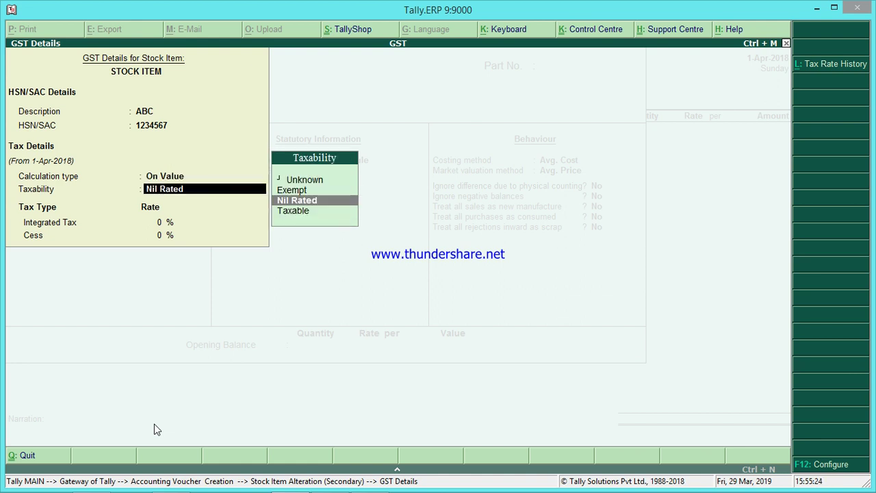
key("Down")
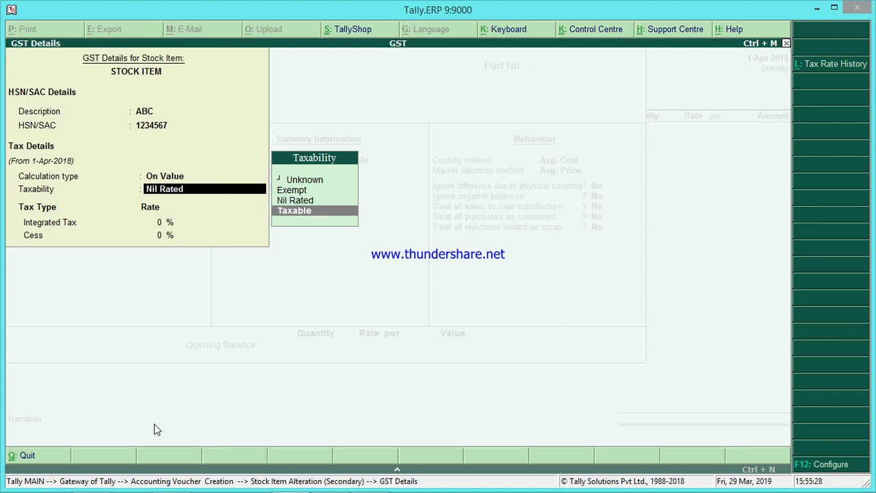
key("Return")
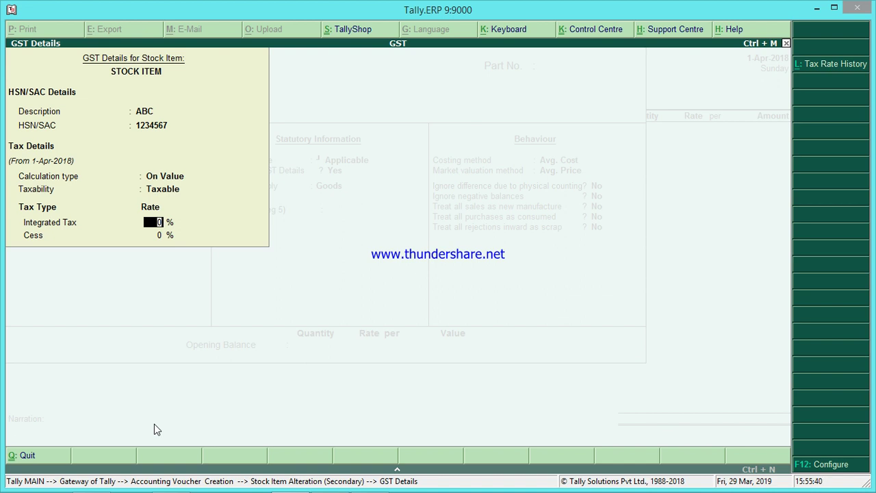
type("18")
key("Return")
key("Return")
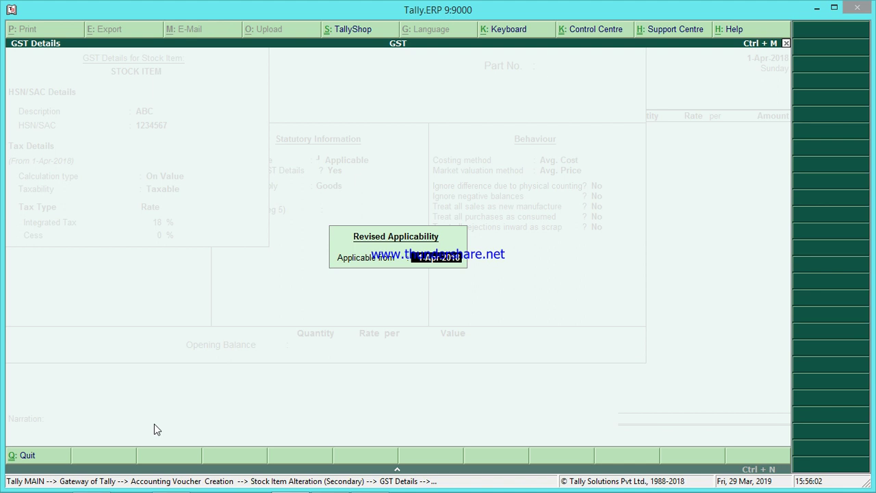
- Apply GST details from 1-Apr-2018, keep Goods with 0 duty, save the item, and enter quantity 100
key("Return")
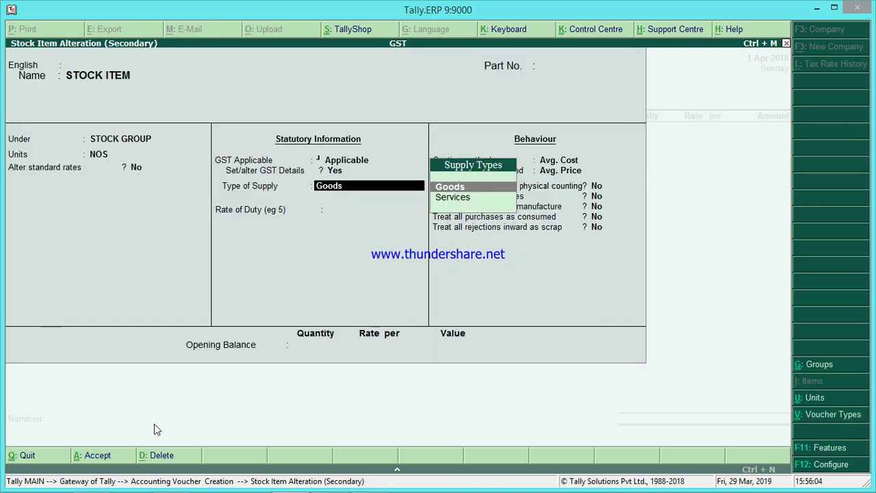
key("Return")
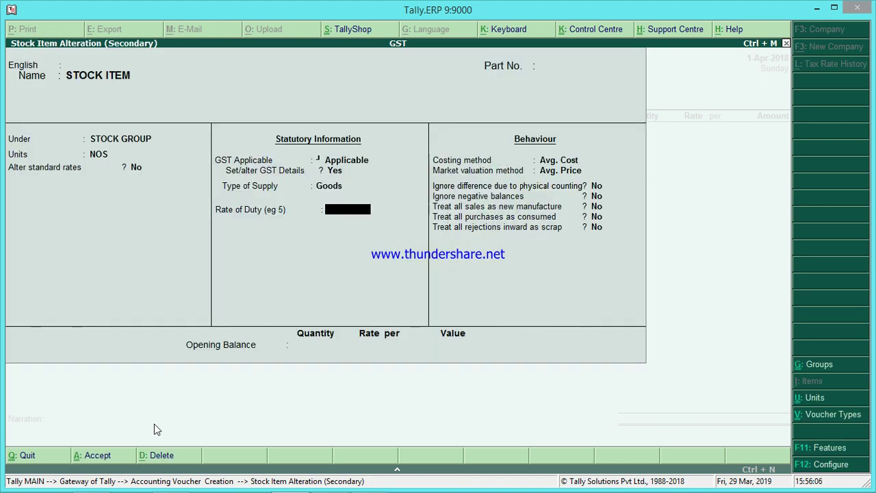
key("BackSpace")
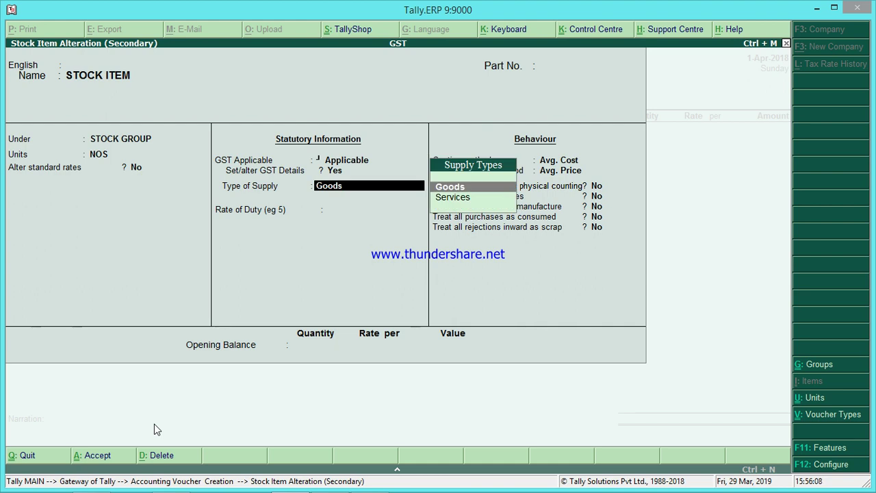
key("Return")
key("Return")
key("Return")
key("Return")
key("Return")
key("Return")
key("Return")
key("Return")
key("Return")
key("Return")
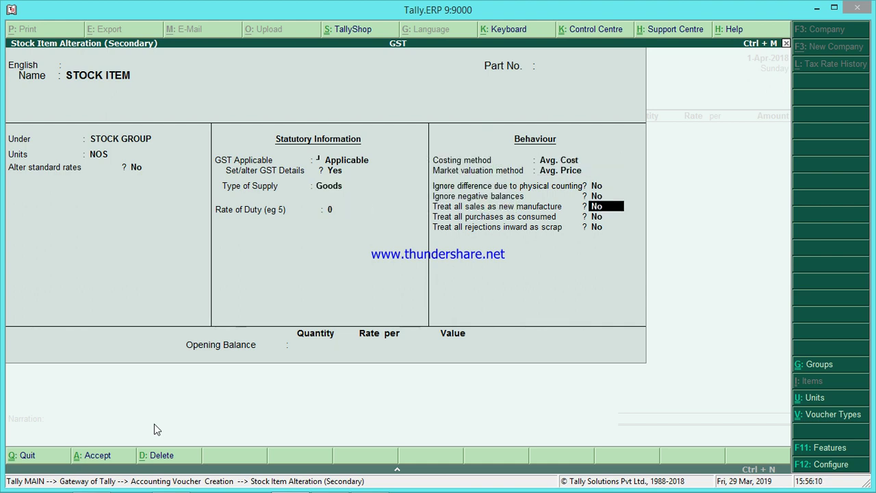
key("Return")
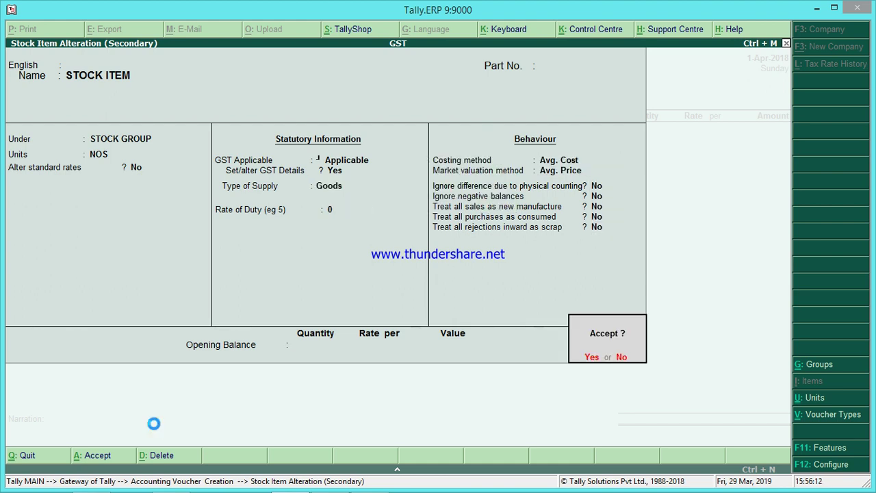
type("100")
key("Return")
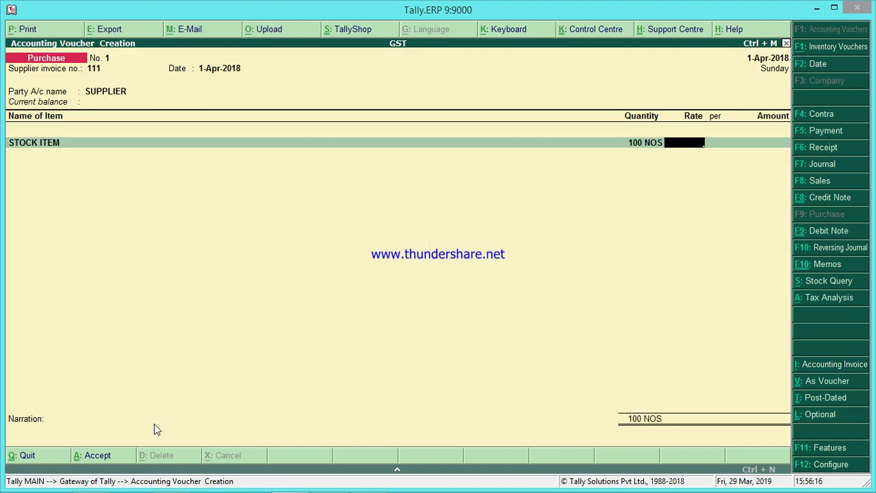
- Enter rate 100 for STOCK ITEM, totalling 10,000.00, and accept the PURCHASES allocation
type("100")
key("Return")
key("Return")
key("Return")
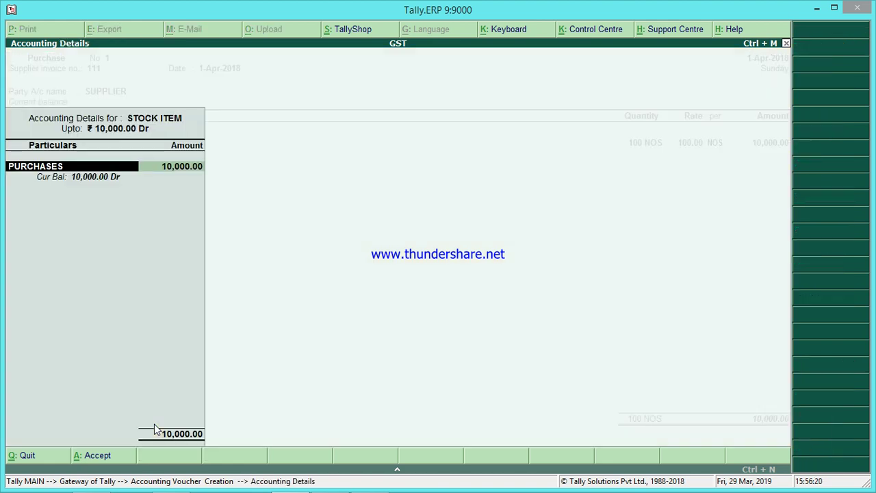
key("Return")
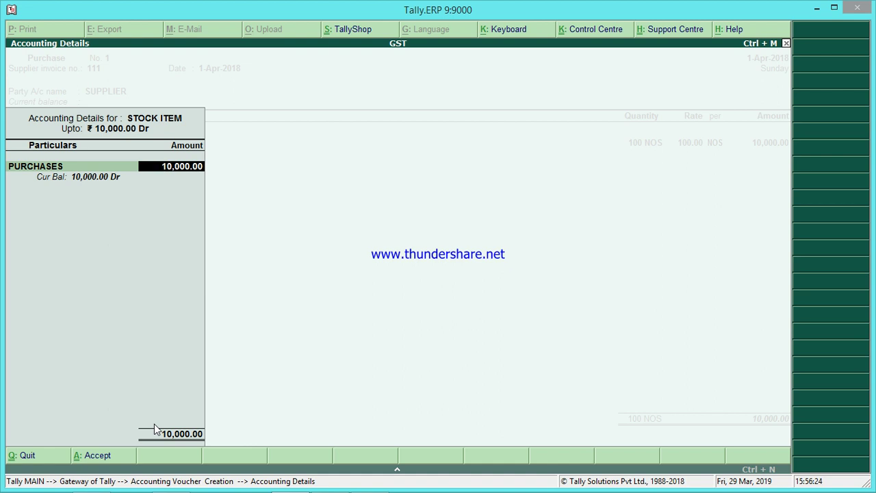
key("Return")
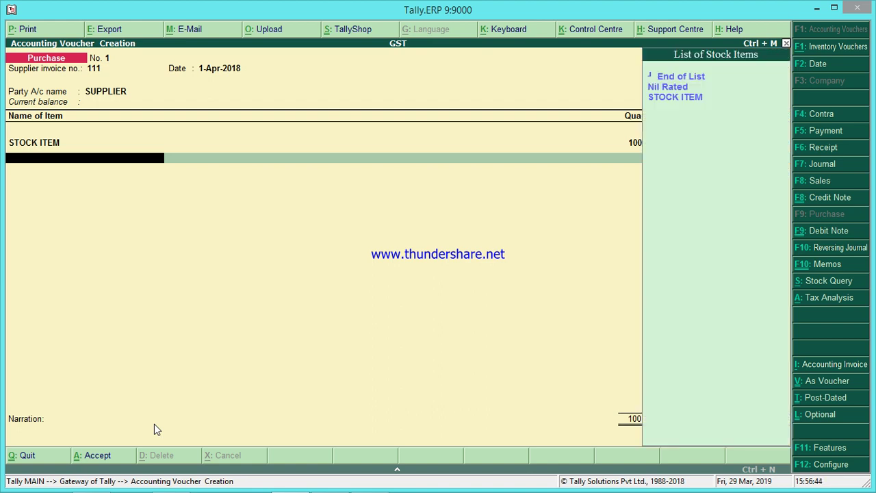
- Add Nil Rated as the second item and open its master with GST details enabled
key("Down")
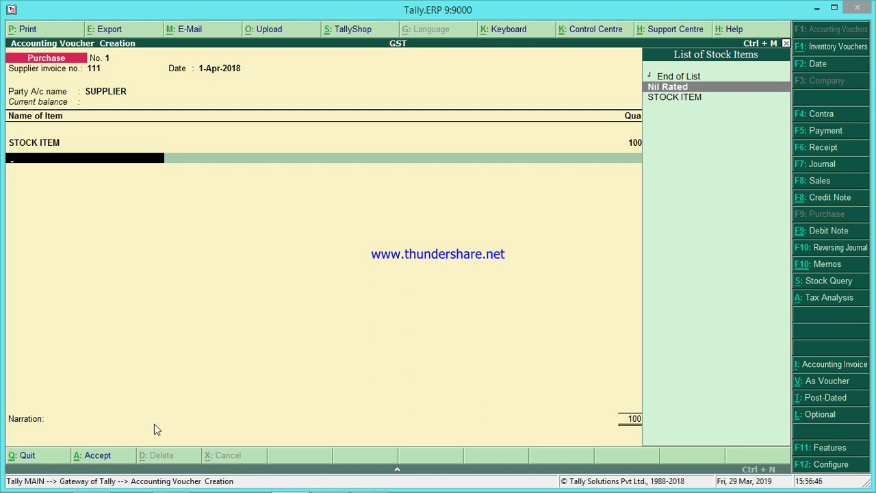
key("Return")
key("BackSpace")
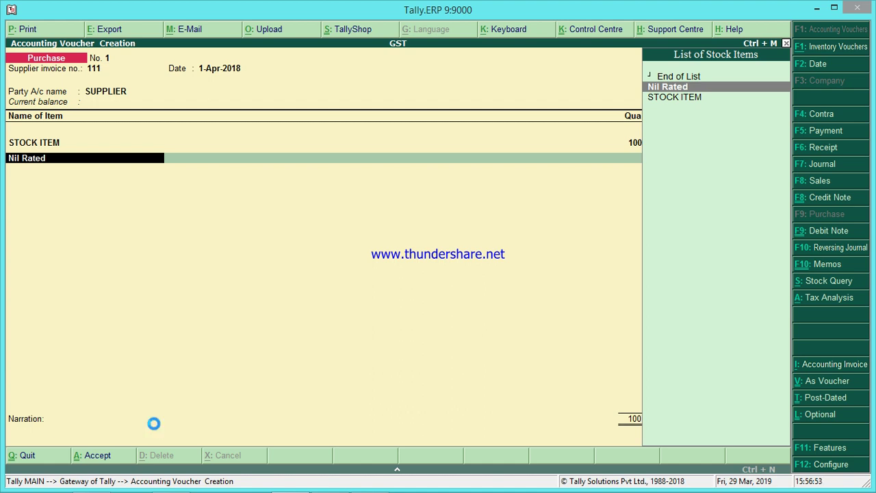
key("Return")
key("Return")
key("Return")
key("Return")
key("Return")
key("Return")
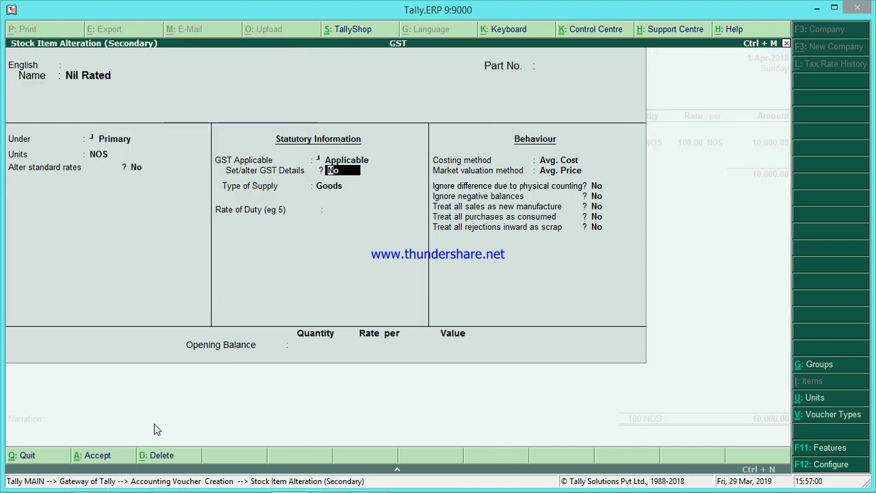
key("y")
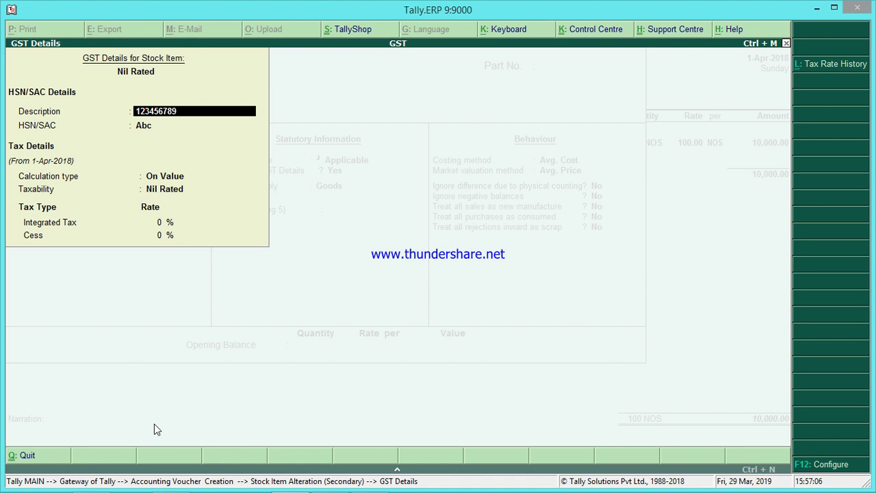
type("Bcd")
key("Return")
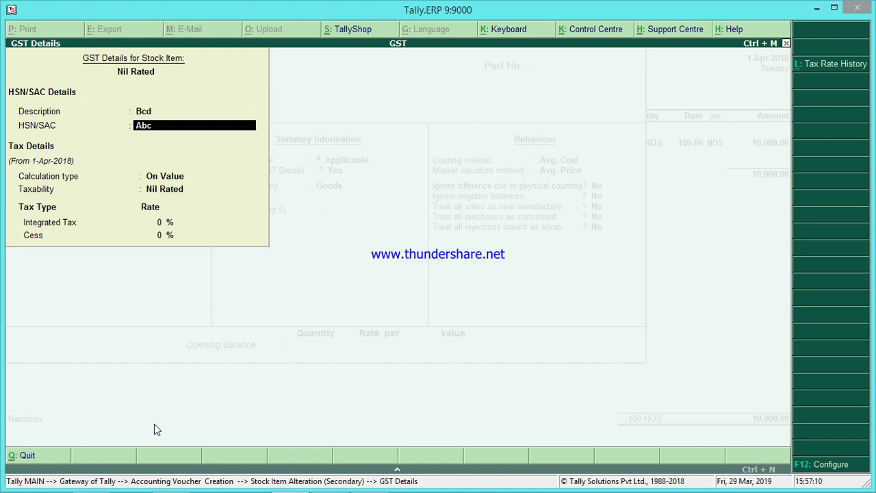
type("1234567890")
key("Return")
key("Return")
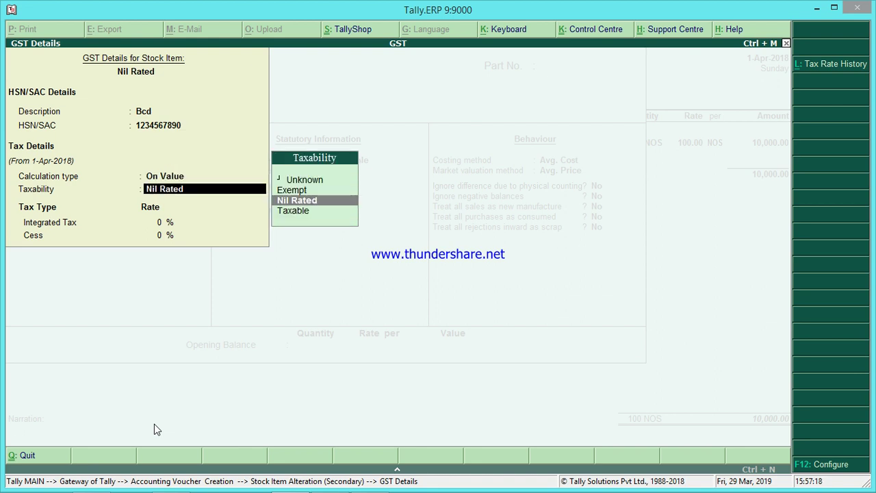
key("Return")
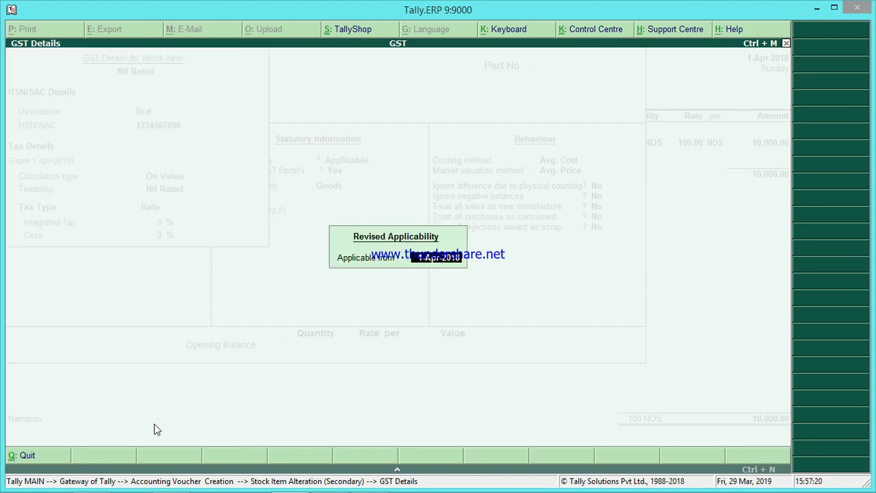
key("Return")
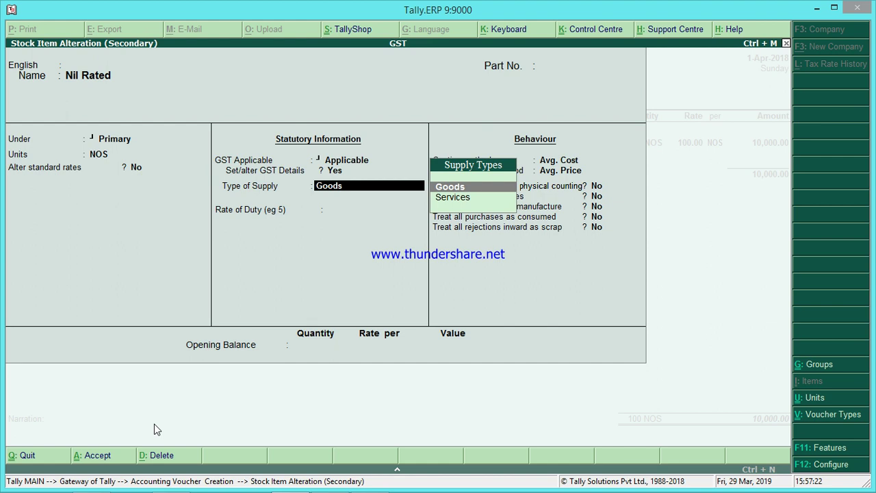
key("Return")
key("Return")
key("Return")
key("Return")
key("Return")
key("Return")
key("Return")
key("Return")
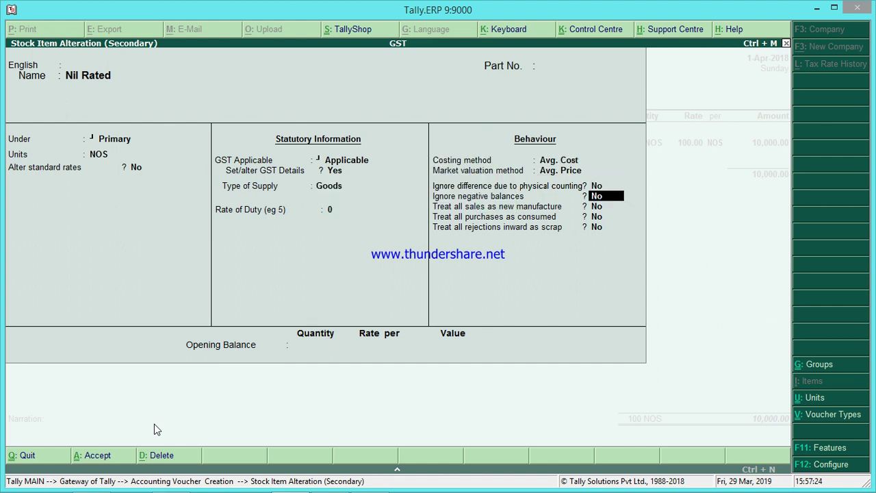
key("Return")
key("Return")
key("Return")
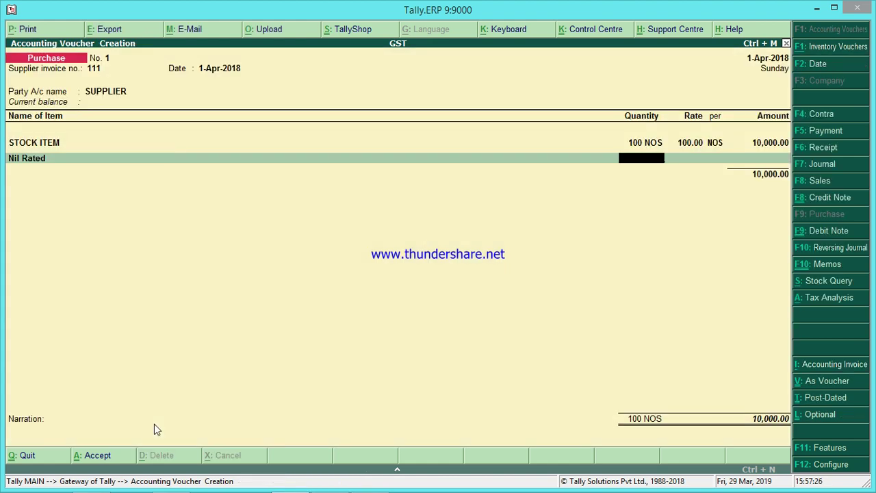
- Enter 100 NOS at 200 for Nil Rated, amounting to 20,000.00, with Nil Rated Purchases allocated
type("100")
key("Return")
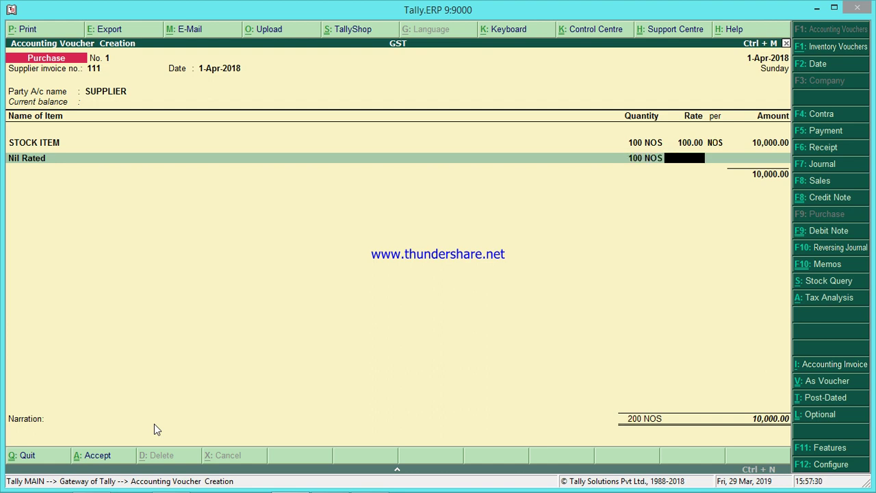
type("200")
key("Return")
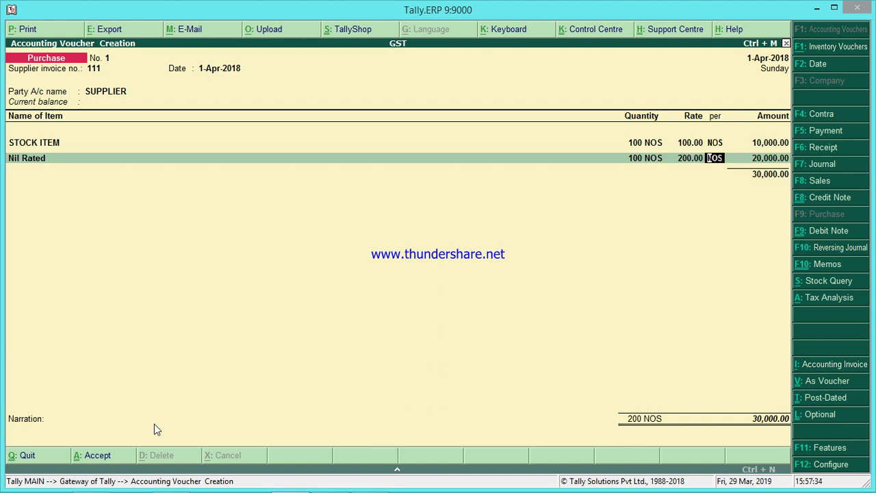
key("Return")
key("Return")
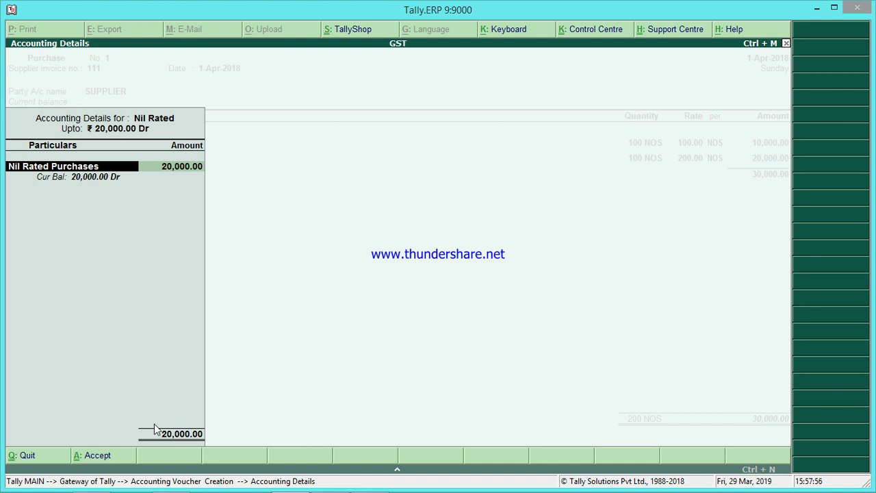
- Open the Nil Rated Purchases ledger, keep Purchase Accounts group, and enable GST details
key("ctrl+Return")
key("BackSpace")
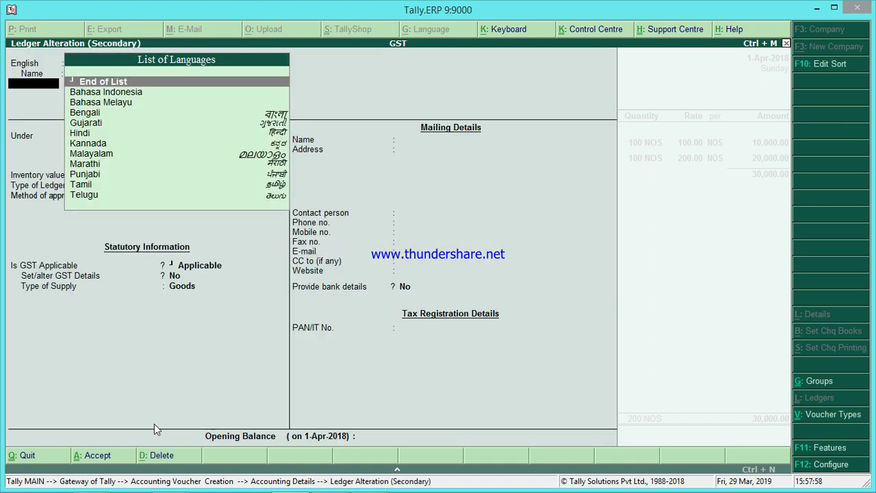
key("Return")
key("Return")
key("Return")
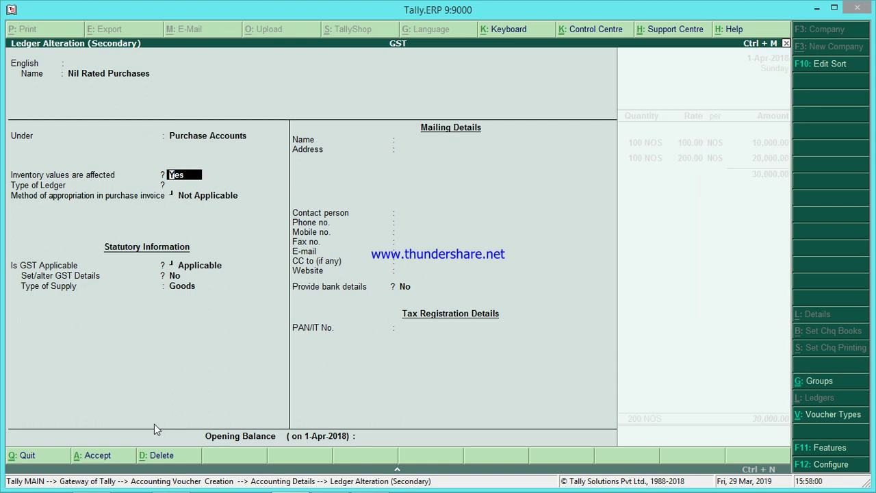
key("Return")
key("Return")
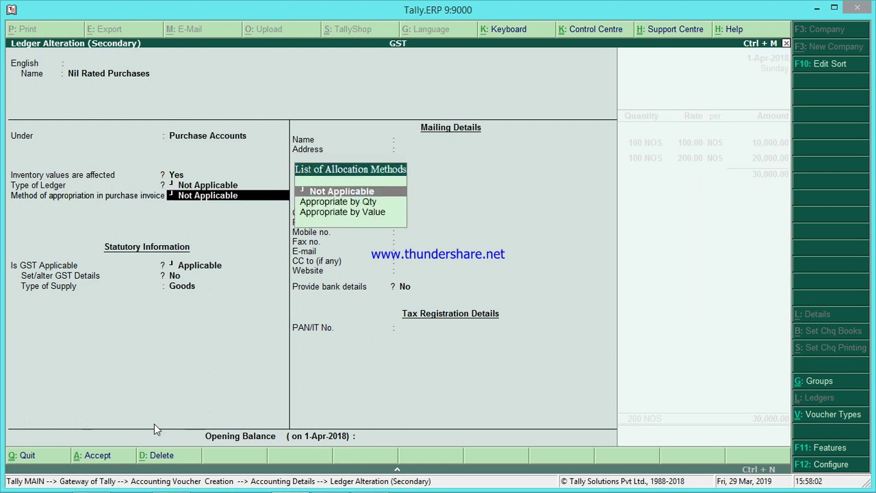
key("Return")
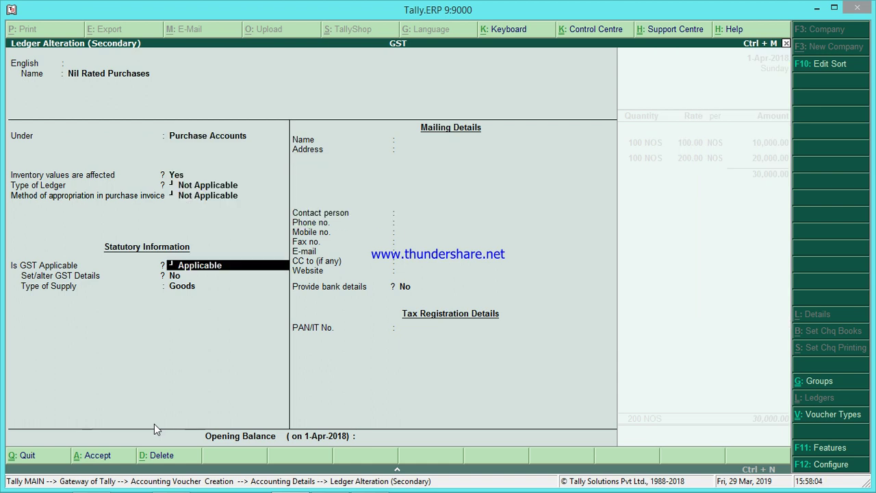
key("Return")
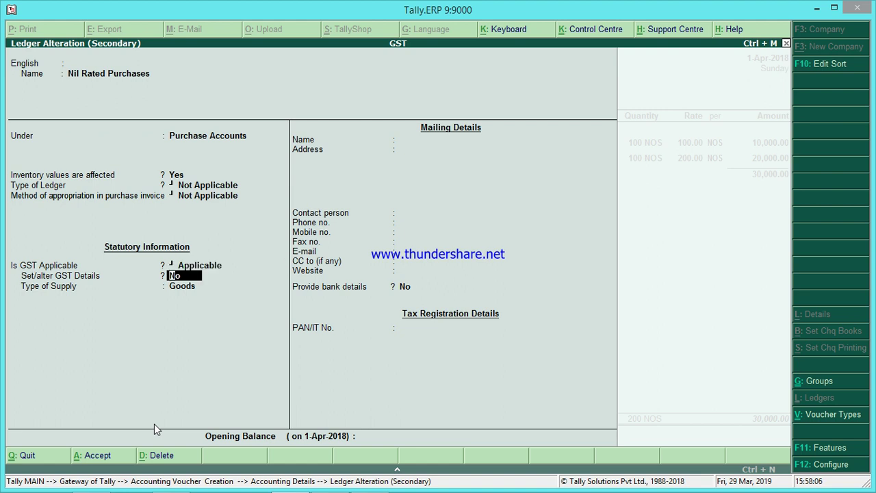
type("y")
key("Return")
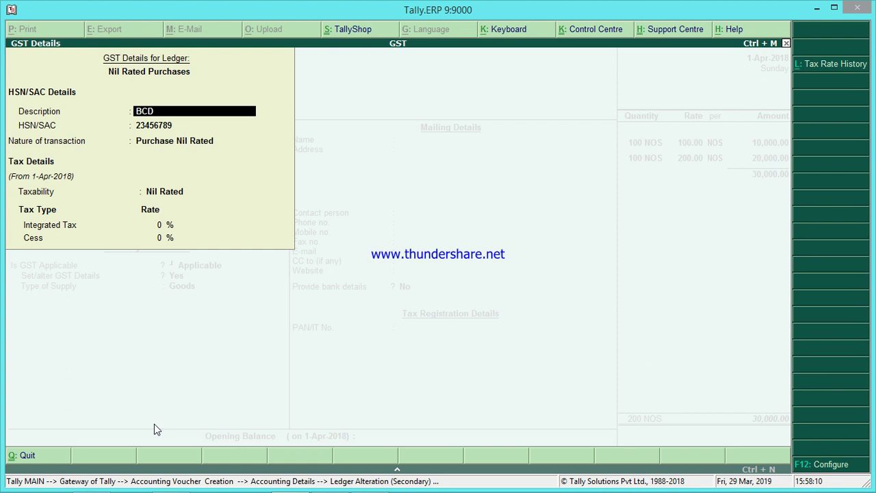
- Enter 0 for description and HSN/SAC, keep Purchase Nil Rated and Goods, then save and return
key("Return")
key("Up")
type("0")
key("Return")
type("0")
key("Return")
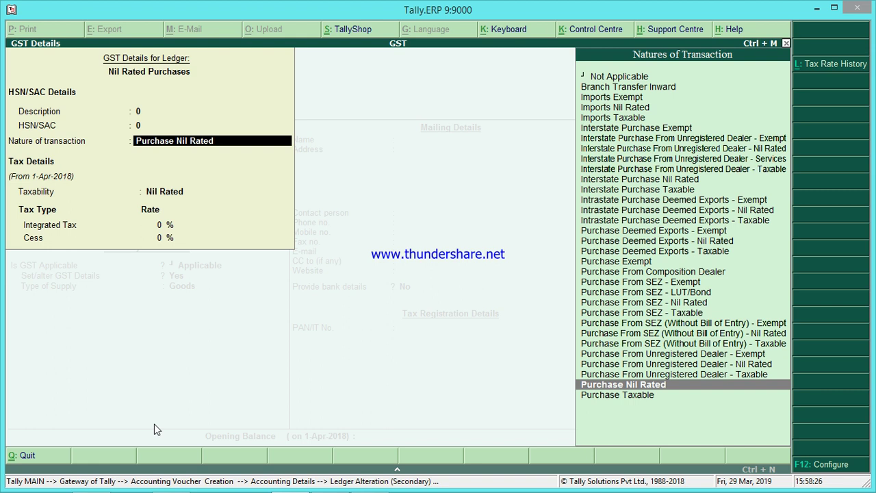
key("Return")
key("Return")
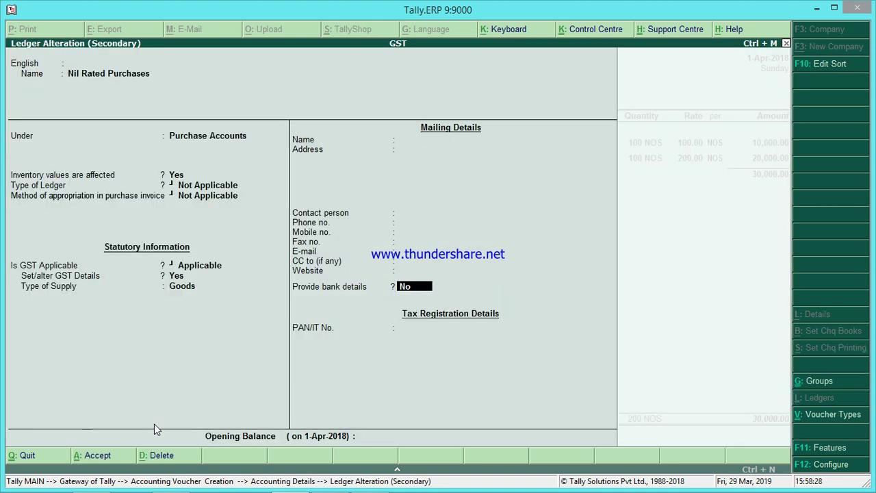
key("Return")
key("Return")
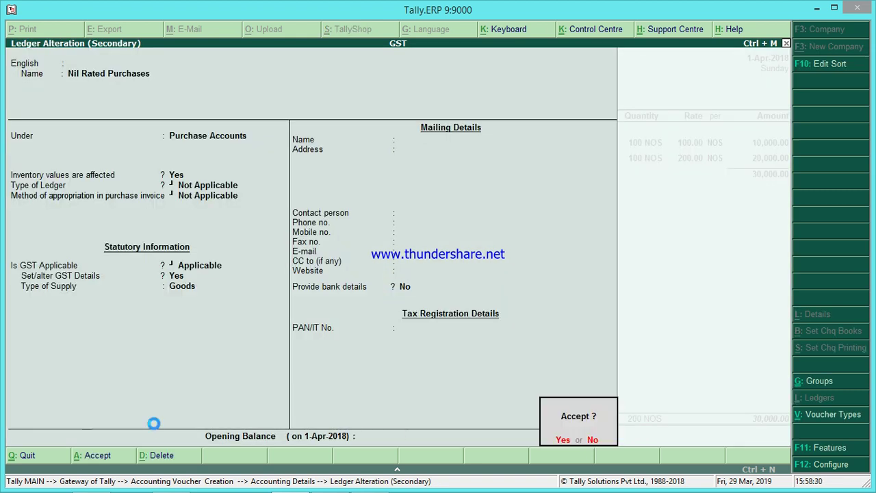
key("Return")
key("Return")
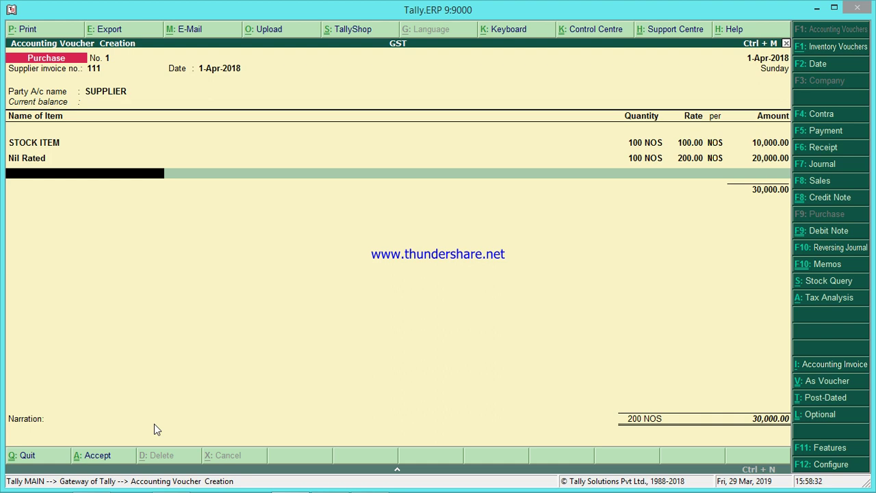
key("Return")
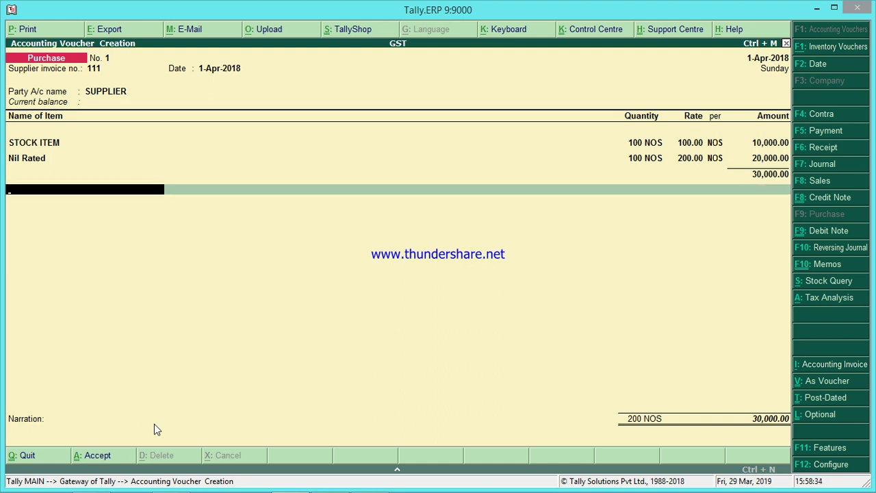
- Reconfirm the Nil Rated line's 20,000.00 allocation to Nil Rated Purchases and end the item lines
key("BackSpace")
key("Return")
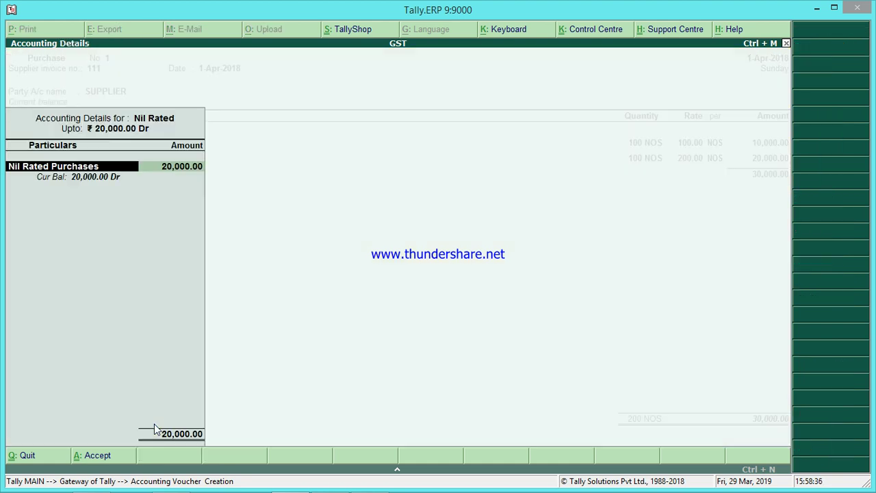
key("Return")
key("Return")
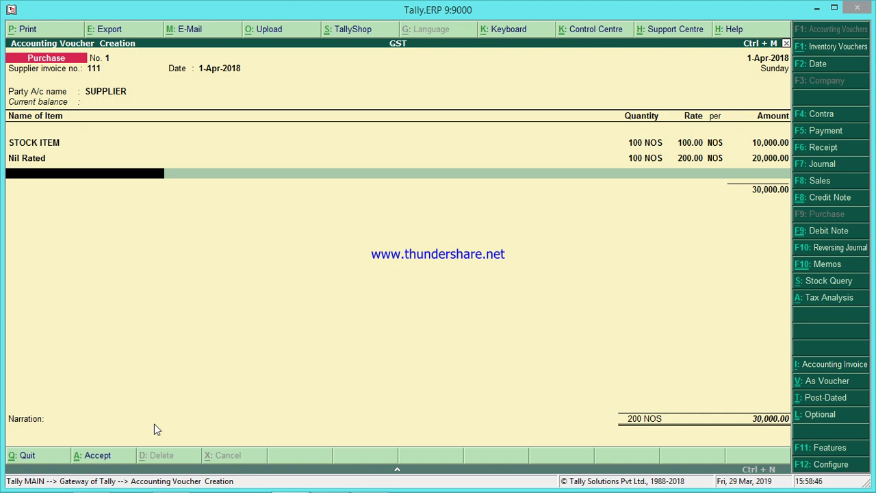
key("Return")
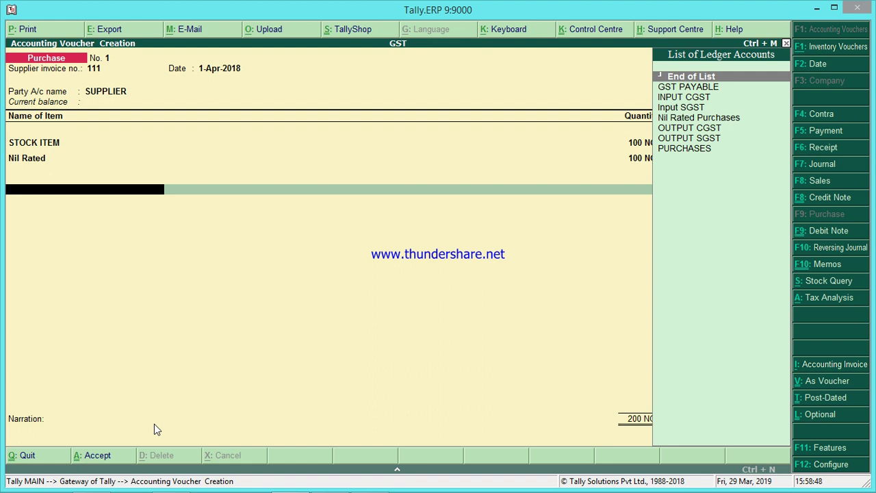
key("BackSpace")
key("Return")
key("Return")
key("Return")
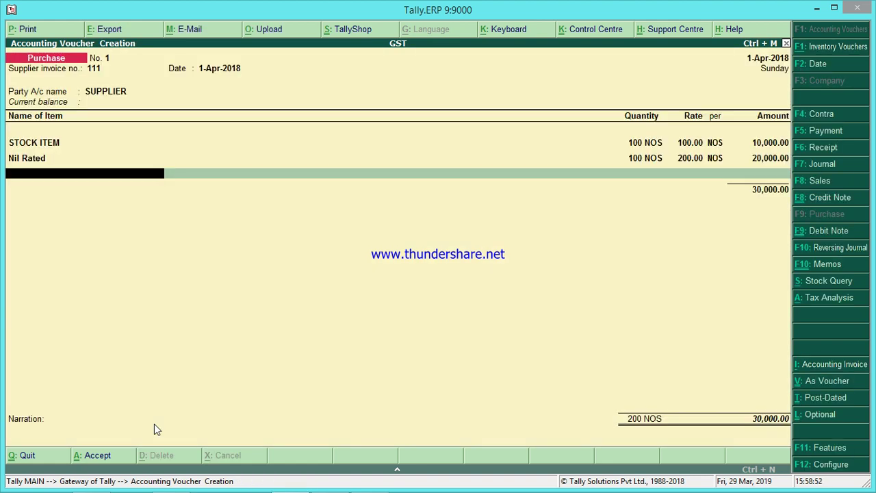
key("Return")
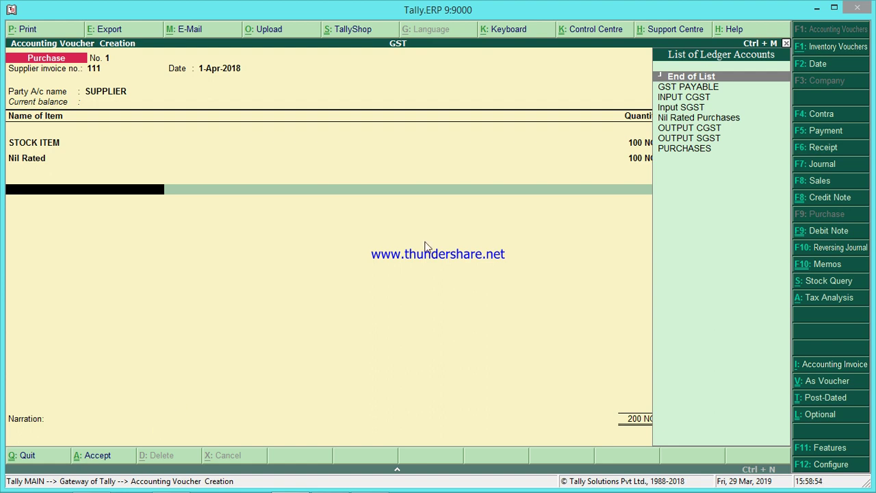
- Add INPUT CGST and Input SGST tax ledgers at 900.00 each, bringing the voucher to 31,800.00
left_click(690, 99)
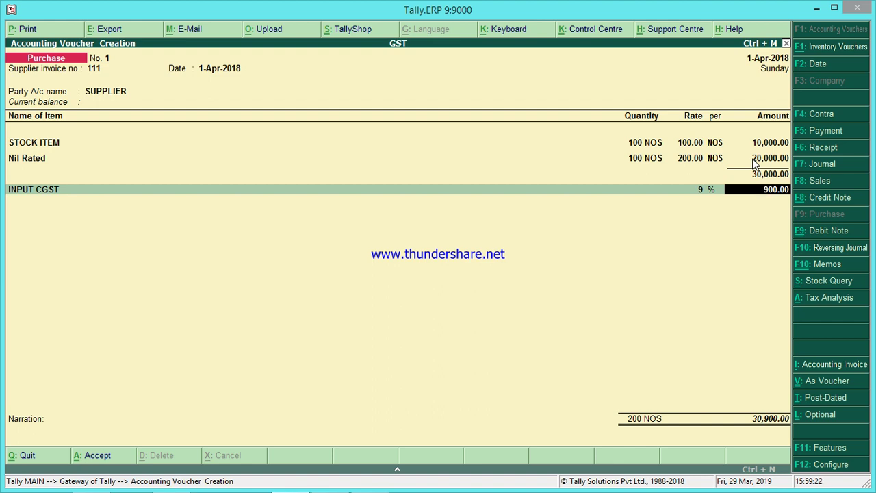
key("Return")
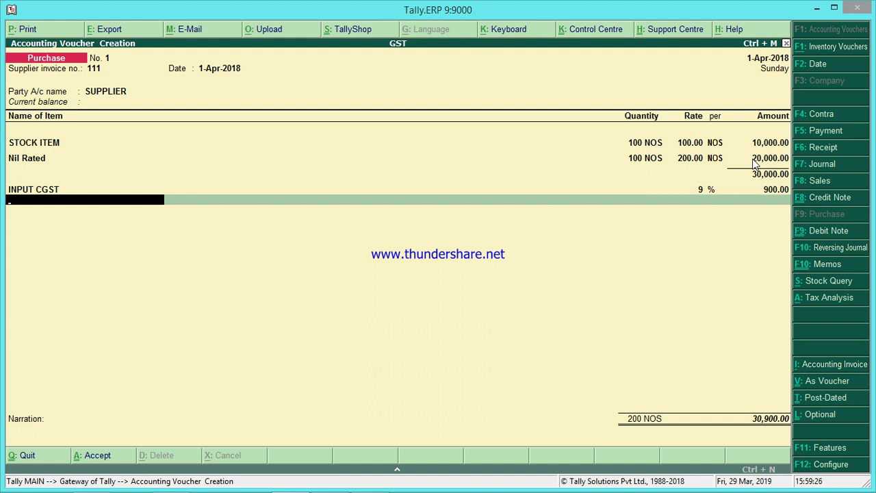
type("Inp")
key("Down")
key("Return")
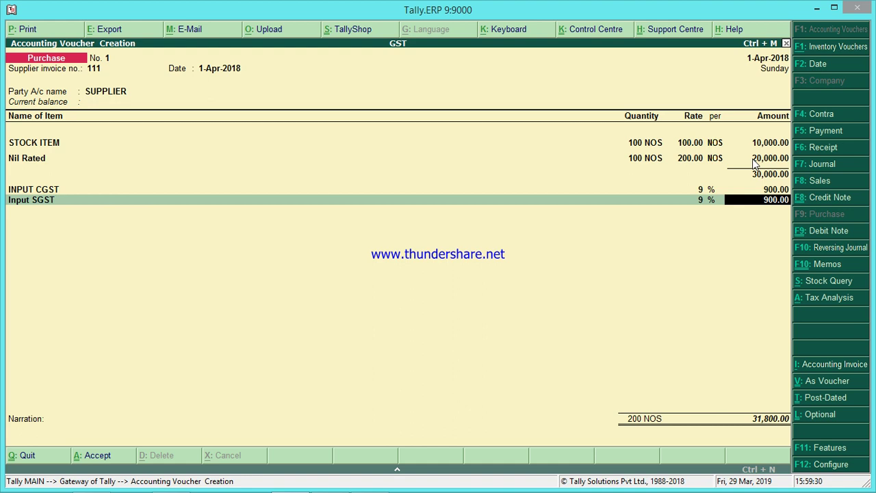
key("Return")
key("Return")
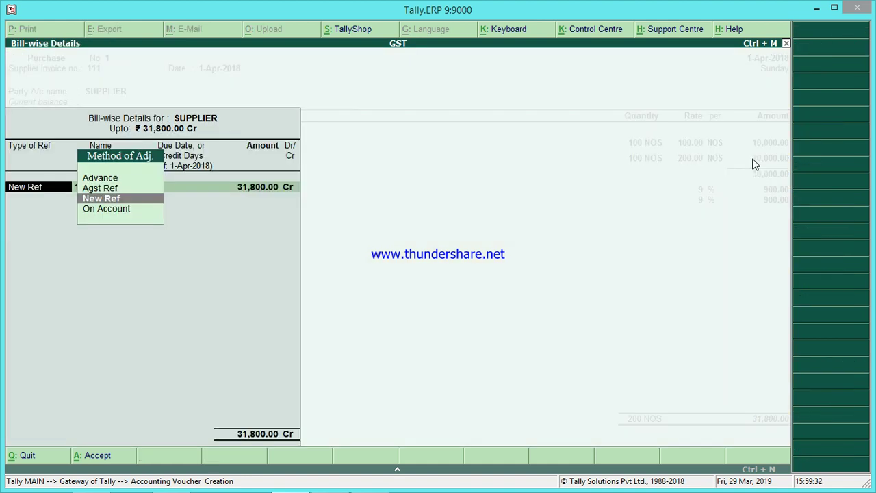
key("Return")
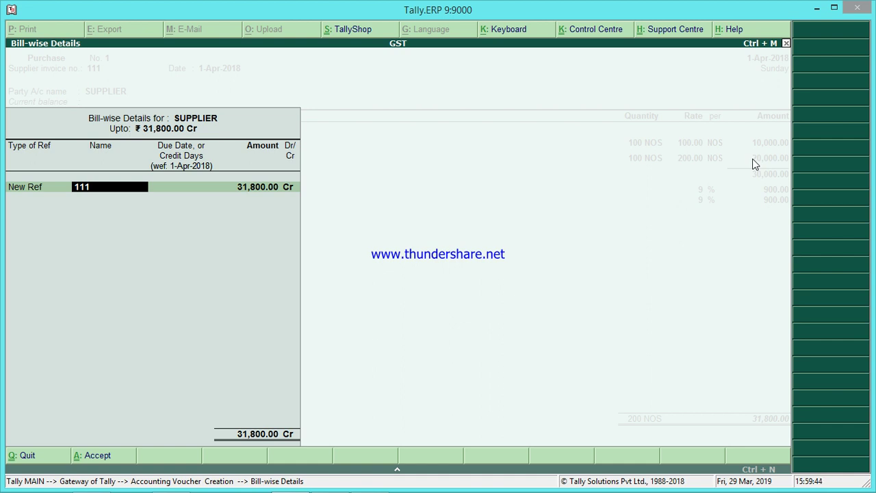
- Record the supplier bill as New Ref 111 for 31,800.00 Cr and skip the narration
key("Return")
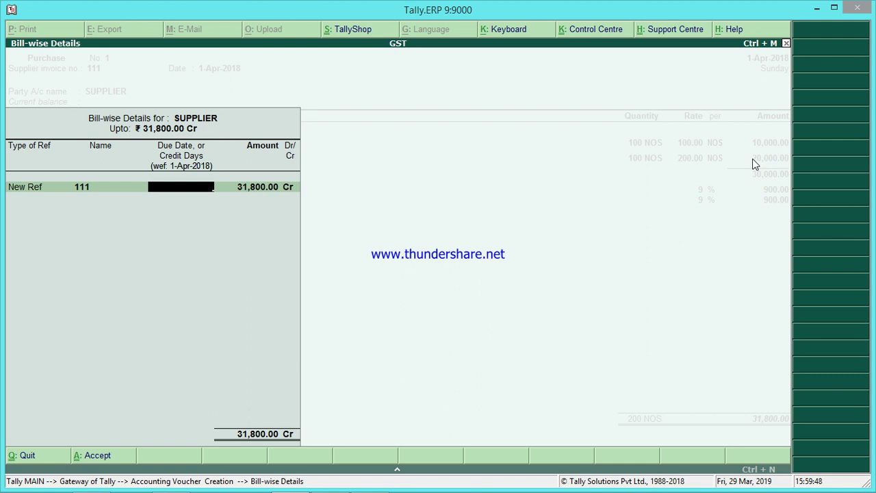
key("Return")
key("Return")
key("Return")
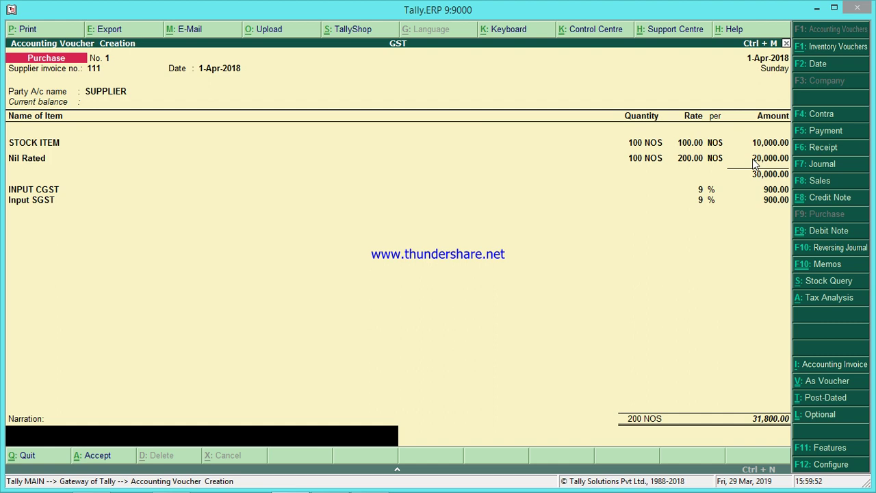
key("Return")
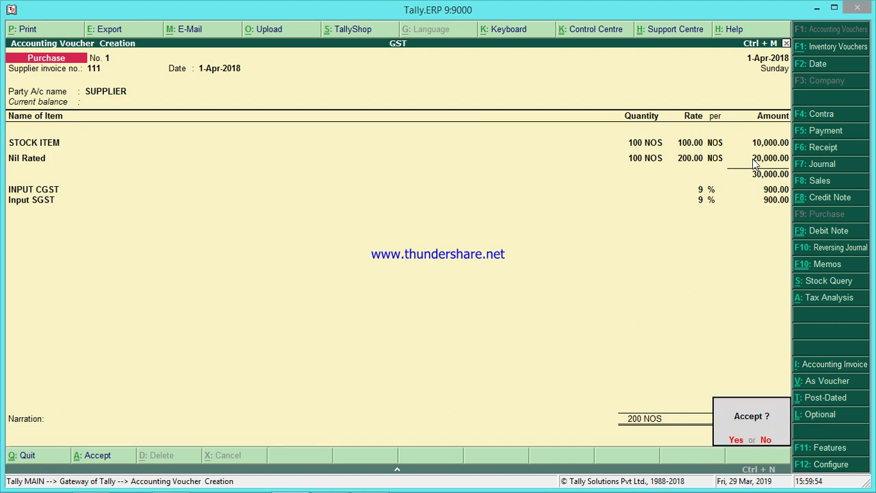
- Save Purchase voucher No. 1 and quit to the Gateway of Tally
key("Return")
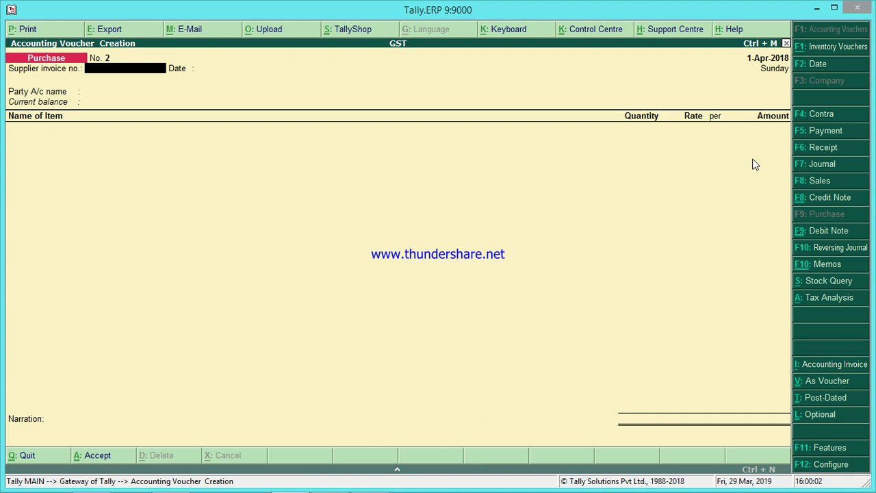
key("Escape")
key("Return")
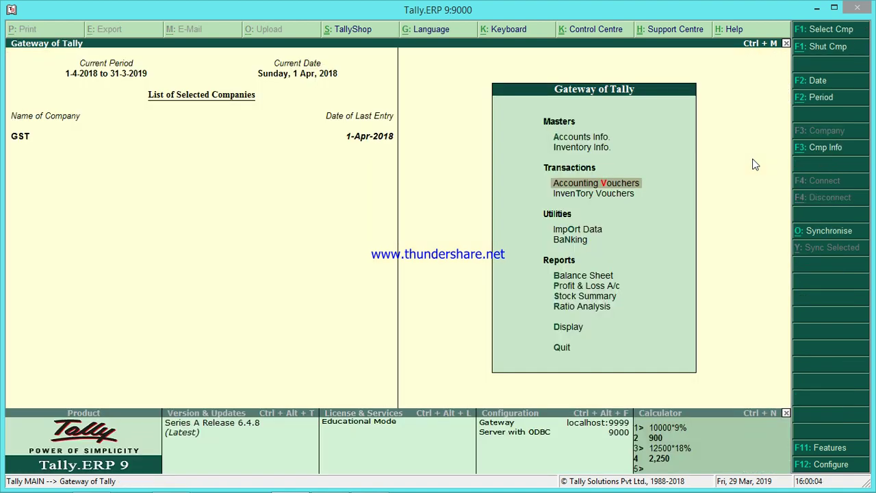
- Open the April 2018 GSTR-1 returns summary under Display > Statutory Reports > GST
key("Down")
key("Down")
key("Down")
key("Down")
key("Down")
key("Down")
key("Down")
key("Down")
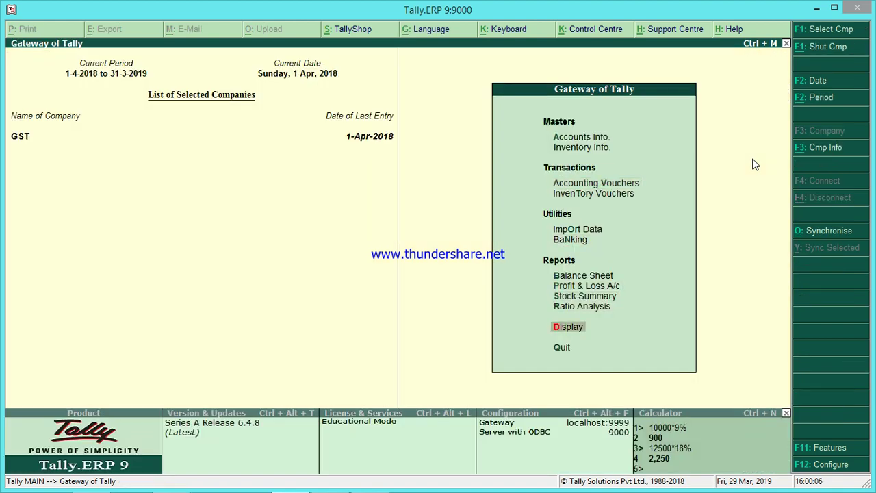
key("Return")
key("Down")
key("Down")
key("Down")
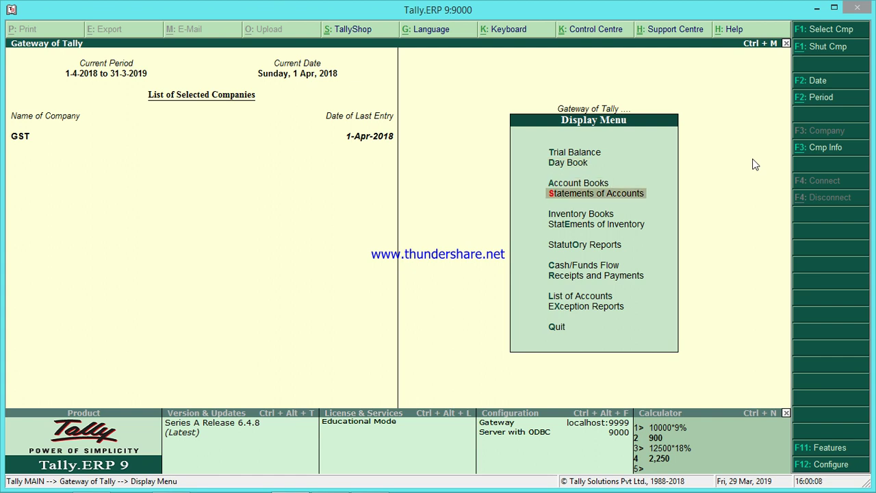
key("Down")
key("Down")
key("Down")
key("Return")
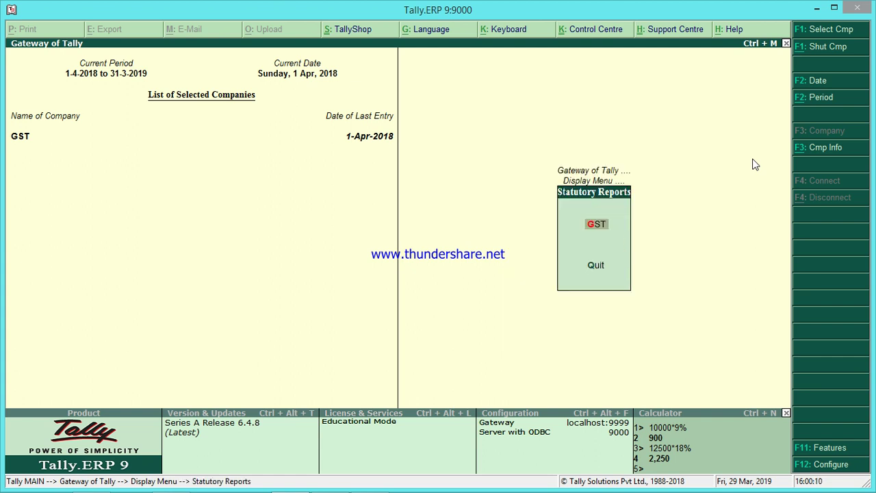
key("Return")
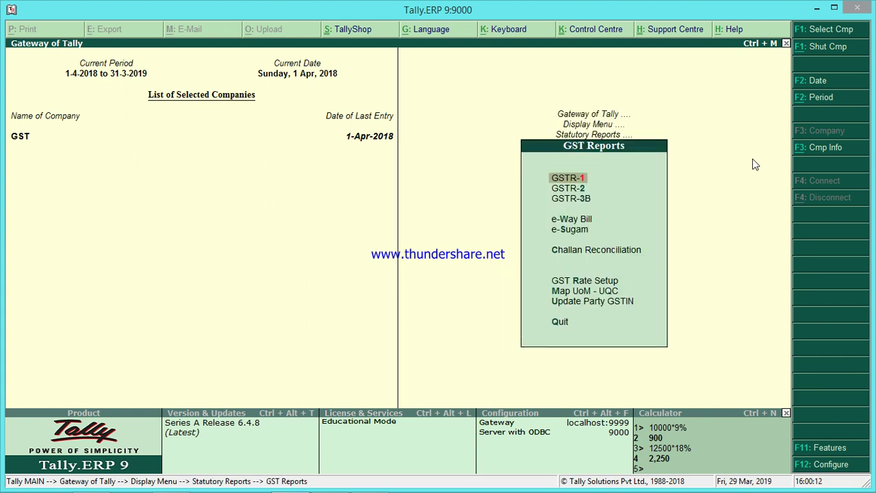
key("Return")
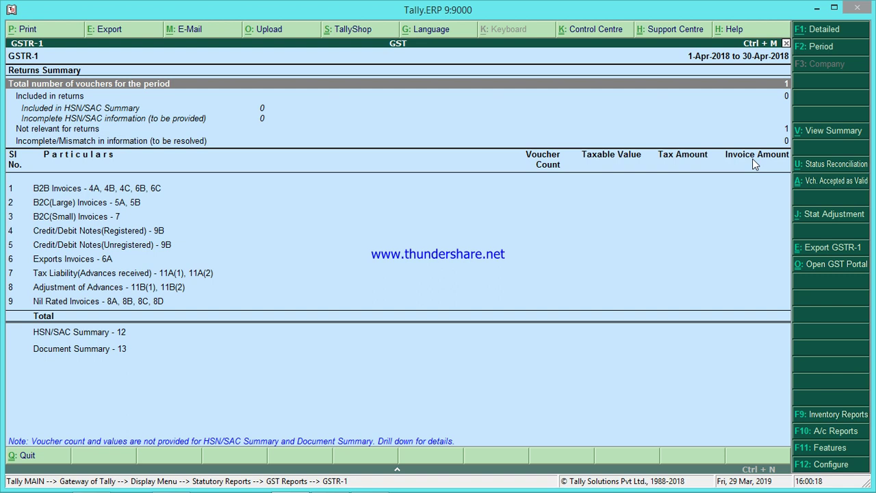
- Check the voucher excluded under GSTR-1's Not relevant for returns, then close GSTR-1
key("Down")
key("Down")
key("Down")
key("Down")
key("Down")
key("Down")
key("Down")
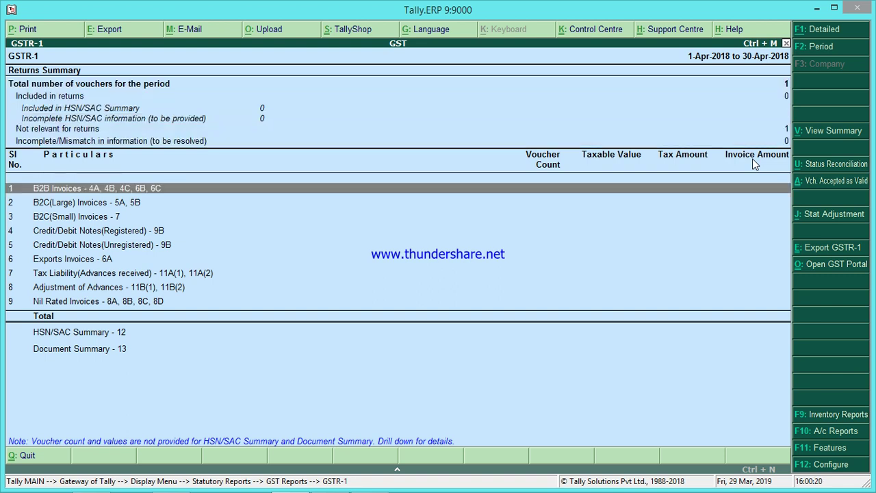
key("Up")
key("Up")
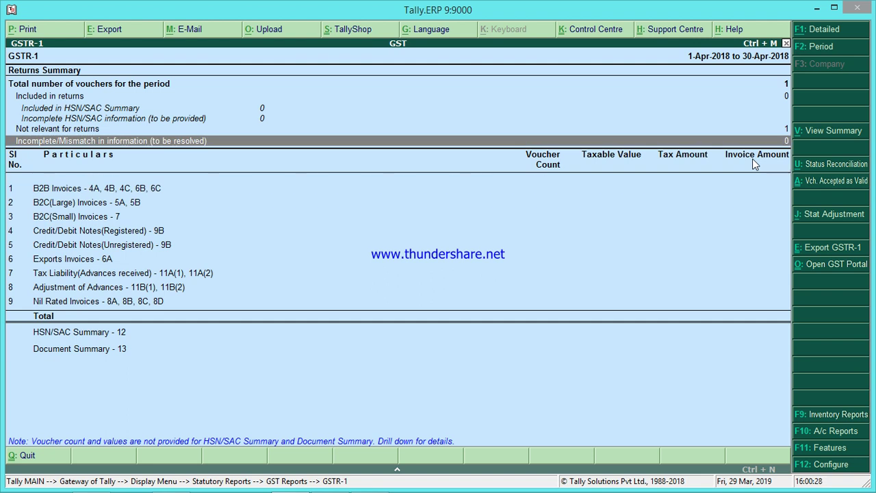
key("Up")
key("Return")
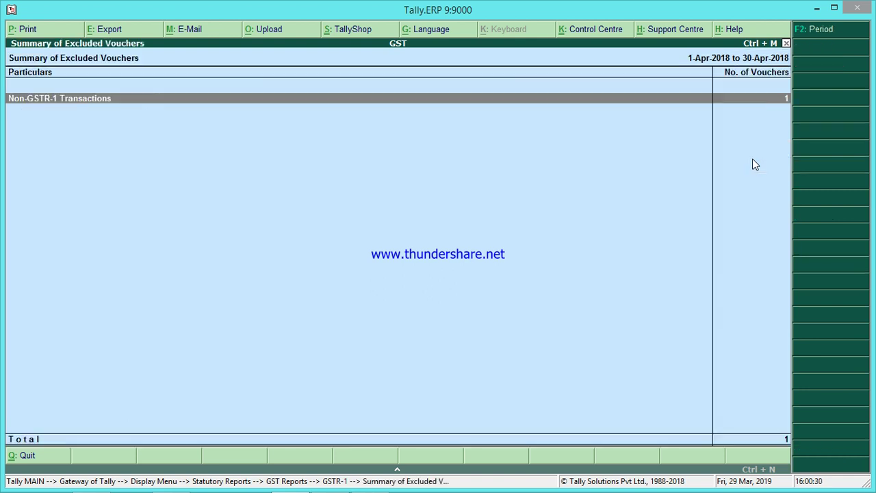
key("Escape")
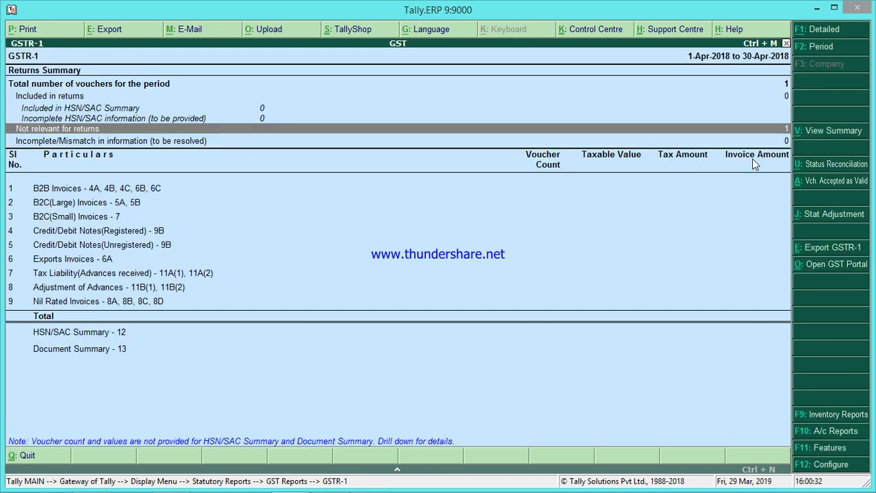
key("Escape")
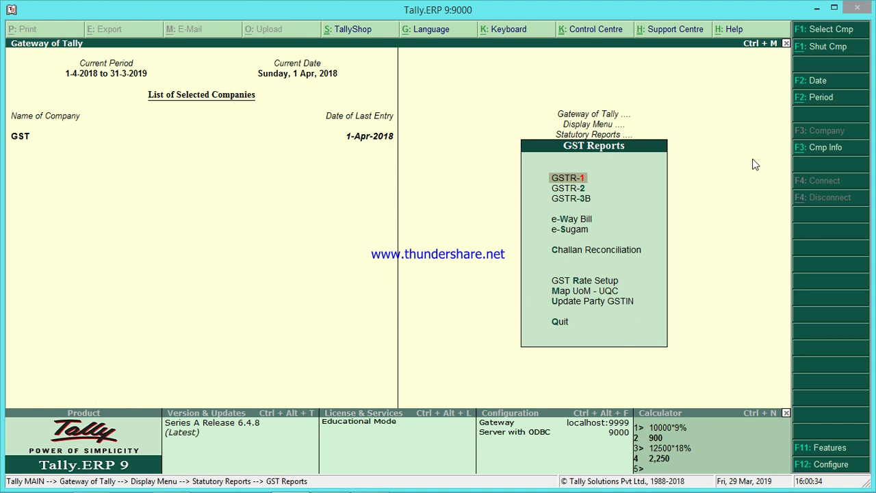
key("Down")
- Open the April 2018 GSTR-2 summary and drill into Invoices with mismatch in information
key("Return")
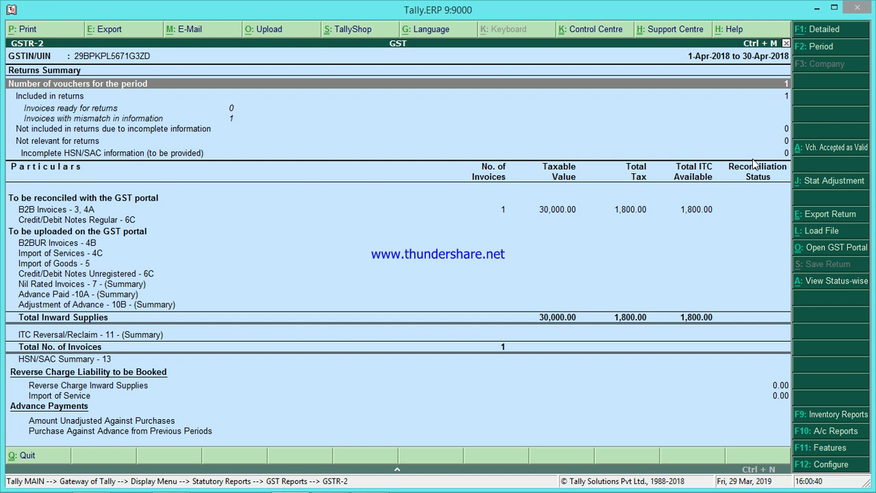
key("Escape")
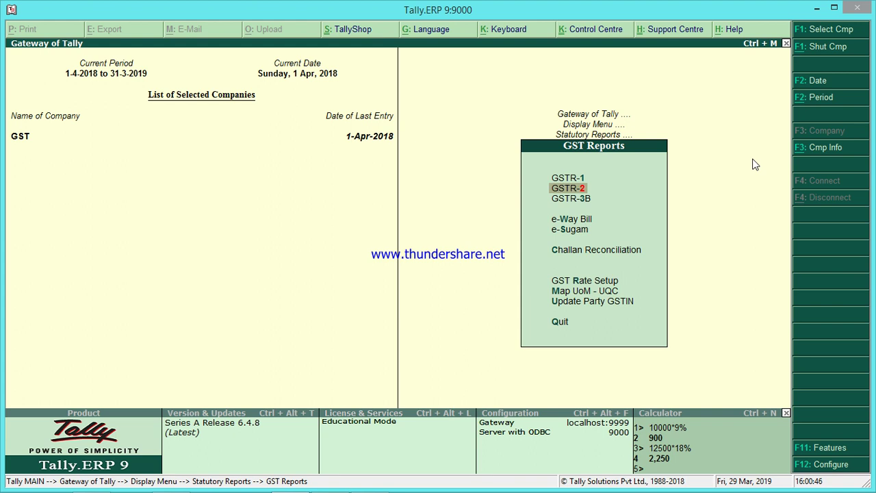
key("Return")
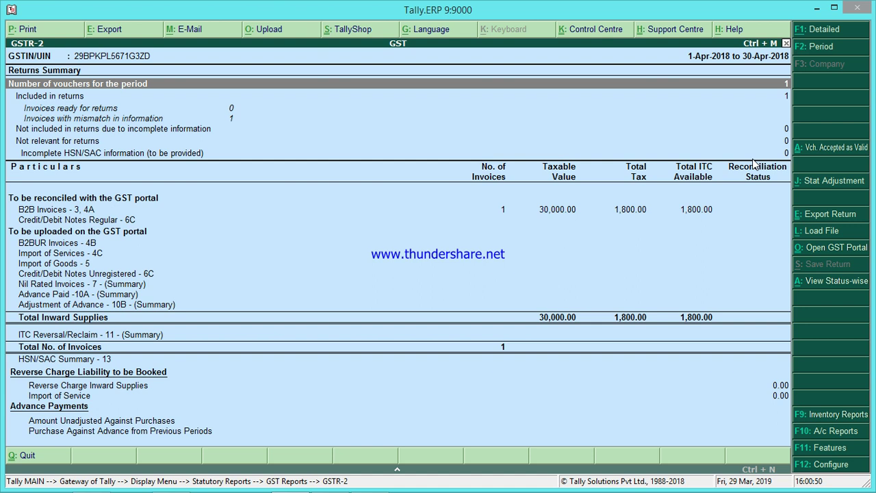
key("Down")
key("Down")
key("Down")
key("Down")
key("Down")
key("Down")
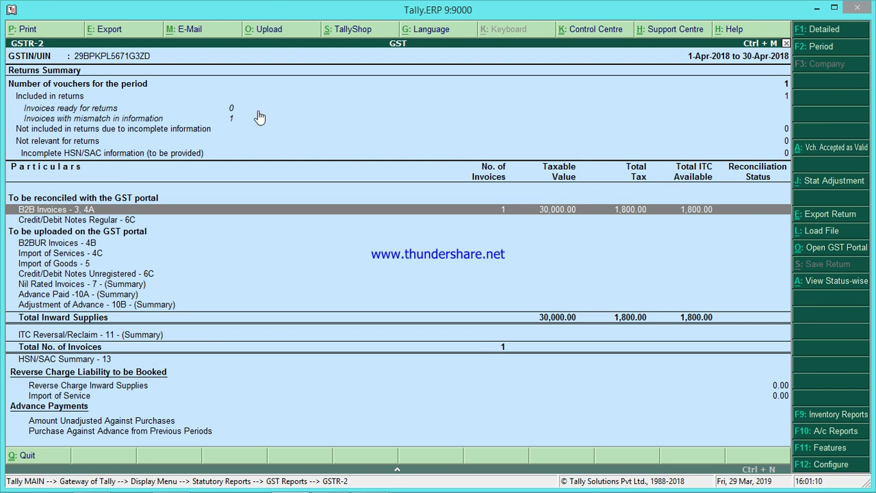
left_click(157, 120)
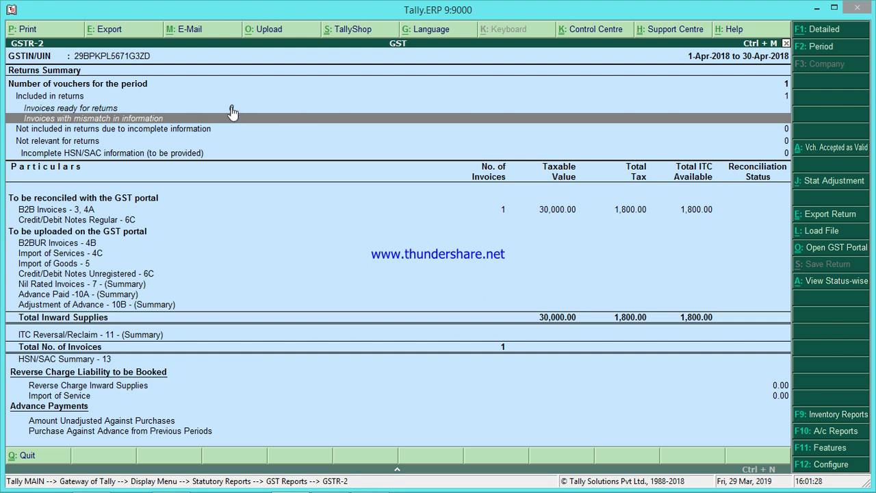
left_click(145, 119)
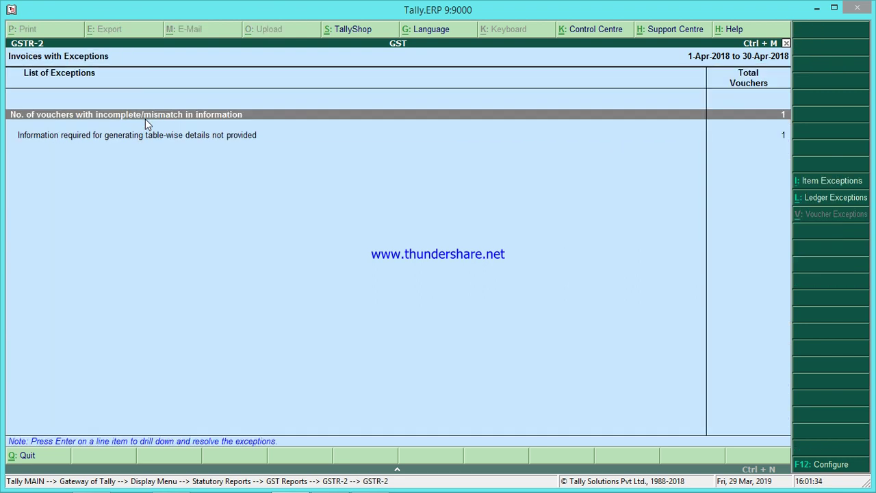
- Open the SUPPLIER voucher's missing table-wise details exception, flagged GSTIN/UIN not specified/invalid
key("Down")
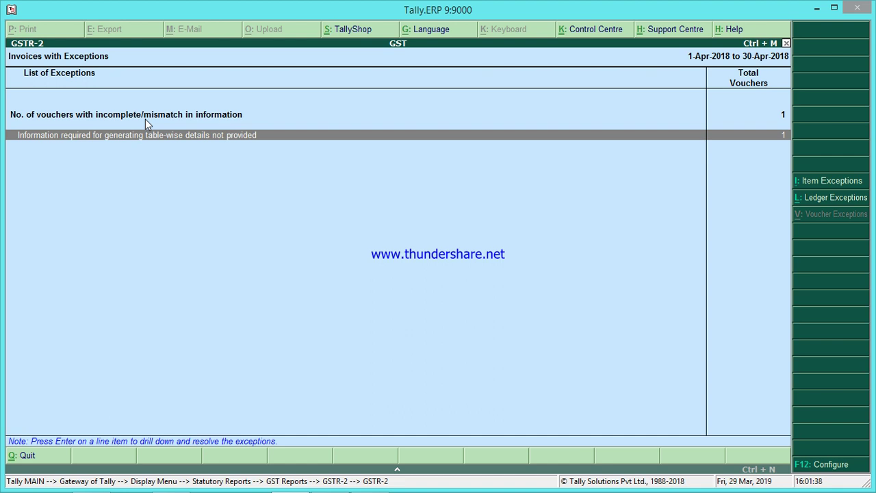
key("Return")
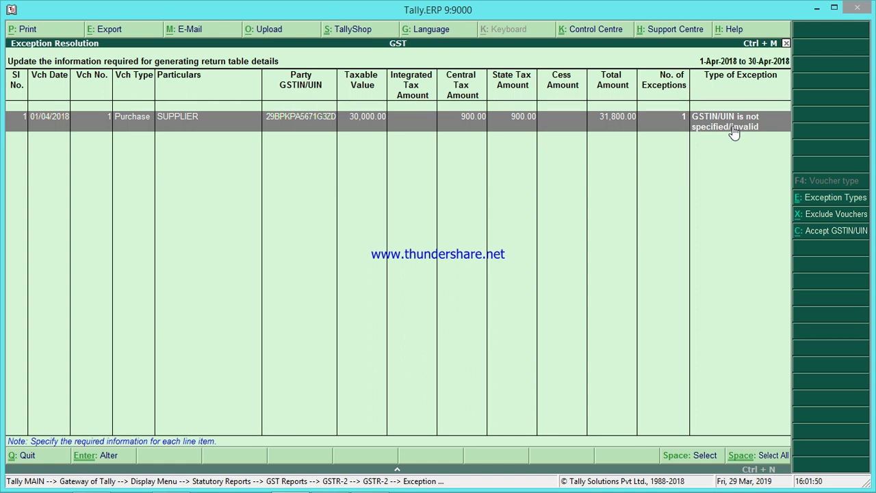
key("Return")
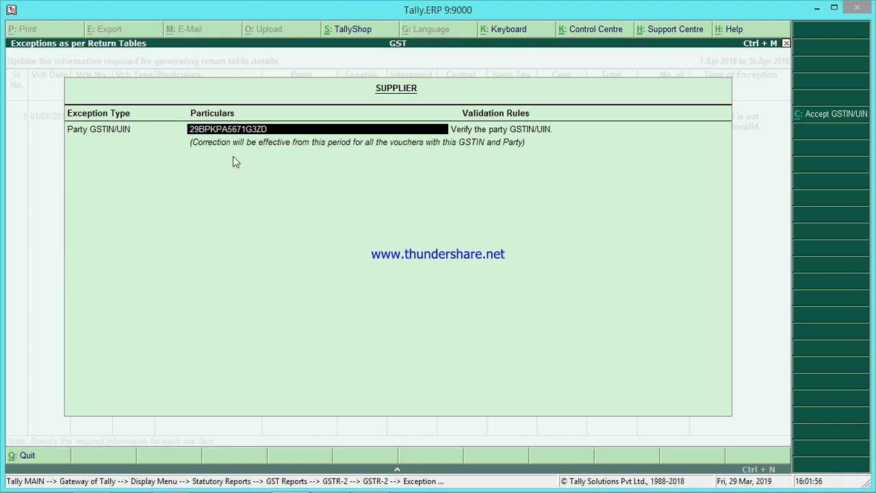
- Accept the supplier's GSTIN/UIN as valid for the voucher and return to the GSTR-2 summary
left_click(832, 116)
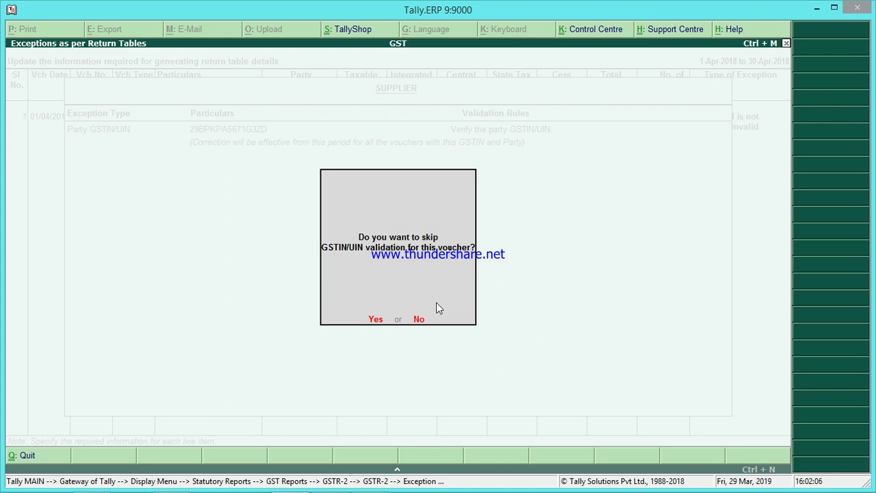
left_click(419, 319)
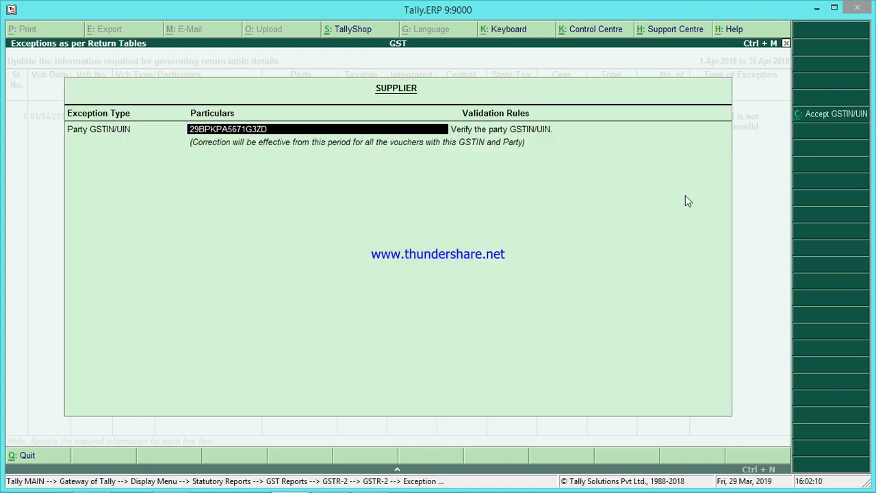
left_click(830, 117)
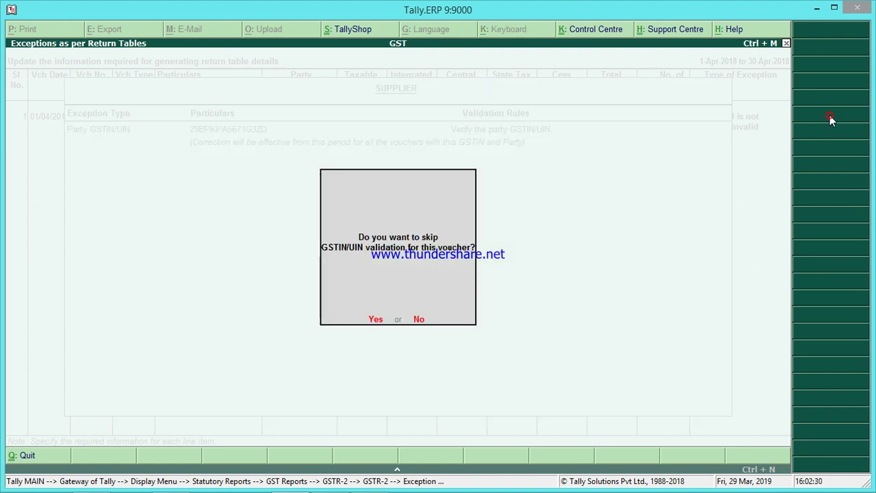
key("y")
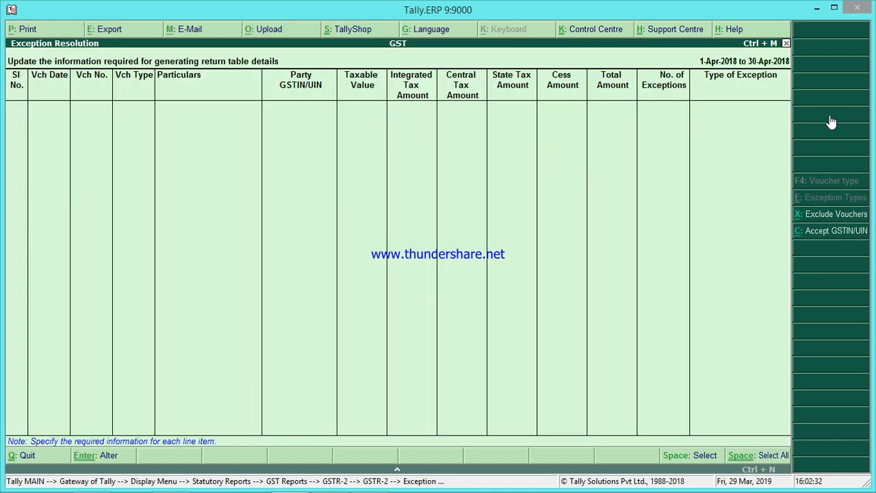
key("Escape")
key("Escape")
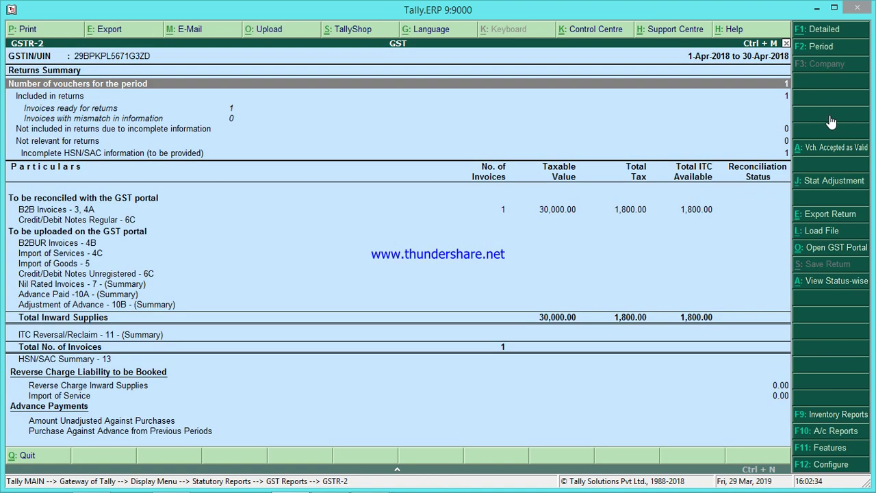
- Review GSTR-2's Included in returns and Invoices ready for returns rows, then close the report
key("Down")
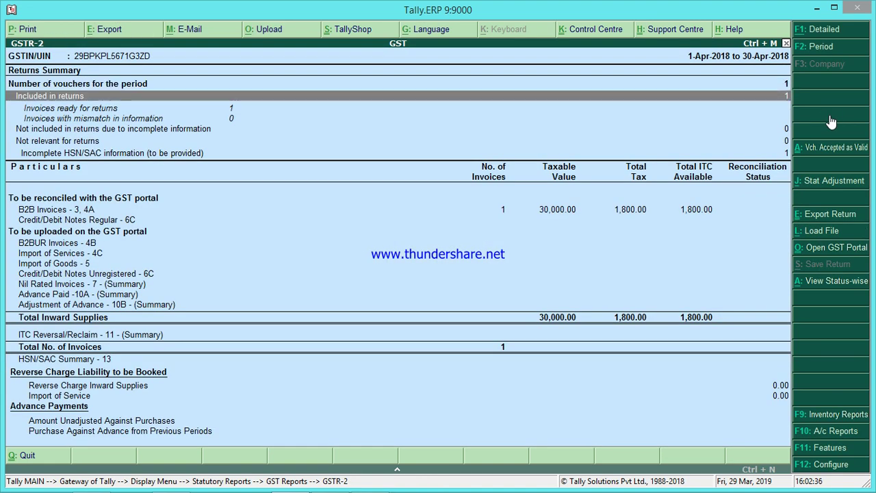
key("Down")
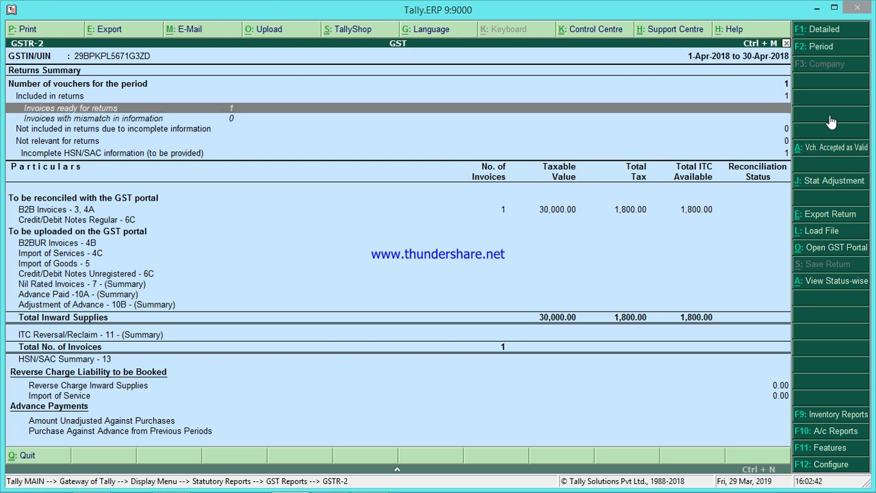
key("Escape")
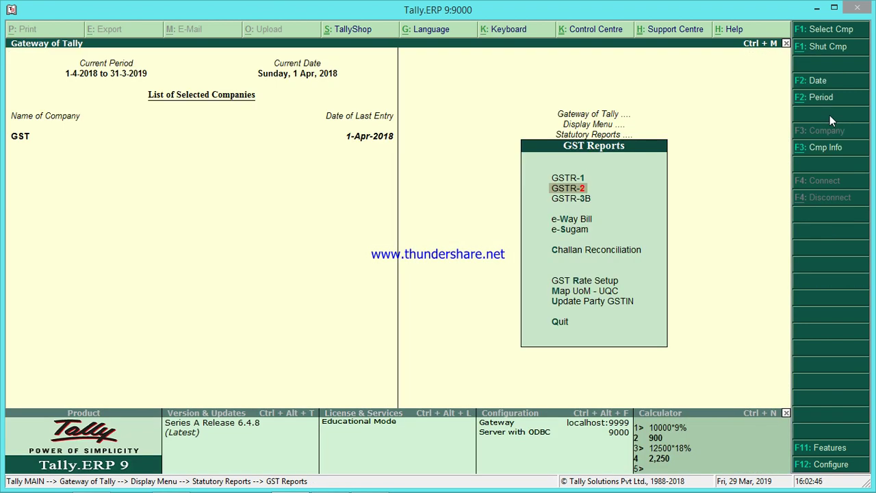
key("Up")
key("Return")
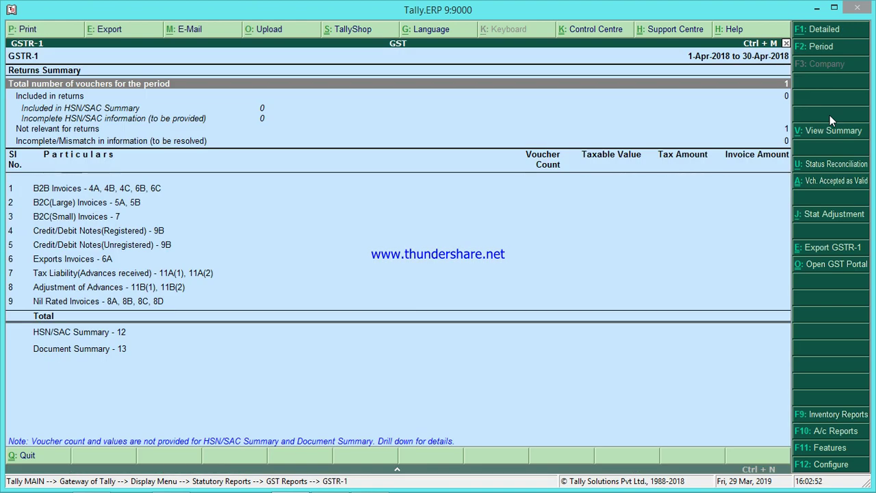
key("Down")
key("Down")
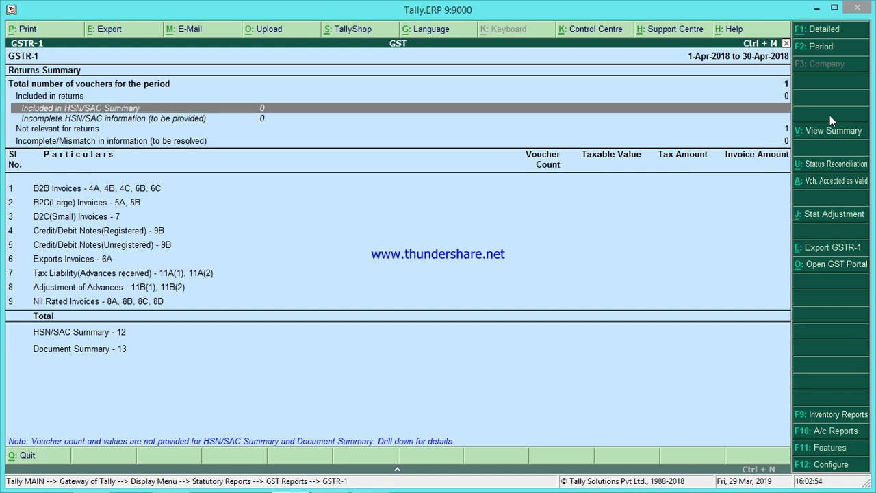
key("Down")
key("Down")
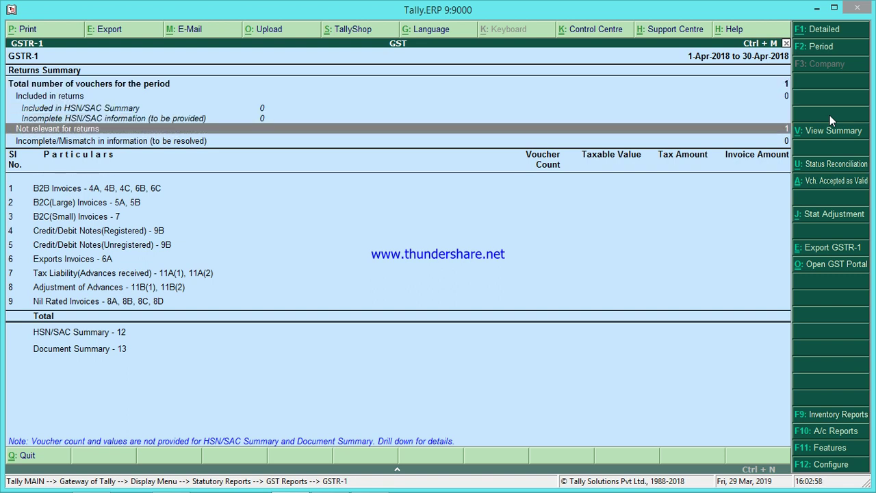
key("Escape")
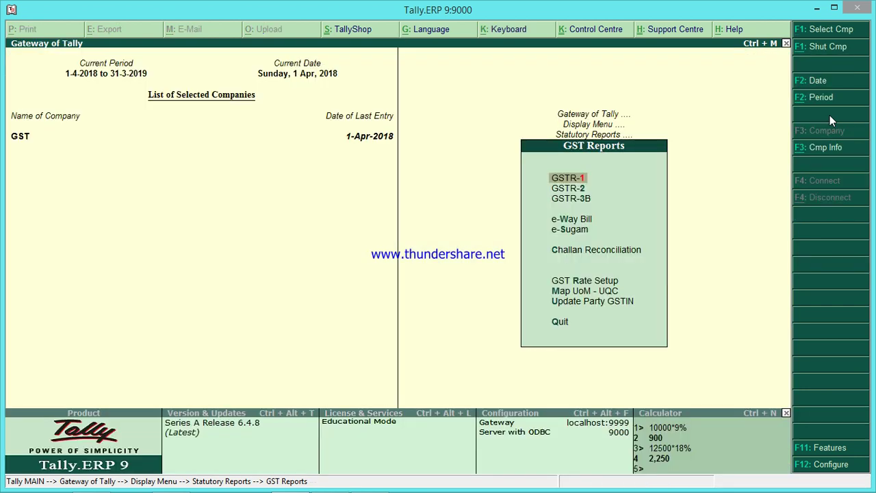
- From the Gateway, enter Accounting Vouchers and switch to an F8 Sales voucher dated 1-Apr-2018
key("Escape")
key("Escape")
key("Escape")
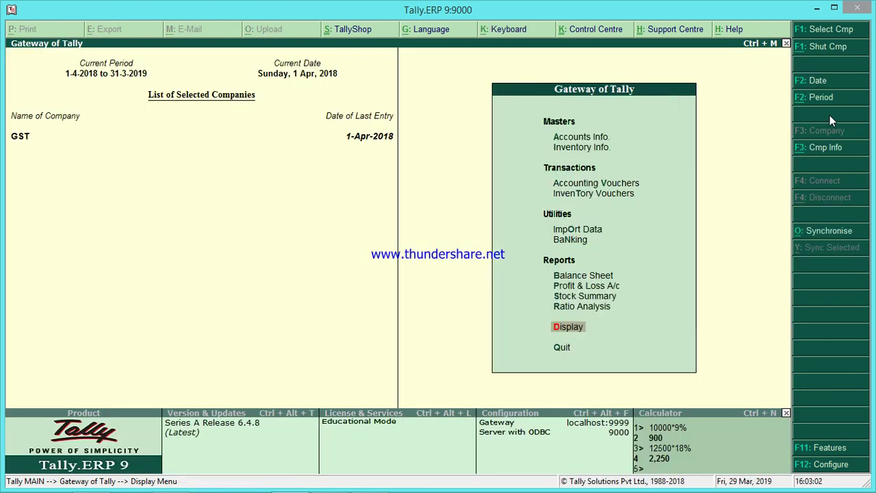
key("Up")
key("Up")
key("Up")
key("Up")
key("Up")
key("Up")
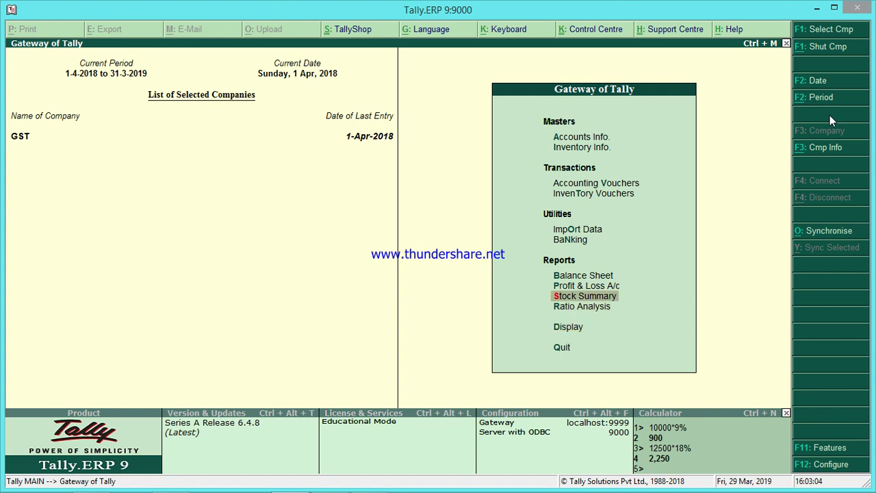
key("Up")
key("Up")
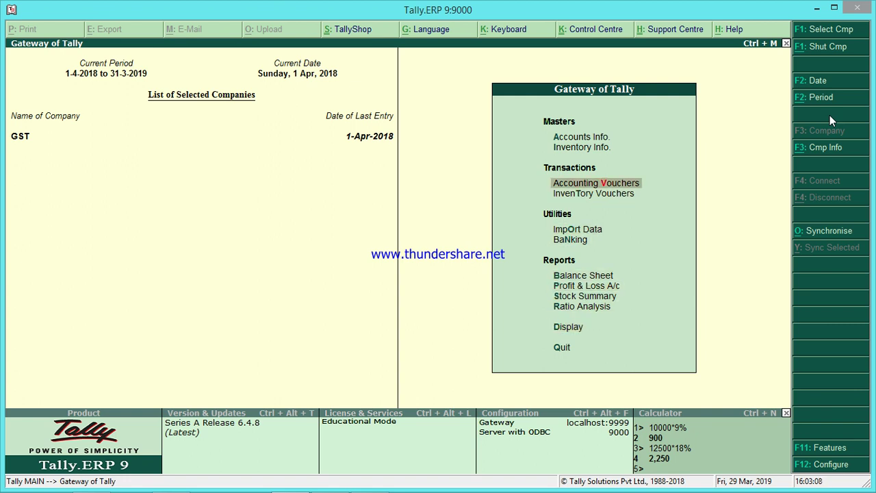
key("Return")
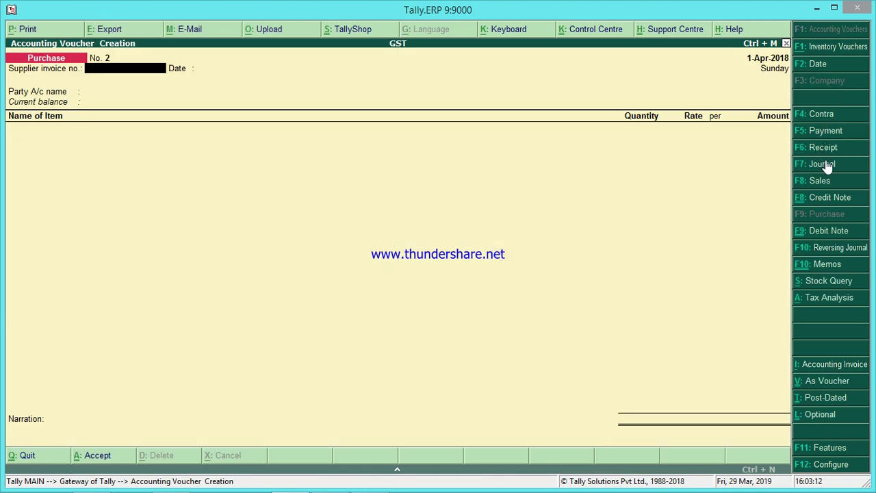
left_click(819, 181)
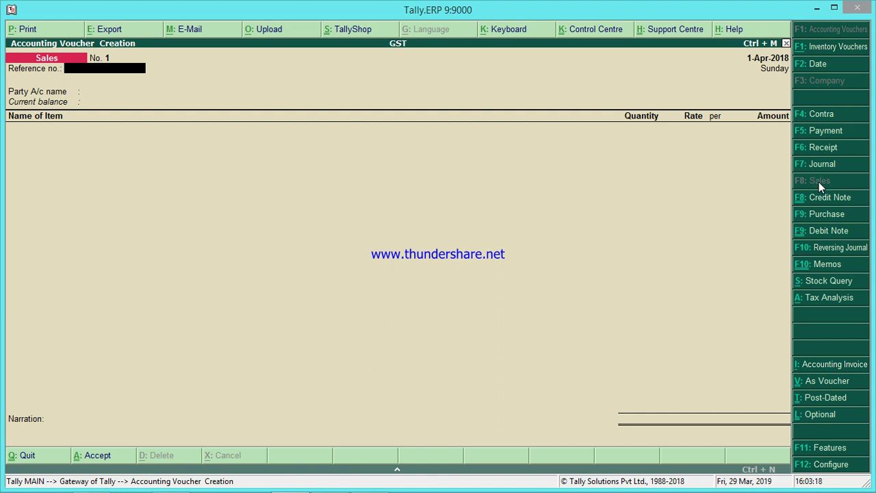
- Date the Sales voucher 2-Apr-2018 and select CUSTOMER as the party account
left_click(809, 65)
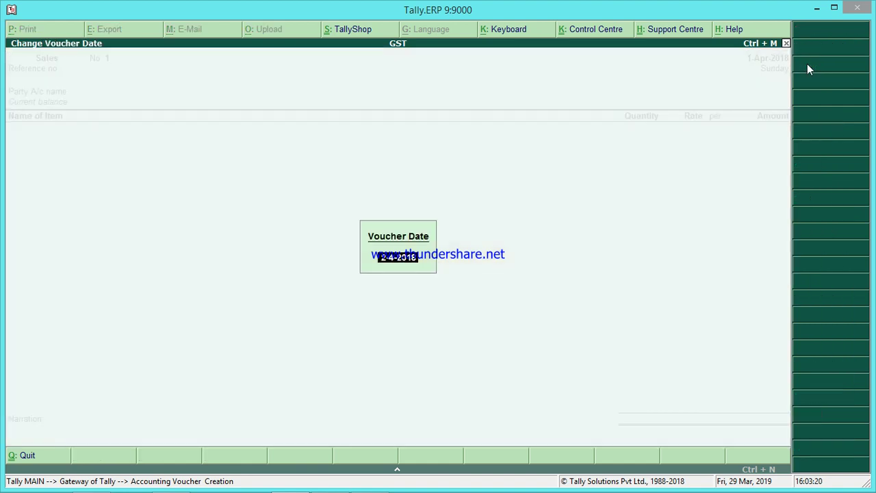
key("Return")
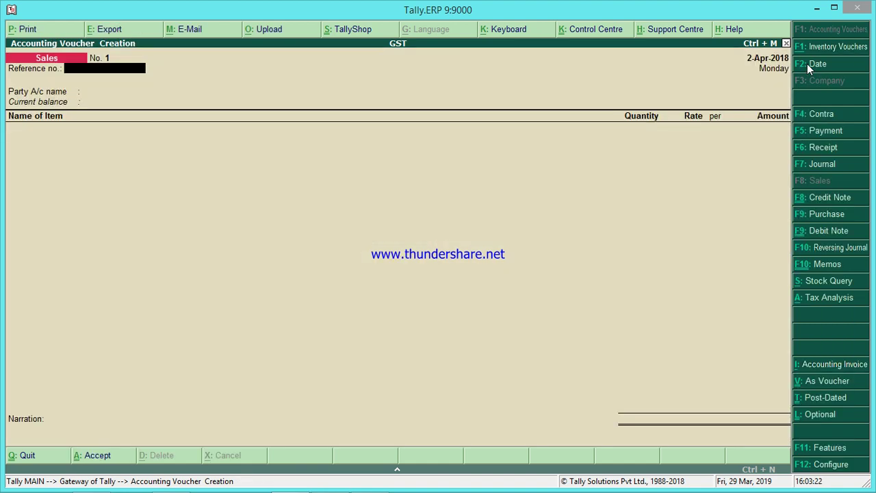
key("Return")
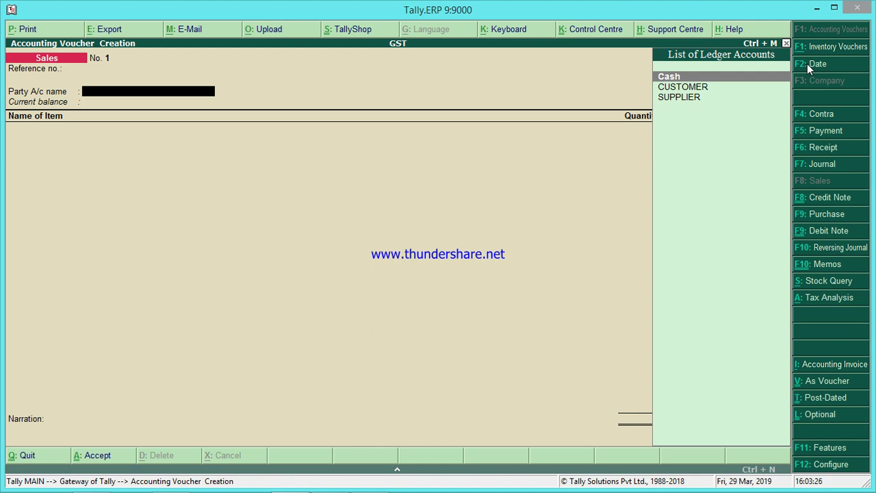
key("Down")
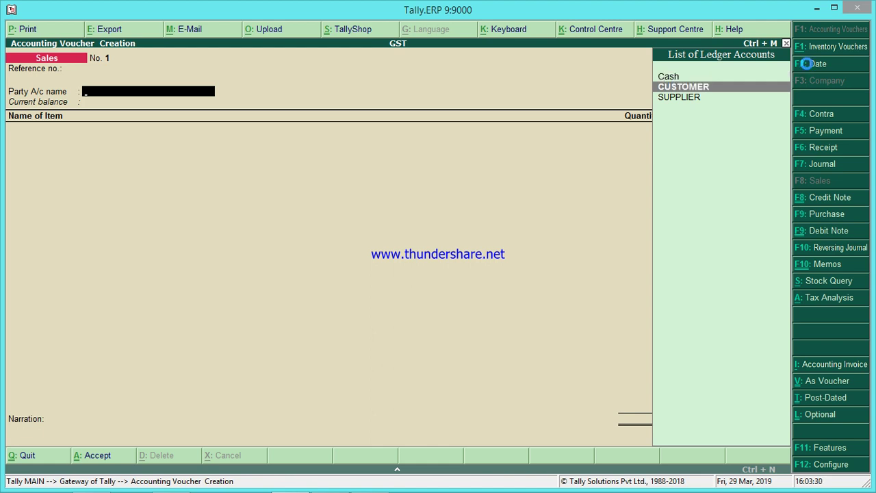
key("Return")
key("Return")
key("Return")
key("Return")
key("Return")
key("Return")
key("Return")
key("Return")
key("Return")
key("Return")
key("Return")
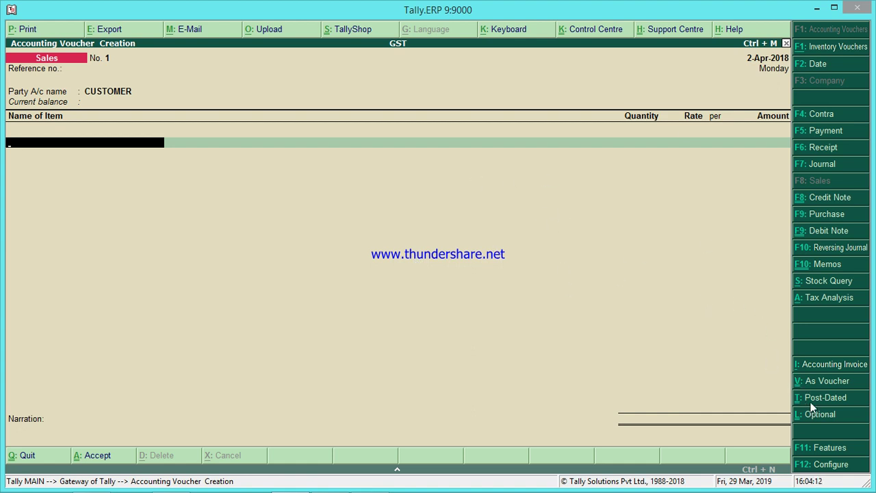
- Step through the sales invoice configuration options, leaving them unchanged
left_click(814, 466)
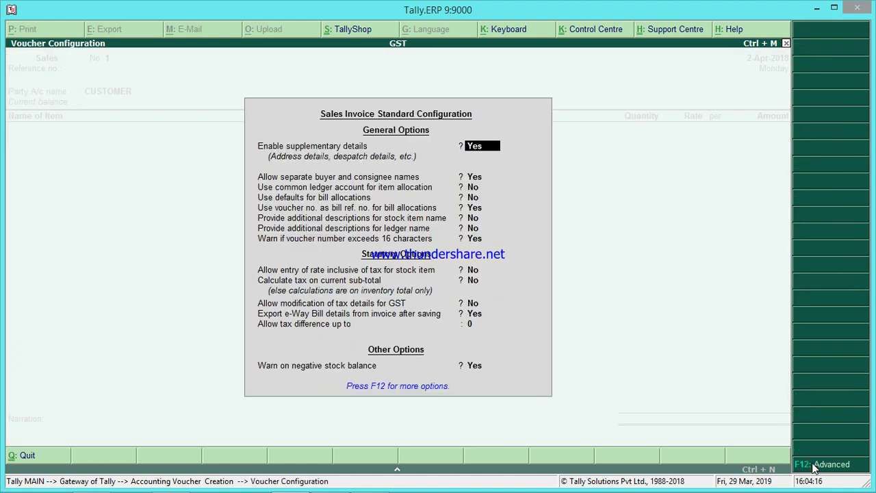
key("Return")
key("Return")
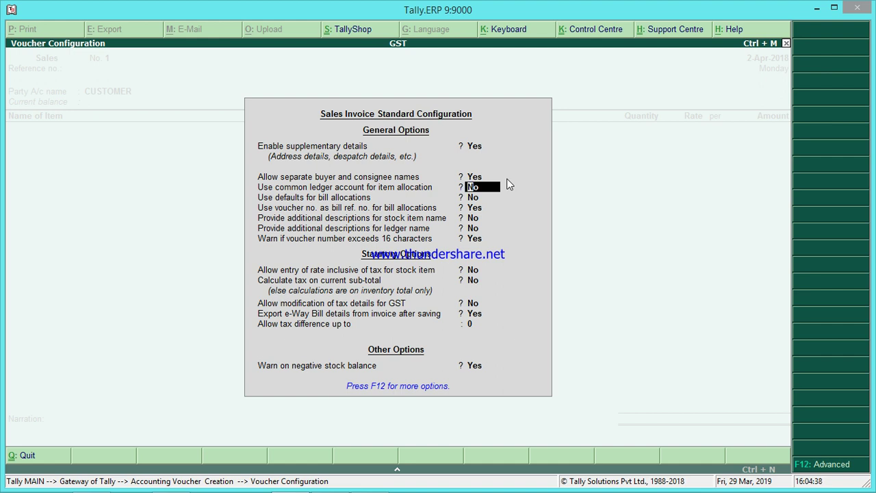
key("Return")
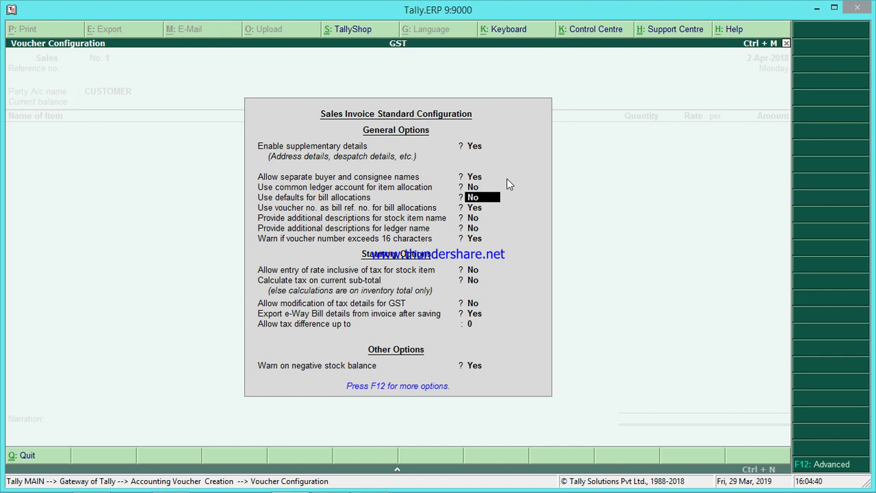
key("Up")
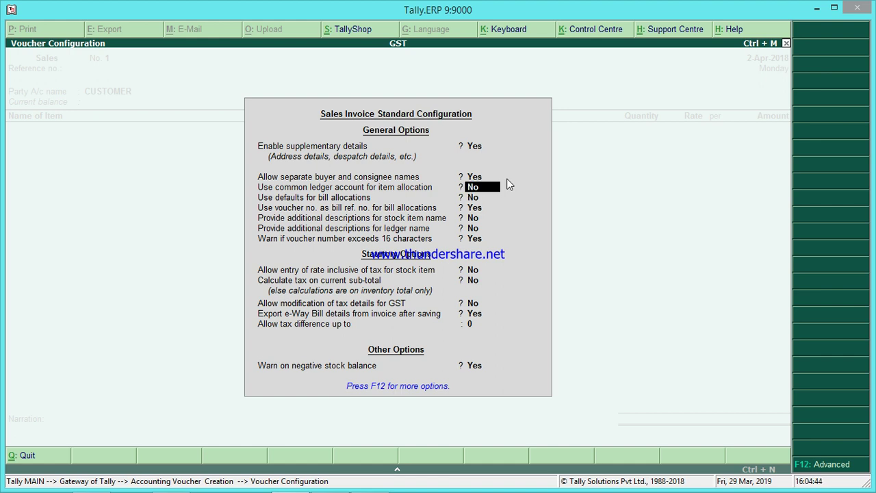
key("Return")
key("Return")
key("Return")
key("Return")
key("Return")
key("Return")
key("Return")
key("Return")
key("Return")
key("Return")
key("Return")
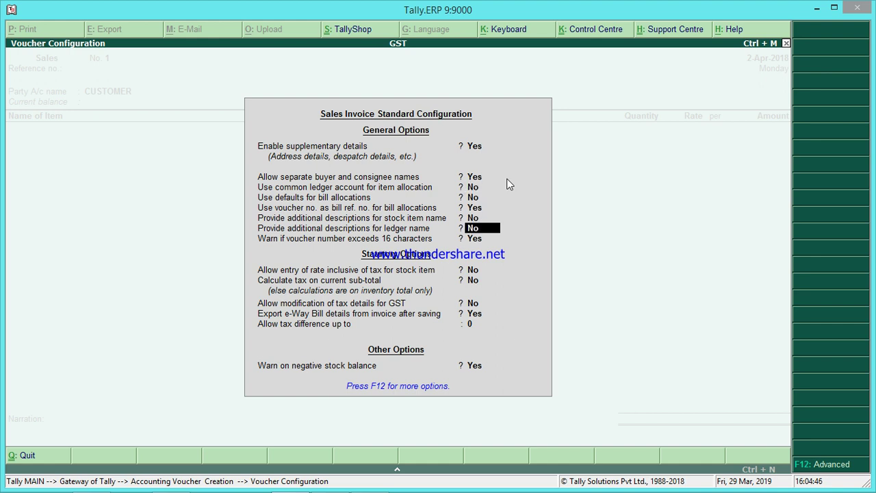
key("Return")
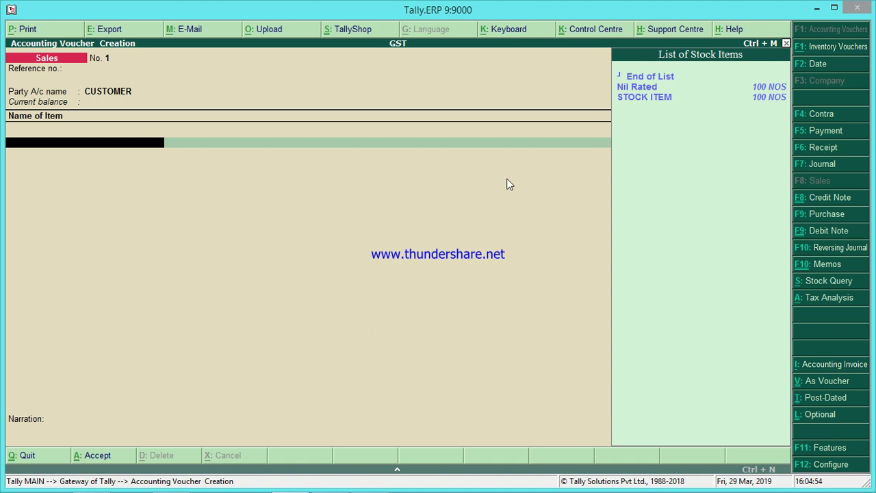
- Add STOCK ITEM as the first invoice line: 70 NOS at 300.00 for 21,000.00
key("Down")
key("Down")
key("Down")
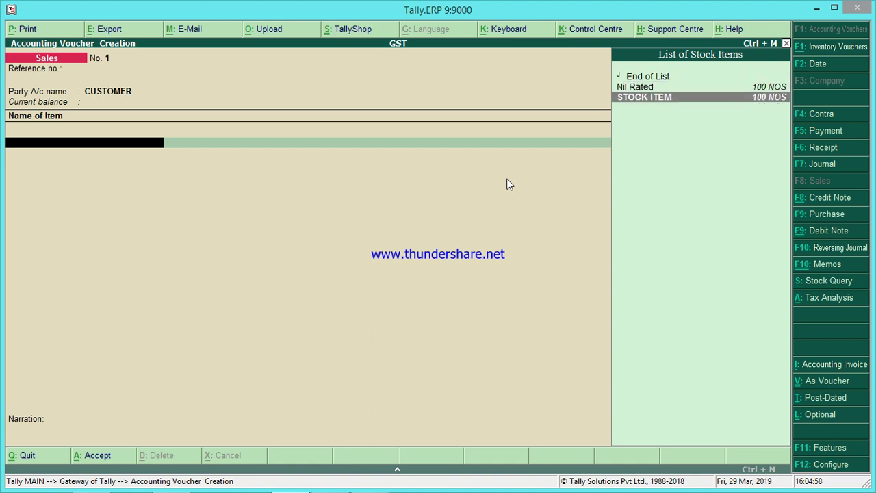
key("Return")
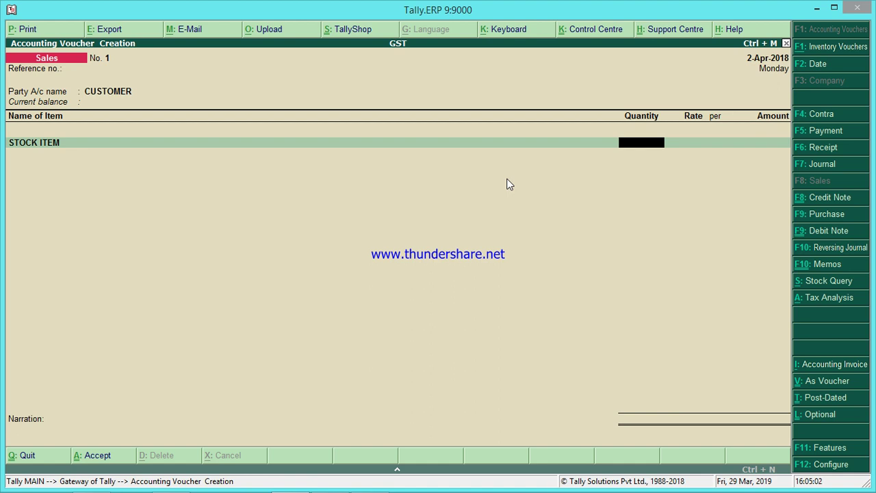
key("BackSpace")
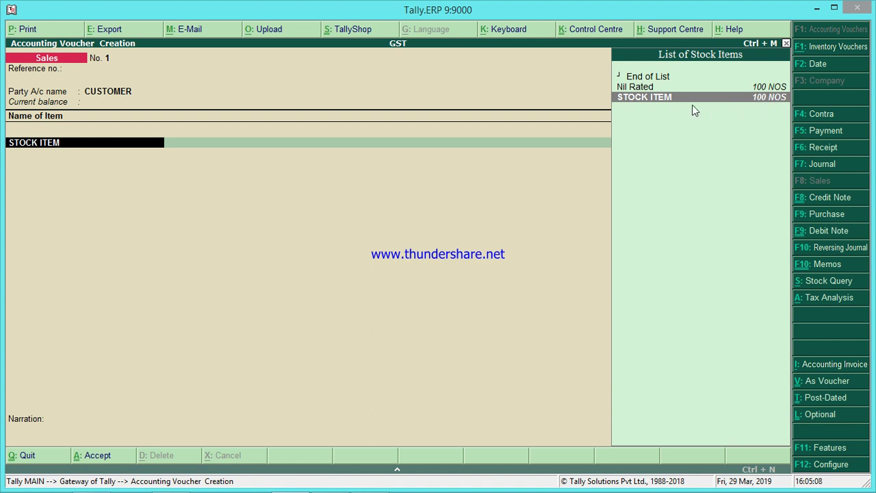
left_click(767, 98)
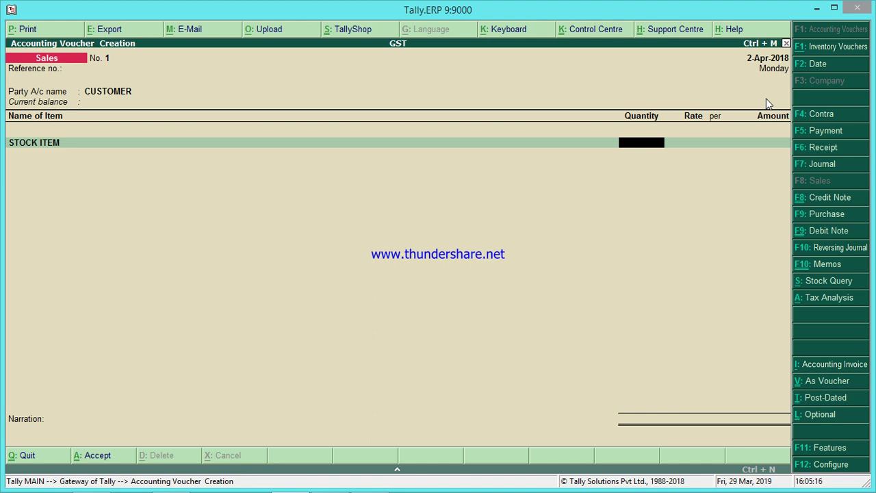
type("70")
key("Return")
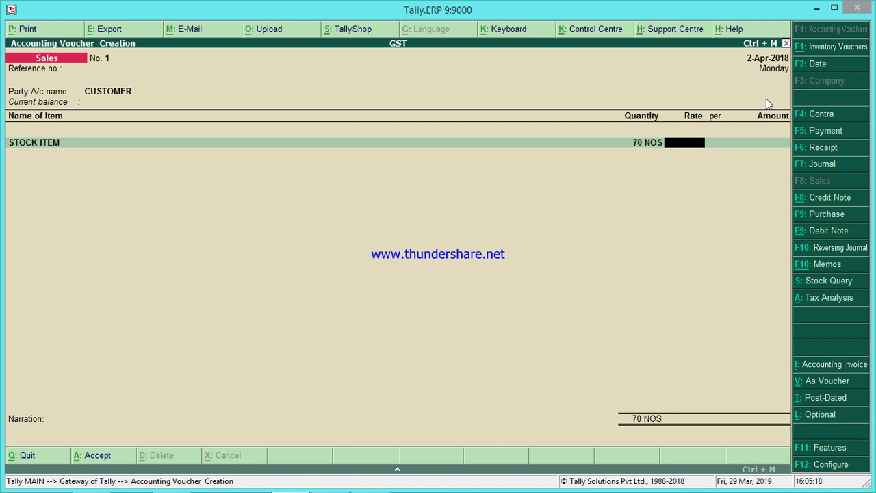
type("300")
key("Return")
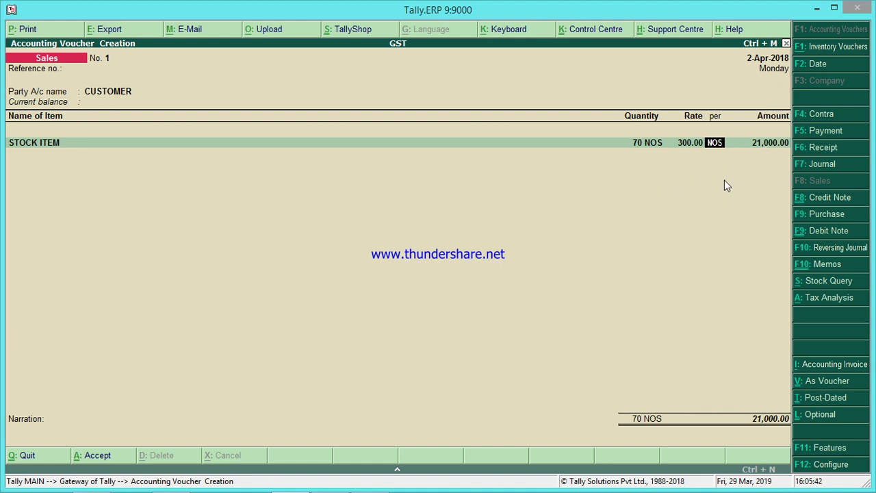
key("Return")
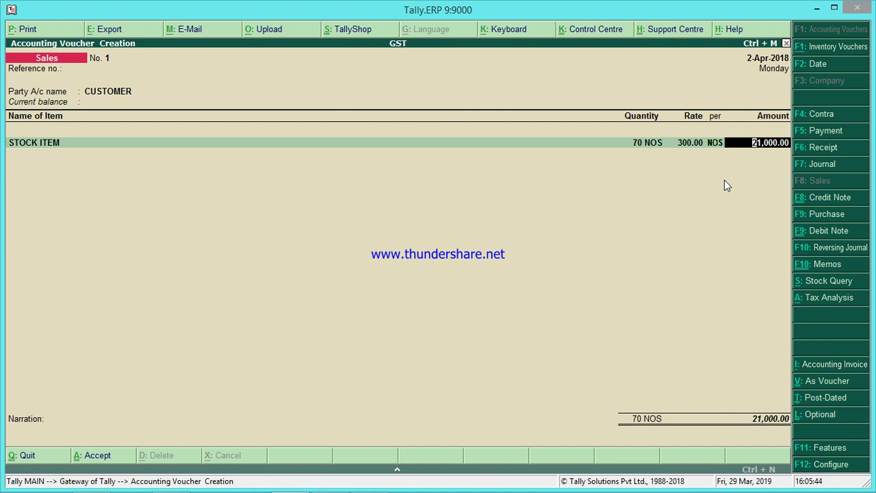
key("Return")
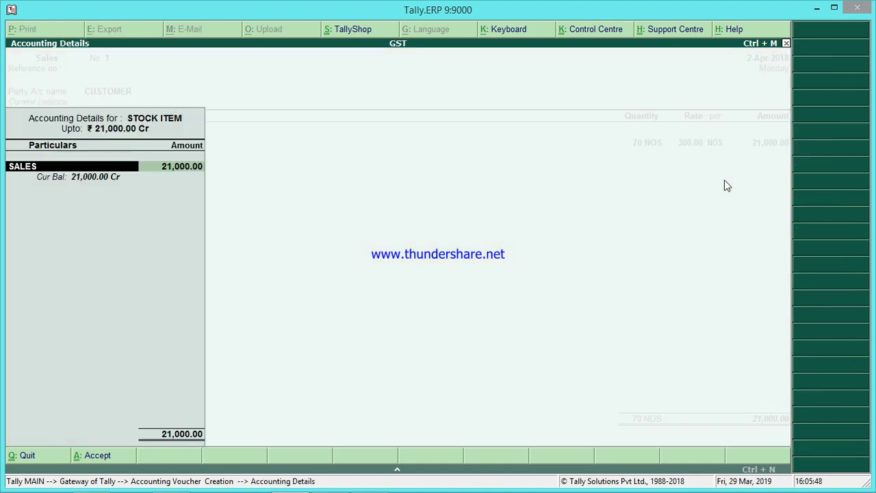
- Alter the SALES ledger to enable GST details, setting description and HSN/SAC to 0
key("ctrl+Return")
key("Return")
key("Return")
key("Return")
key("Return")
key("Return")
key("Return")
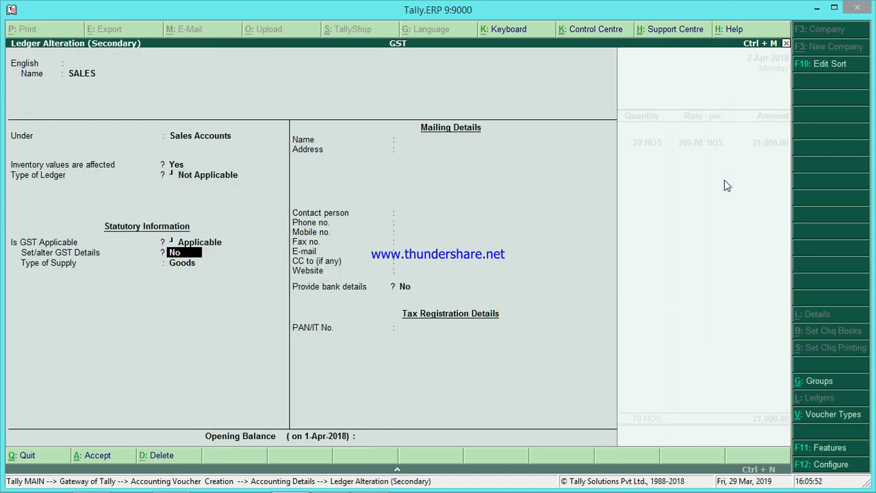
type("y")
key("Return")
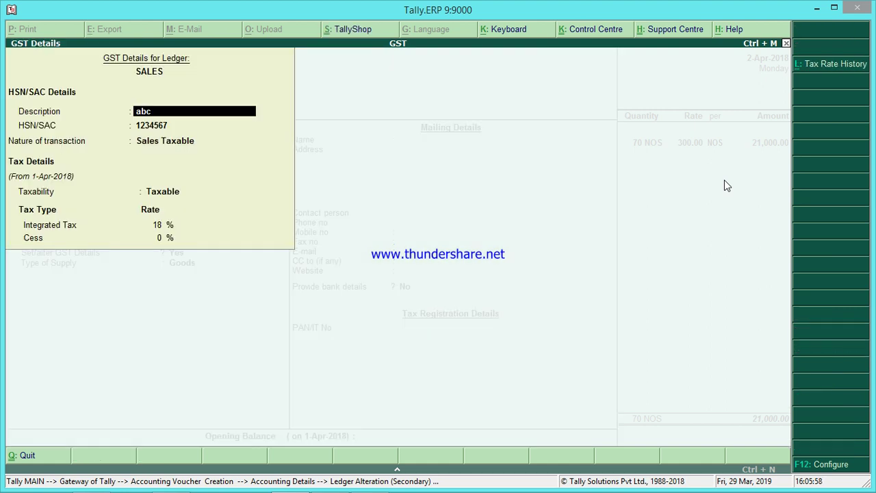
type("0")
key("Return")
type("0")
key("Return")
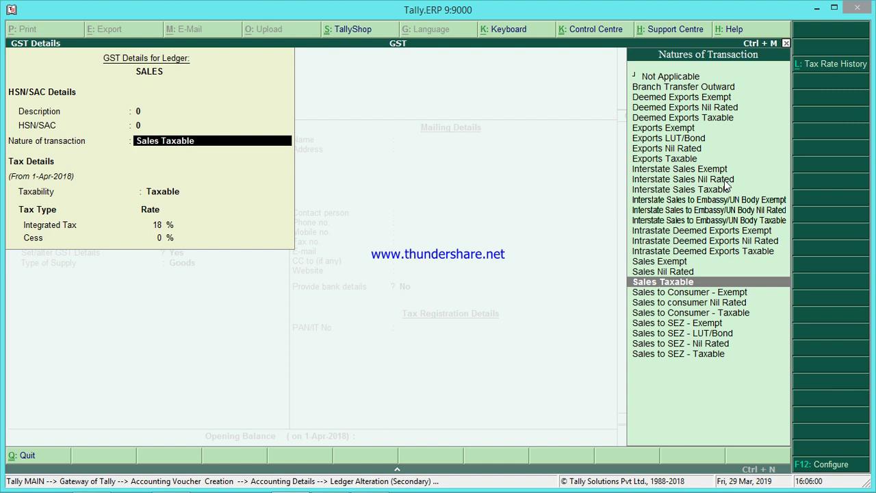
- Keep Sales Taxable at 18%, save SALES as Goods, and finish the STOCK ITEM allocation
key("Return")
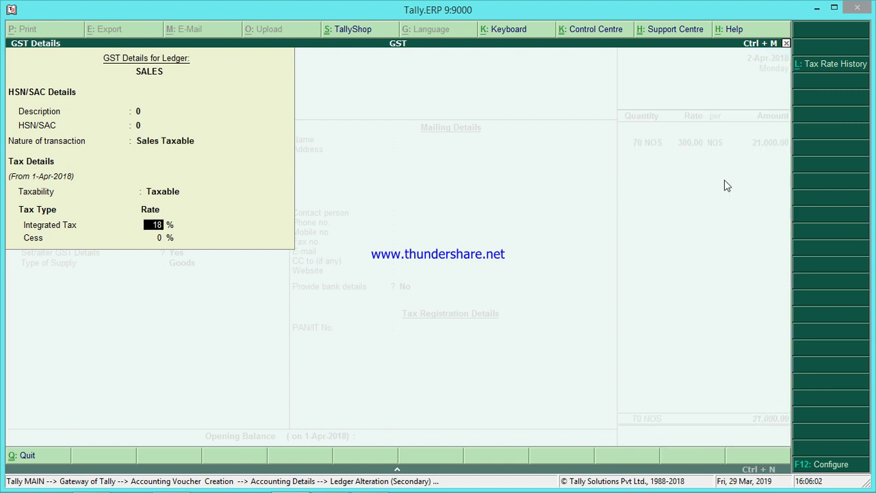
key("Return")
key("Return")
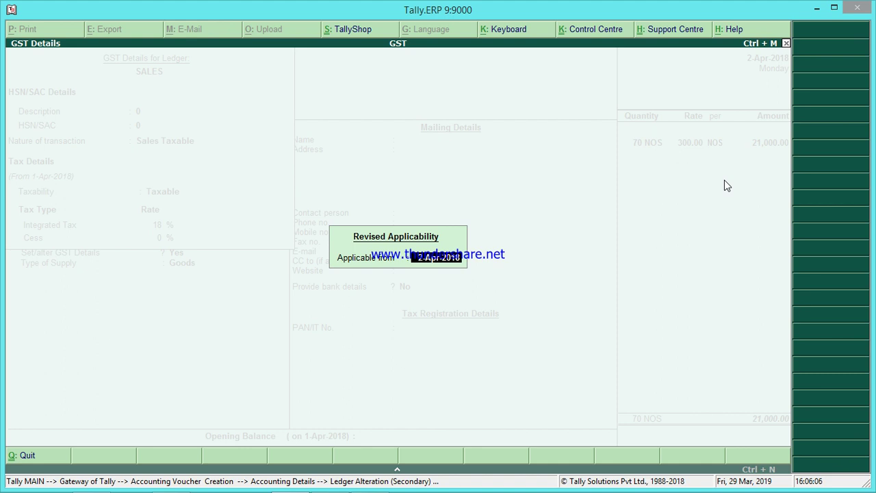
key("Return")
key("Return")
key("Return")
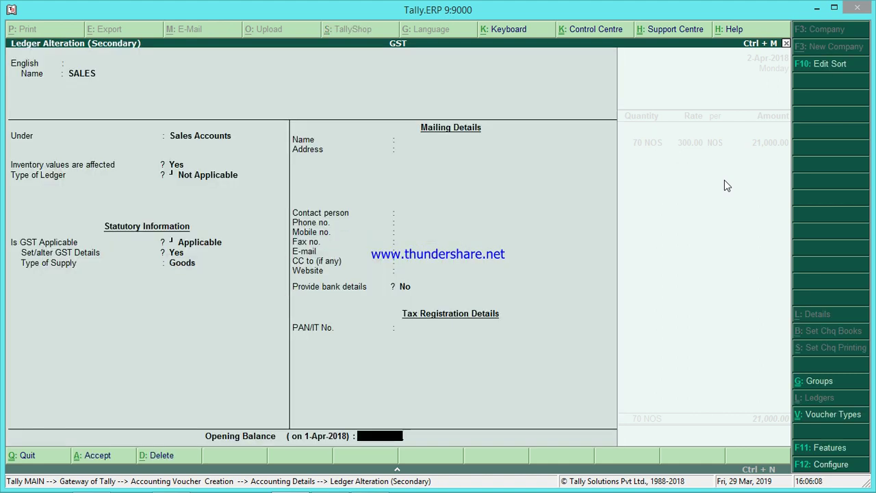
key("Return")
key("Return")
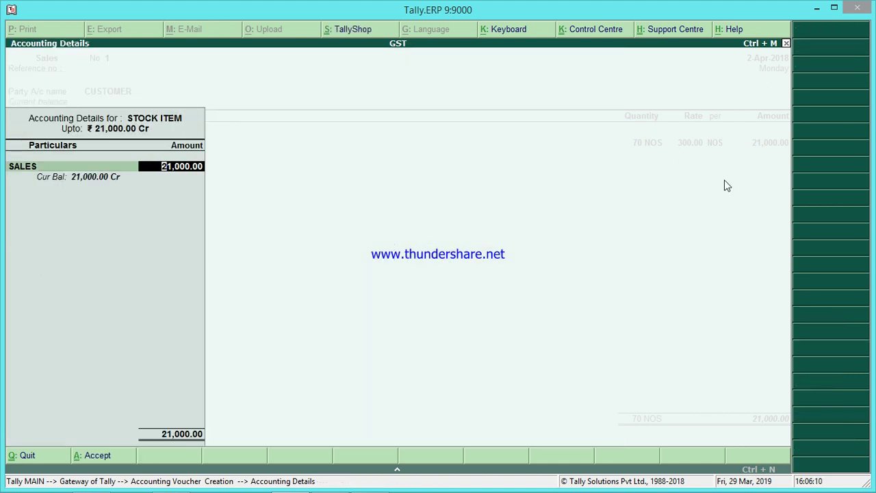
key("Return")
key("Return")
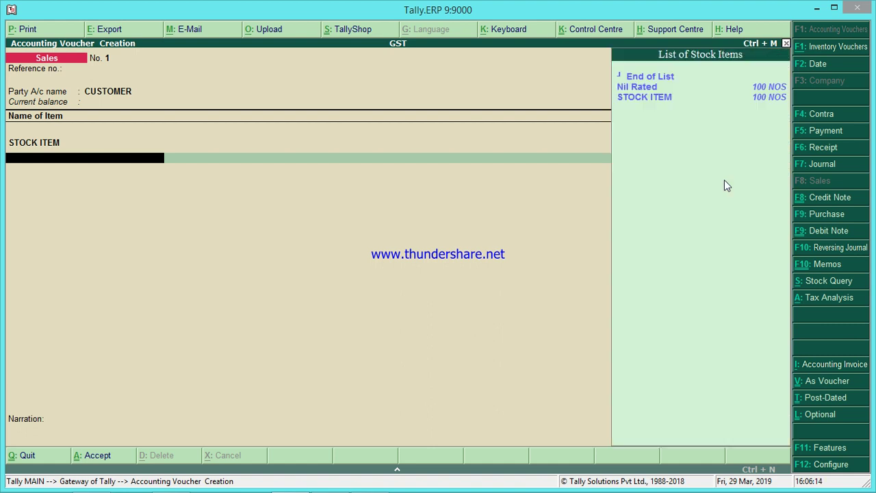
- Add Nil Rated as the second line, 50 NOS at 200.00 (10,000.00), allocated to SALES
key("Down")
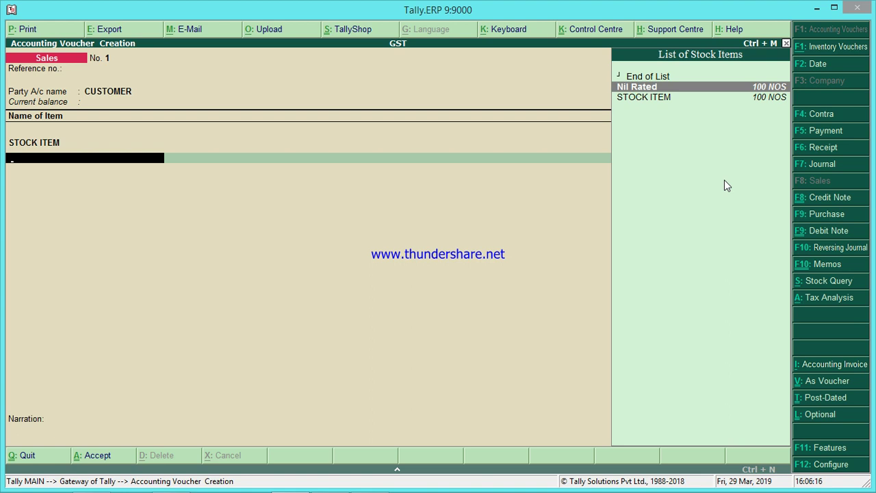
key("Return")
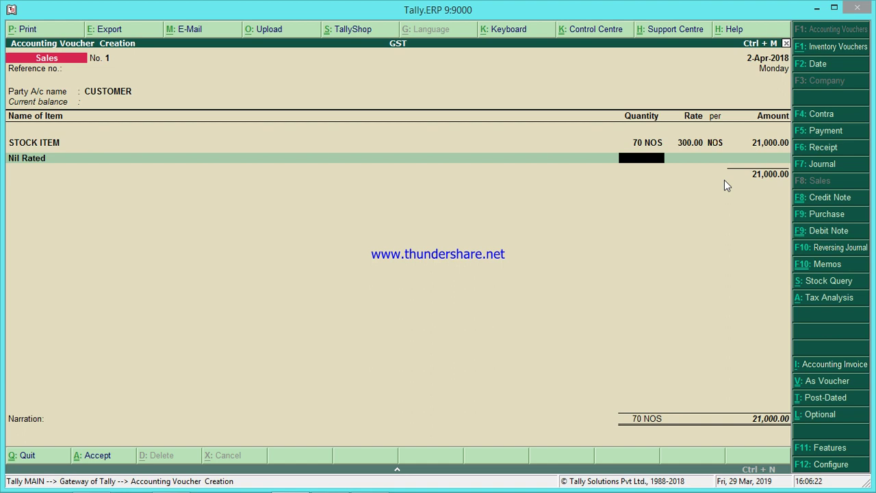
type("50")
key("Return")
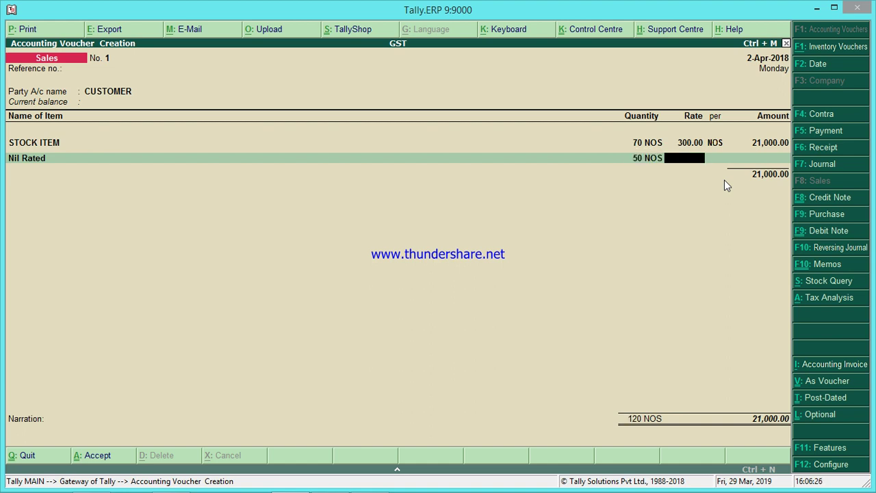
type("200")
key("Return")
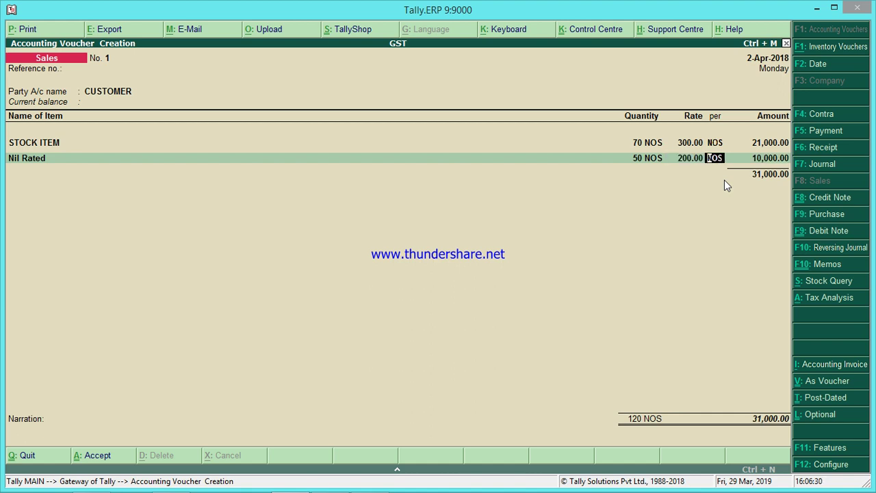
key("Return")
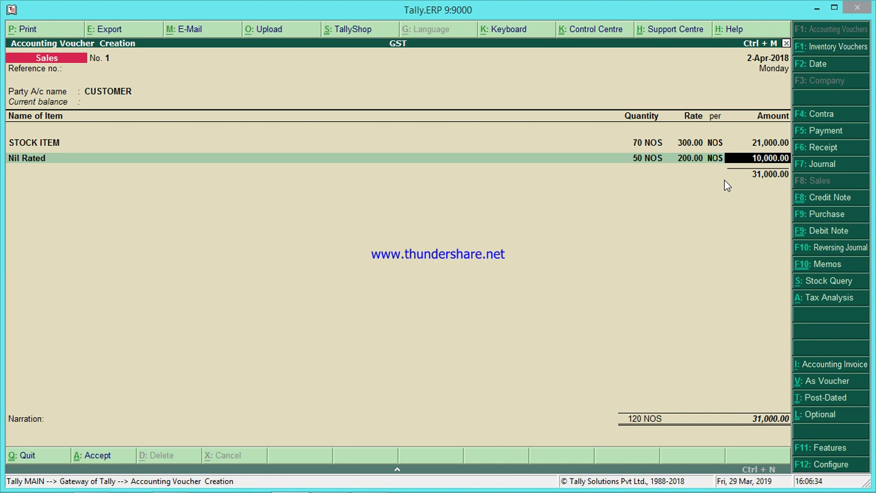
key("Return")
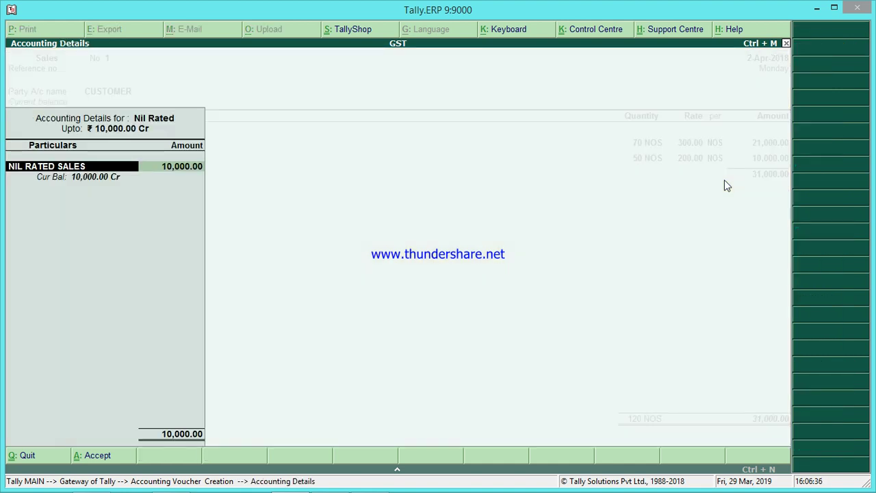
key("BackSpace")
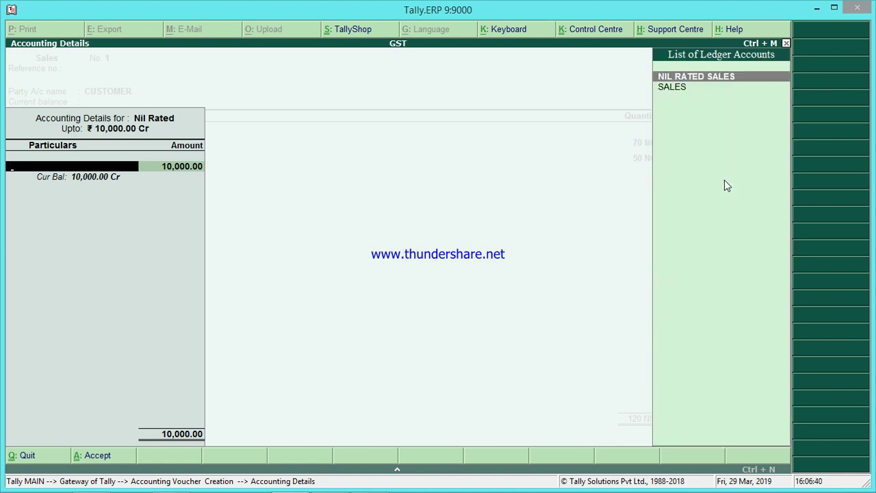
key("Down")
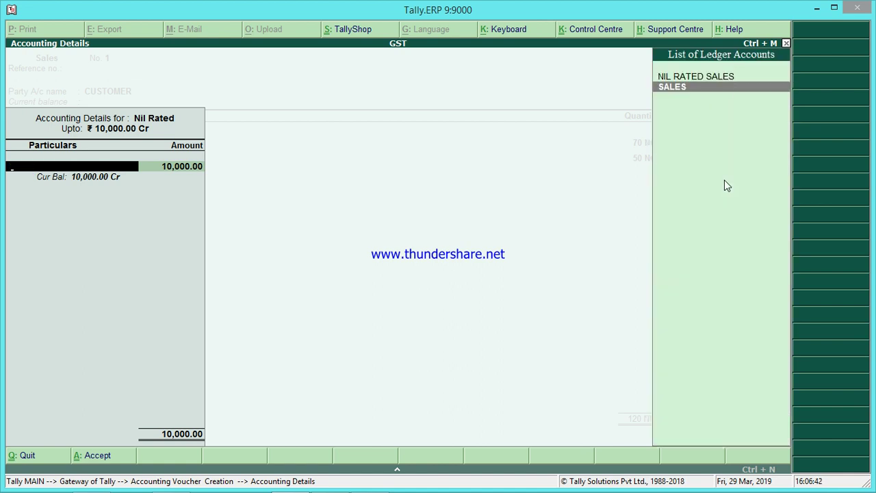
key("Return")
key("Return")
key("Return")
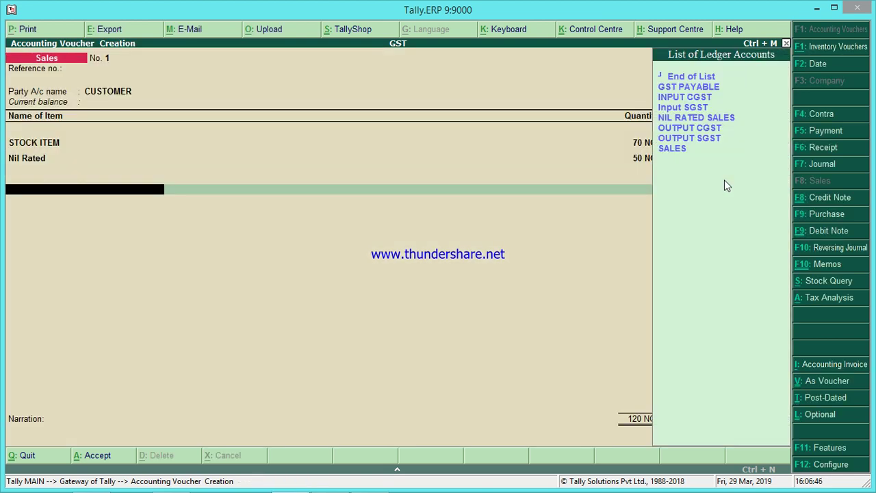
- Add OUTPUT CGST and accept 9% of 31,000 (2,790.00), checked on the calculator
type("Out")
key("Down")
key("Return")
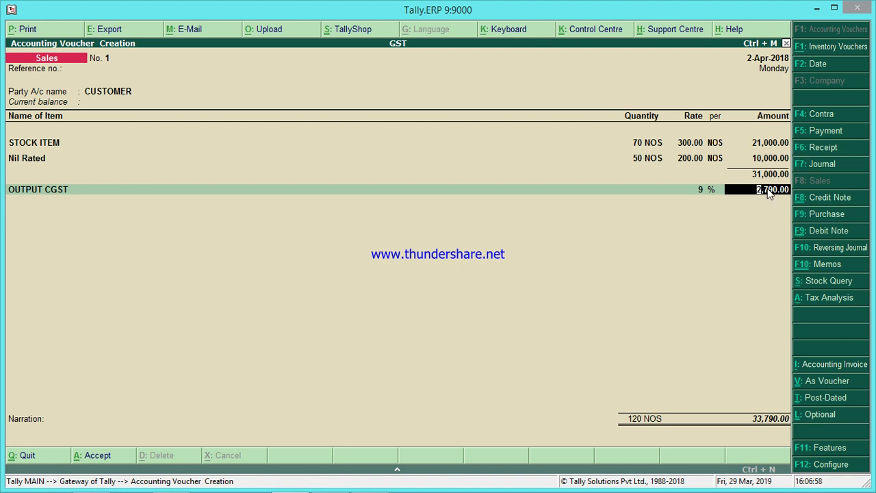
key("ctrl+n")
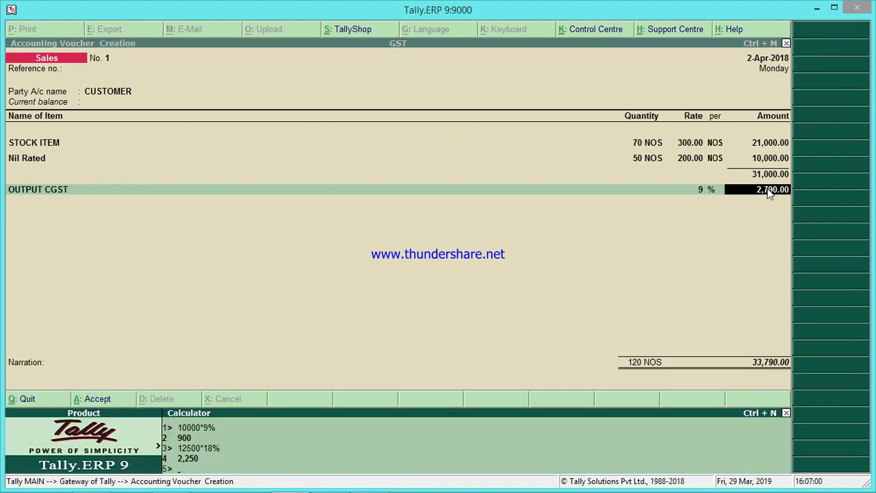
type("310")
type("00")
type("9")
type("%")
key("ctrl+m")
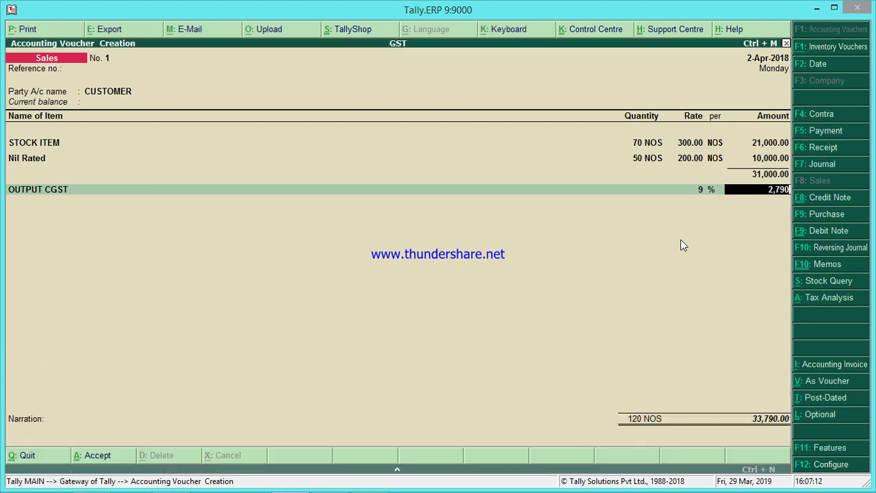
key("Return")
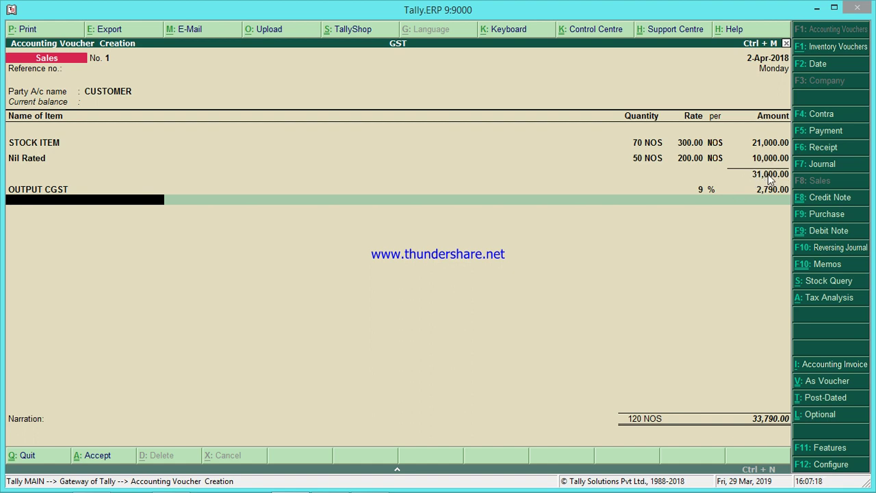
- Reassign the Nil Rated line to NIL RATED SALES, bringing OUTPUT CGST down to 1,890.00
key("BackSpace")
key("BackSpace")
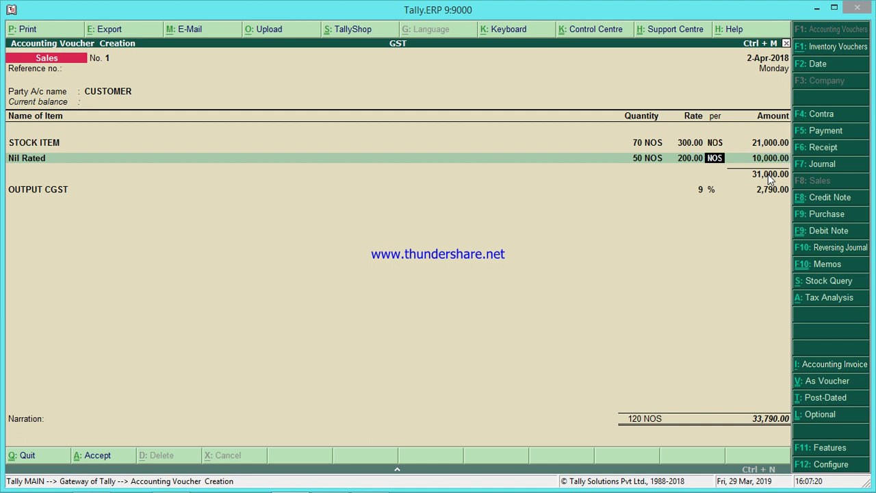
key("Return")
key("Return")
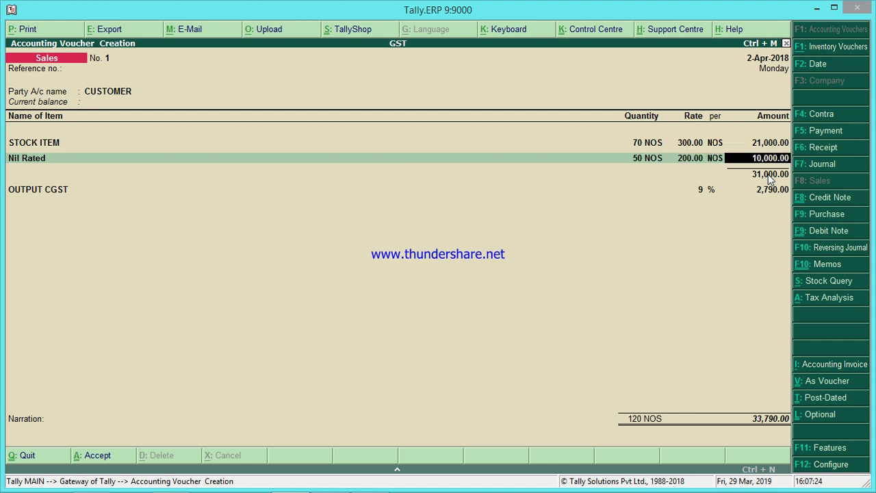
key("Return")
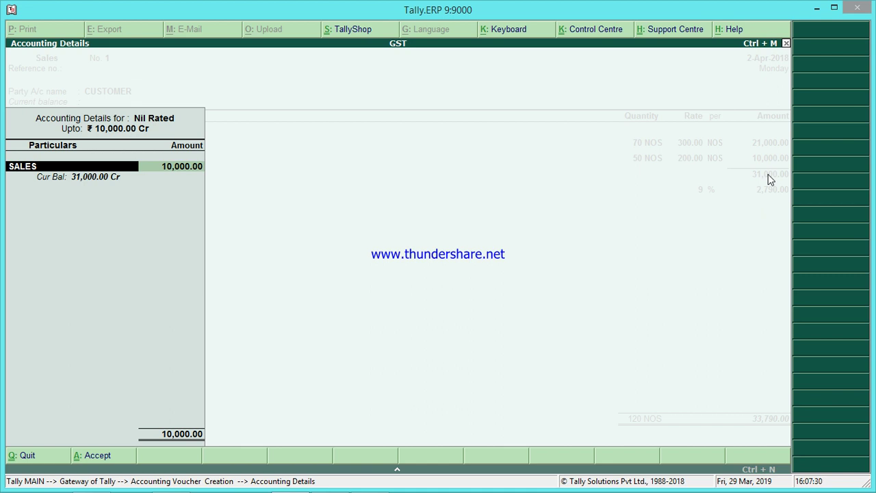
key("BackSpace")
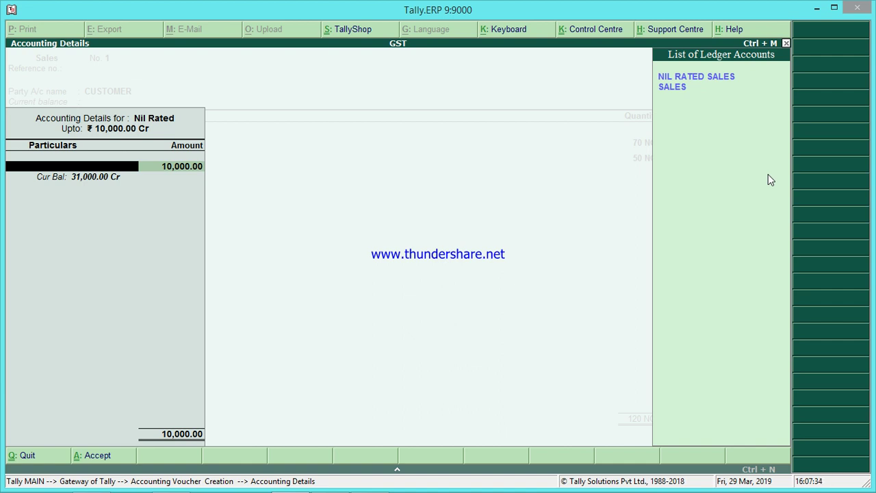
key("Down")
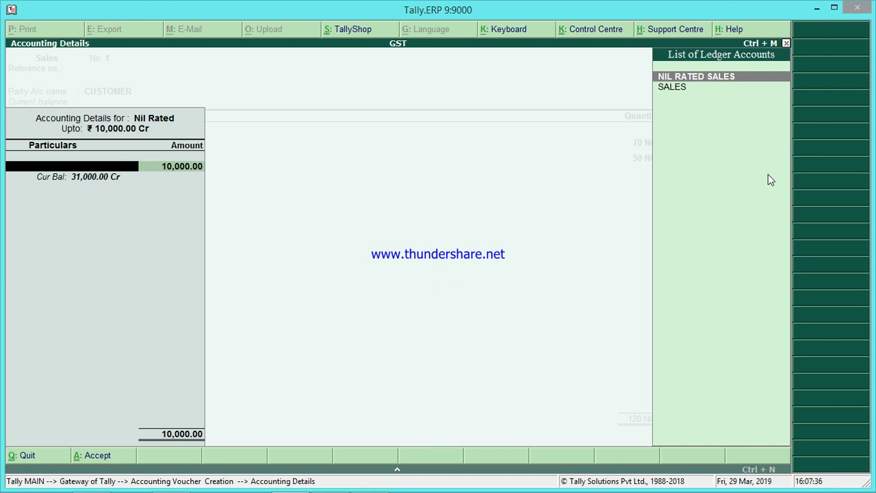
key("Return")
key("Return")
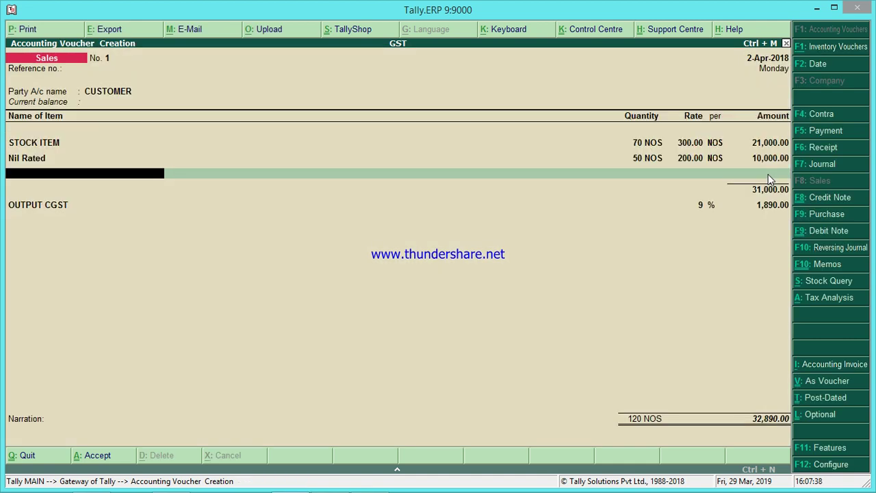
key("Return")
key("Return")
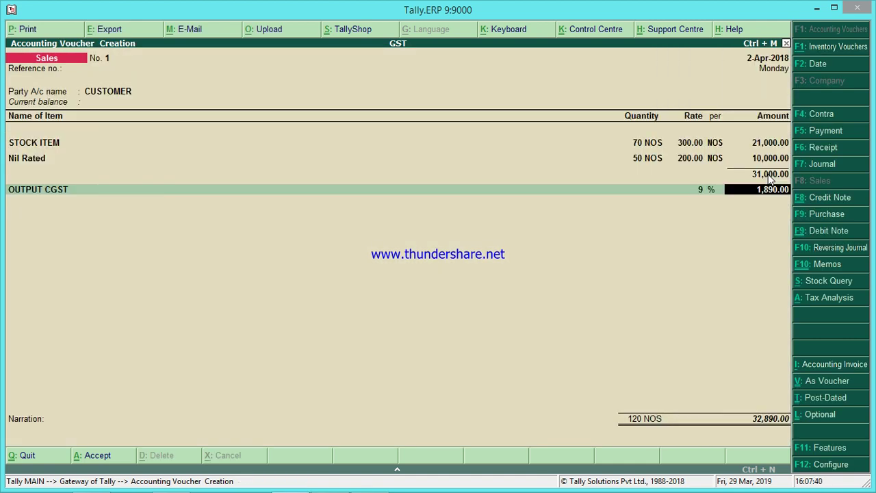
left_click(397, 470)
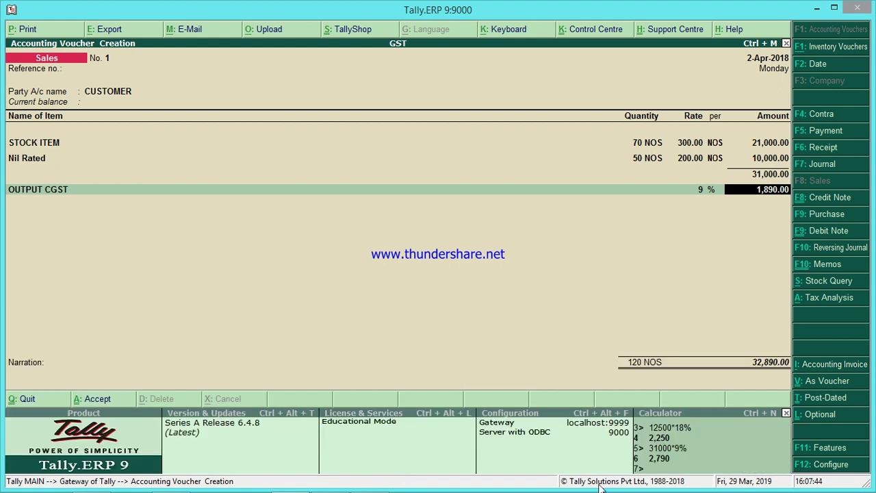
- Verify on the calculator that 21000*9% is 1,890, then accept OUTPUT CGST at 1,890.00
left_click(673, 468)
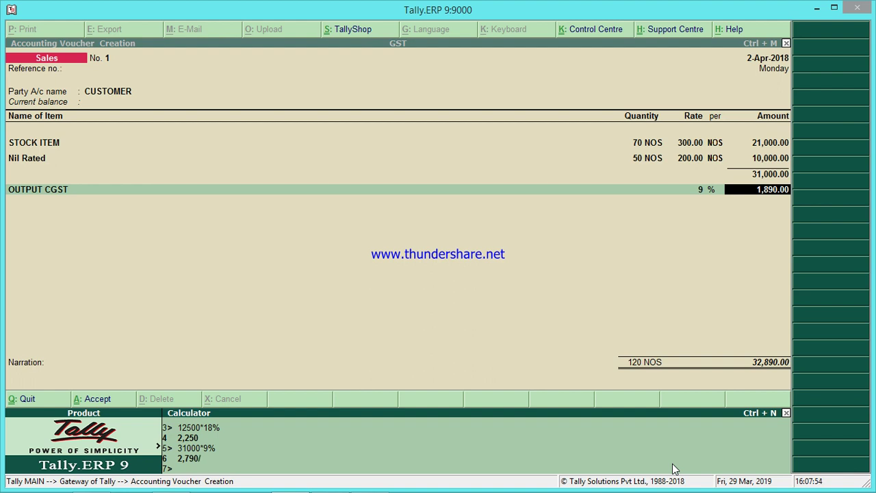
type("2")
key("Return")
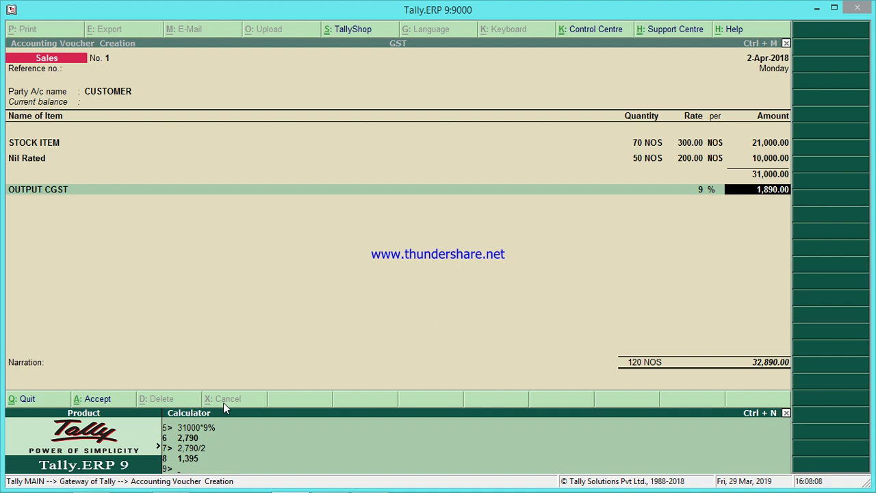
type("21000*")
type("9%")
key("Return")
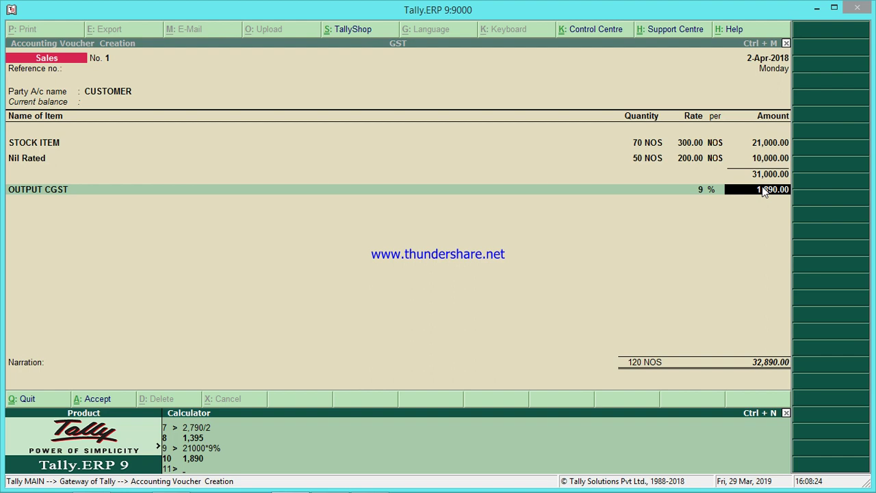
key("ctrl+n")
key("Return")
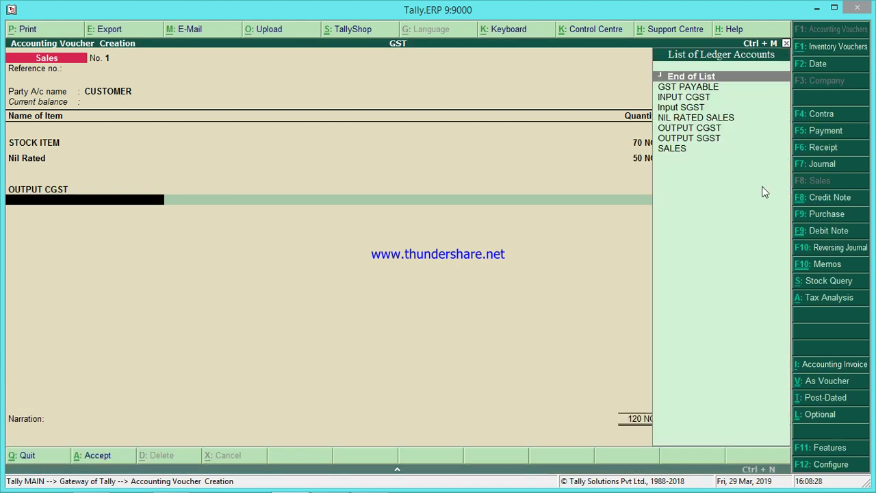
- Add OUTPUT SGST at 1,890.00, set New Ref 1 for 34,780.00, and save the voucher
type("Ou")
key("Down")
key("Down")
key("Return")
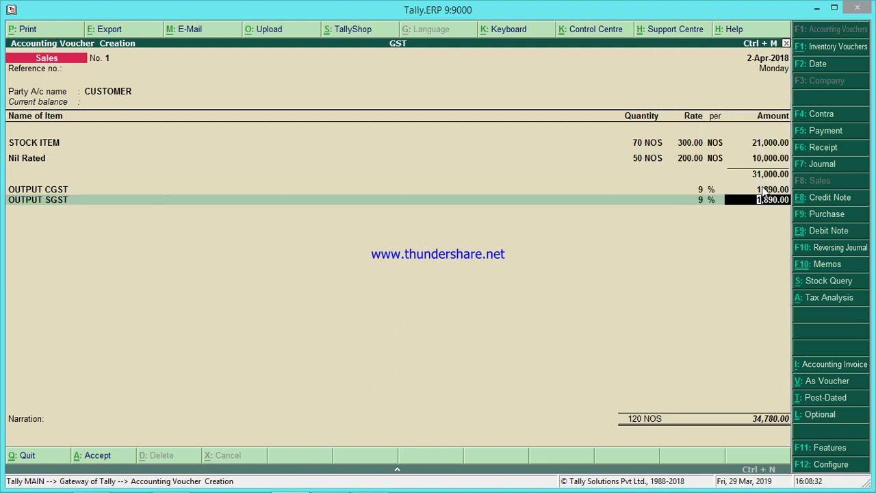
key("Return")
key("Return")
key("Return")
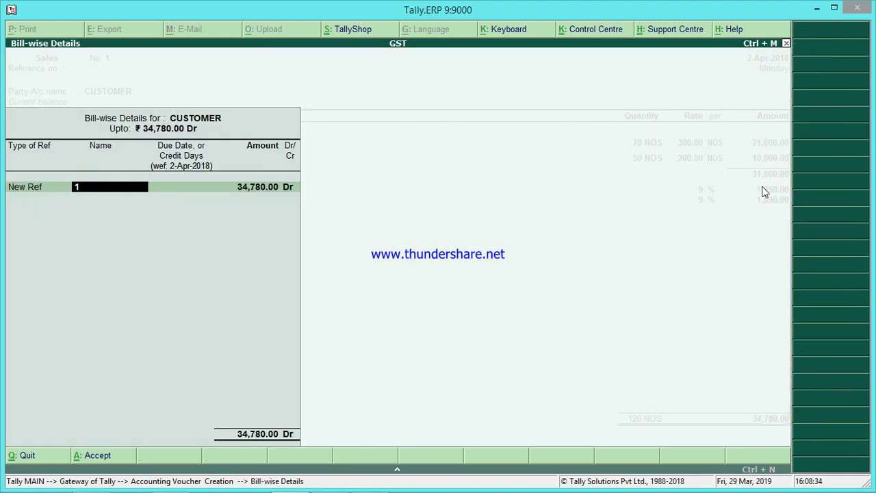
key("BackSpace")
key("Return")
key("Return")
key("Return")
key("Return")
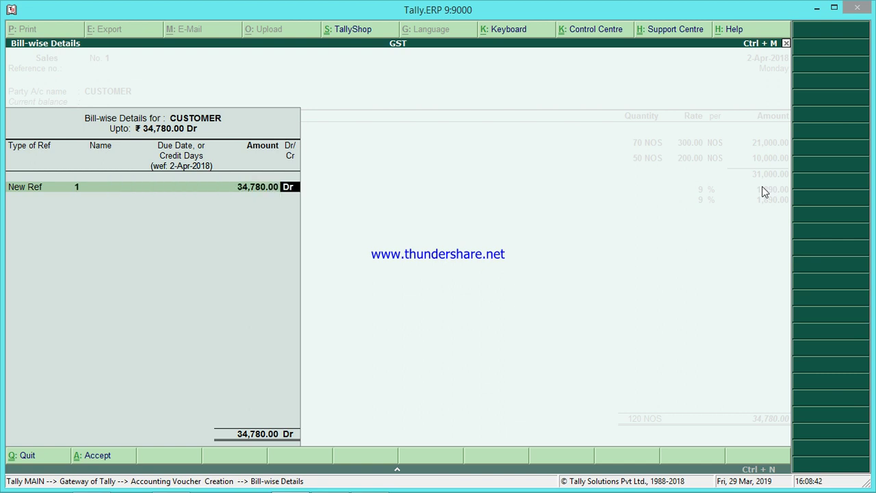
key("Return")
key("Return")
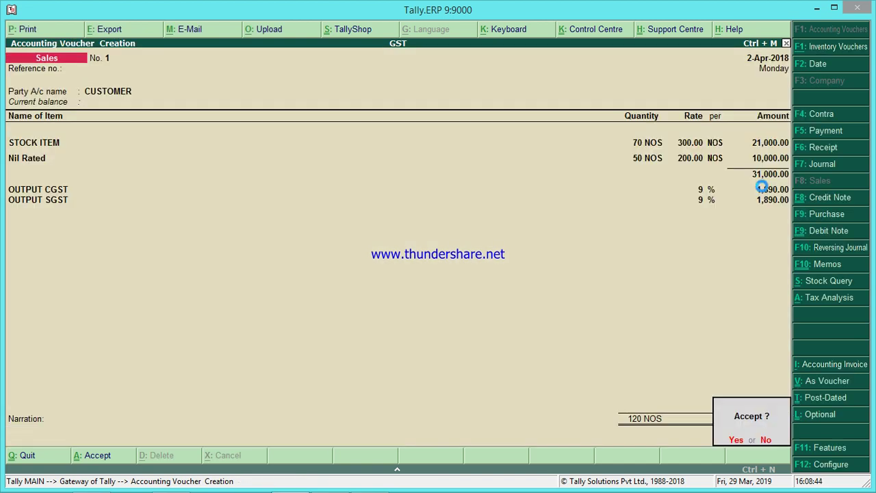
key("Return")
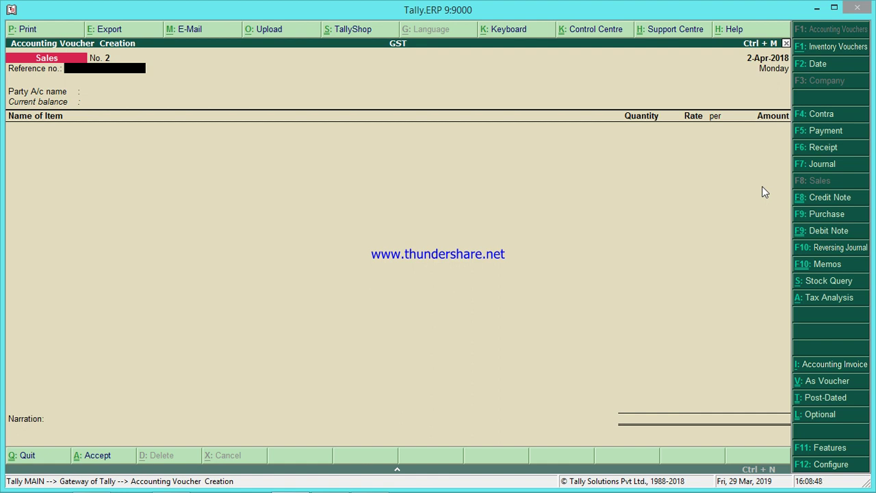
- Leave voucher entry and open GSTR-1 via Display > Statutory Reports > GST
key("Escape")
key("Return")
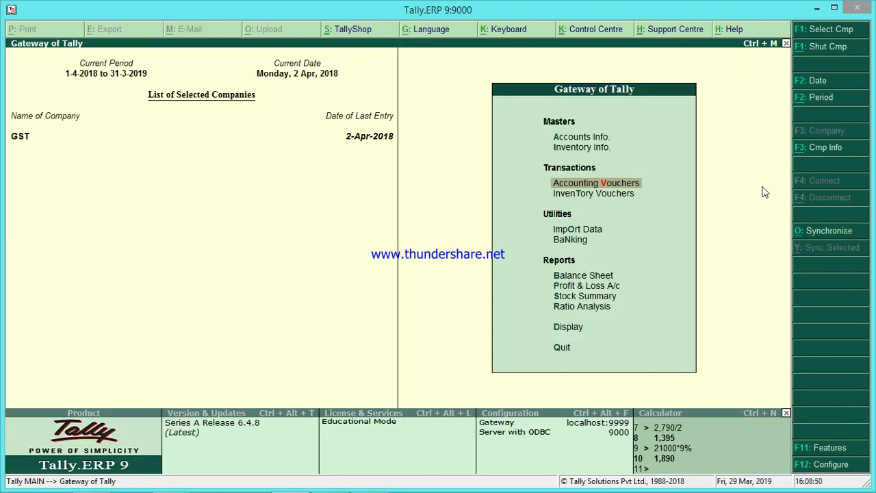
key("Down")
key("Down")
key("Down")
key("Down")
key("Down")
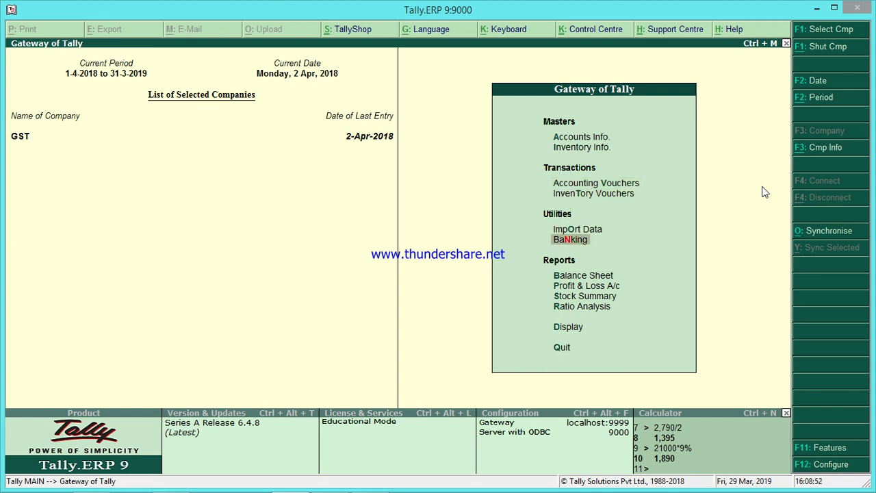
key("Down")
key("Down")
key("Down")
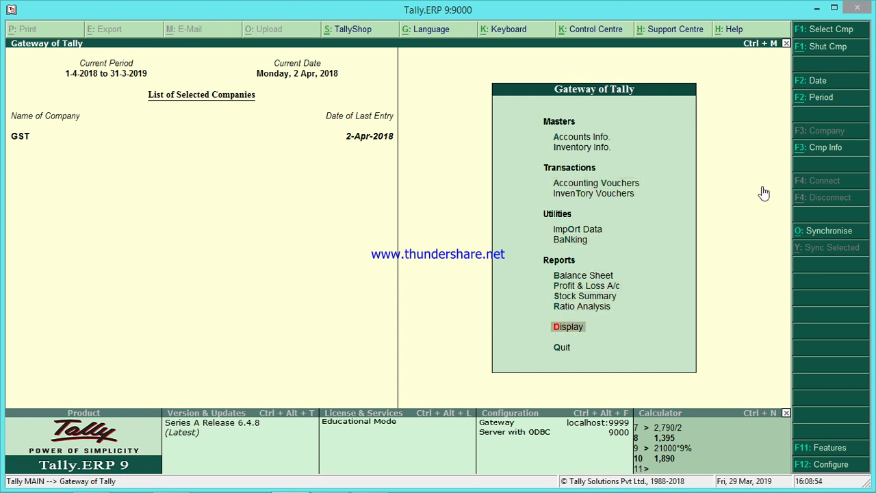
key("Return")
key("Down")
key("Down")
key("Down")
key("Down")
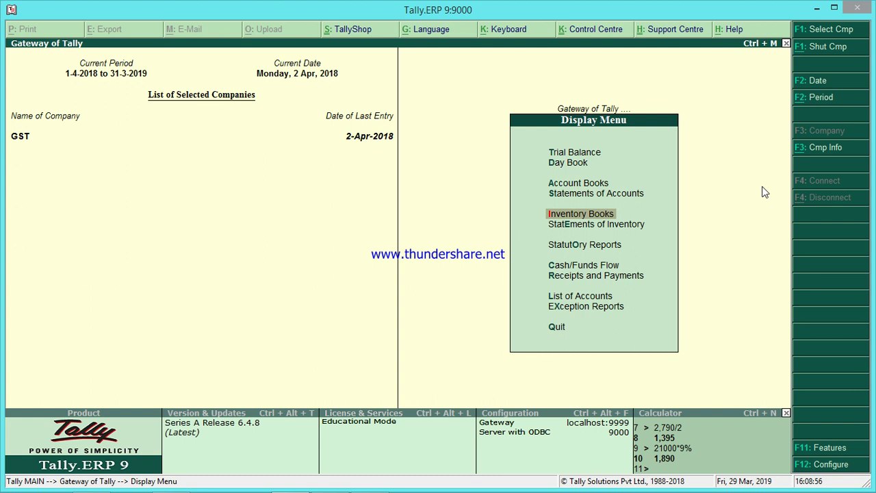
key("Down")
key("Down")
key("Return")
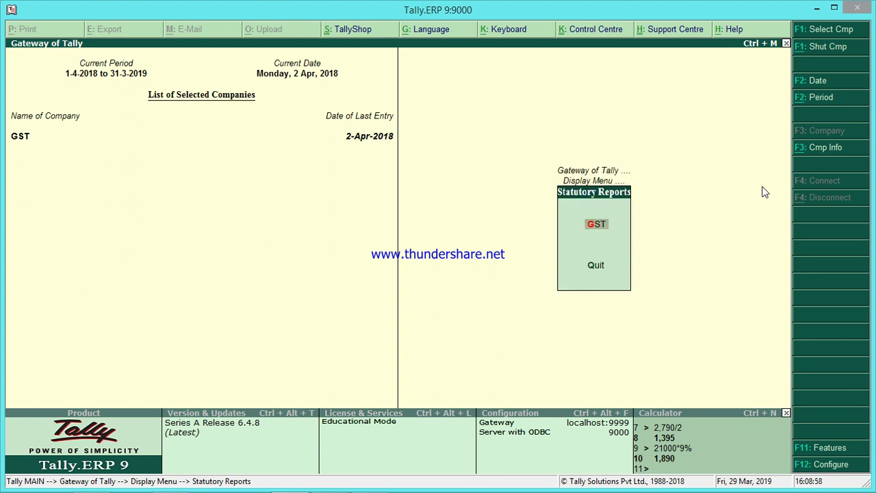
key("Return")
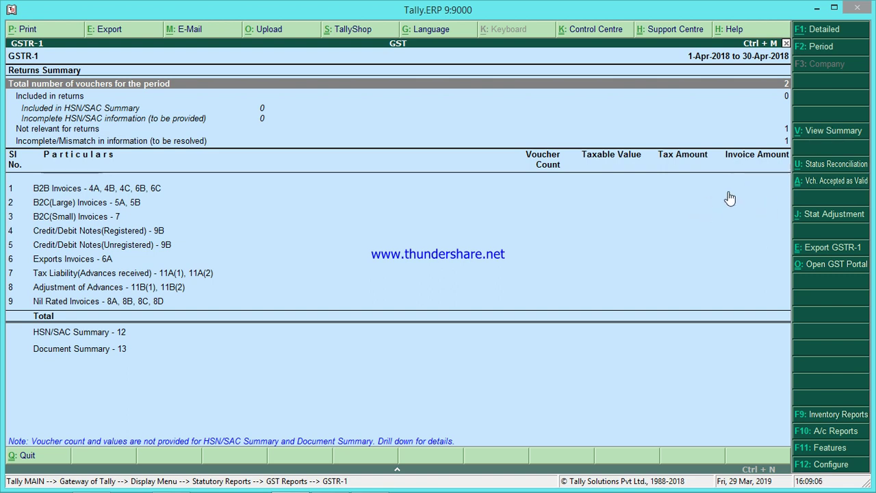
- Drill into Incomplete/Mismatch in information down to the missing GSTIN/UIN exception vouchers
key("Down")
key("Down")
key("Down")
key("Down")
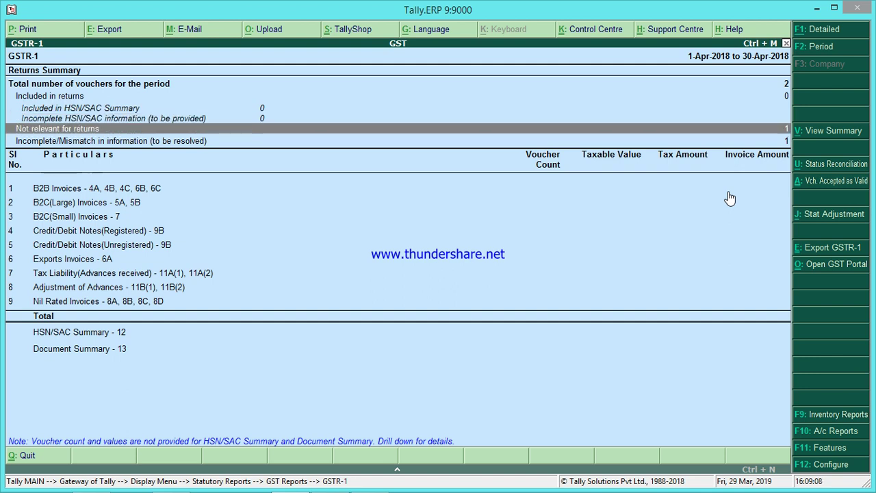
key("Down")
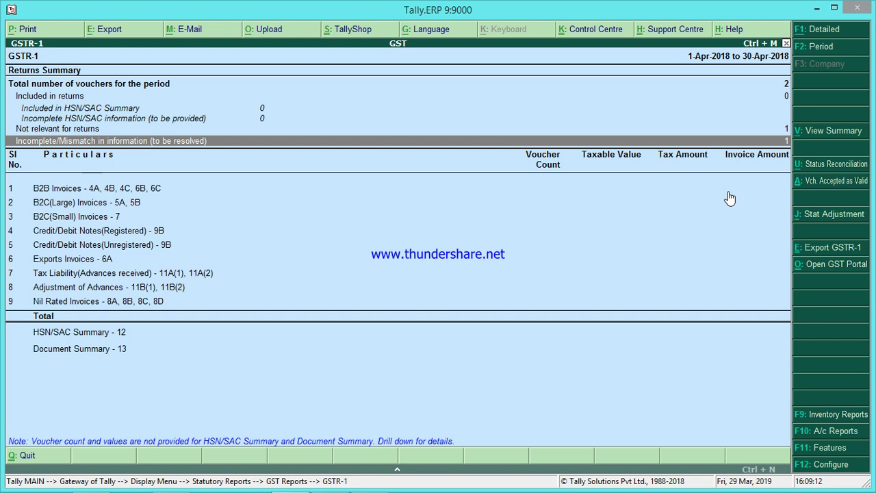
key("Up")
key("Down")
key("Return")
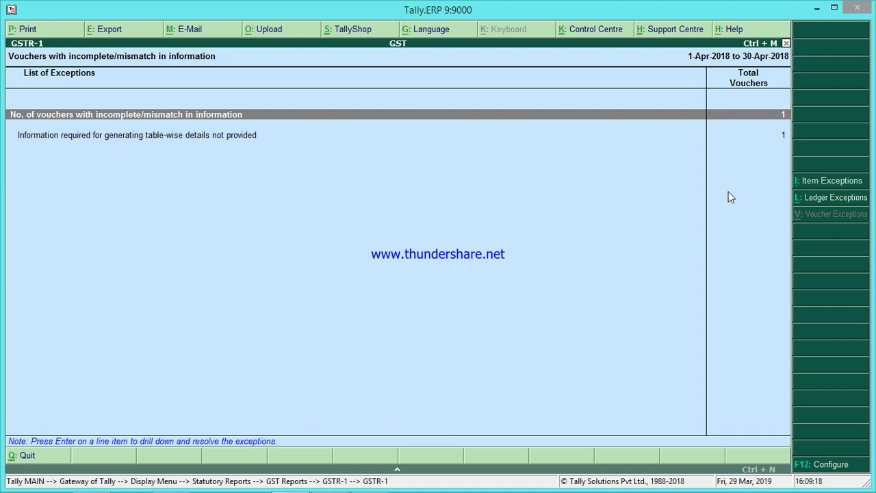
key("Down")
key("Return")
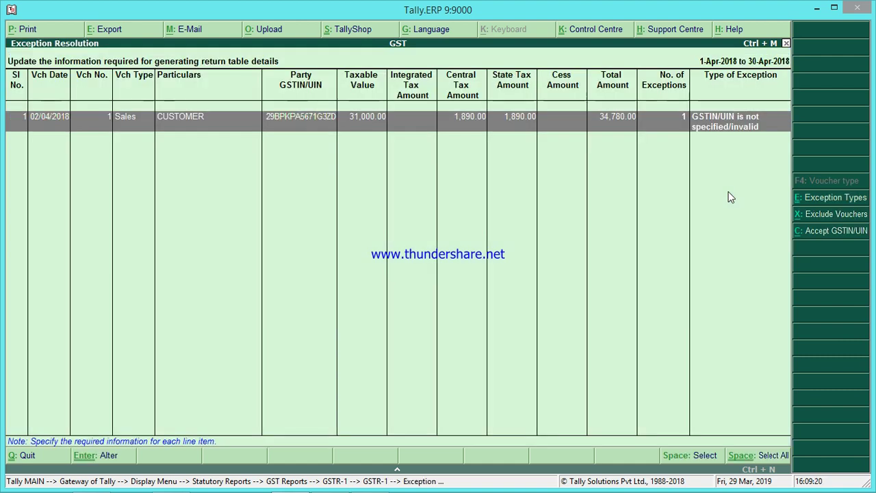
- Accept the customer's GSTIN/UIN for Sales voucher 1 without validation and return to the summary
key("Return")
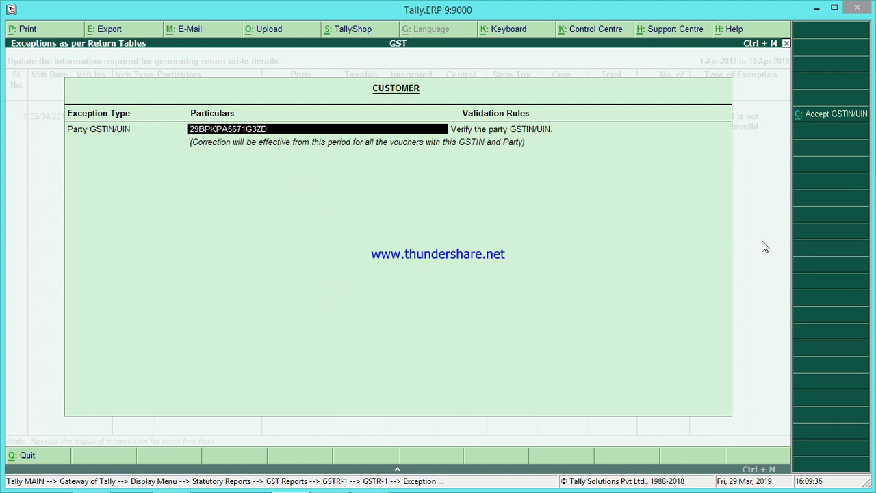
left_click(829, 121)
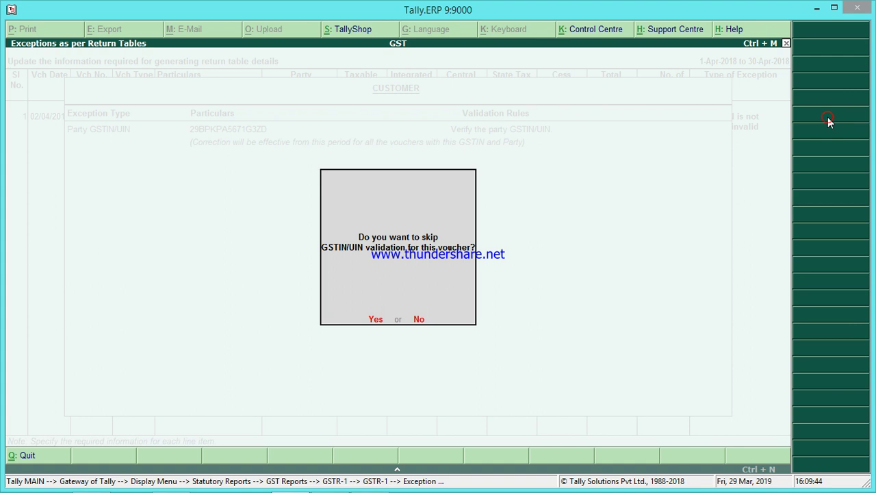
key("y")
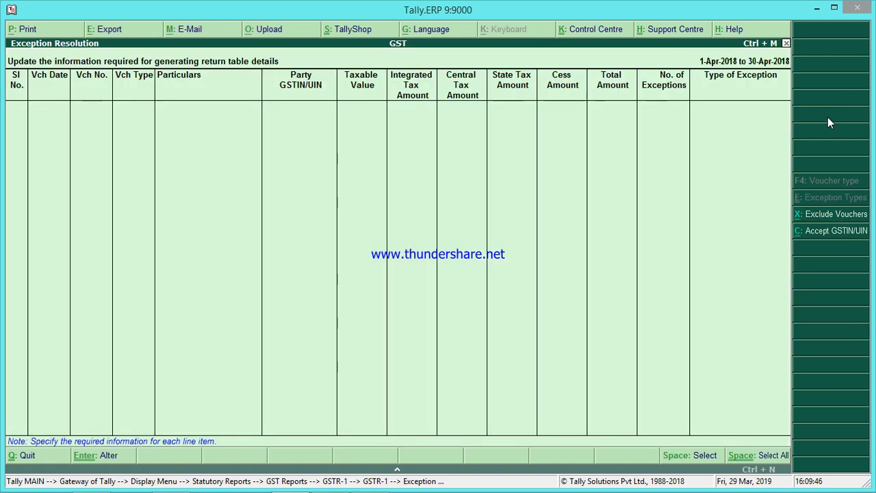
key("Escape")
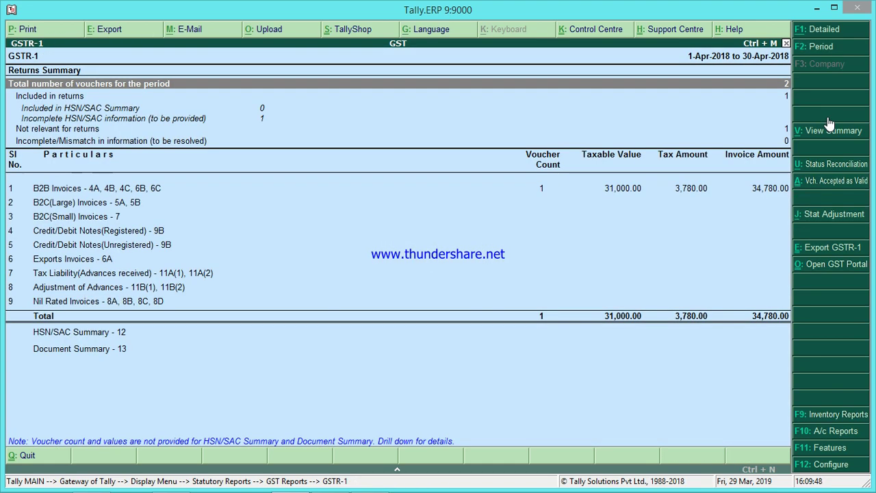
- Calculate 21000*18% (3,780) on the calculator, then exit the GSTR-1 report
key("Down")
key("Down")
key("Down")
key("Down")
key("Down")
key("Down")
key("Down")
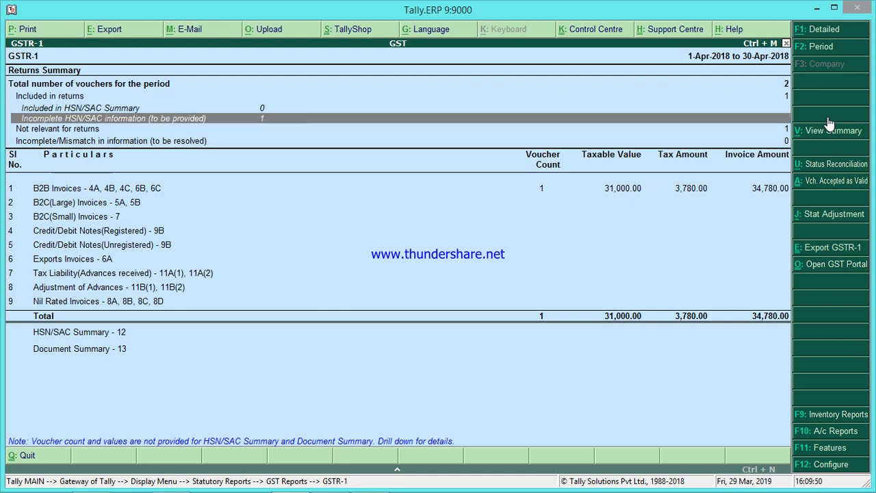
key("Up")
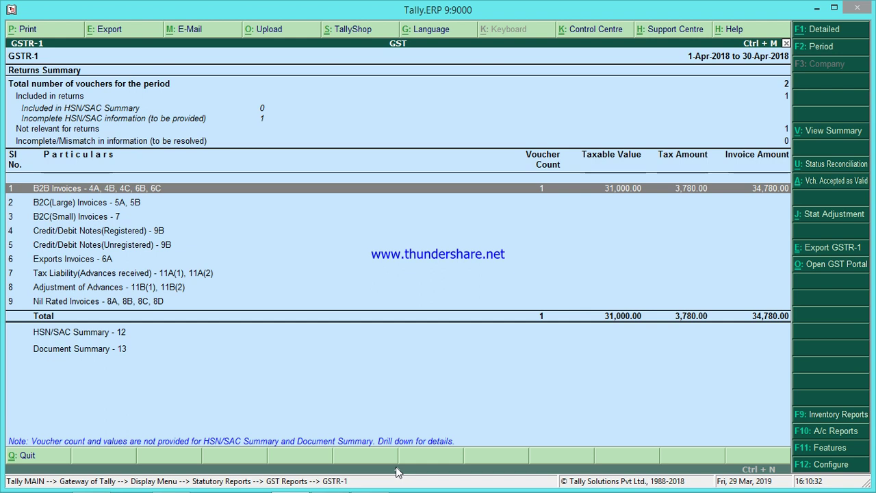
key("ctrl+n")
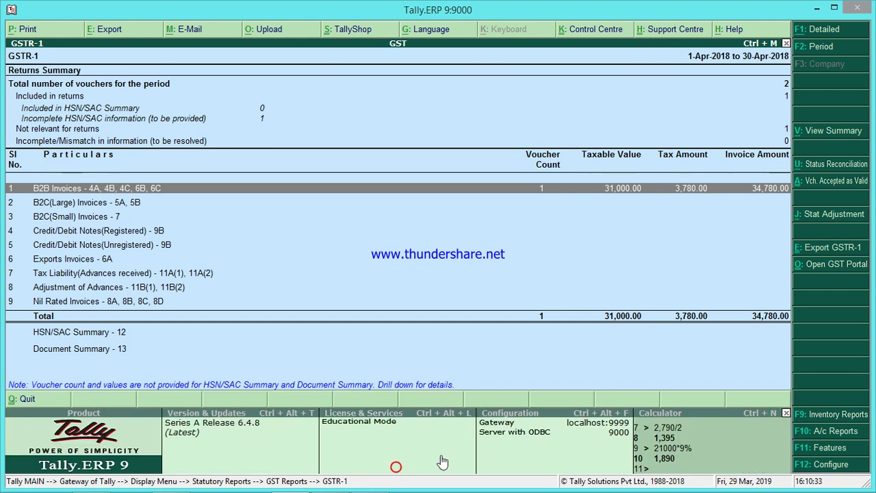
left_click(661, 465)
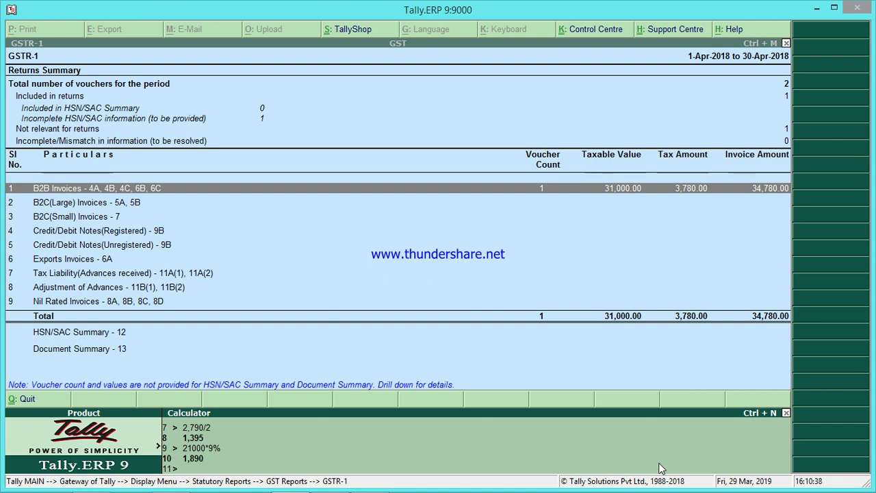
type("21000*18%")
key("Return")
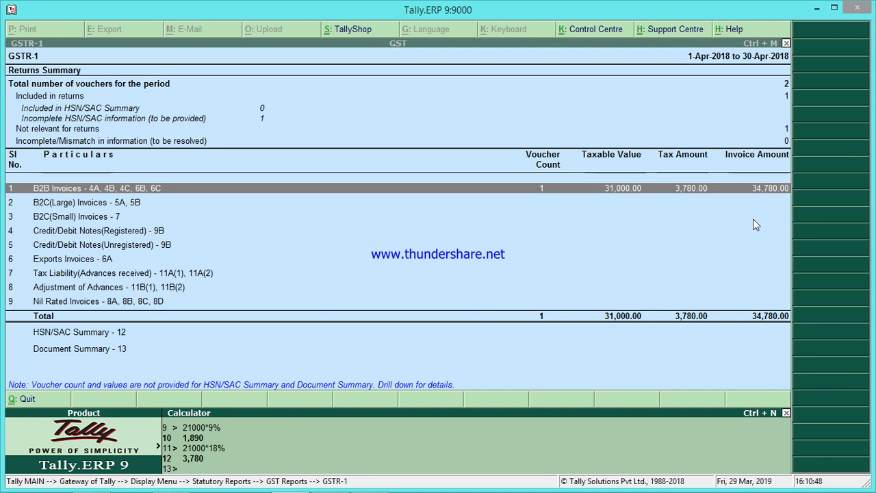
left_click(701, 192)
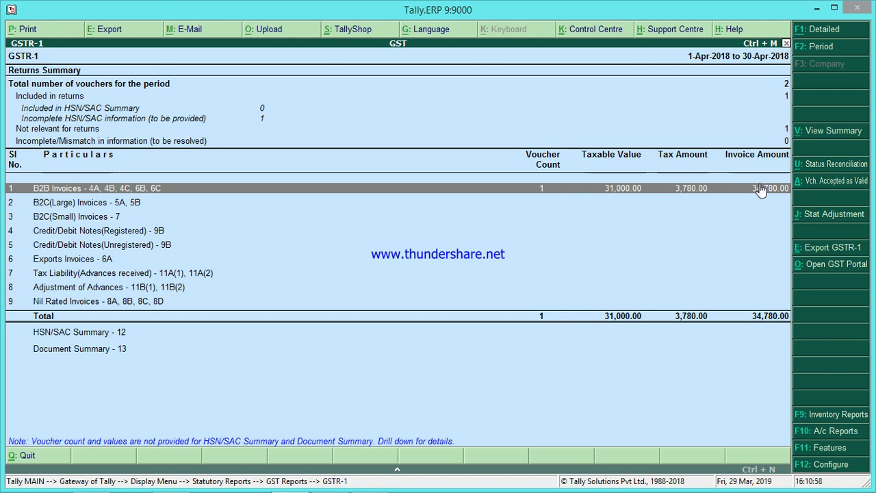
key("Escape")
key("Escape")
key("Escape")
key("Escape")
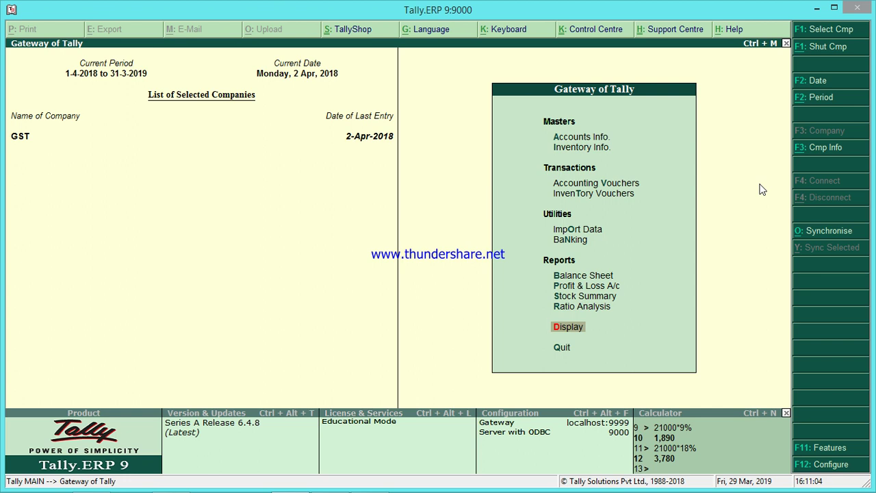
- Confirm debit and credit notes are enabled in accounting features, then start a Debit Note voucher
left_click(618, 183)
left_click(618, 183)
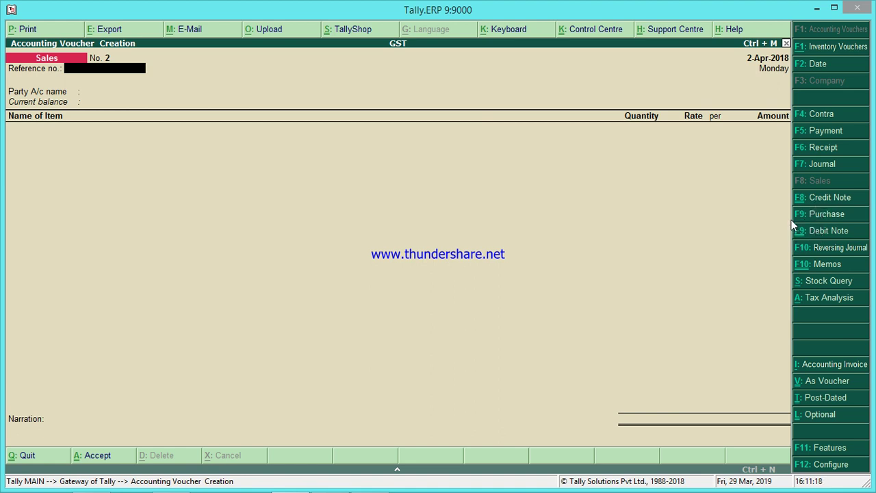
left_click(807, 455)
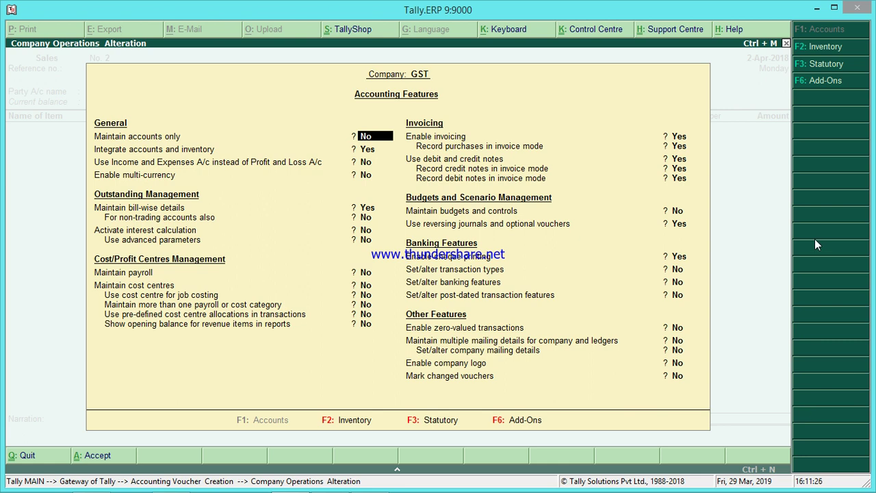
left_click(679, 160)
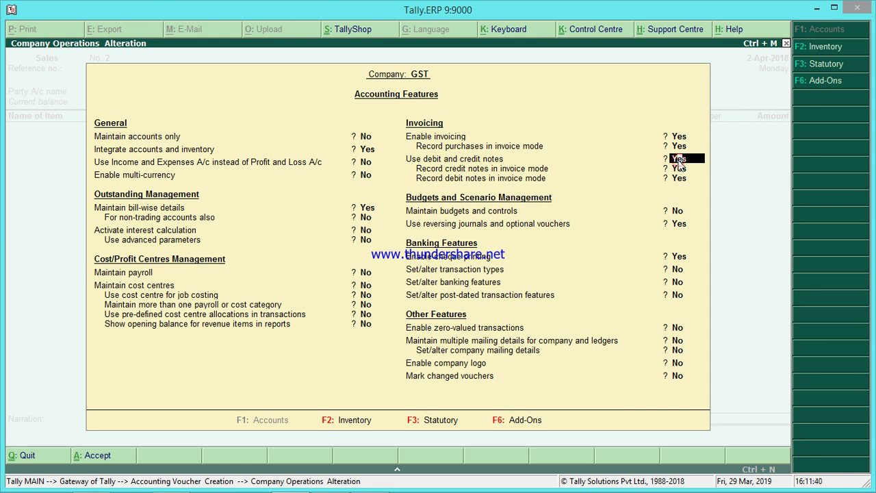
key("Return")
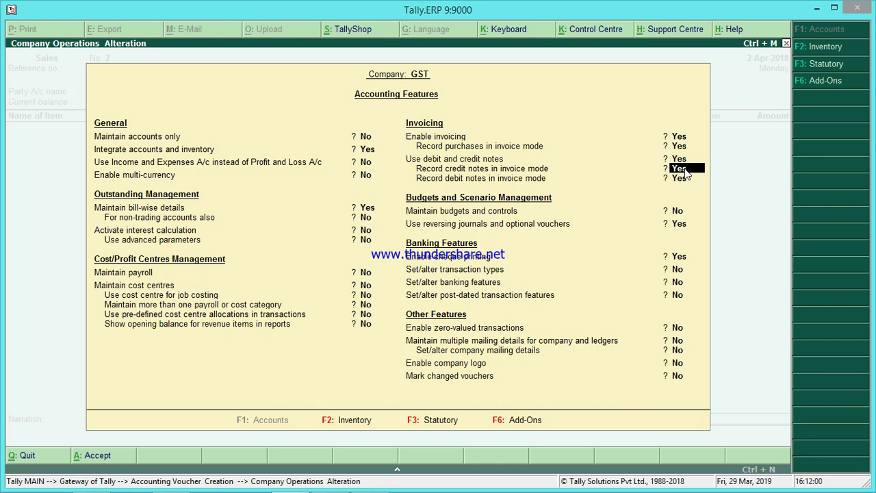
key("Return")
key("Return")
key("Return")
key("Return")
key("Return")
key("Return")
key("Return")
key("Return")
key("Return")
key("Return")
key("Return")
left_click(683, 168)
key("y")
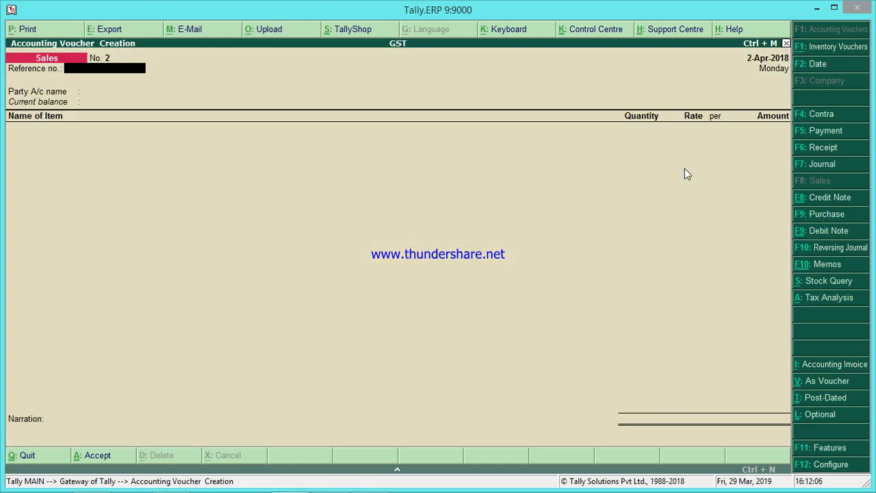
left_click(813, 236)
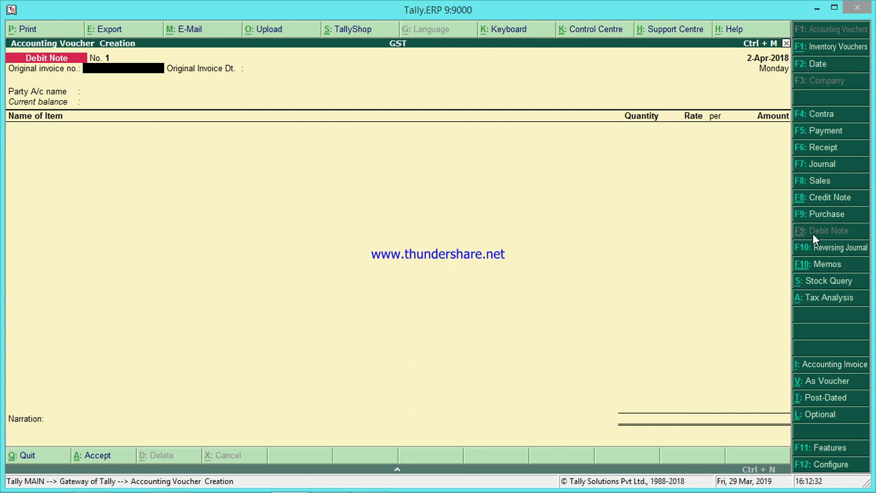
- Enter original invoice 111 dated 1-Apr-2018 and select SUPPLIER as the party
type("111")
key("Return")
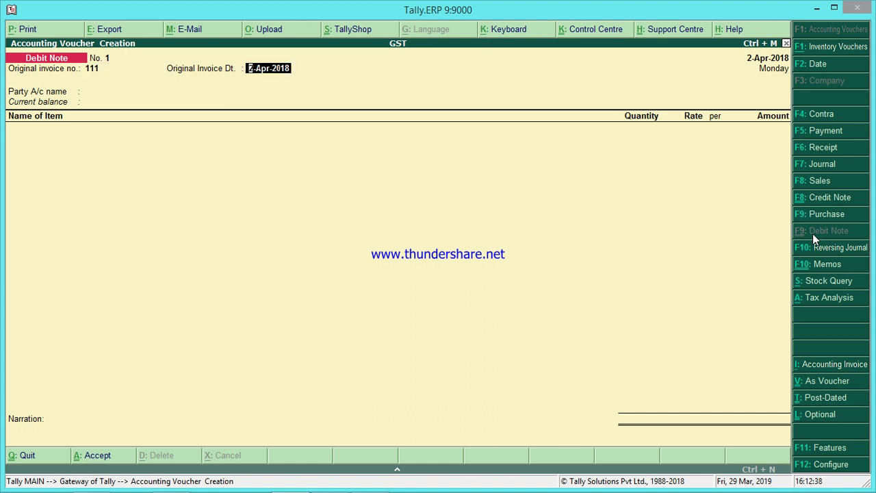
type("1.4")
key("Return")
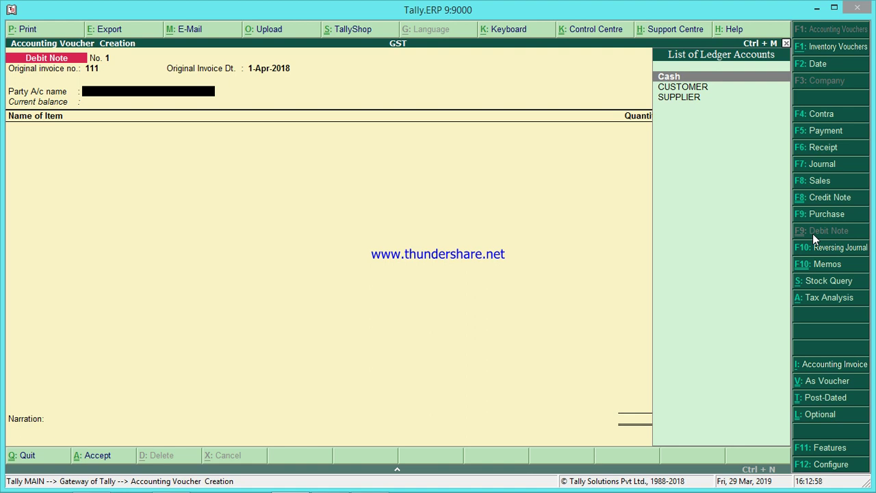
key("Down")
key("Down")
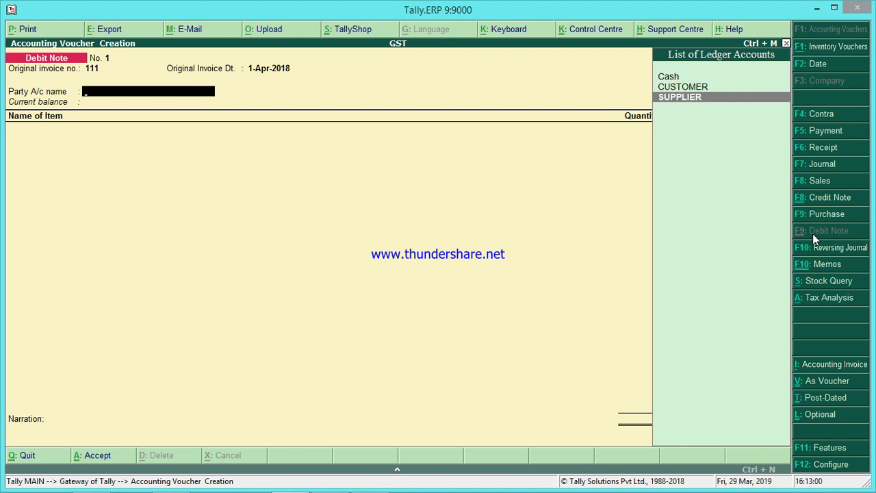
key("Return")
key("Return")
key("Return")
key("Return")
key("Return")
key("Return")
key("Return")
key("Return")
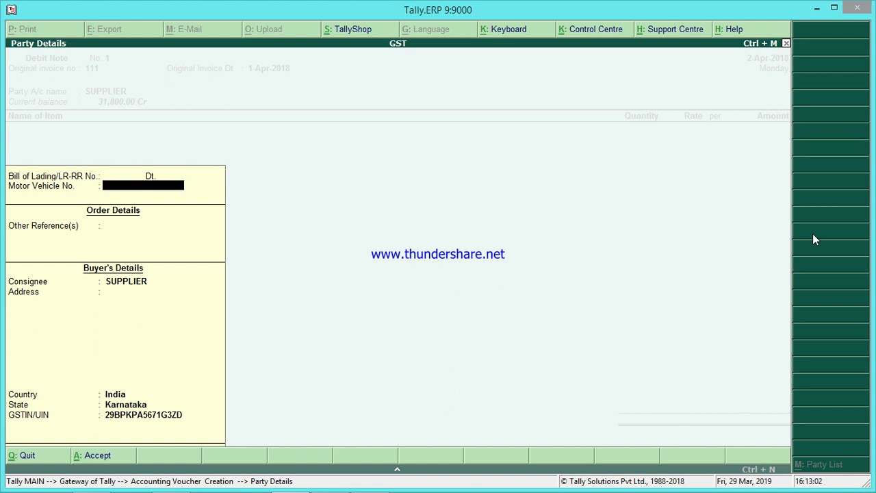
key("Return")
key("Return")
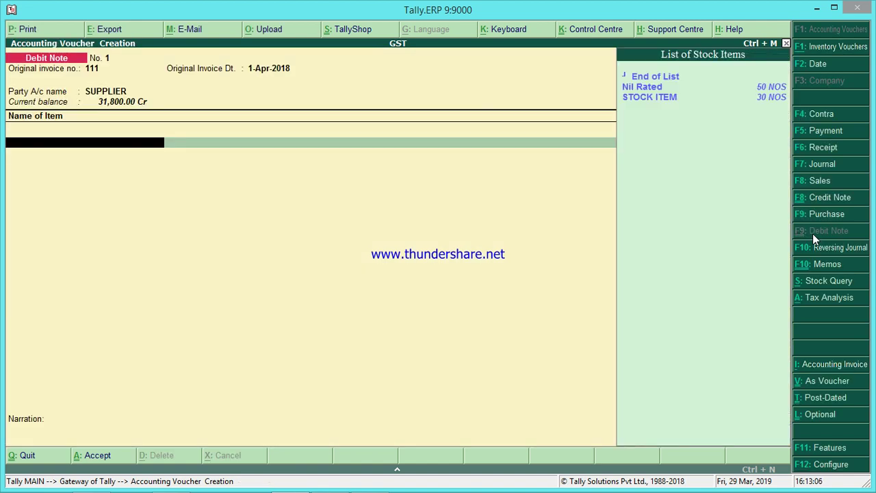
- Add STOCK ITEM, 20 NOS at 100.00 (2,000.00), allocated to PURCHASES
key("Down")
key("Down")
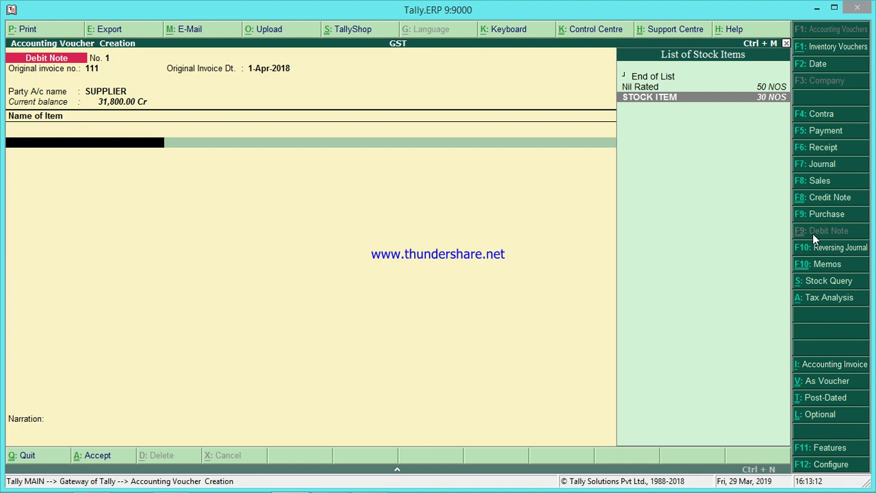
key("Return")
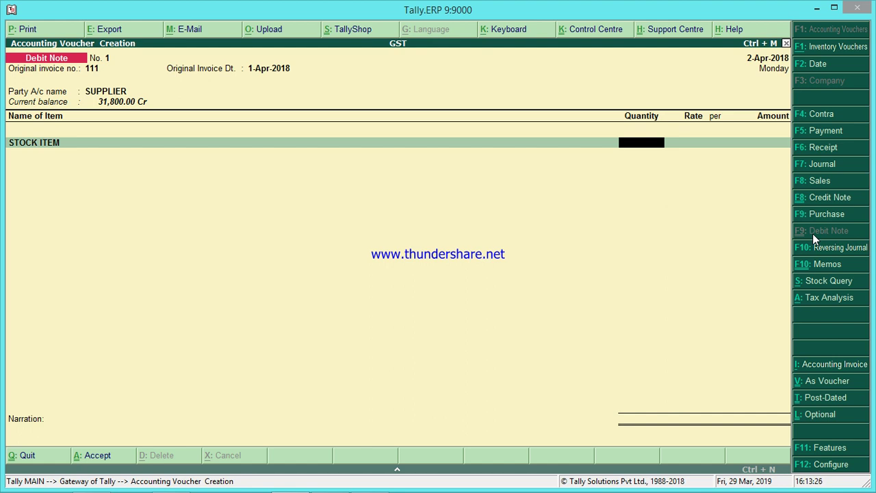
type("20")
key("Return")
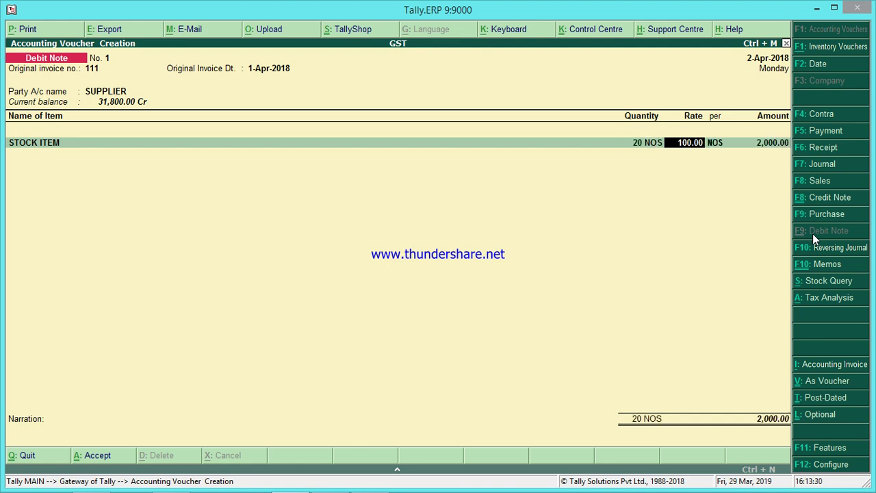
key("Return")
key("Return")
key("Return")
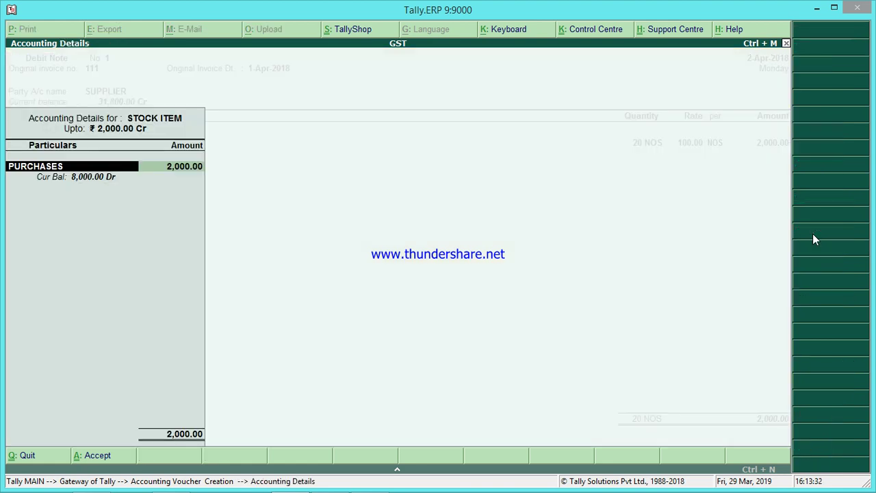
key("Return")
key("Return")
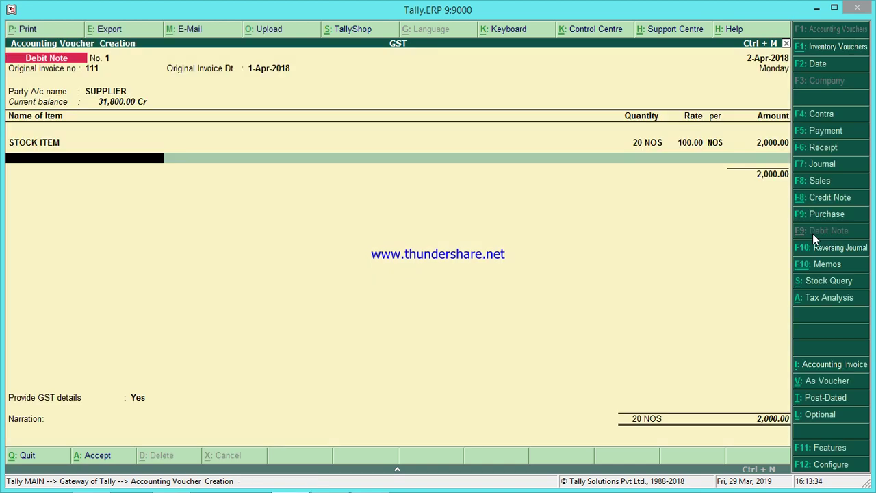
key("Return")
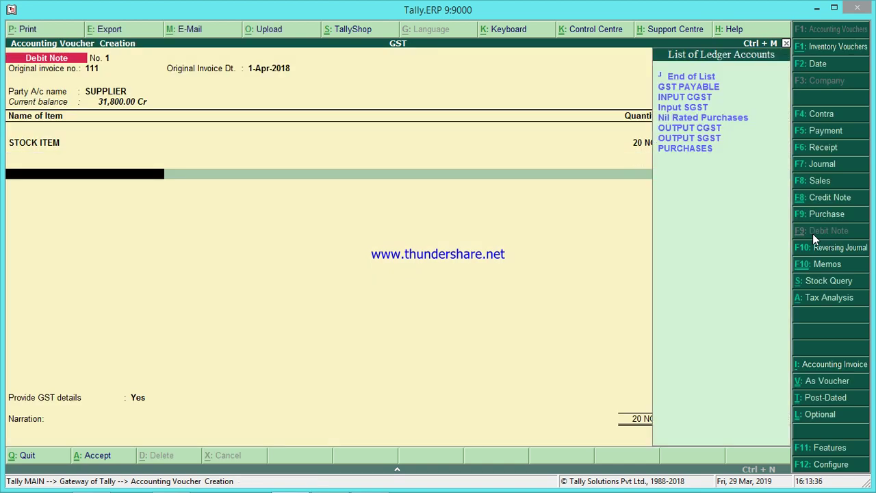
- Add INPUT CGST and Input SGST at 9% (180.00 each), bringing the total to 2,360.00
type("Inp")
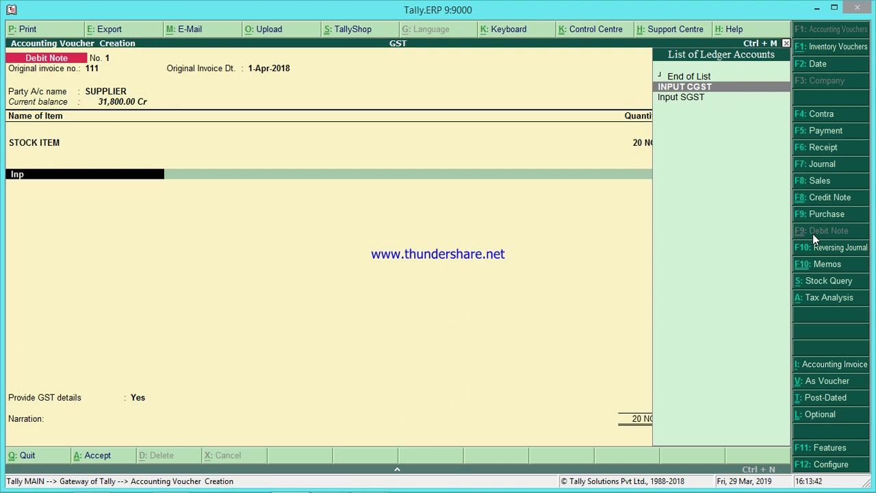
key("Return")
key("Return")
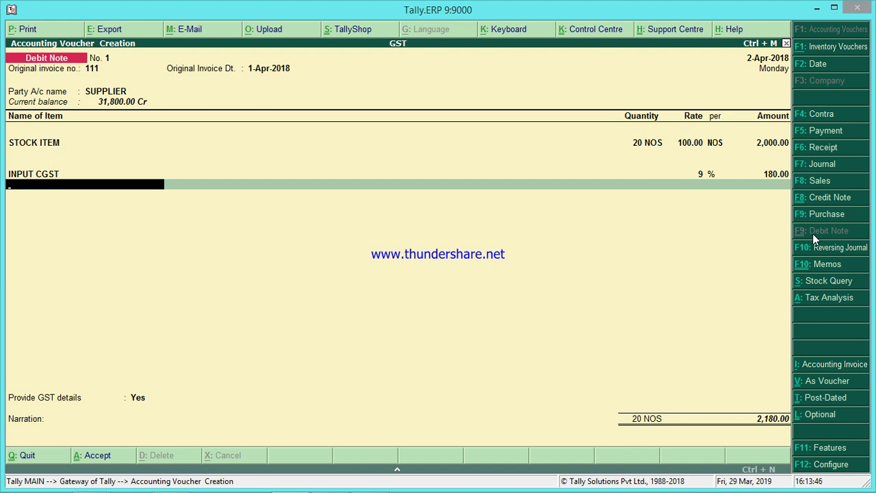
type("In")
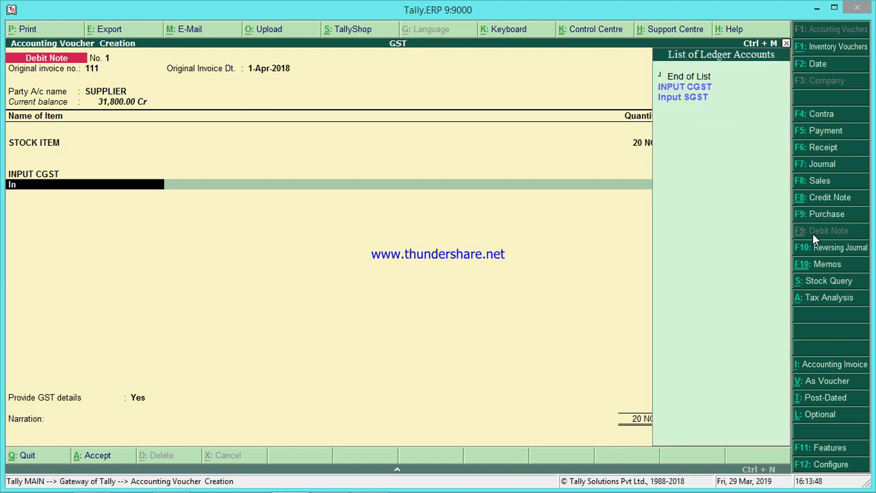
type("p")
key("Down")
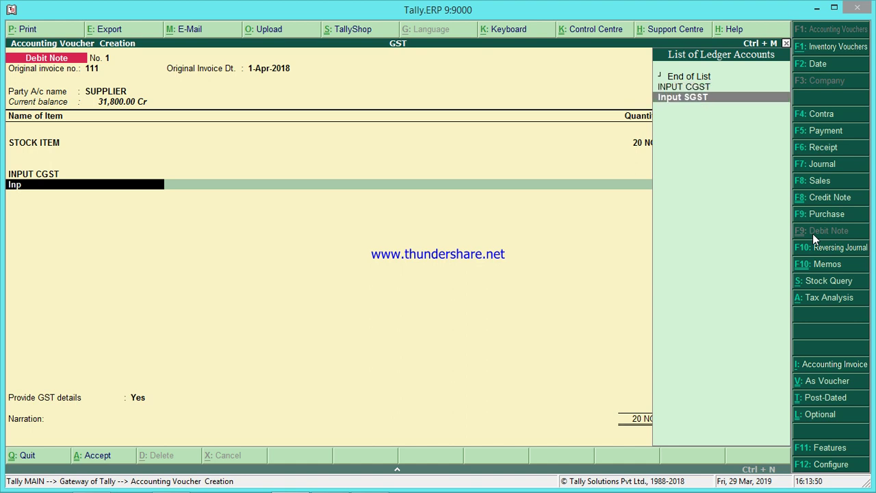
key("Return")
key("Return")
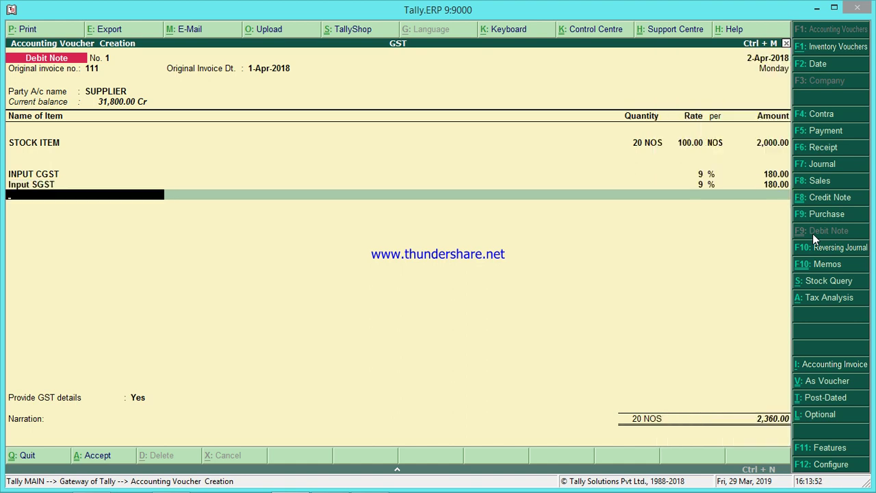
key("Return")
key("Return")
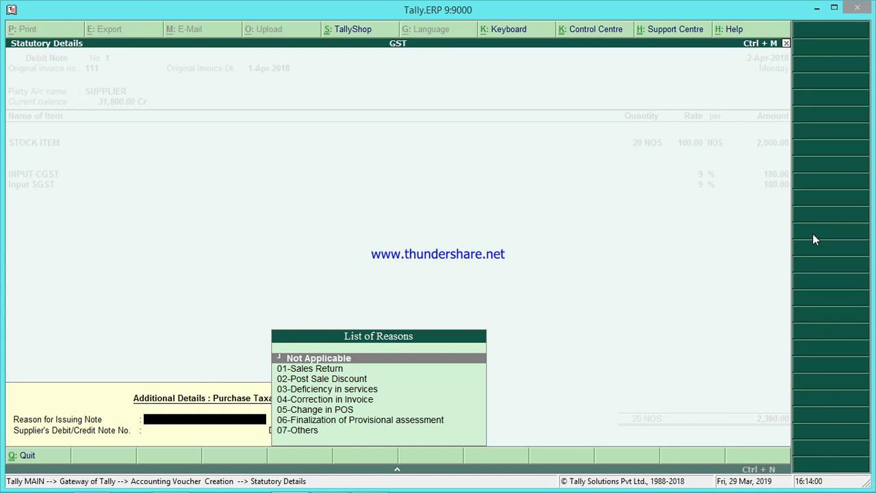
- Choose 07-Others as the reason for issuing the debit note
key("Down")
key("Down")
key("Down")
key("Down")
key("Down")
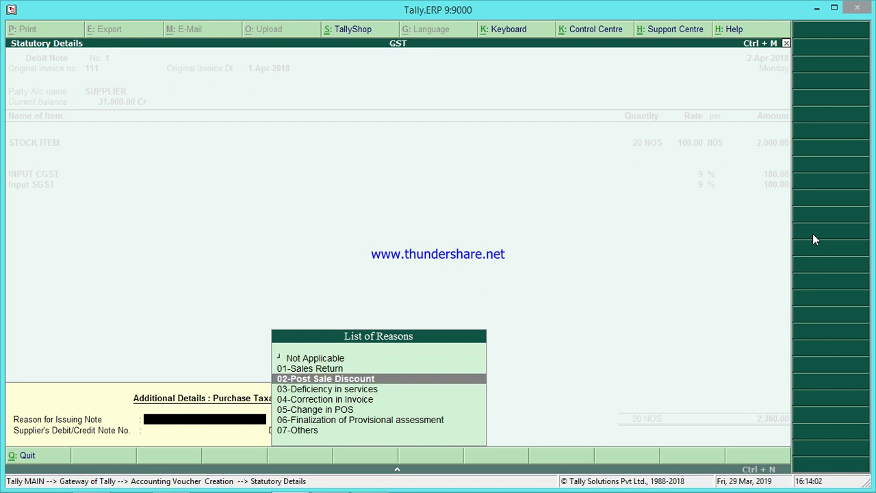
key("Down")
key("Down")
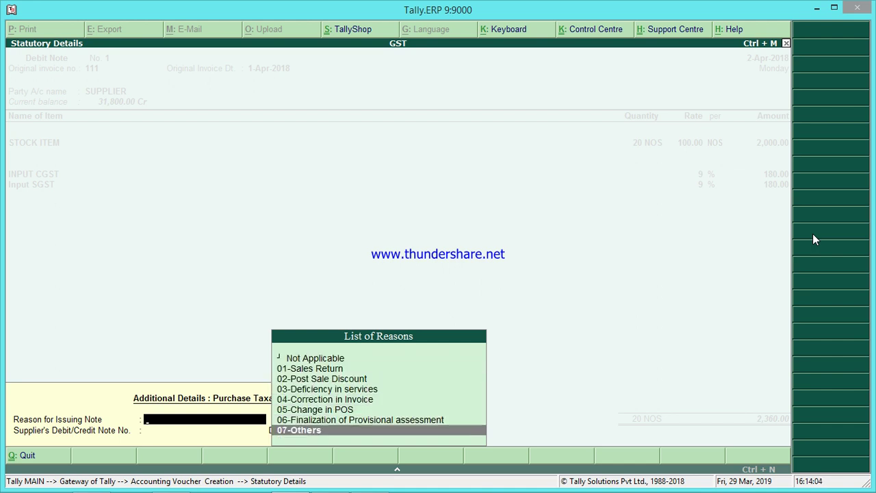
key("Up")
key("Up")
key("Up")
key("Up")
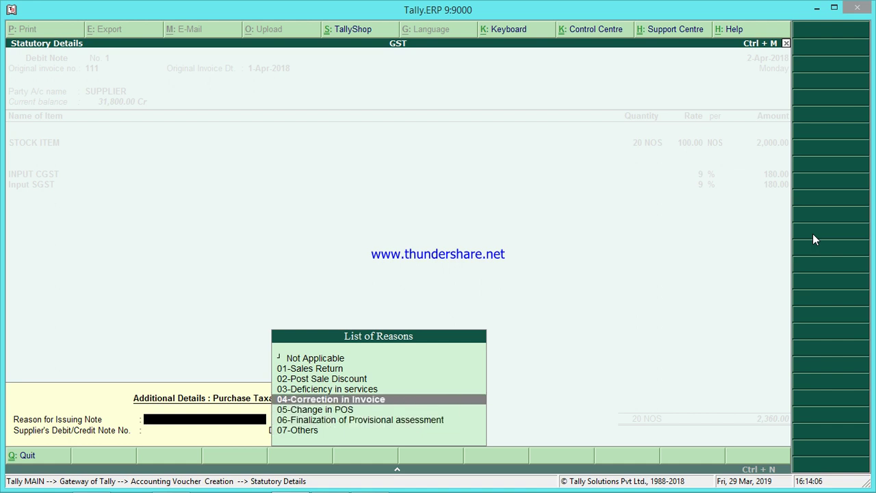
key("Up")
key("Down")
key("Down")
key("Down")
key("Down")
key("Down")
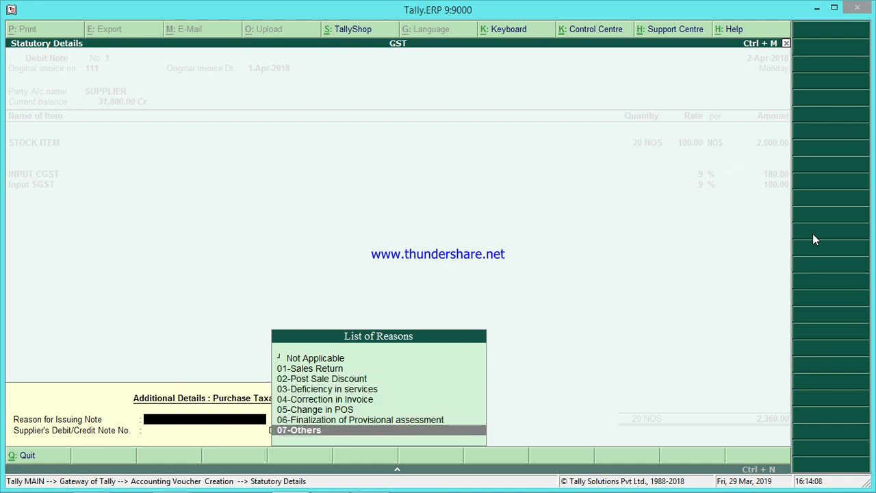
key("Up")
key("Up")
key("Up")
key("Up")
key("Up")
key("Up")
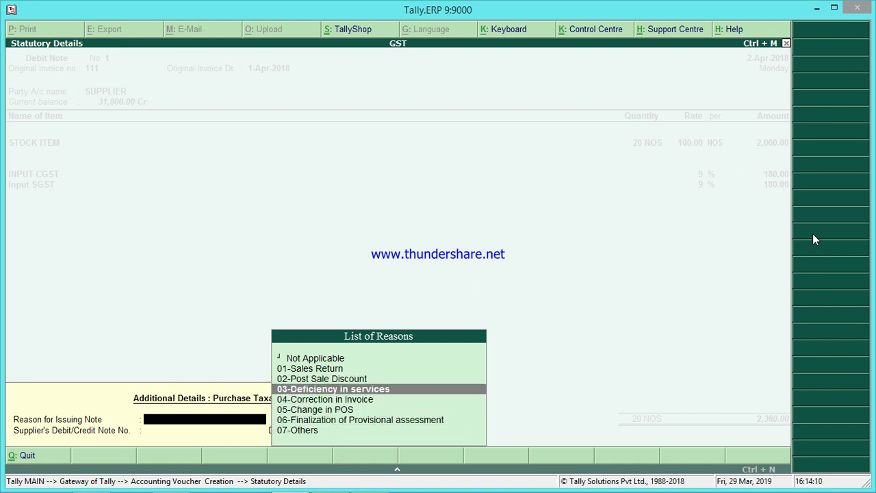
key("Up")
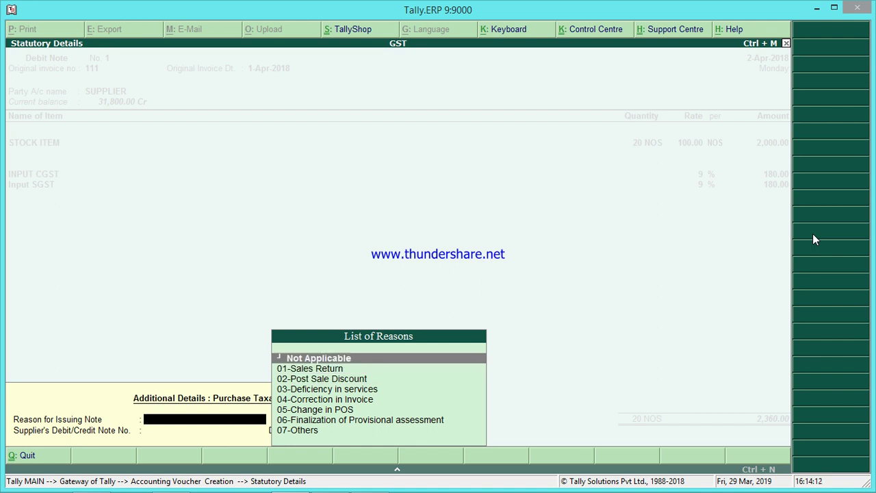
key("Down")
key("Down")
key("Down")
key("Down")
key("Down")
key("Down")
key("Down")
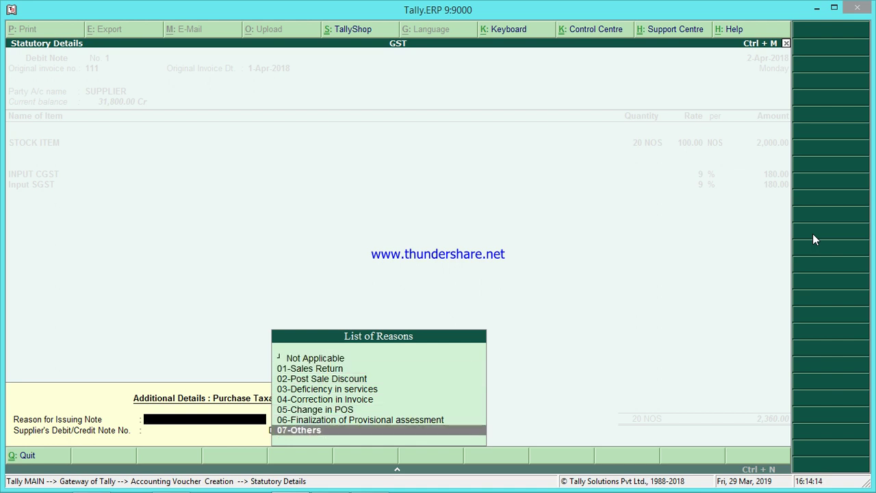
key("Return")
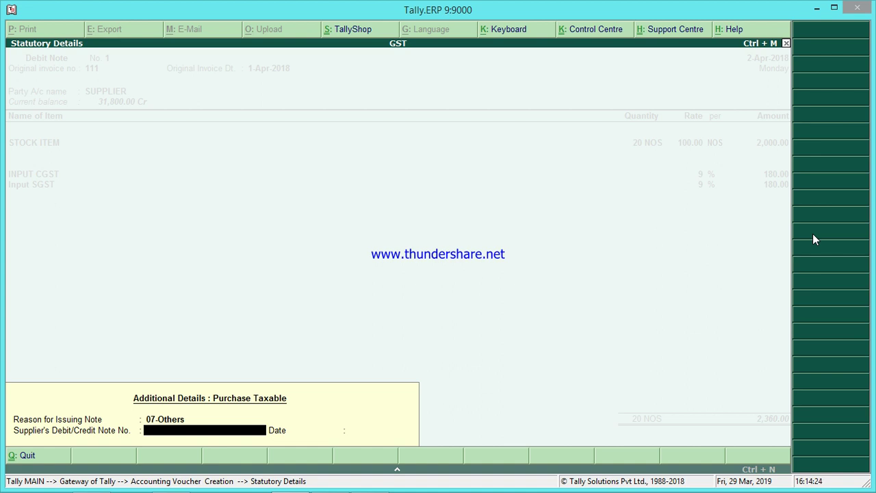
- Record supplier's debit note number 1 dated 2-4 and close additional details
type("1")
key("Return")
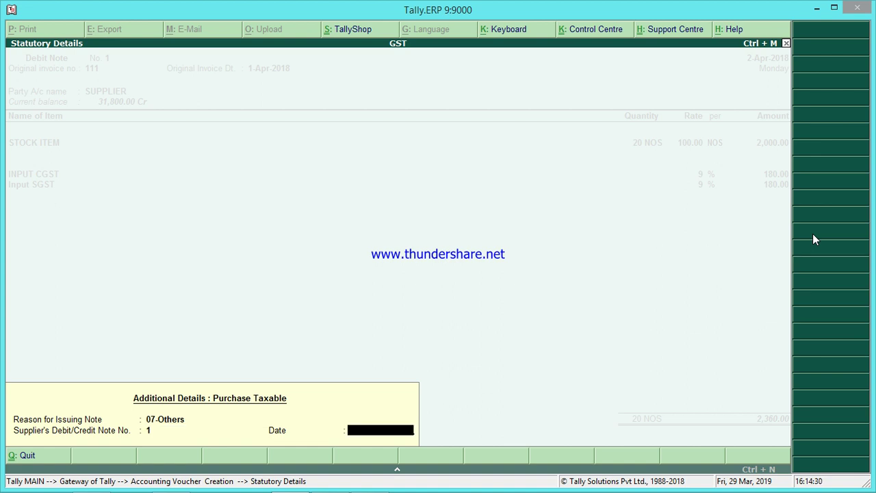
type("2")
type("-4")
key("Return")
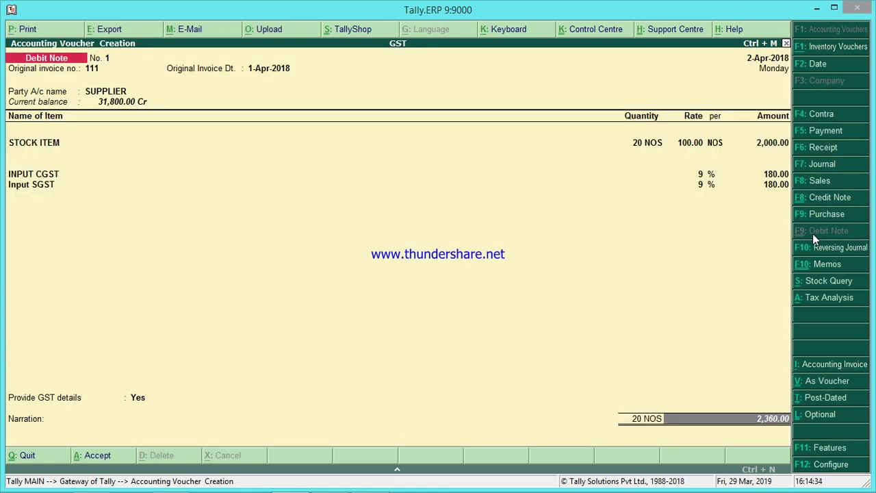
- Adjust the debit note against bill 111 for 2,360.00 Dr and save it
key("Return")
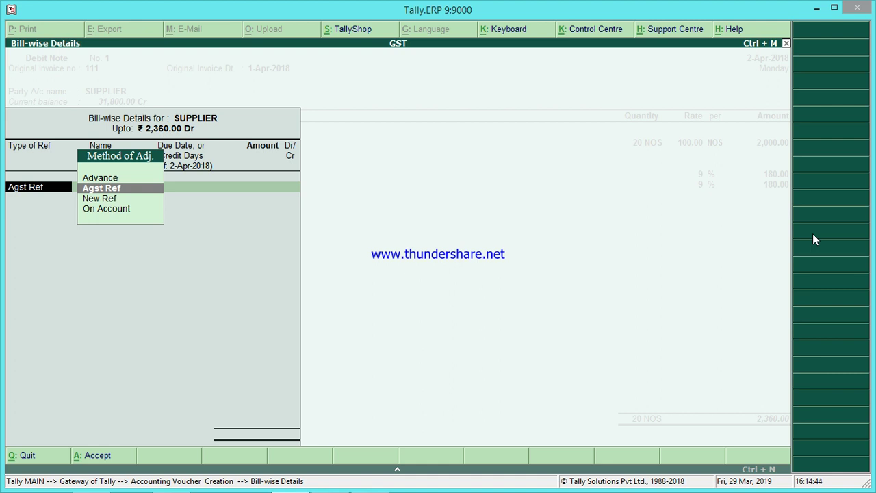
key("Return")
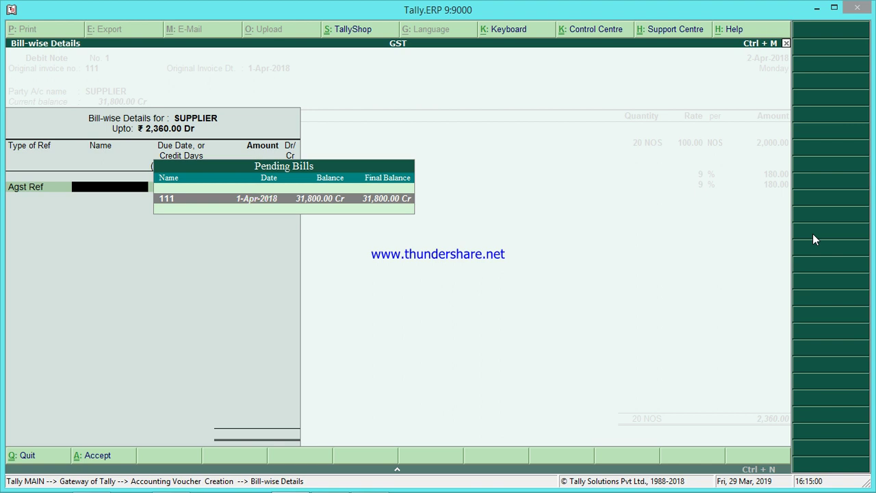
key("Return")
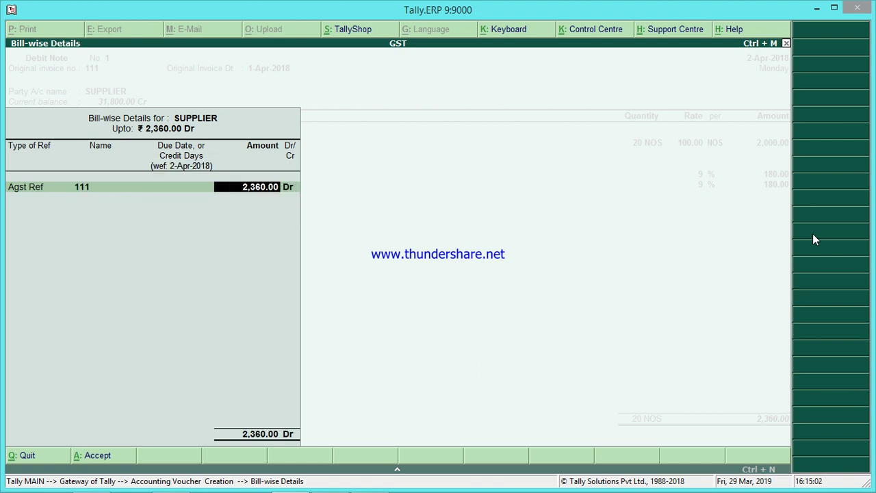
key("BackSpace")
key("BackSpace")
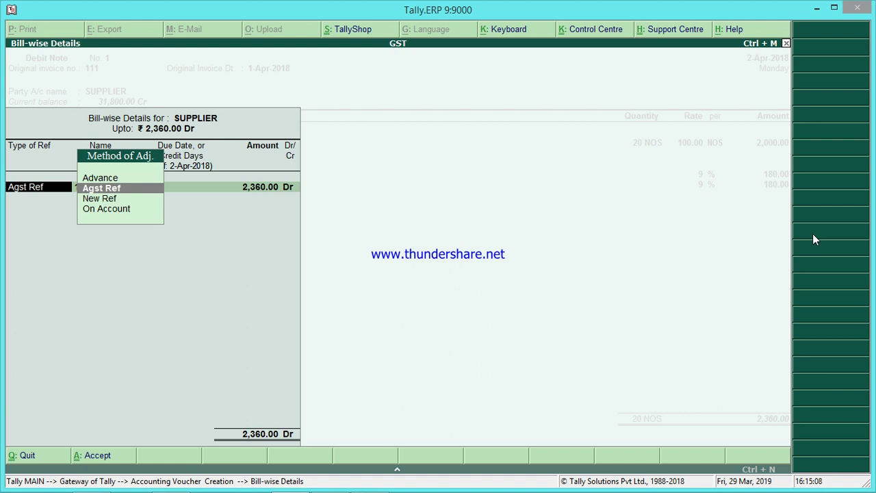
key("Return")
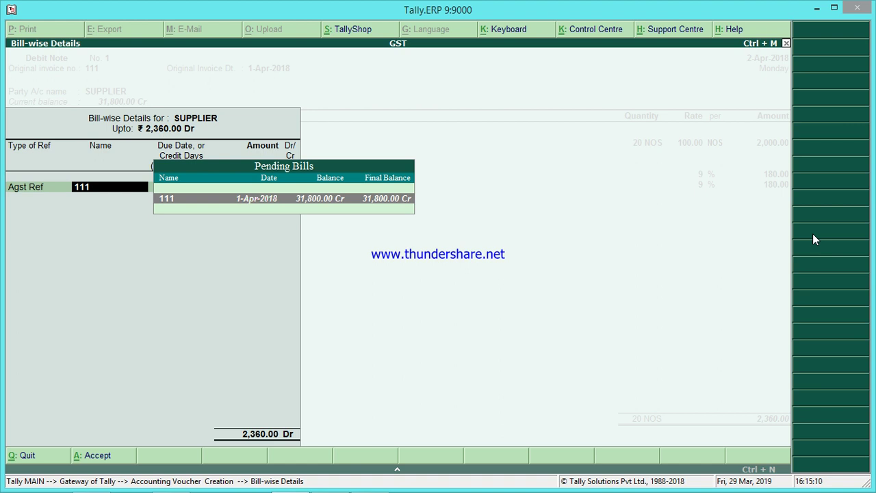
key("Return")
key("Return")
key("Return")
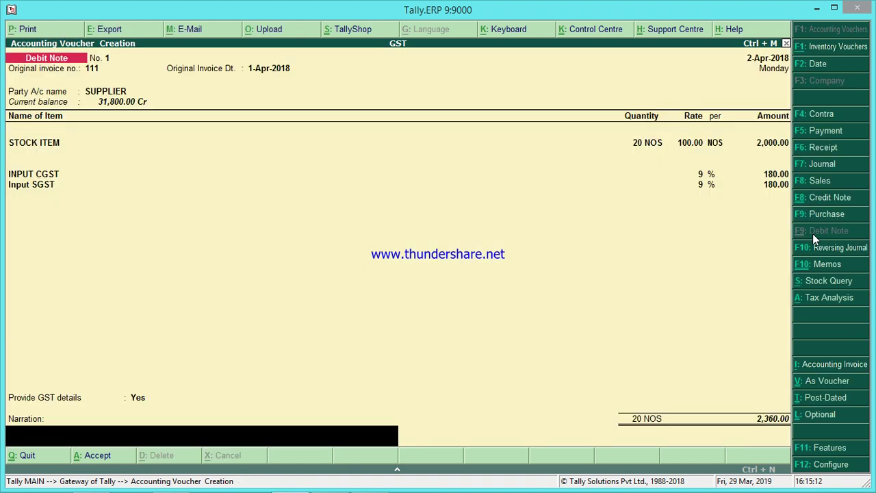
key("Return")
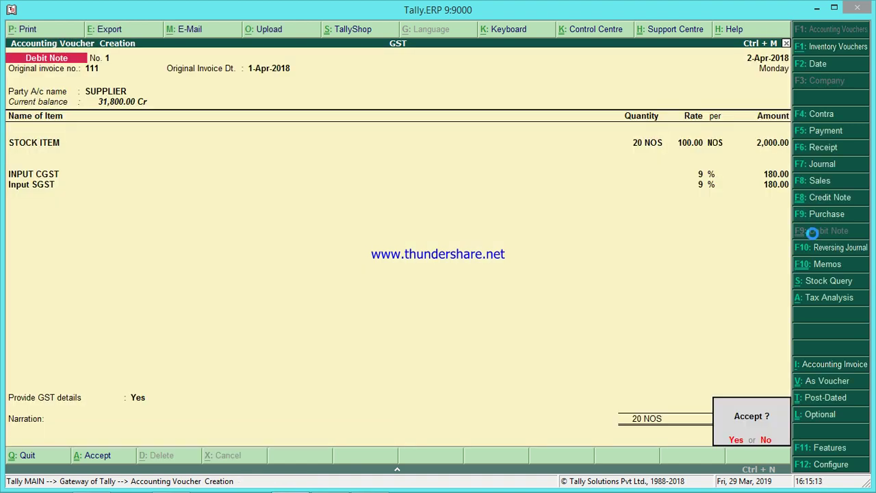
key("Return")
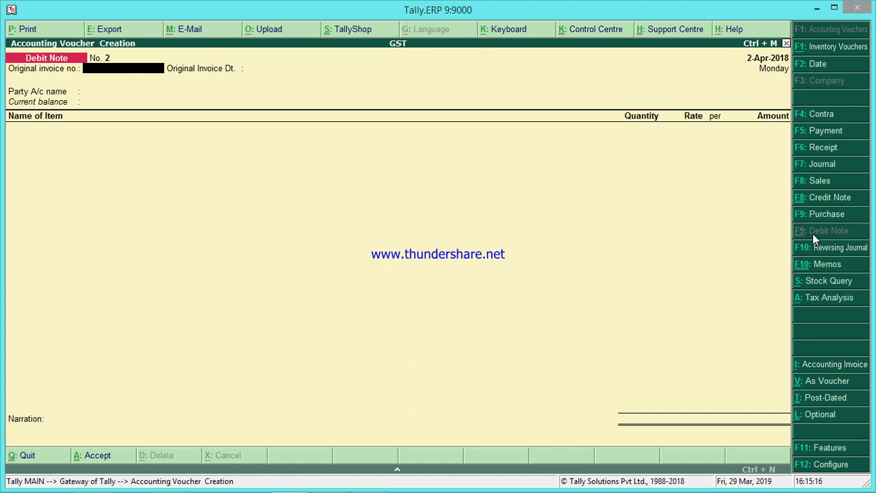
- Quit voucher entry and open the GSTR-2 report under Display > Statutory Reports > GST
key("Escape")
key("Return")
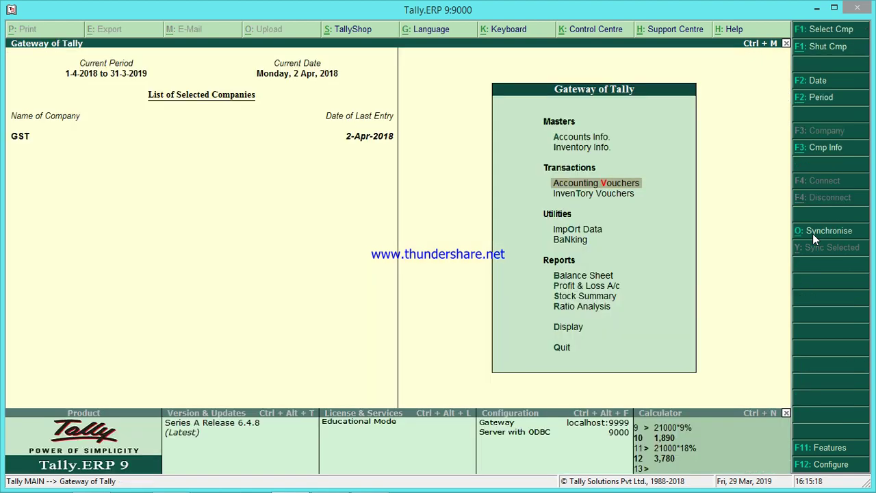
key("d")
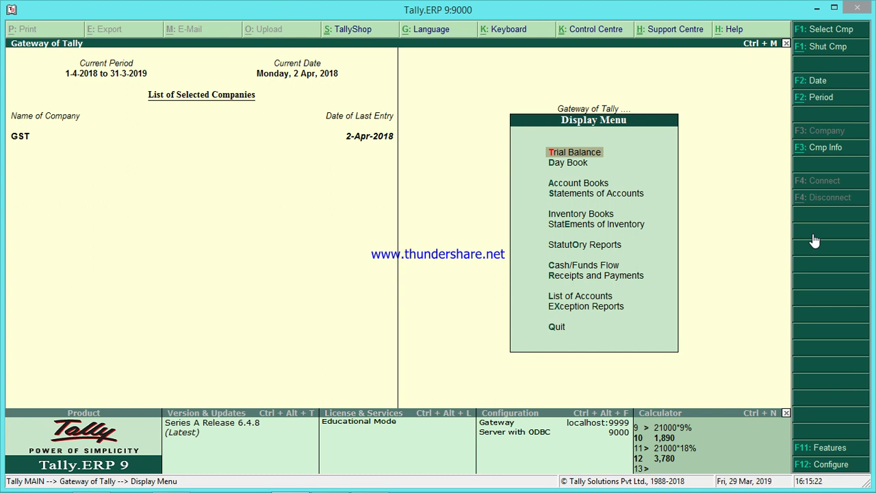
key("o")
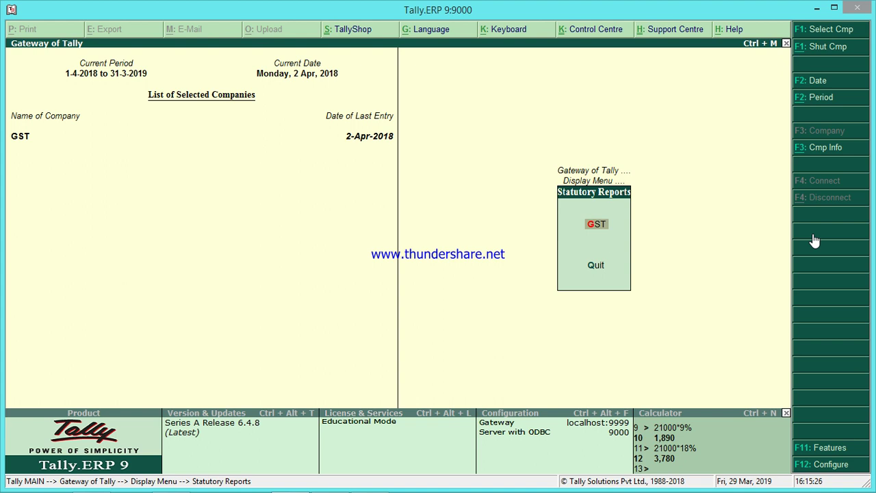
key("g")
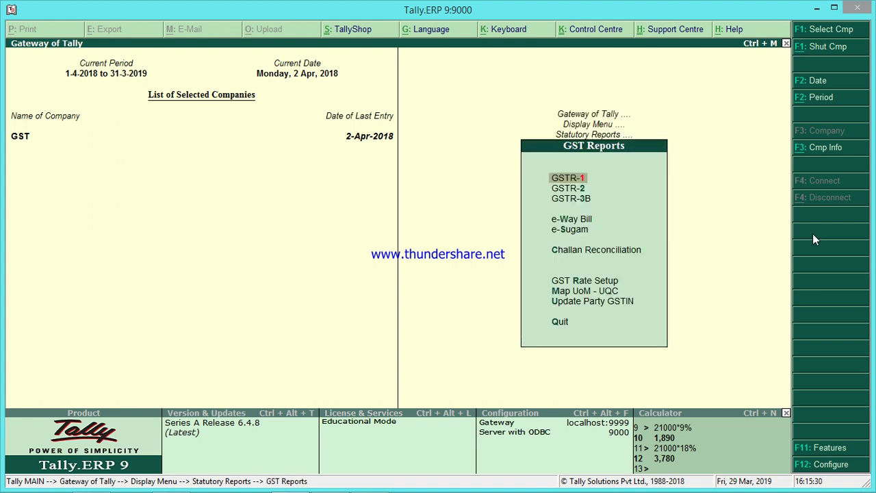
key("Down")
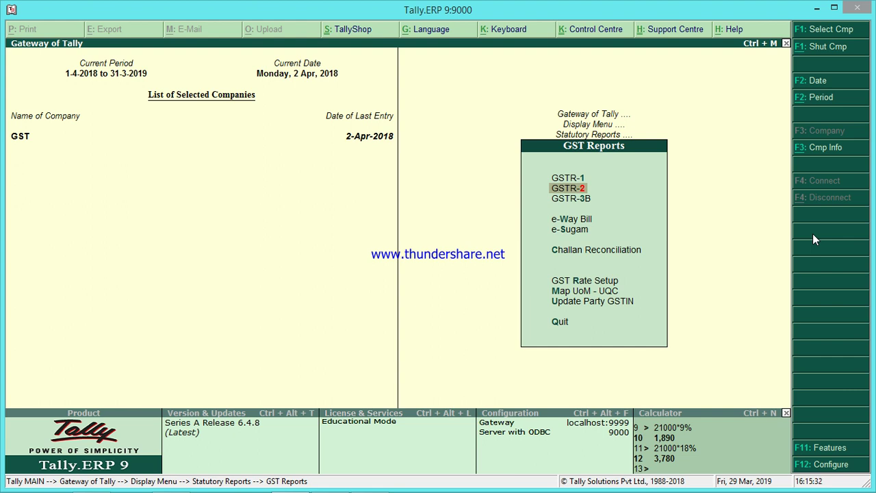
key("Return")
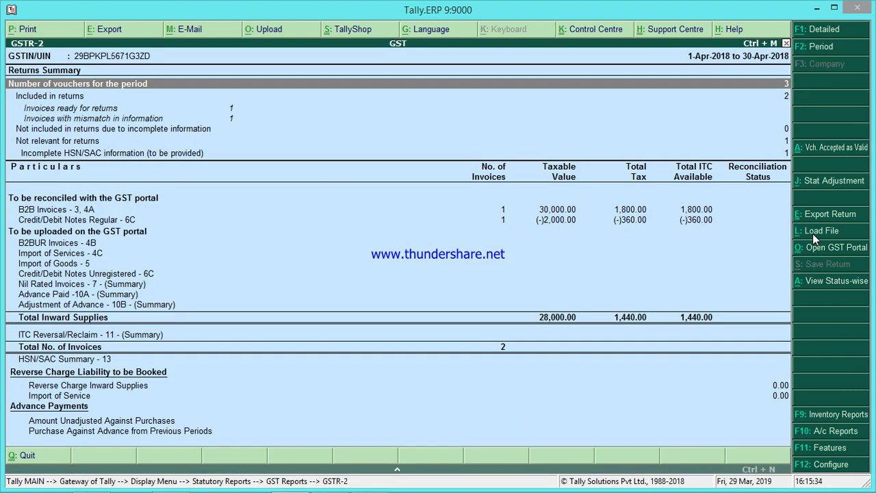
- Resolve the GSTR-2 mismatch by accepting SUPPLIER's GSTIN as valid, then return to Gateway
left_click(561, 220)
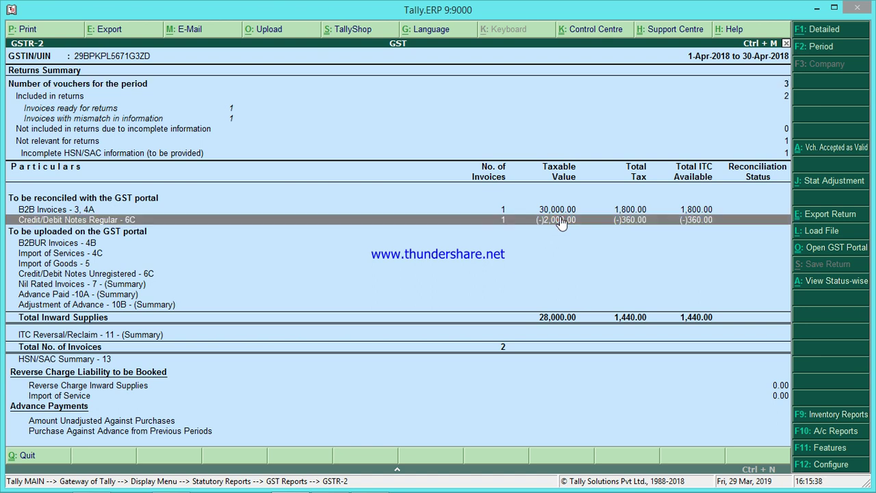
left_click(157, 122)
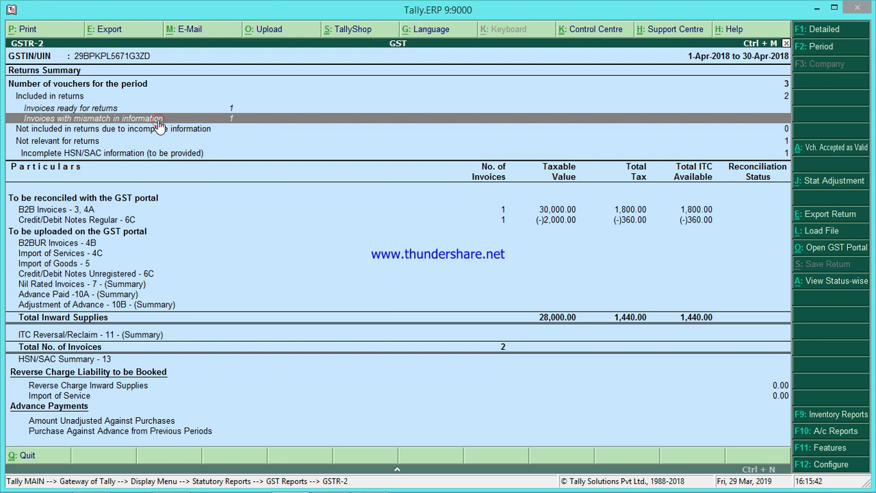
left_click(159, 121)
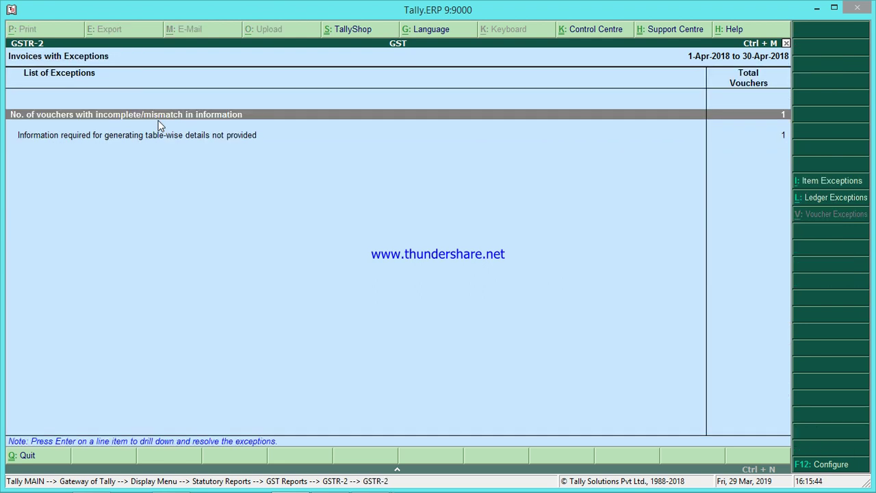
left_click(158, 122)
left_click(158, 122)
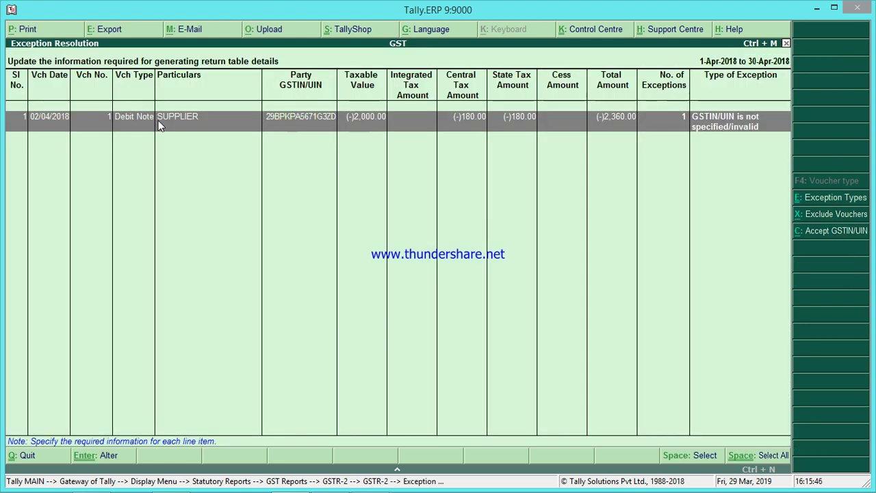
left_click(158, 121)
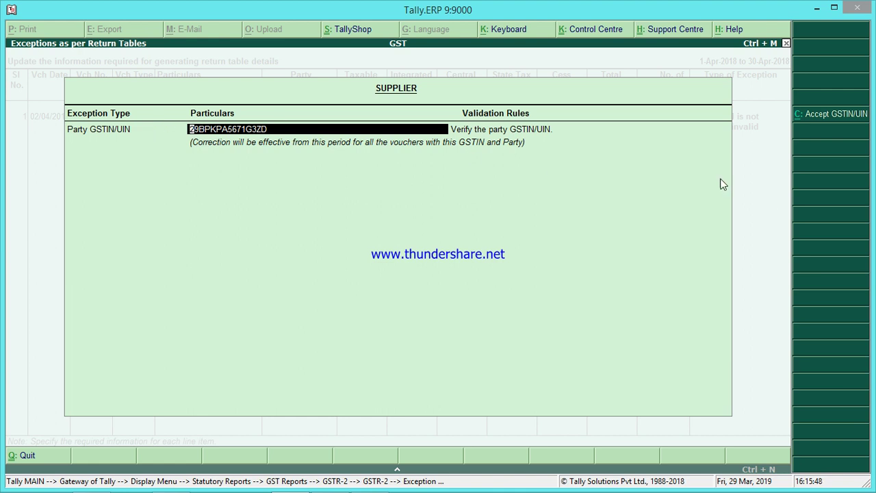
left_click(825, 119)
key("y")
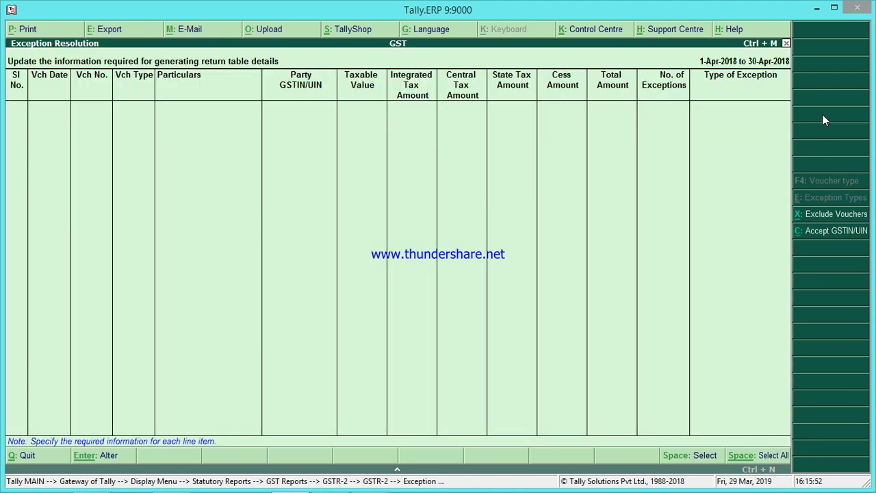
key("Escape")
key("Escape")
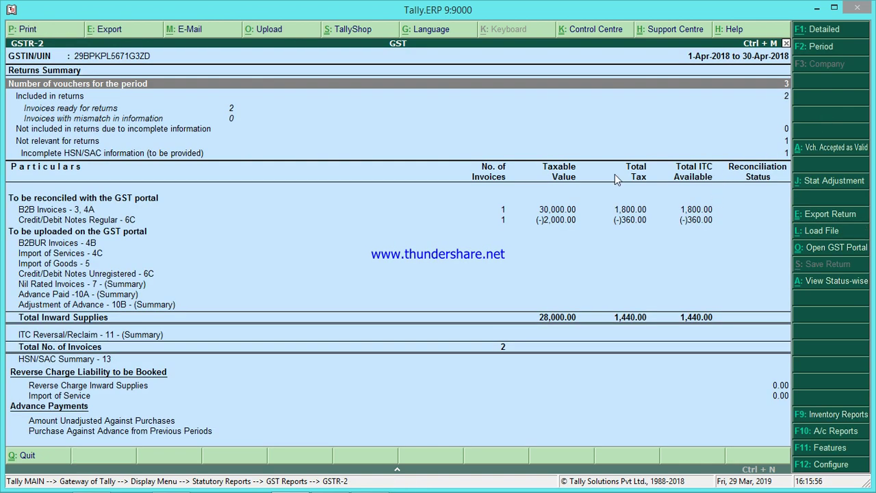
left_click(232, 109)
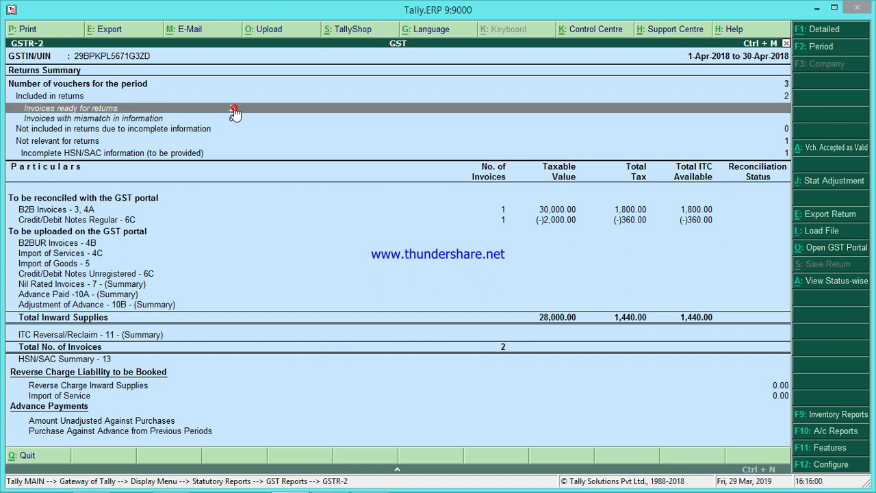
key("Escape")
key("Escape")
key("Escape")
key("Escape")
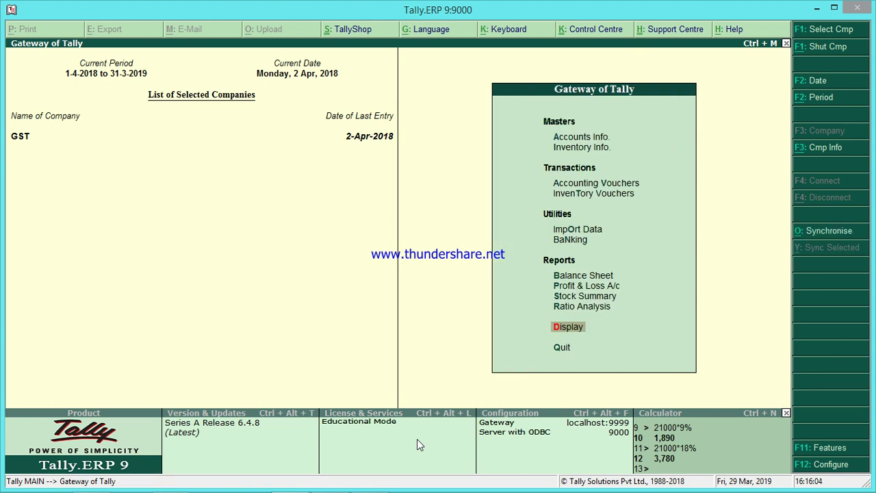
- Start a Credit Note voucher from Accounting Vouchers with original invoice number 1
key("Up")
key("Up")
key("Up")
key("Up")
key("Up")
key("Up")
key("Up")
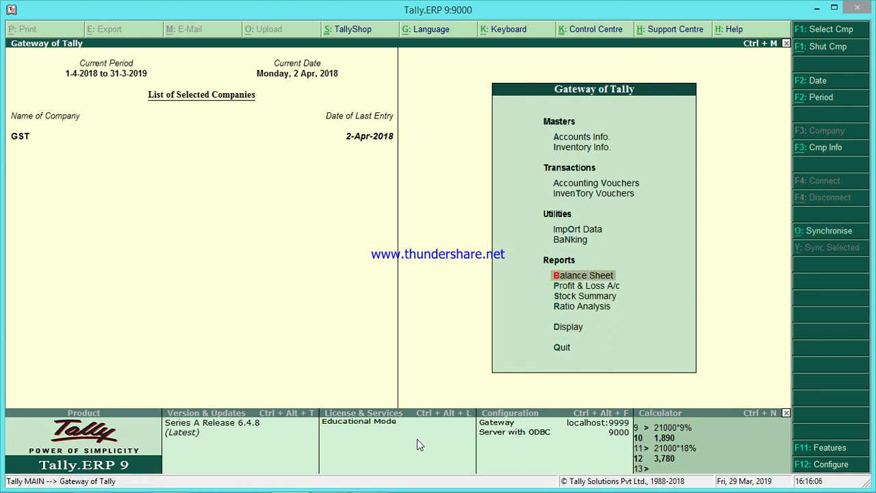
key("Up")
key("Return")
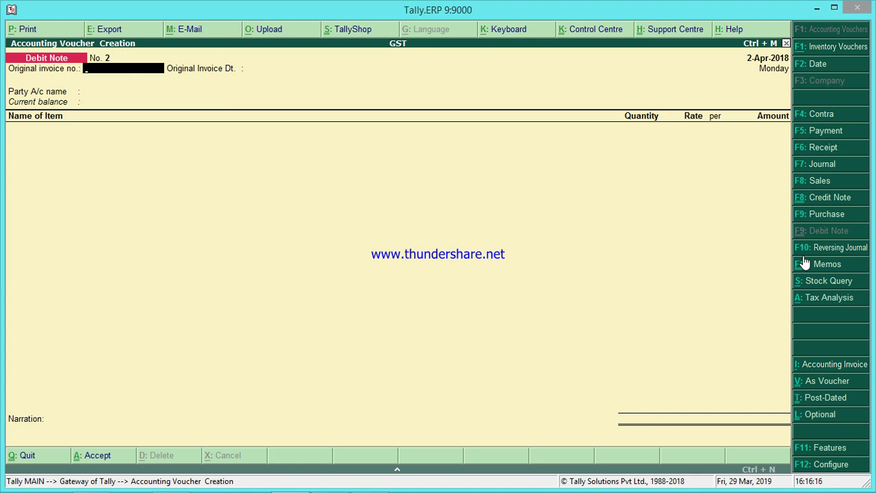
left_click(828, 199)
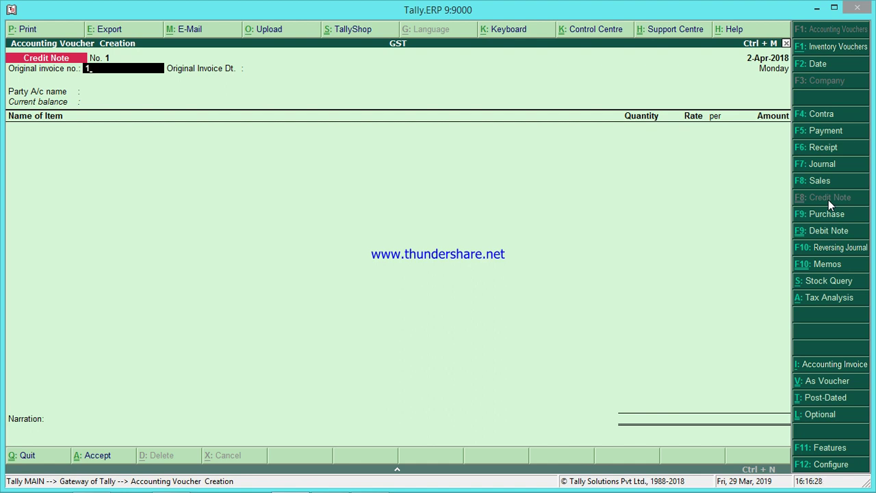
key("Return")
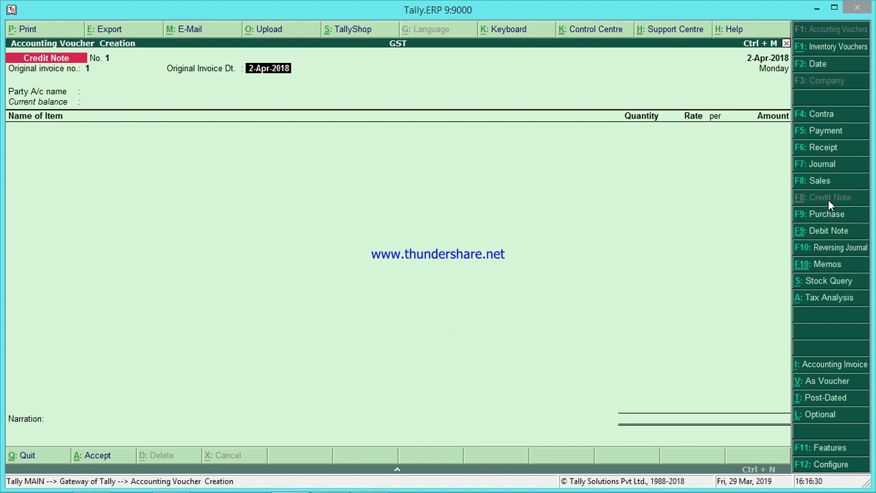
- Accept invoice date 2-Apr-2018 and select CUSTOMER in Karnataka as the party
key("Return")
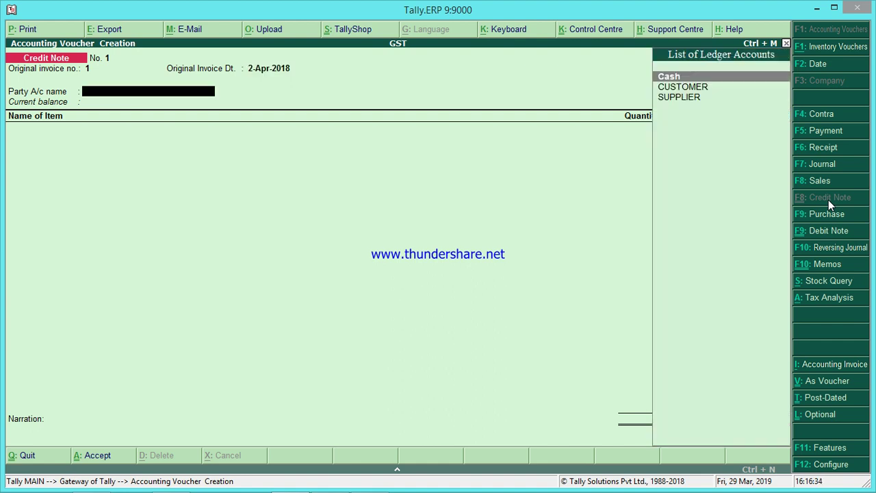
key("Down")
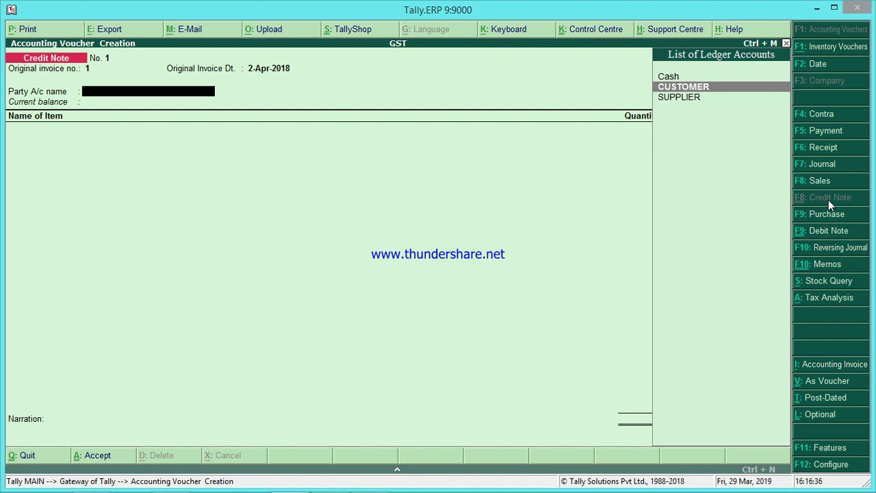
key("Return")
key("Return")
key("Return")
key("Return")
key("Return")
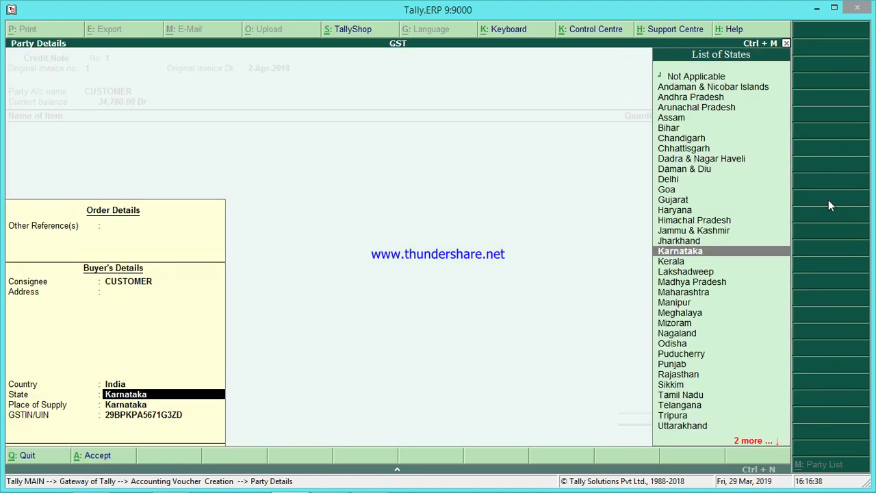
key("Return")
key("Return")
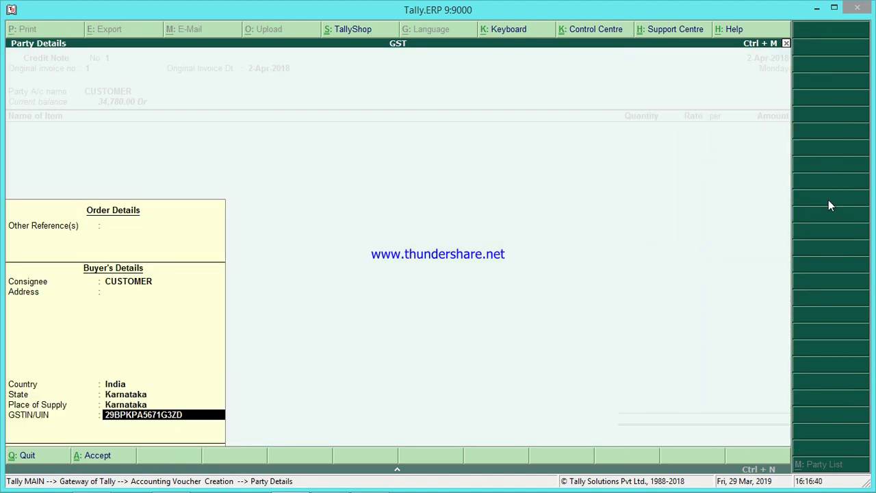
key("Return")
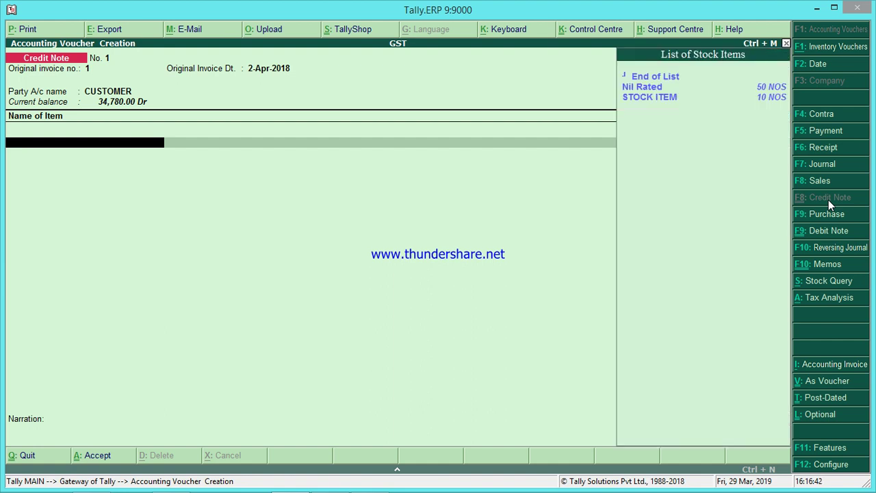
- Add STOCK ITEM, 20 NOS at 300.00 (6,000.00), allocated to SALES
key("Down")
key("Down")
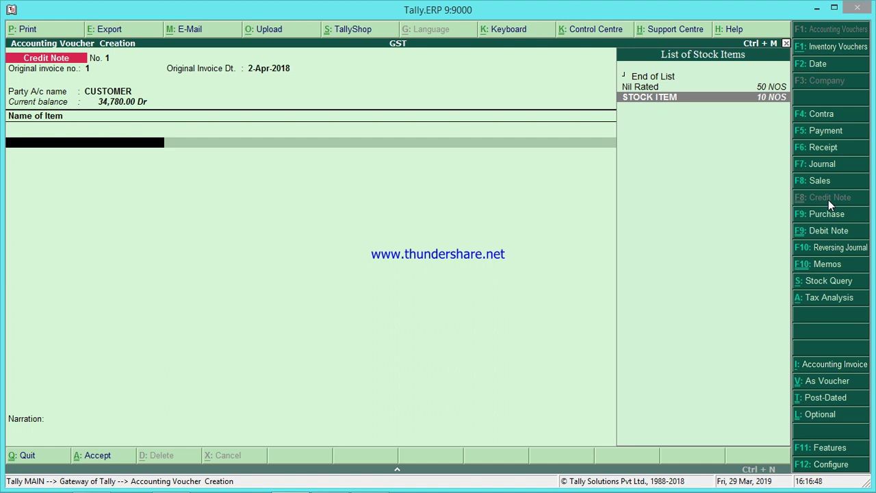
key("Return")
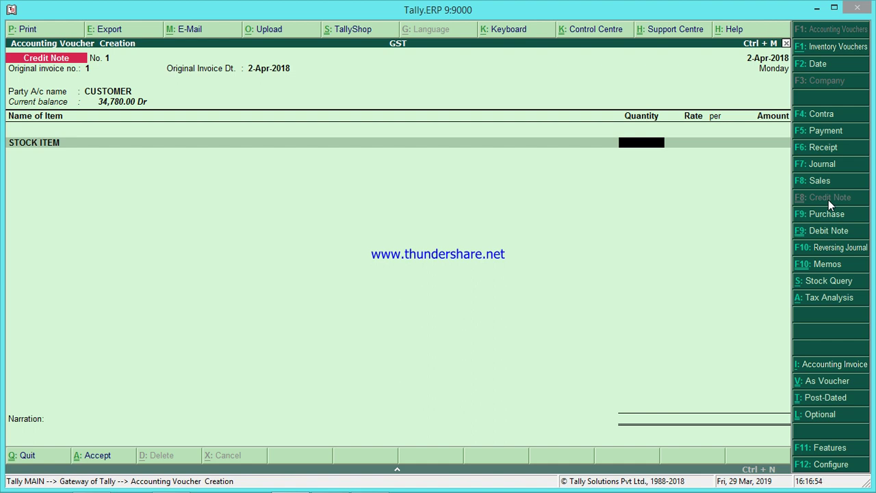
type("20")
key("Return")
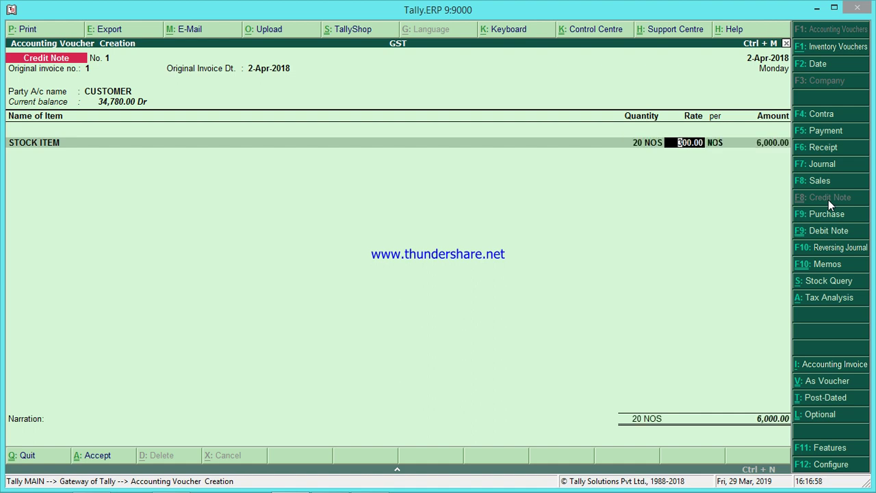
key("Return")
key("Return")
key("Return")
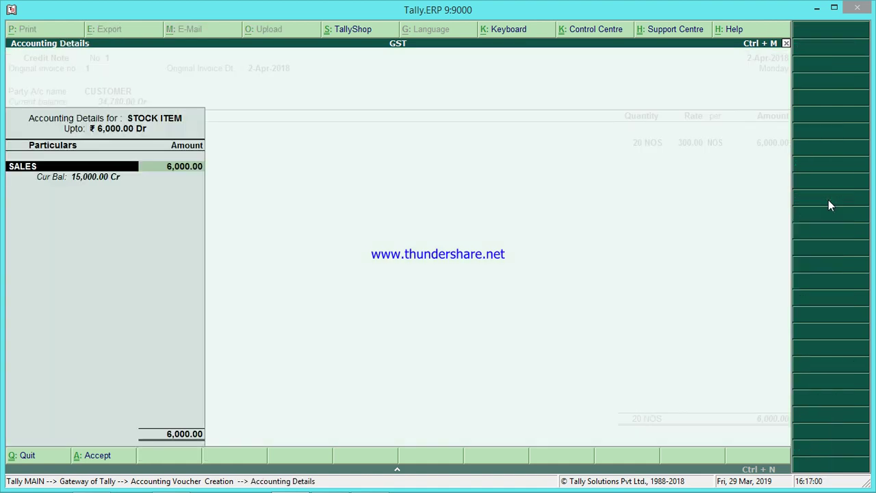
key("Return")
key("Return")
key("Return")
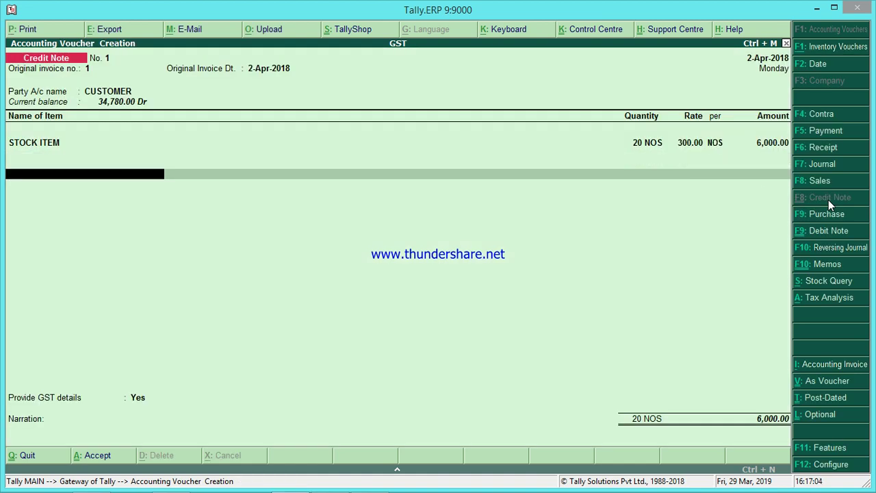
- Add OUTPUT CGST and OUTPUT SGST tax lines of 540.00 each, totalling 7,080.00
key("Return")
type("ou")
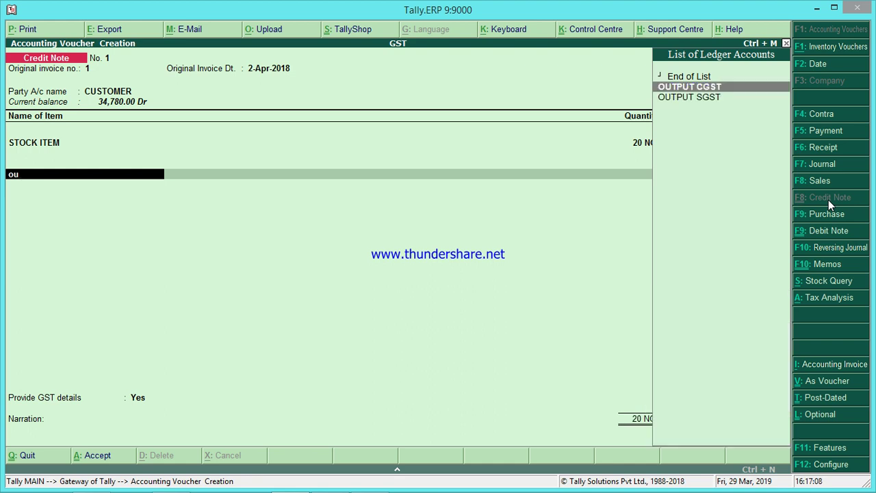
key("Return")
key("Return")
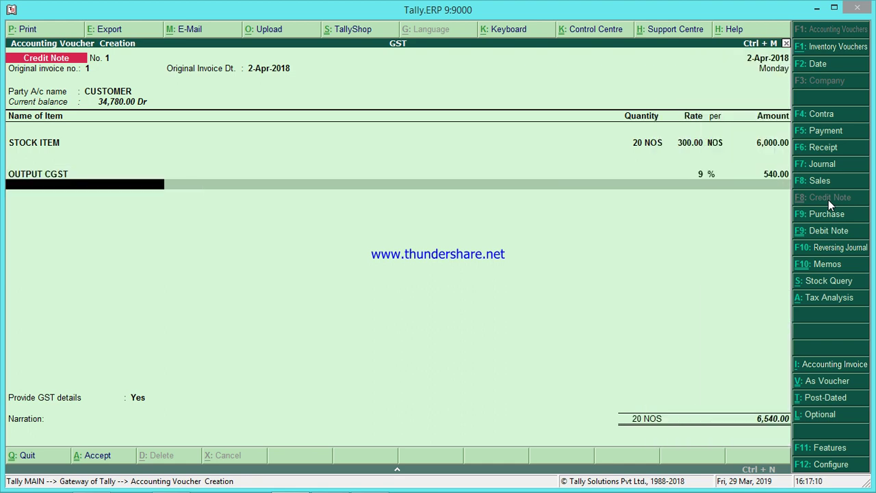
type("Ou")
key("Down")
key("Return")
key("Return")
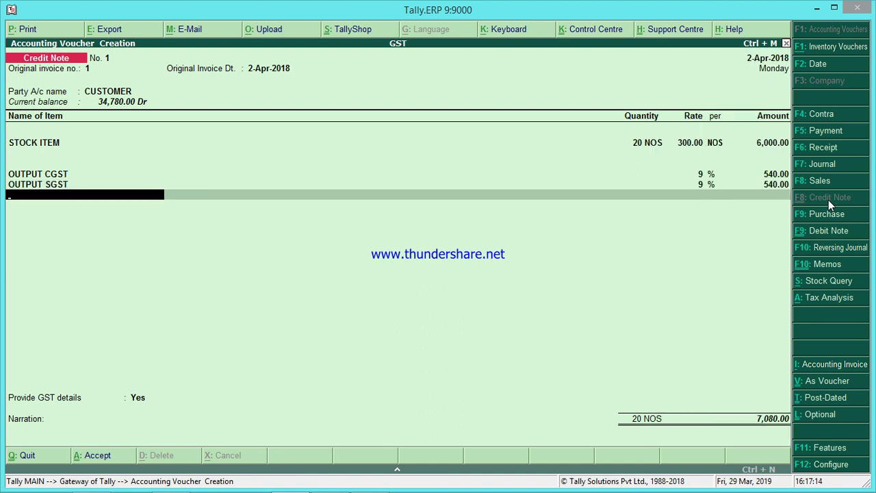
key("Return")
key("Return")
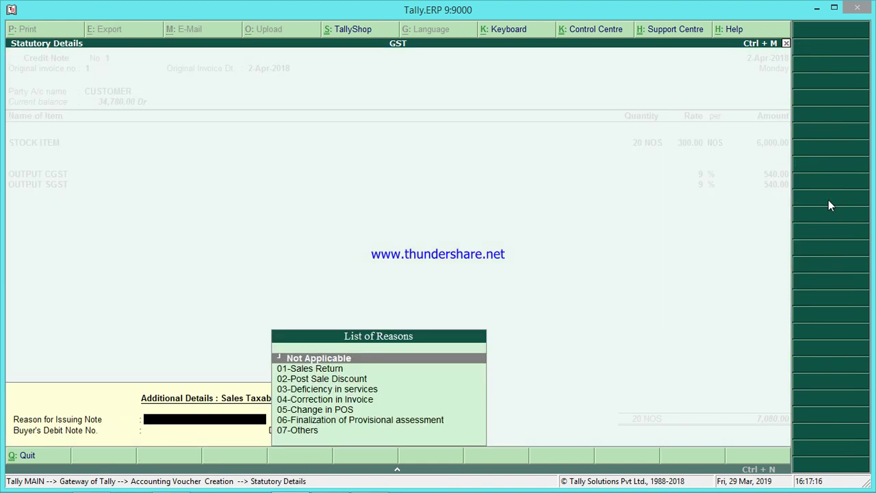
- Set statutory reason 01-Sales Return with buyer's debit note number 1
key("Down")
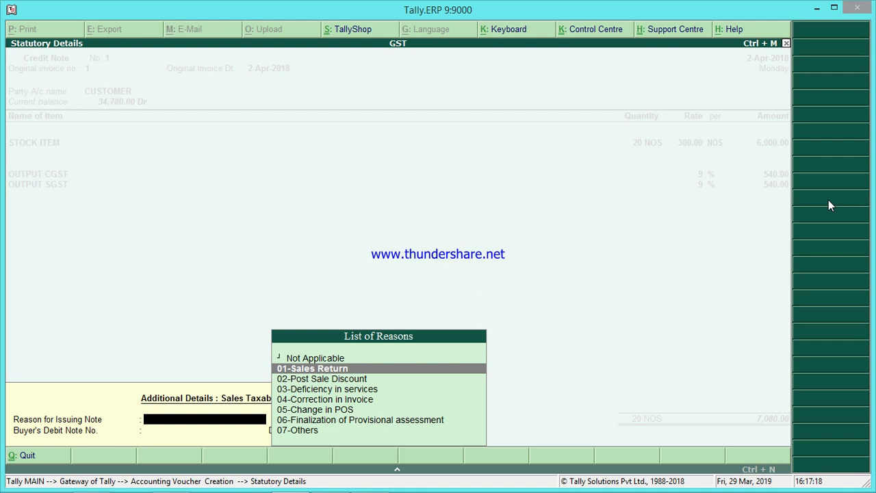
key("Return")
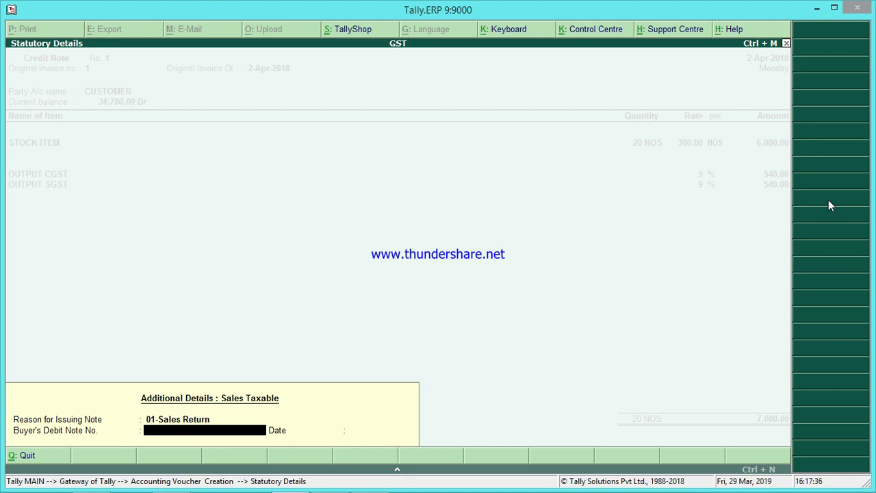
type("1")
key("Return")
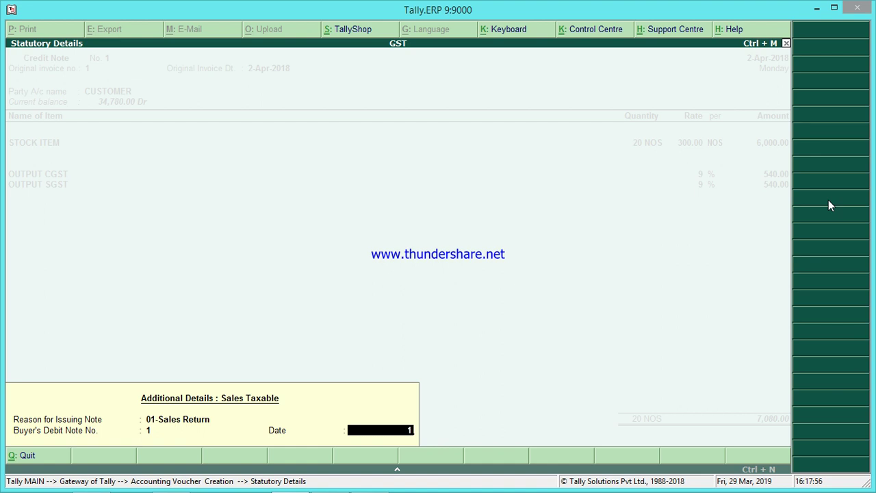
key("BackSpace")
key("BackSpace")
type("1")
key("Return")
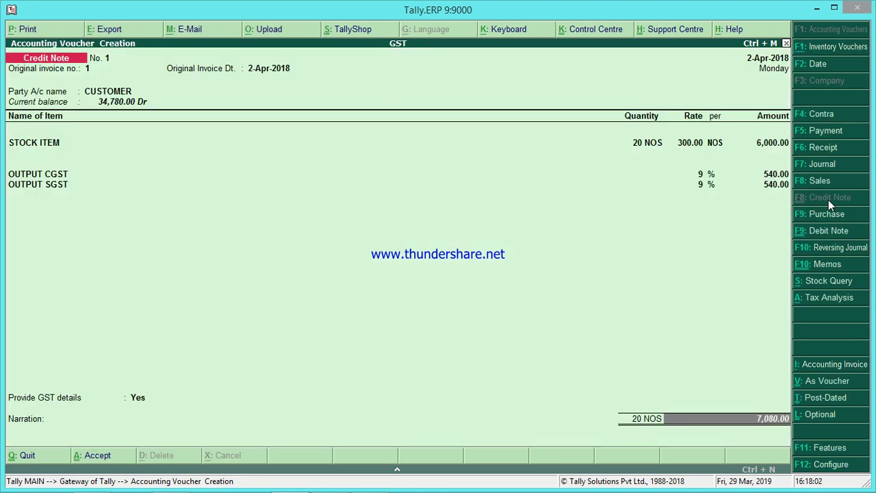
key("Return")
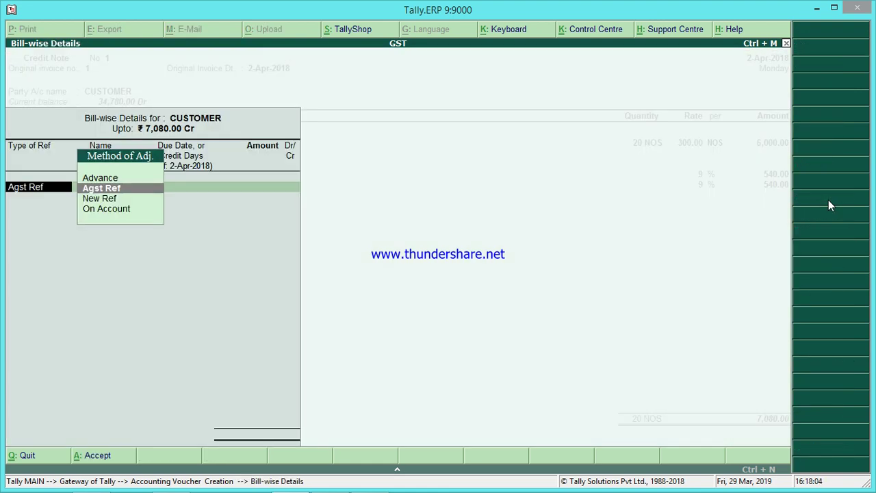
- Adjust Credit Note No. 1 against pending bill 1 for 7,080.00 Cr and save it
key("Return")
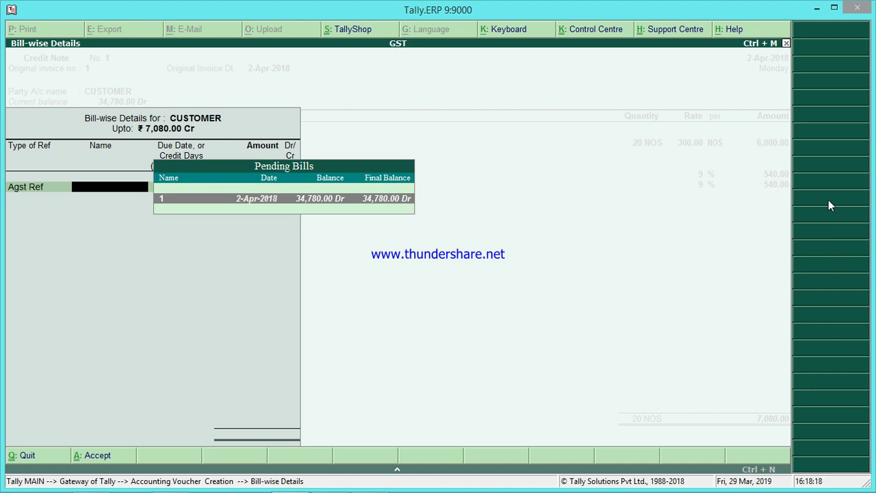
key("Return")
key("Return")
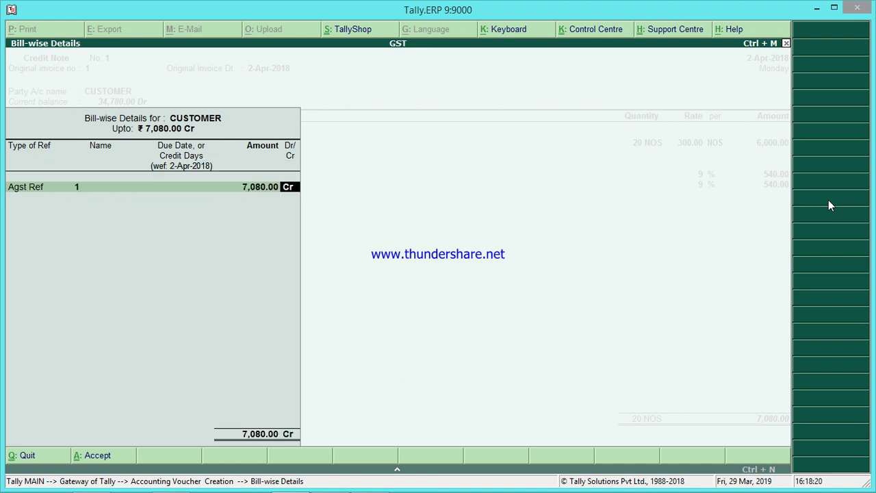
key("Return")
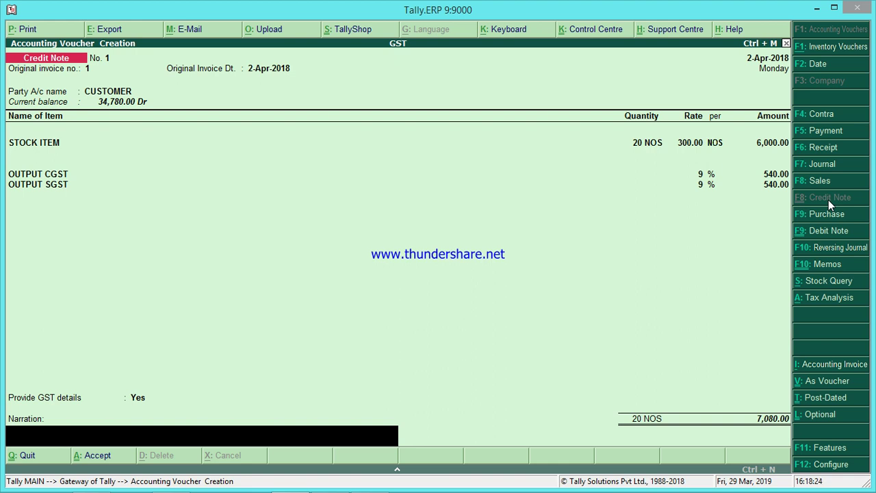
key("Return")
key("Return")
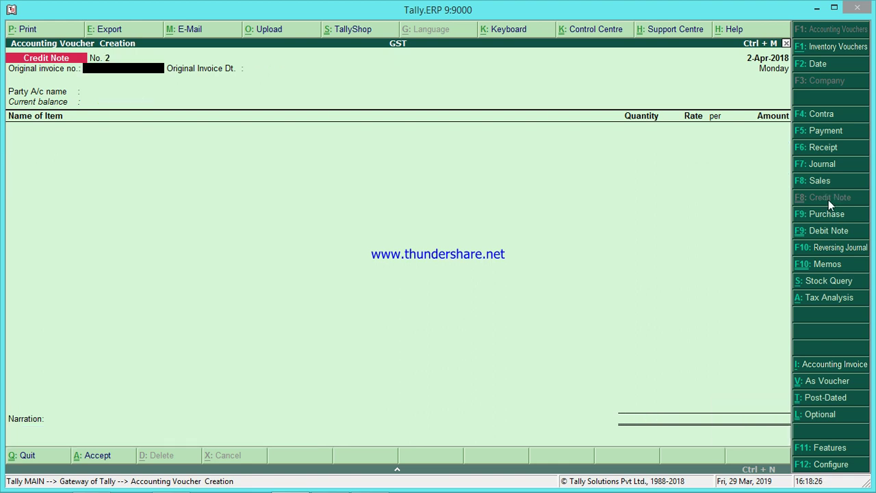
key("Escape")
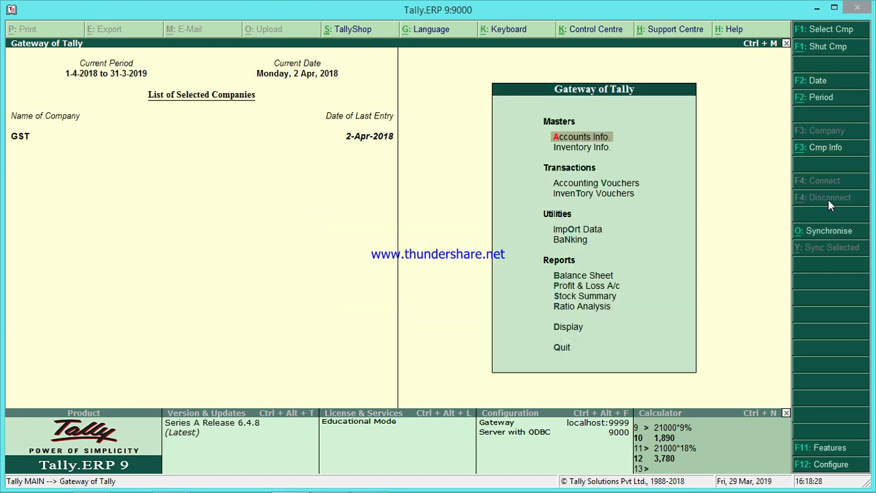
- Open the GSTR-1 return and list the vouchers with incomplete HSN/SAC information
key("d")
key("u")
key("g")
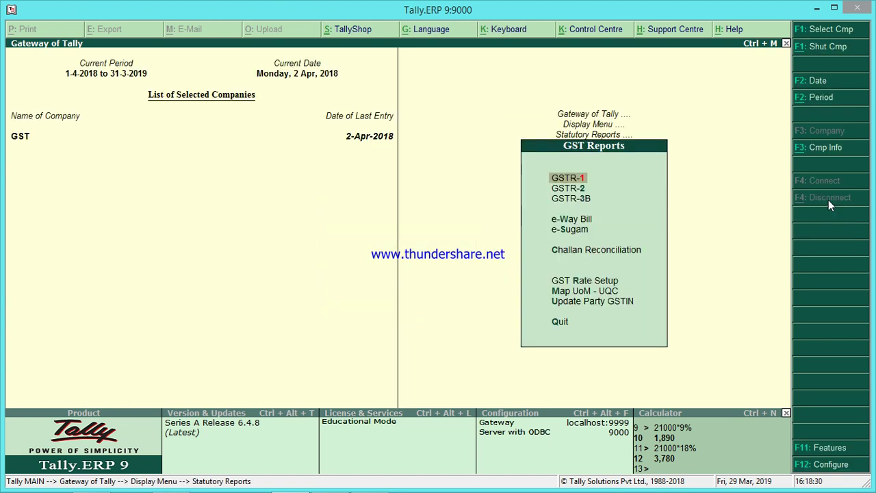
key("Return")
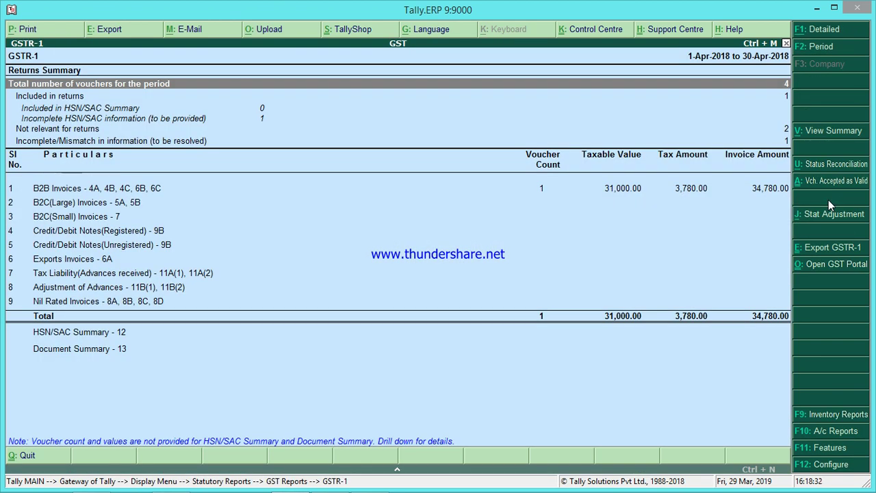
key("Down")
key("Down")
key("Down")
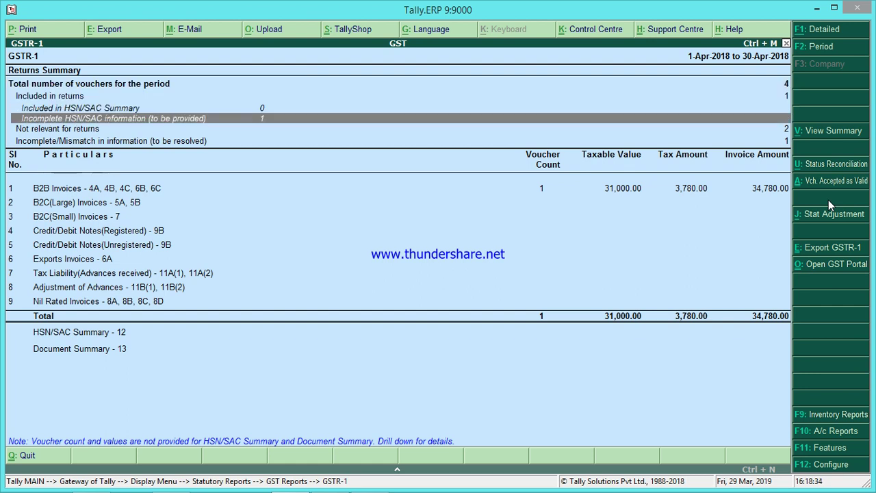
key("Return")
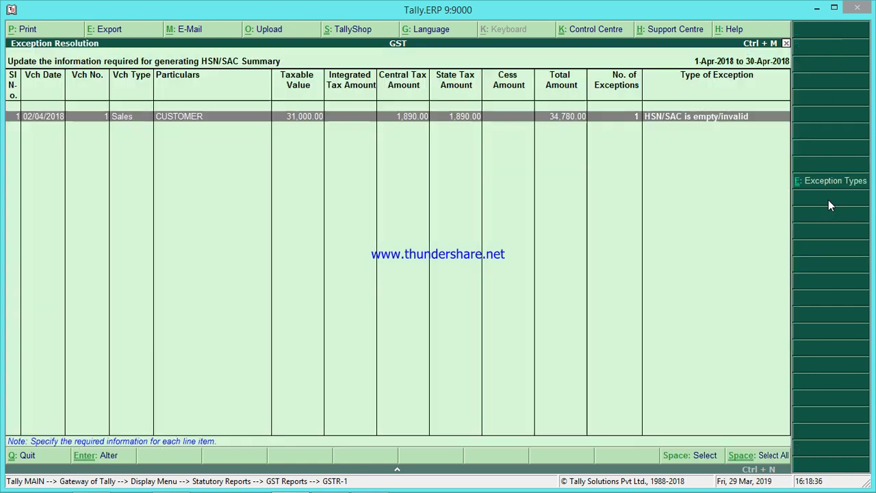
- Give the SALES ledger HSN/SAC 1234567 with description 'abc' and save the correction
key("Return")
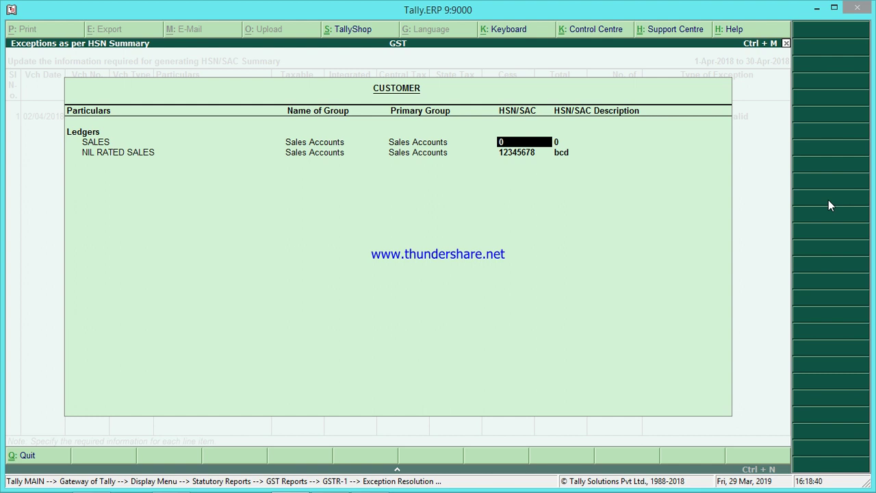
key("BackSpace")
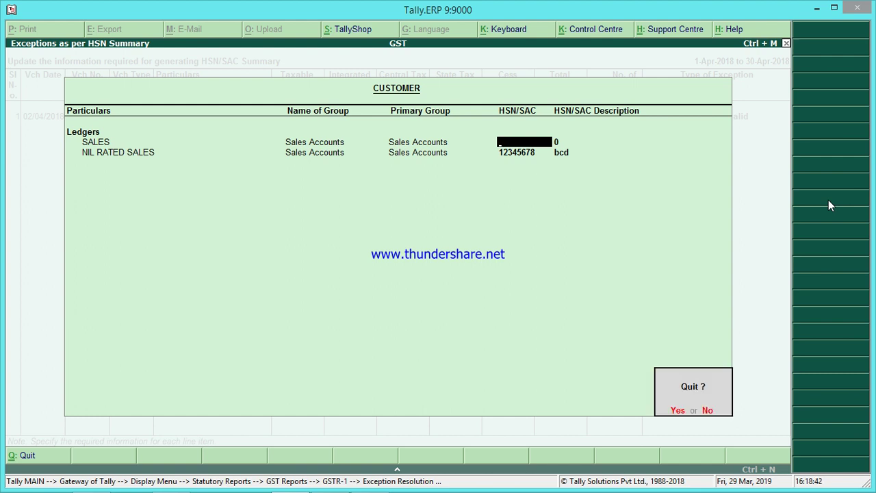
key("Return")
key("Return")
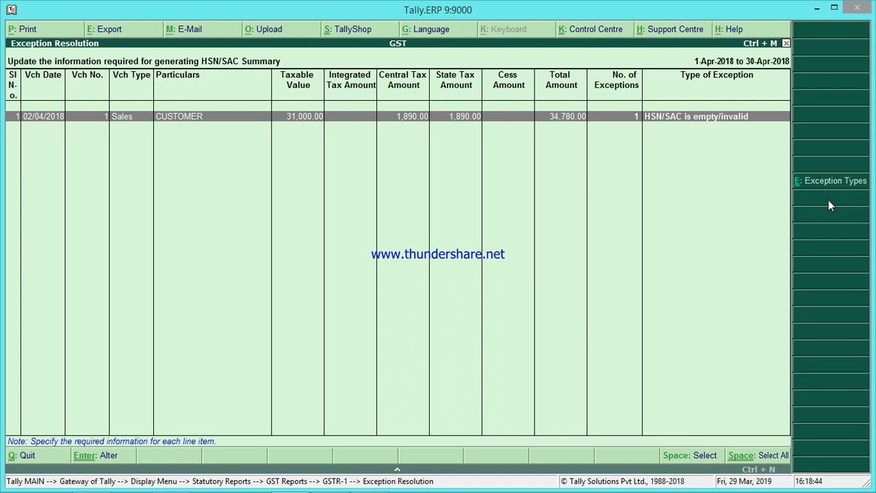
key("Return")
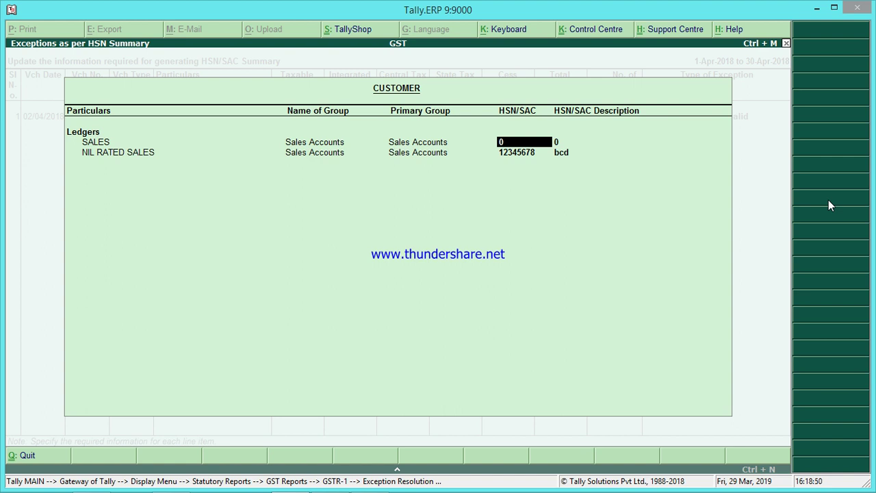
type("123456")
key("Return")
type("abc")
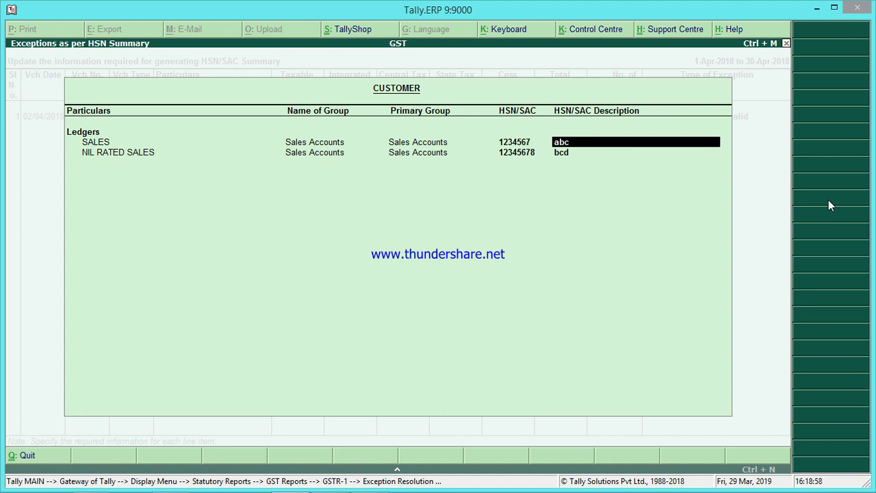
key("Return")
key("Return")
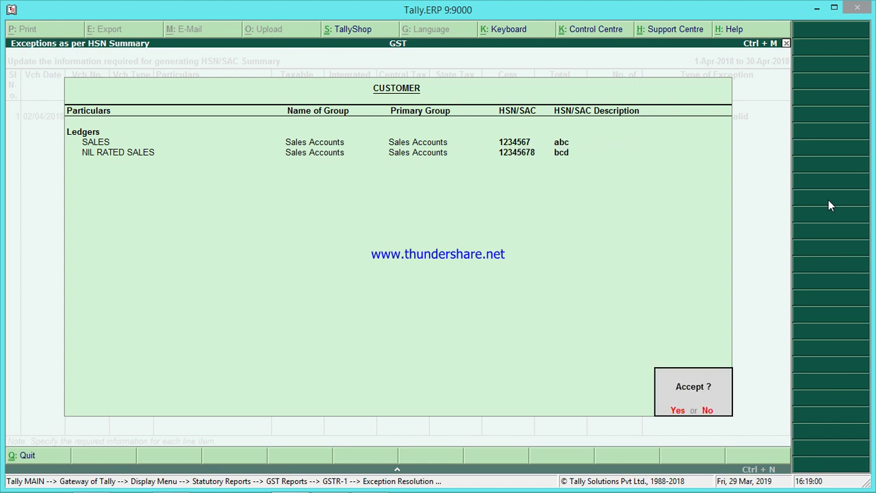
key("Return")
key("Escape")
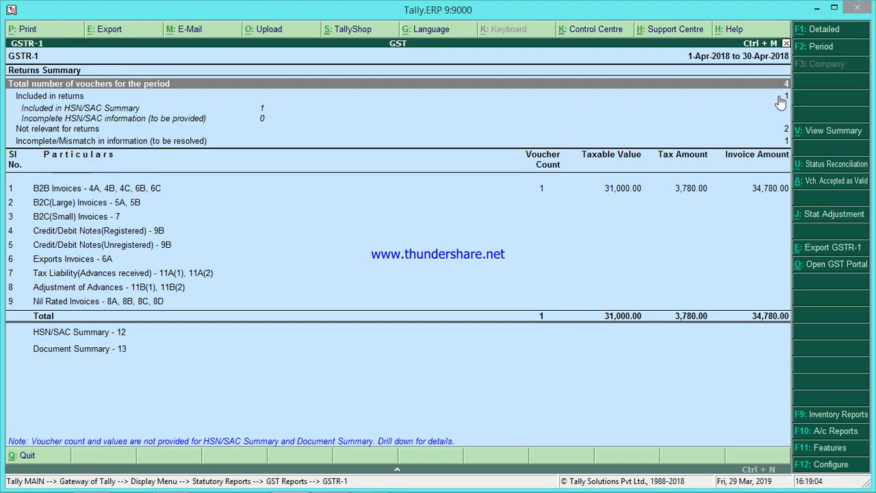
left_click(764, 144)
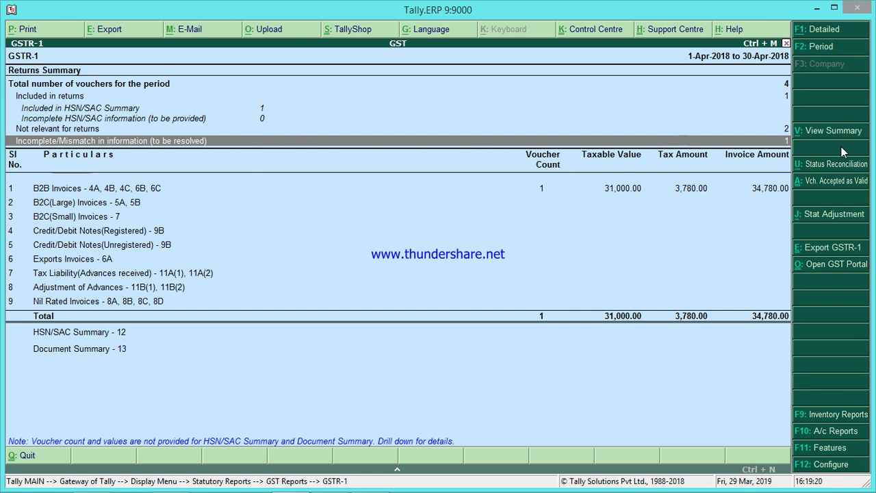
- Accept the credit note's party GSTIN as it stands, verify zero mismatches, and close GSTR-1
left_click(787, 140)
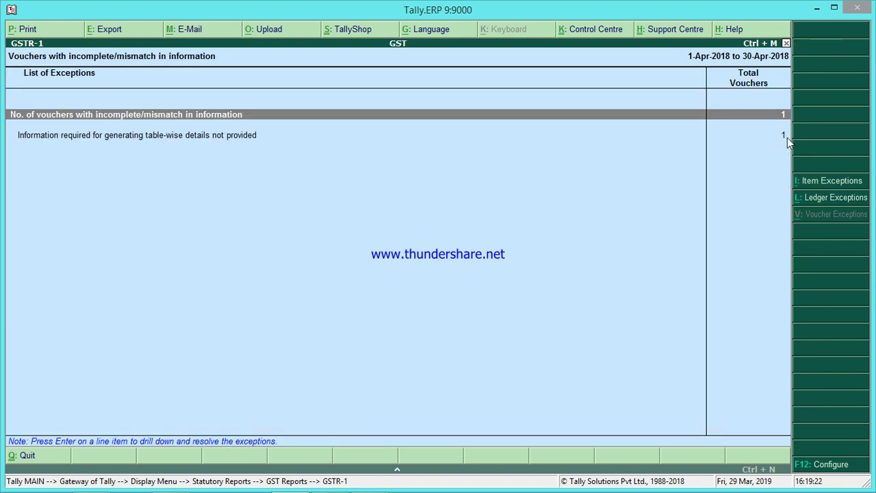
left_click(787, 137)
left_click(787, 138)
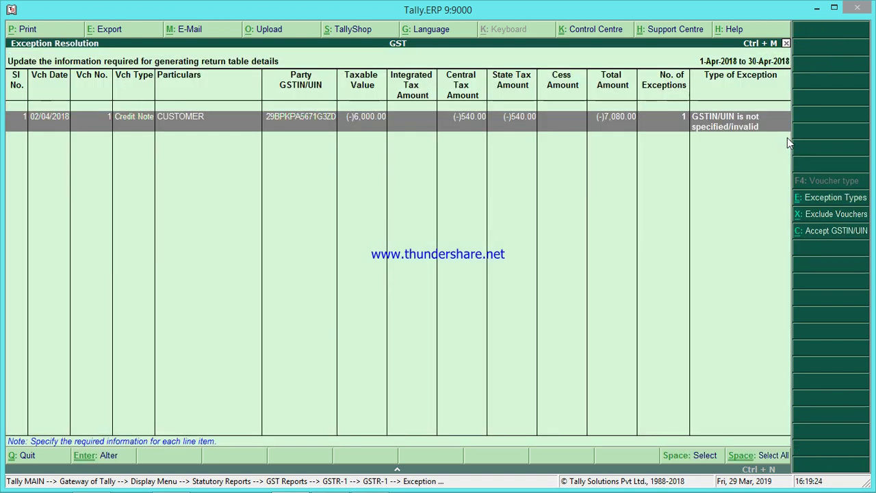
key("Return")
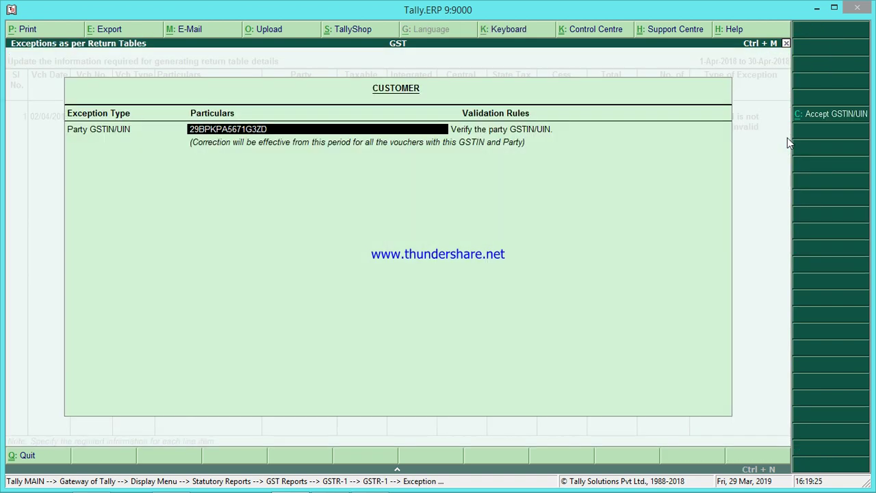
left_click(829, 121)
key("Return")
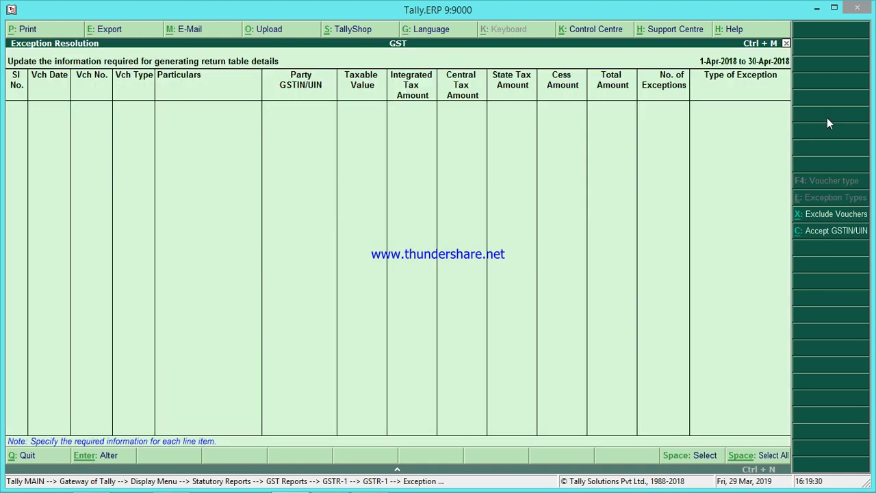
key("Escape")
key("Escape")
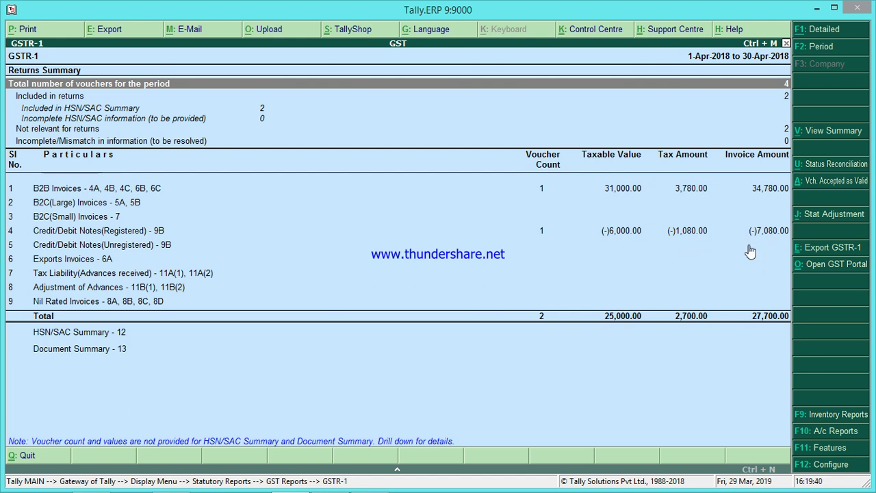
left_click(264, 110)
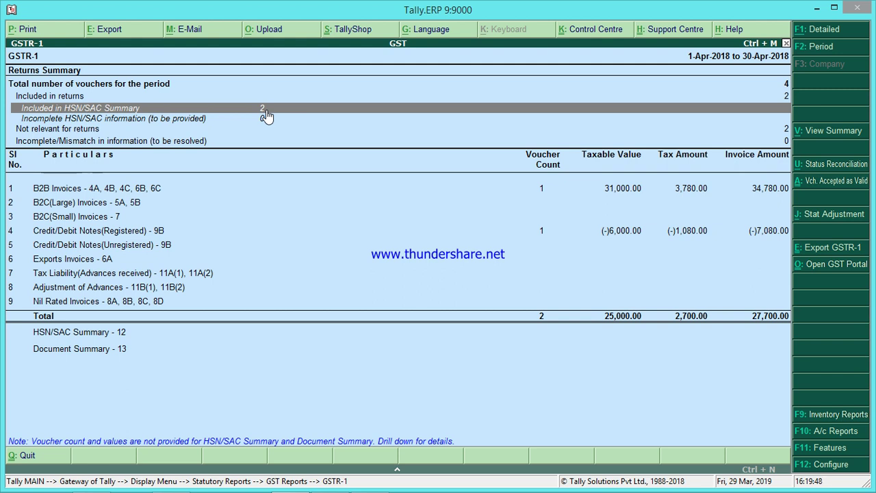
key("Escape")
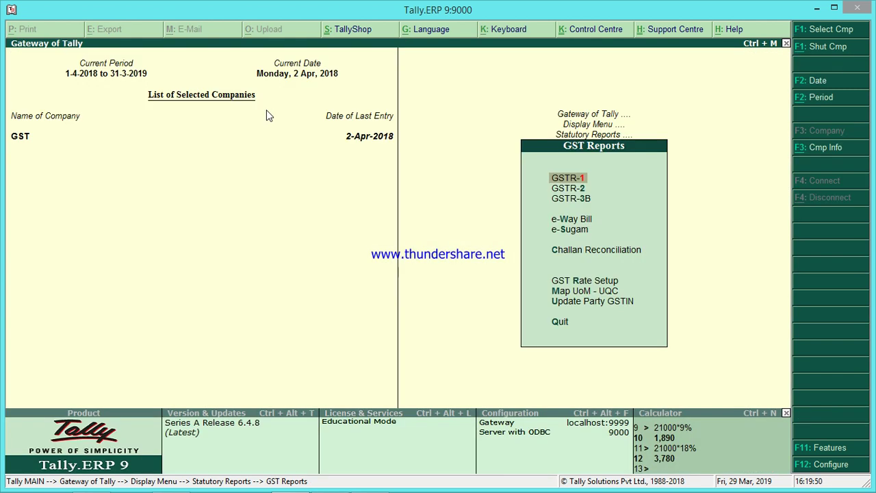
- Review the Duties & Taxes balances under Current Liabilities in the 40,700.00 Balance Sheet
key("Escape")
key("Escape")
key("Escape")
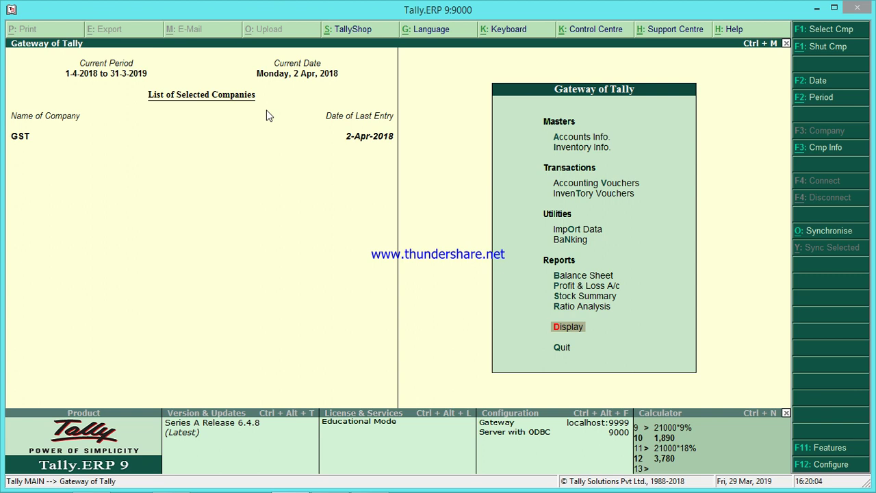
key("b")
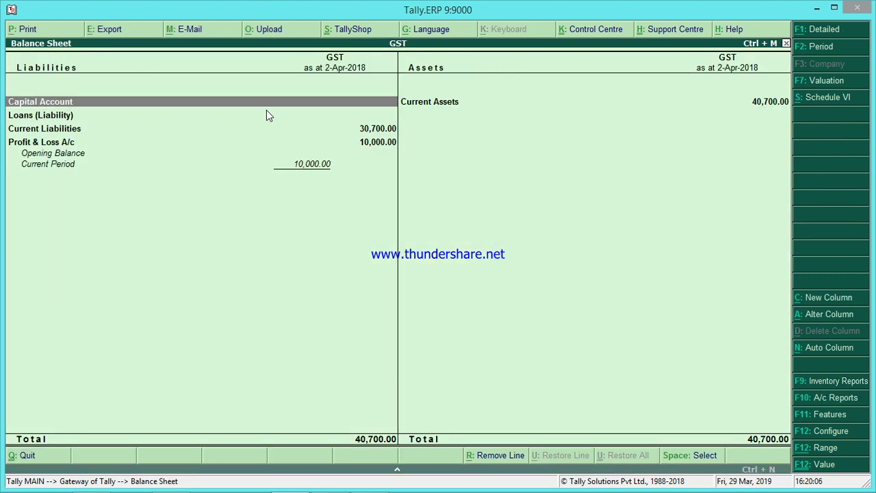
key("Down")
key("Down")
key("Return")
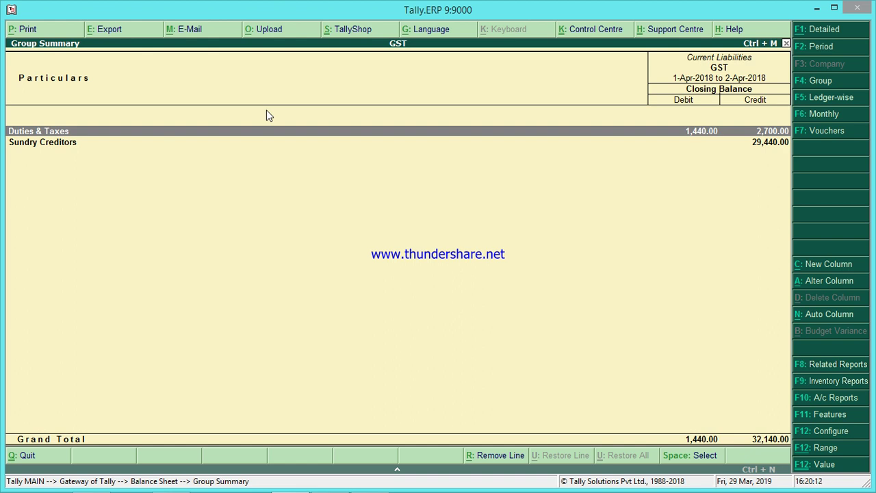
key("Return")
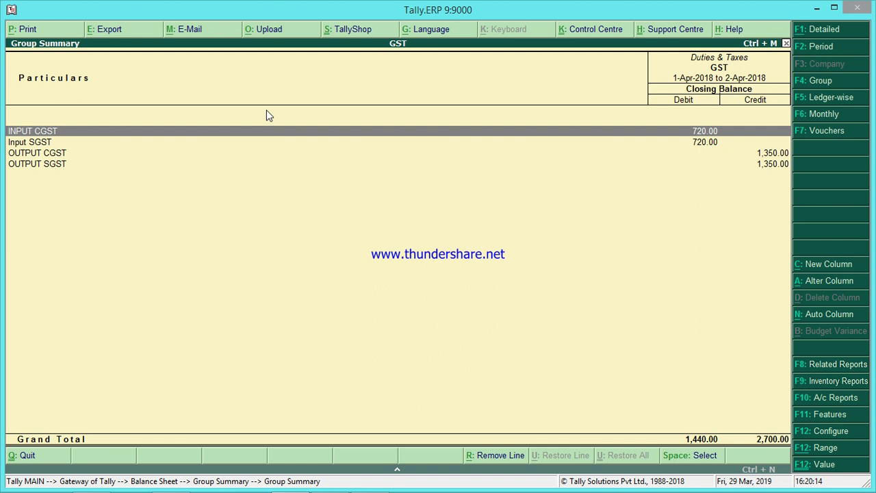
key("Escape")
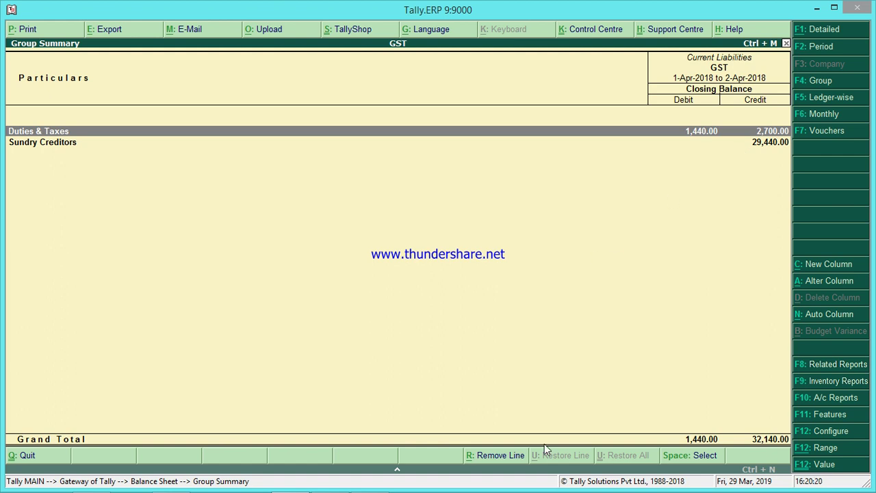
left_click(397, 470)
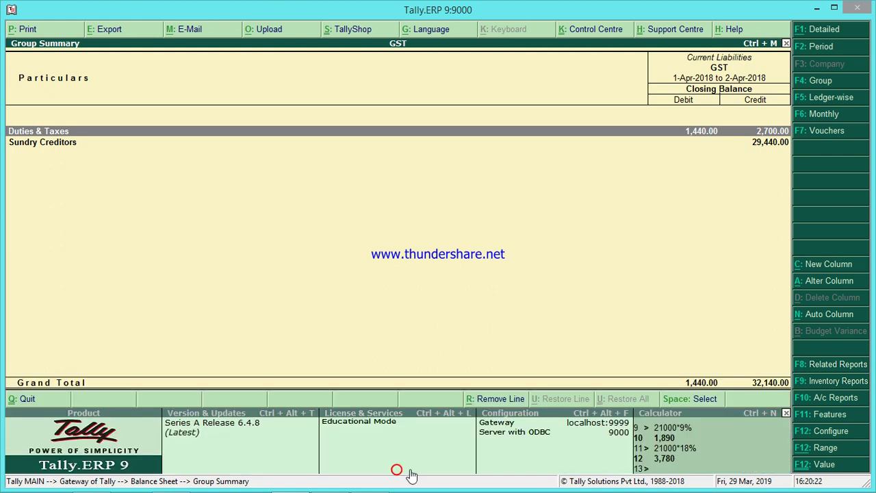
left_click(687, 468)
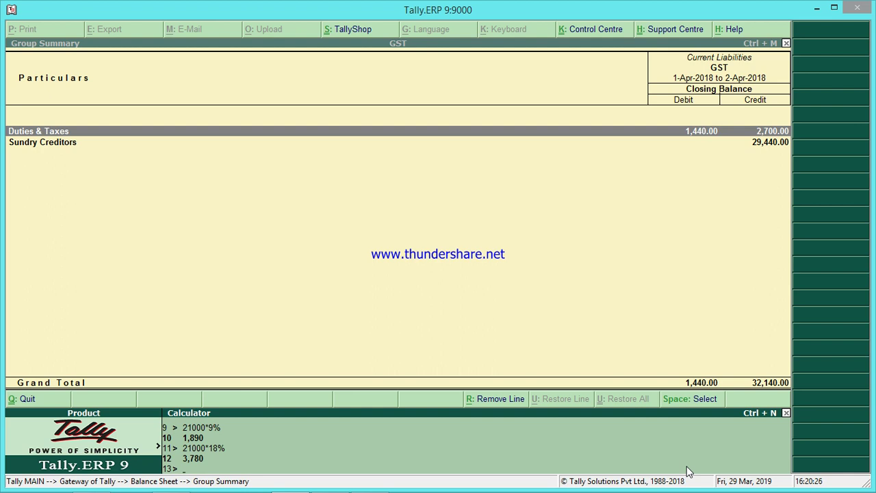
key("ctrl+m")
key("Escape")
key("Escape")
key("Escape")
key("Escape")
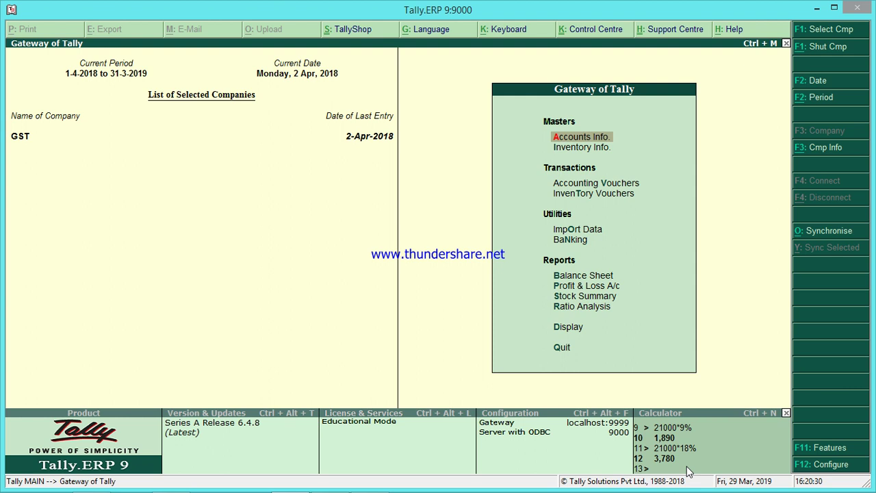
- Start a Journal voucher debiting OUTPUT CGST 1,350.00
key("Down")
key("Down")
key("Return")
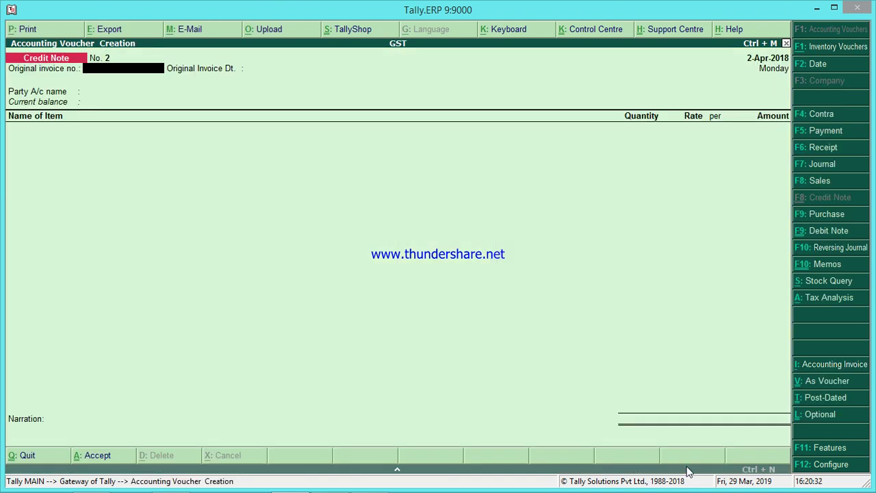
left_click(816, 165)
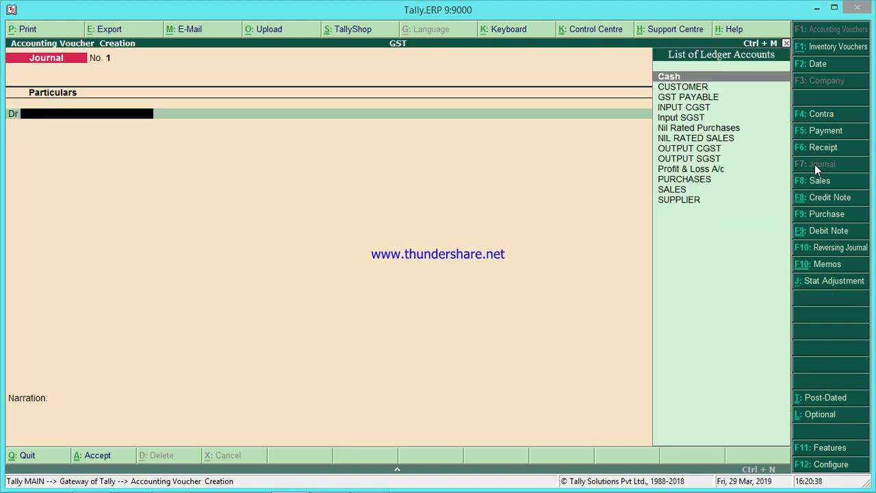
type("Ou")
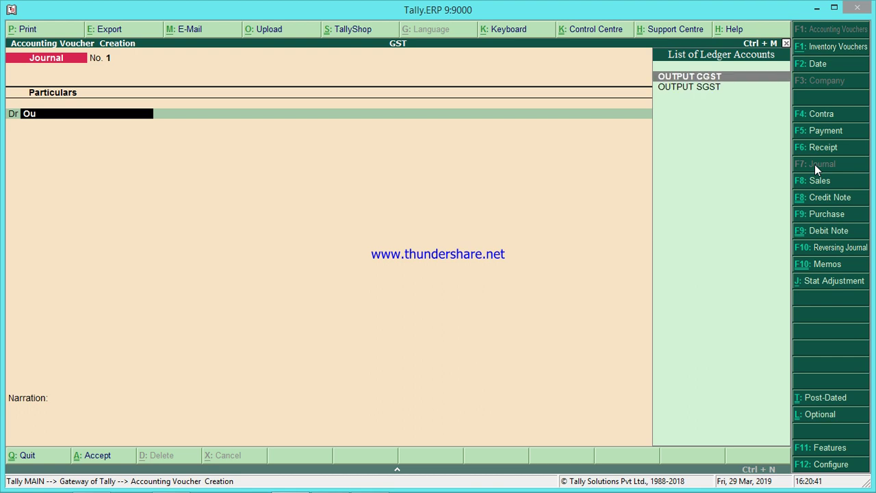
key("Return")
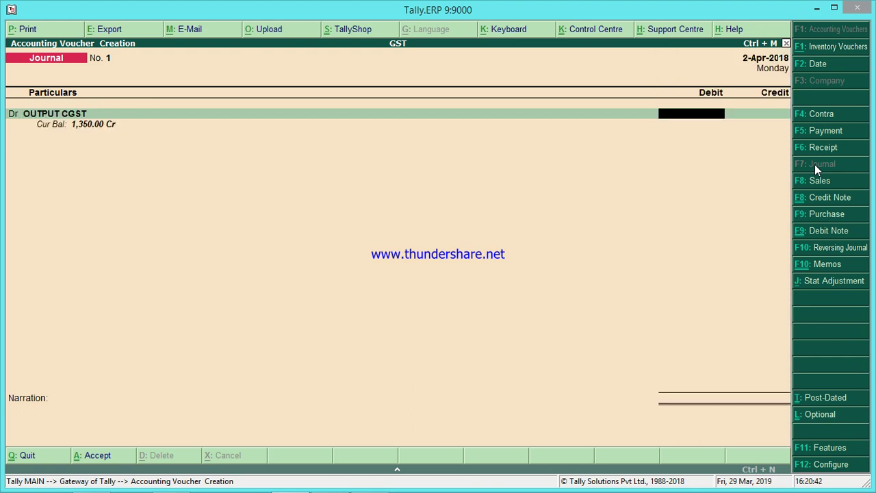
type("1350")
key("Return")
key("Return")
- Add a second debit line of 1,350.00 to OUTPUT SGST
type("O")
key("BackSpace")
key("BackSpace")
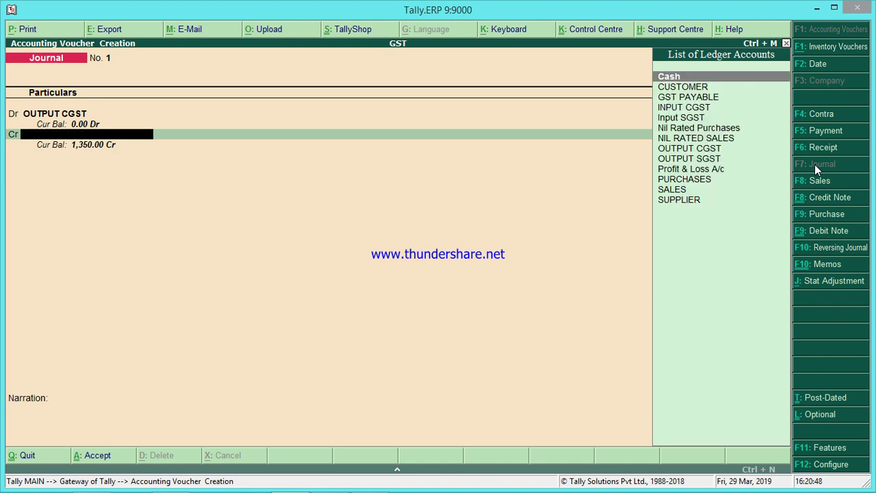
type("d")
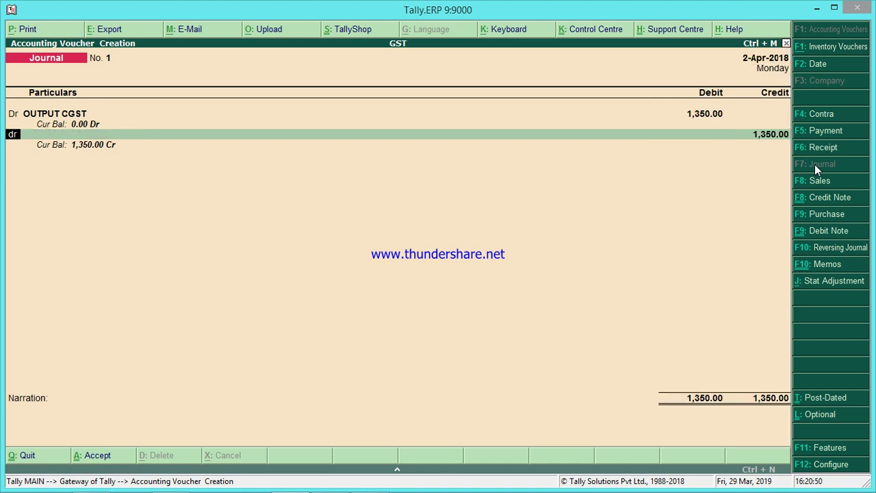
key("Return")
type("Out")
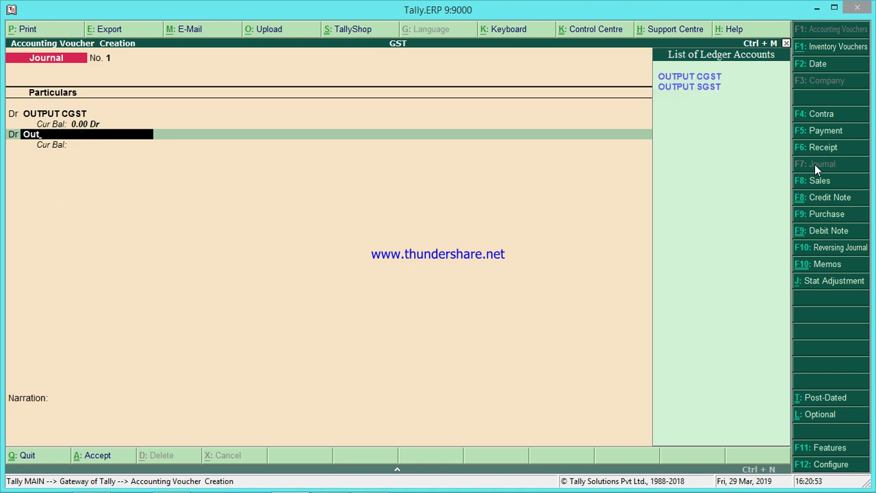
key("Down")
key("Return")
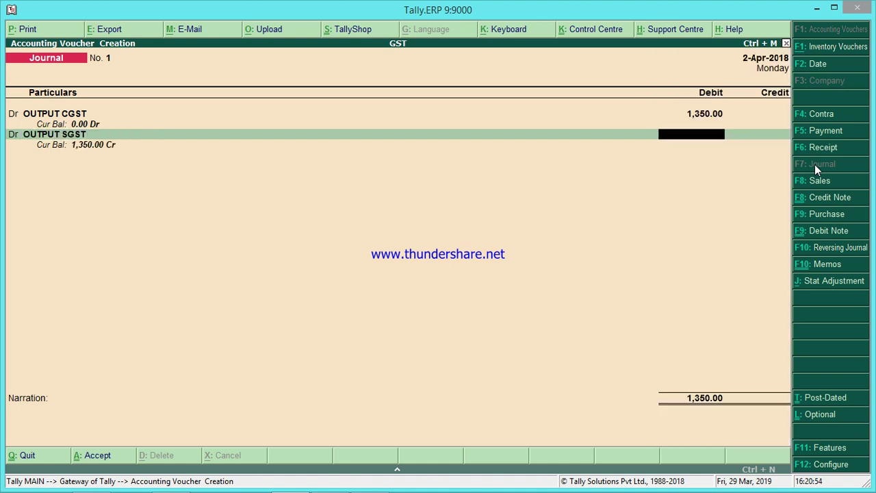
type("1350")
key("Return")
key("Return")
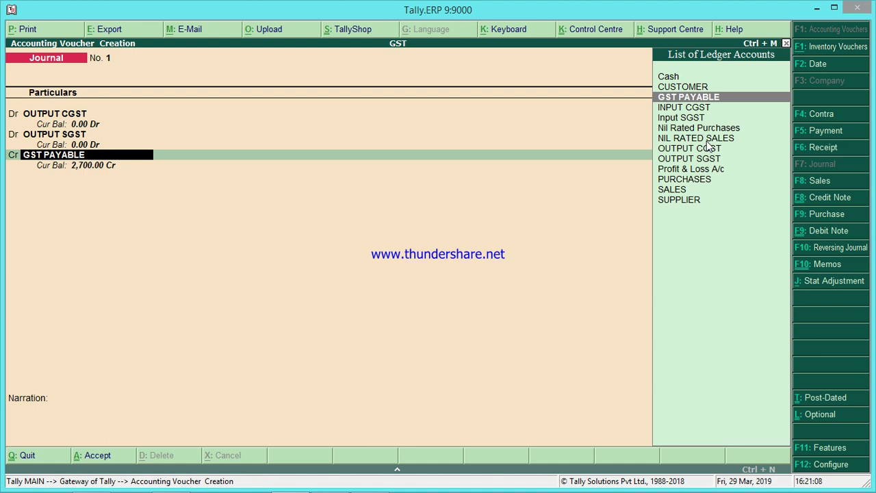
- Pick INPUT CGST as the credit ledger, then quit the journal without saving
type("Inp")
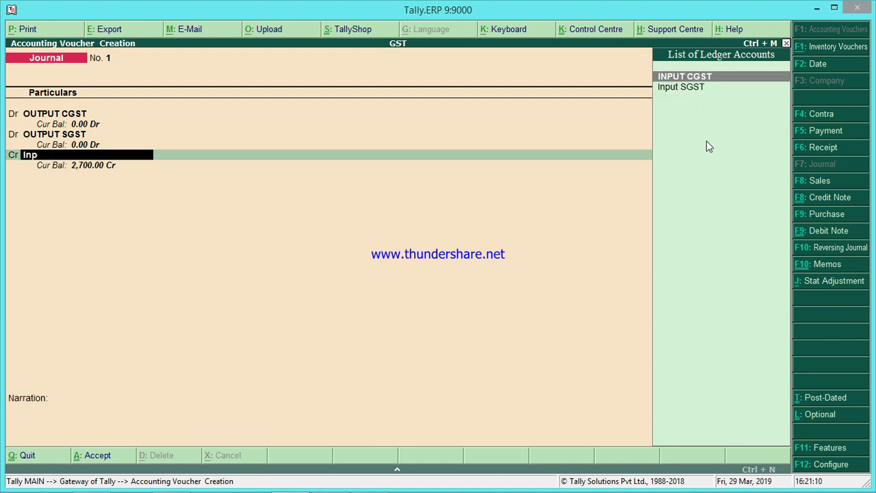
key("Down")
key("Up")
key("Return")
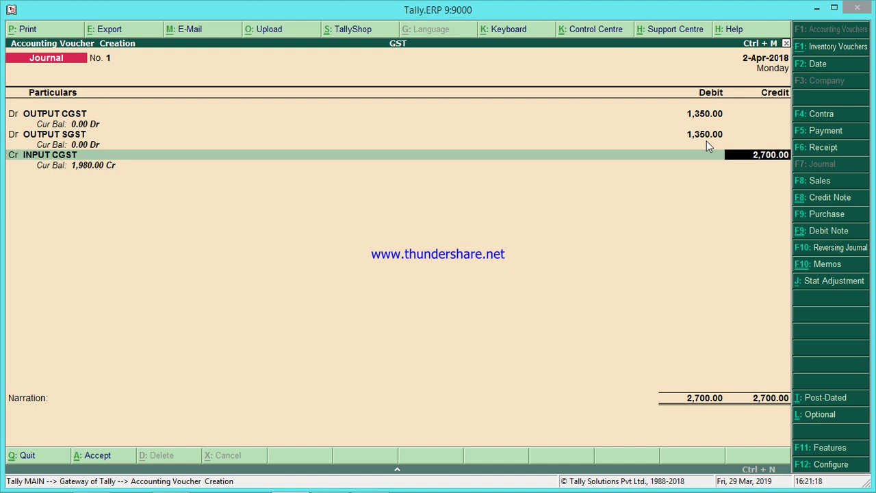
key("BackSpace")
key("Return")
key("BackSpace")
key("BackSpace")
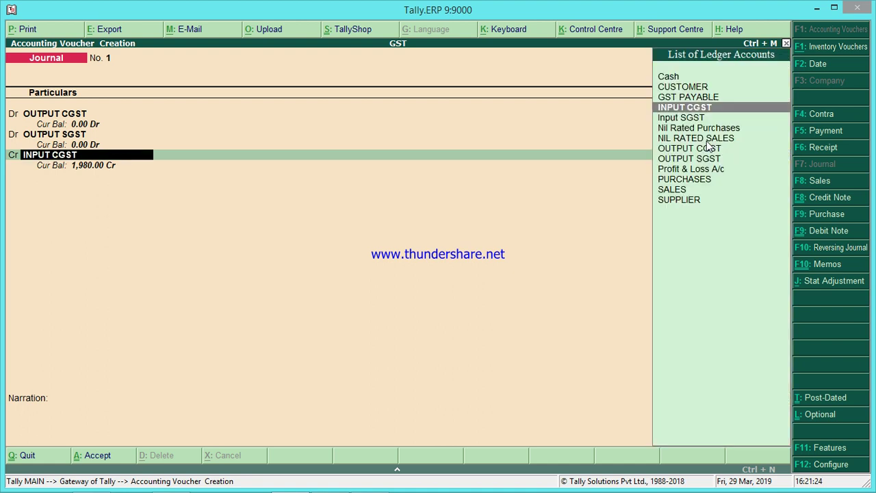
key("Escape")
key("y")
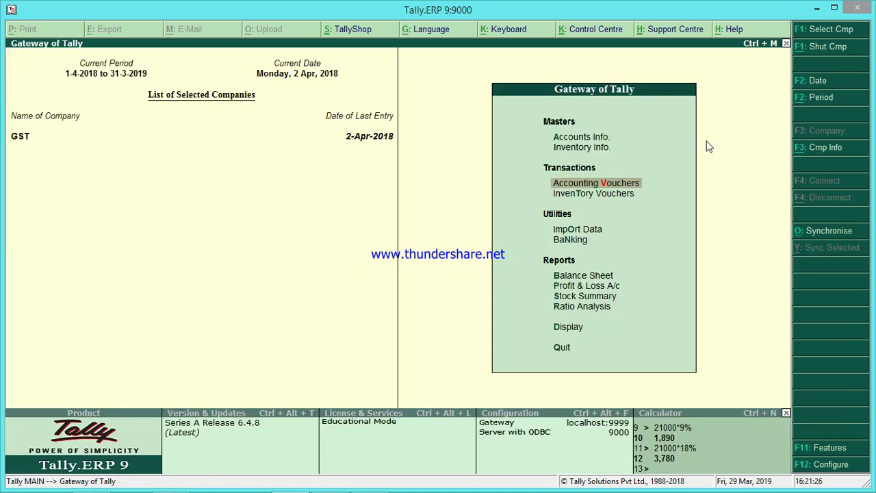
key("b")
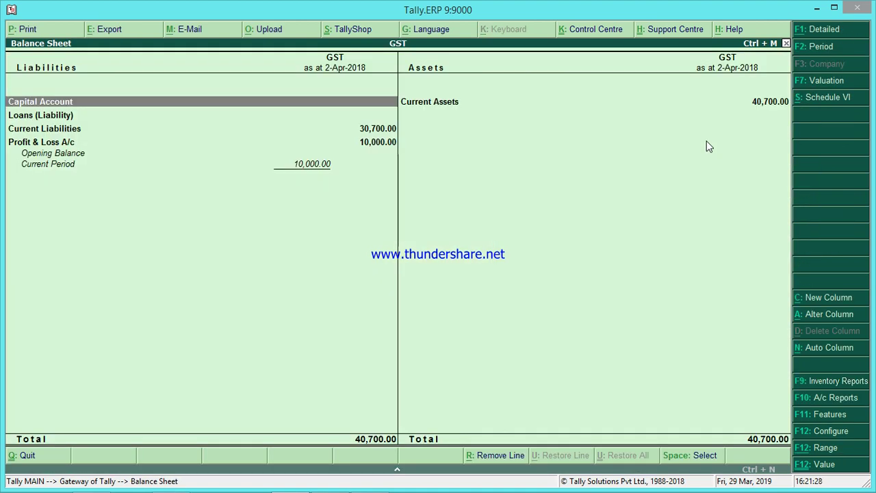
key("Down")
key("Down")
key("Return")
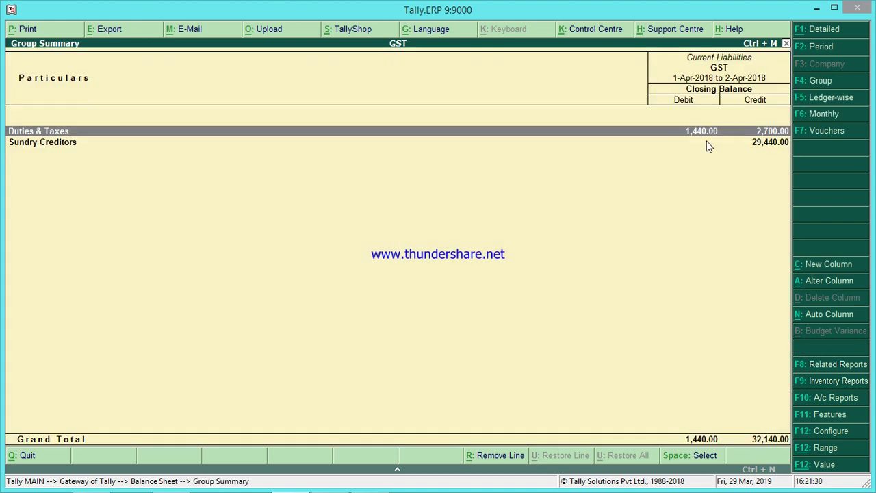
key("Return")
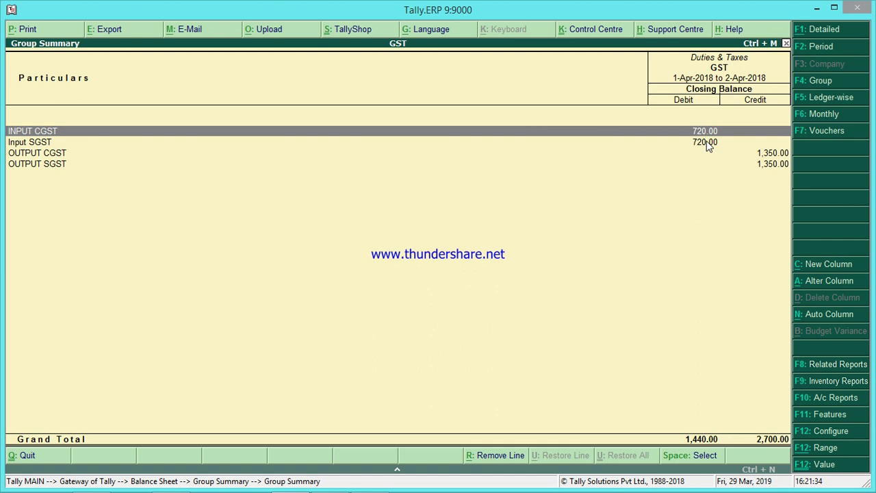
key("Escape")
key("Escape")
key("Escape")
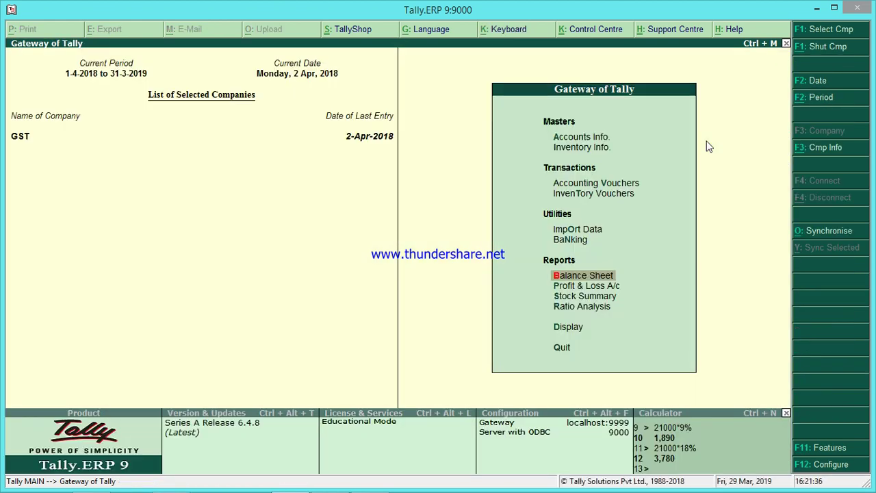
key("v")
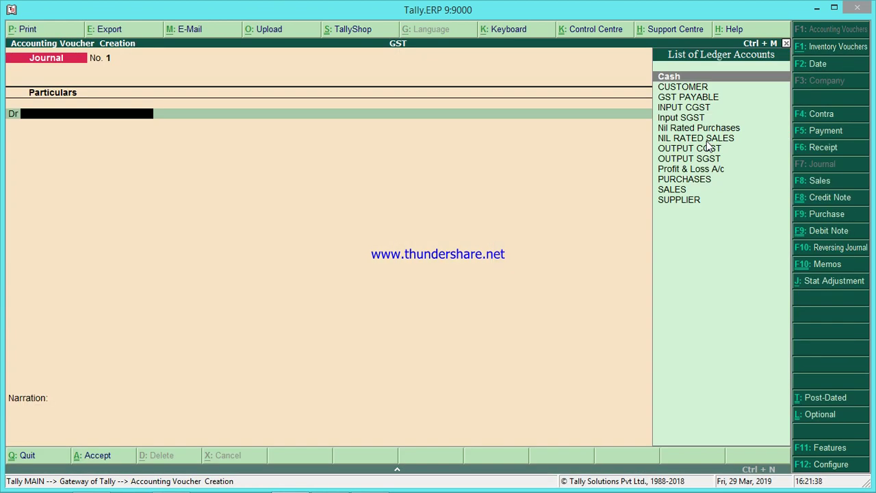
- Set the journal voucher date to 2-Apr-2018
left_click(815, 63)
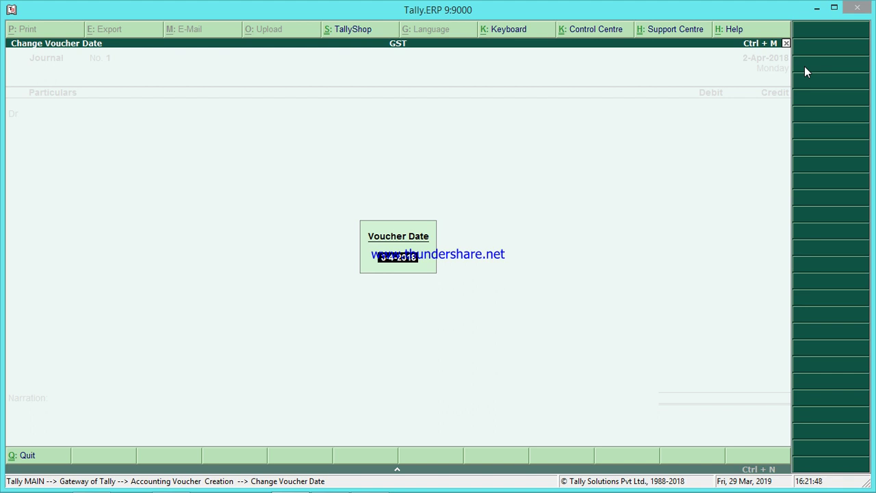
type("1-4")
key("Return")
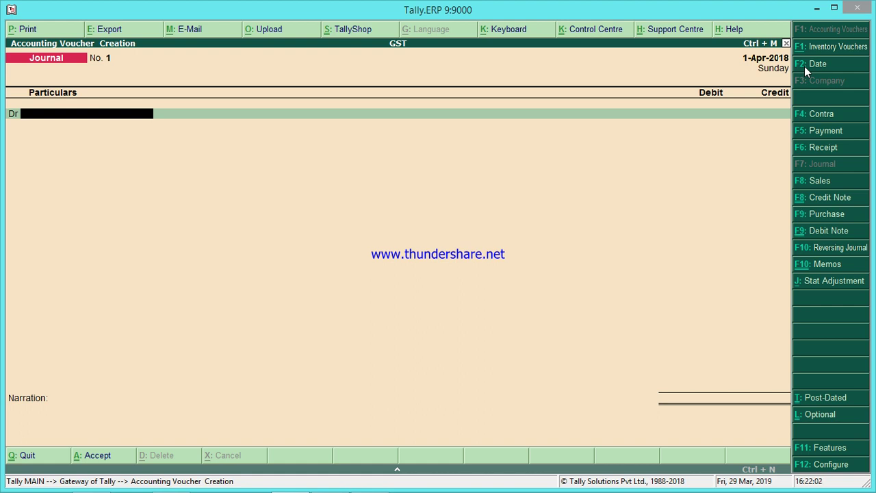
key("XF86AudioRaiseVolume")
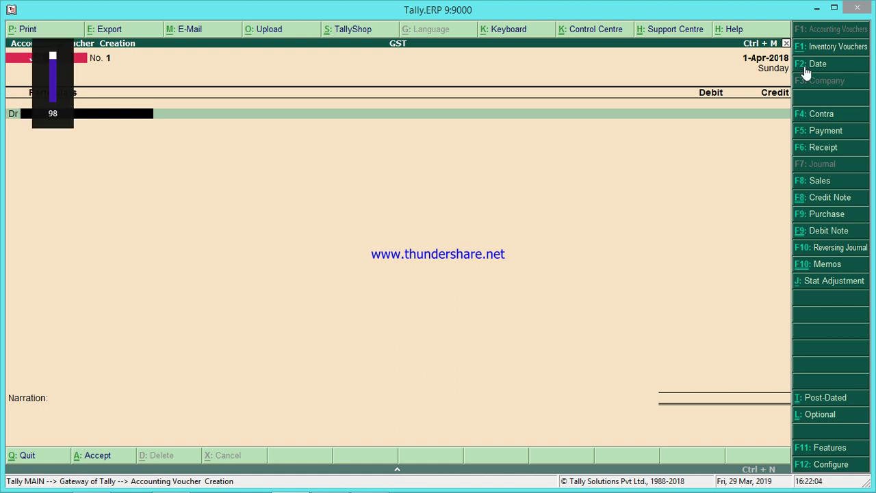
left_click(806, 69)
type("2")
key("Return")
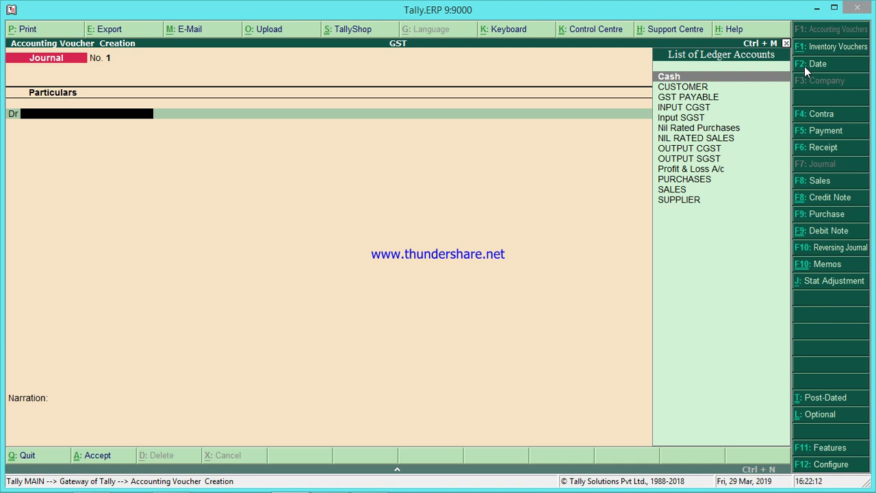
- Debit OUTPUT CGST 1,350.00 on the first journal line
type("Ou")
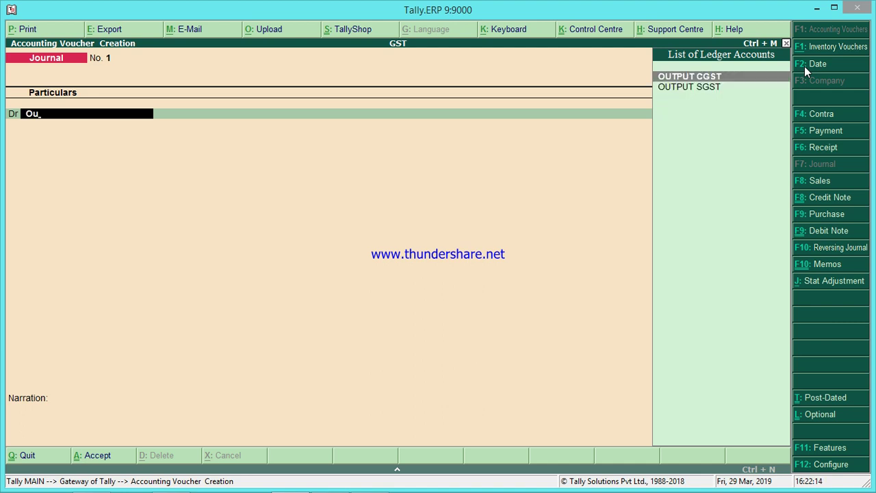
key("Return")
type("1350")
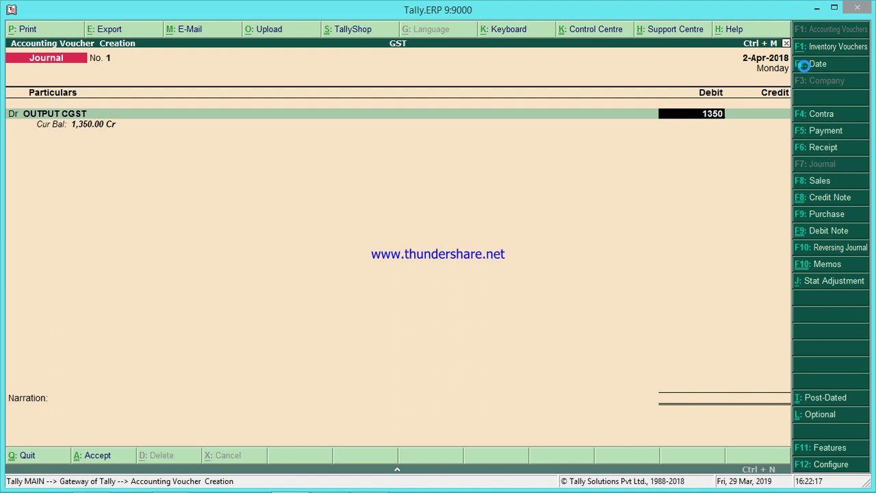
key("Return")
key("Return")
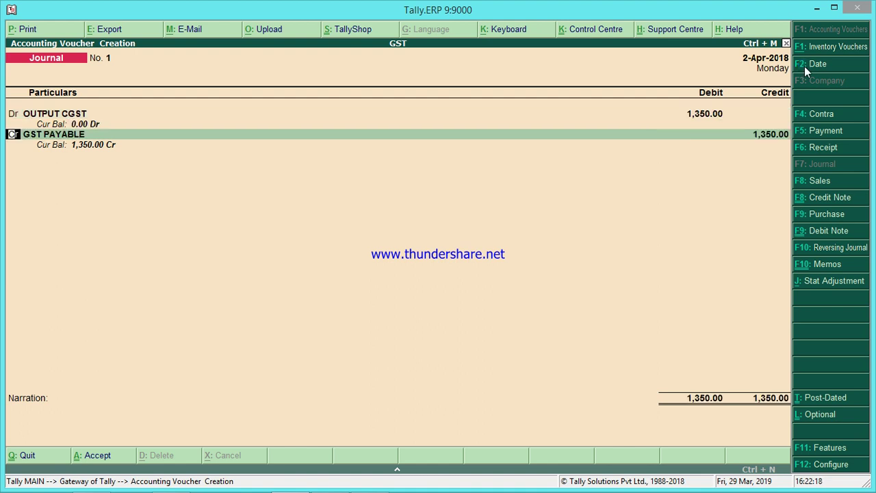
- Debit OUTPUT SGST 1,350.00 on the second line
type("Ou")
key("Down")
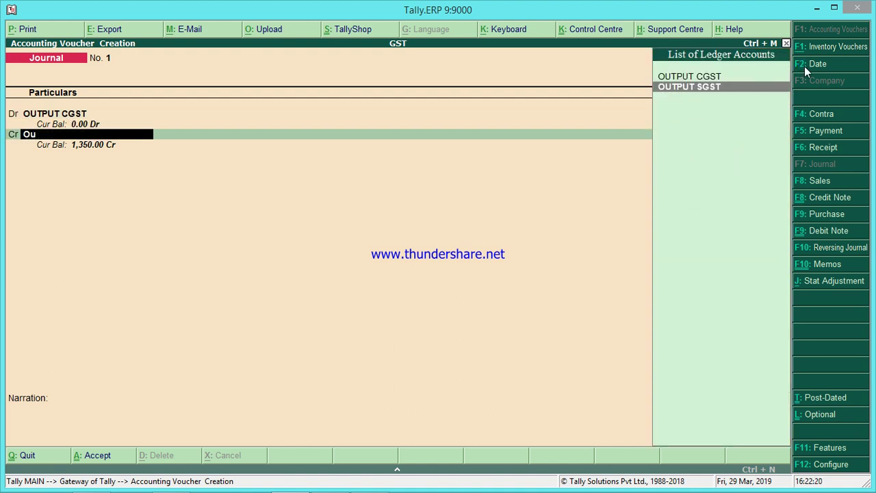
key("Return")
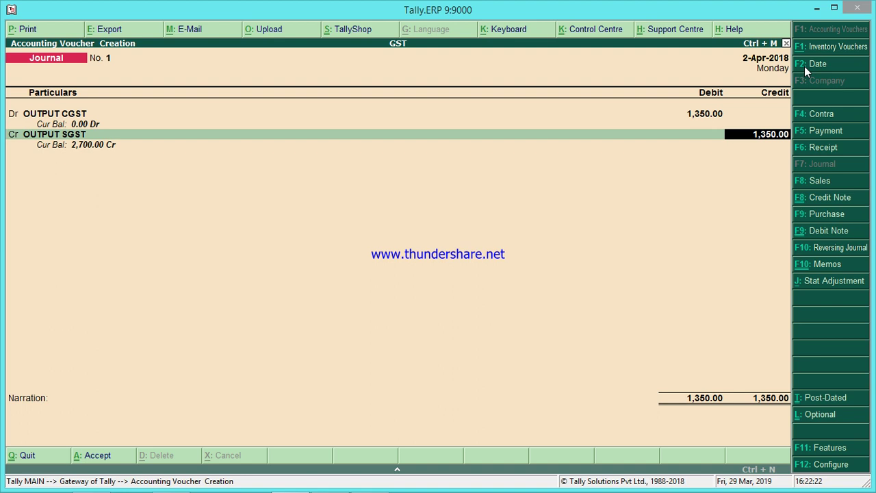
key("BackSpace")
key("BackSpace")
type("d")
key("Return")
key("Return")
type("1350")
key("Return")
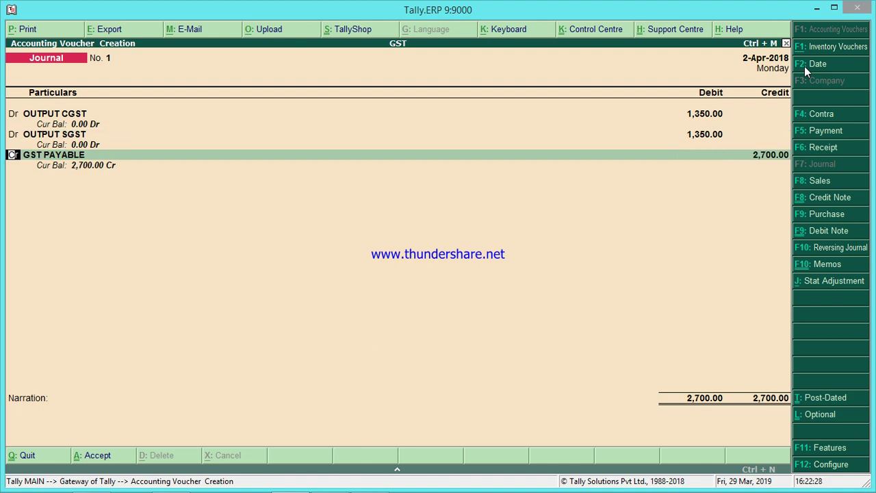
key("Return")
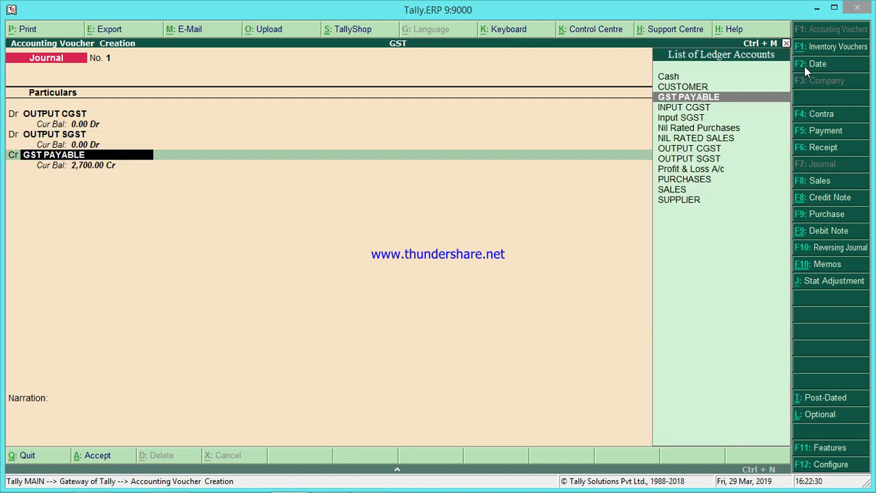
- Credit INPUT CGST 720.00, replacing the default GST PAYABLE ledger on that line
key("Return")
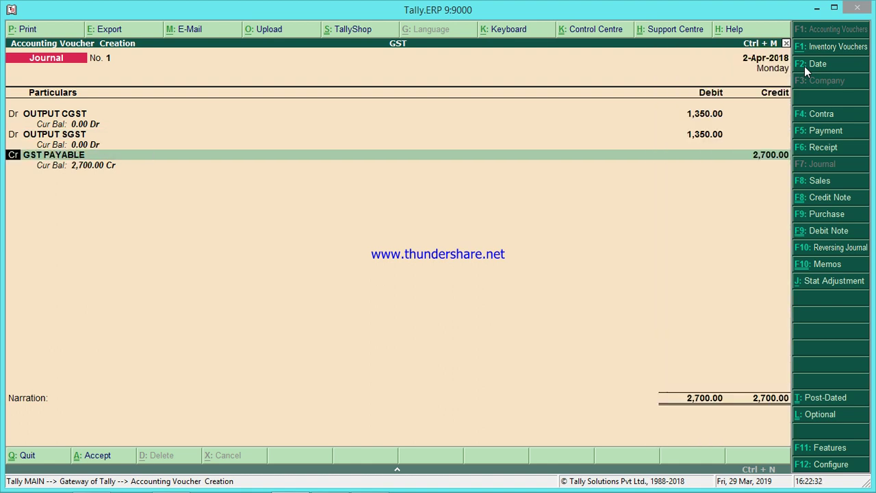
key("Return")
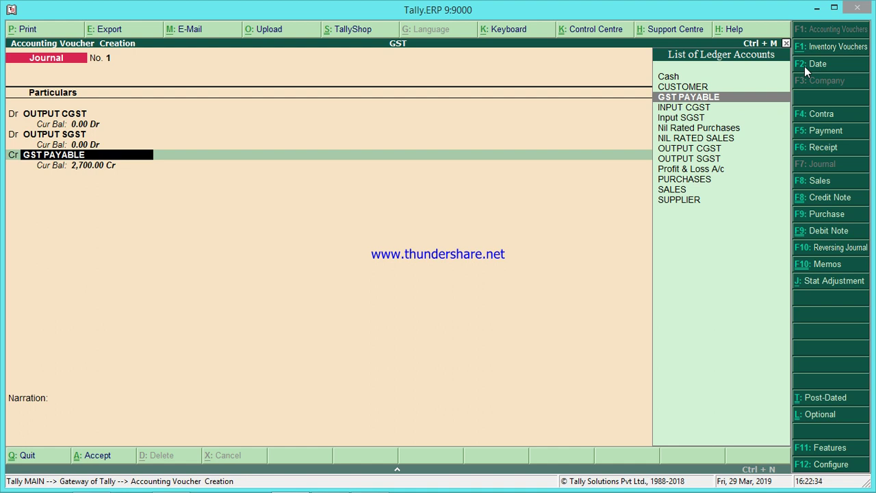
type("Inp")
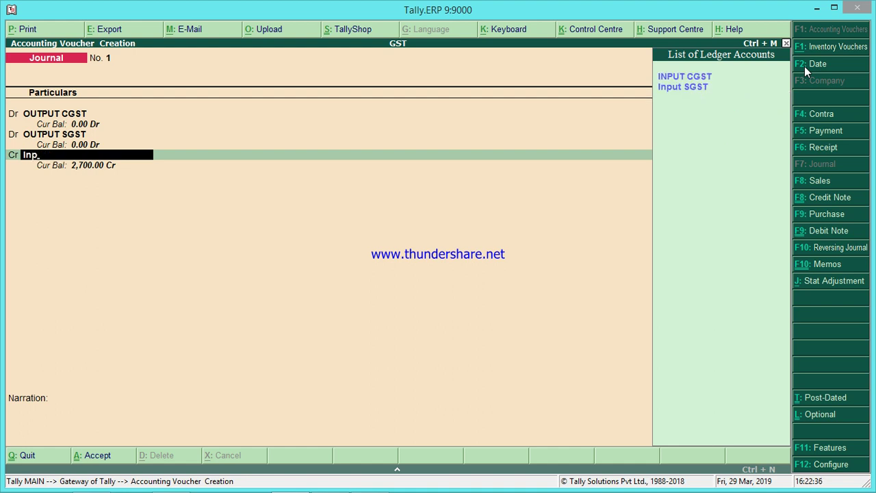
key("Return")
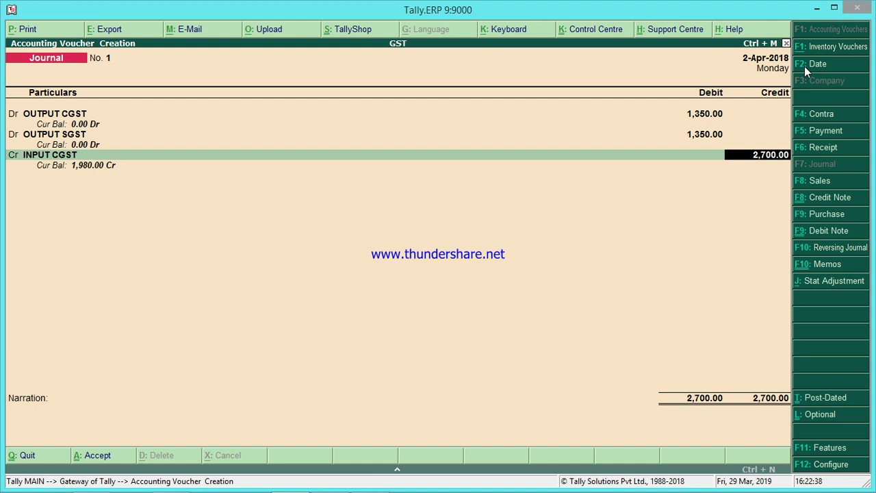
type("720")
key("Return")
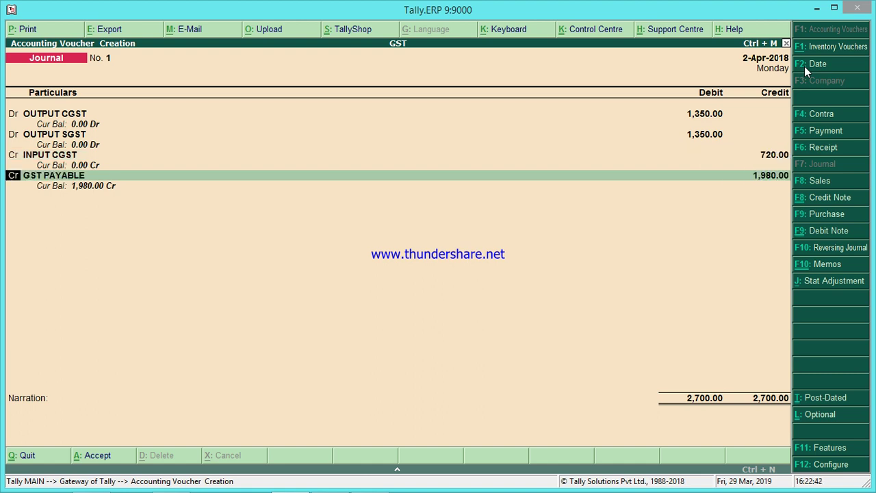
- Credit Input SGST 720.00, leaving GST PAYABLE on the final credit line
key("Return")
type("Inp")
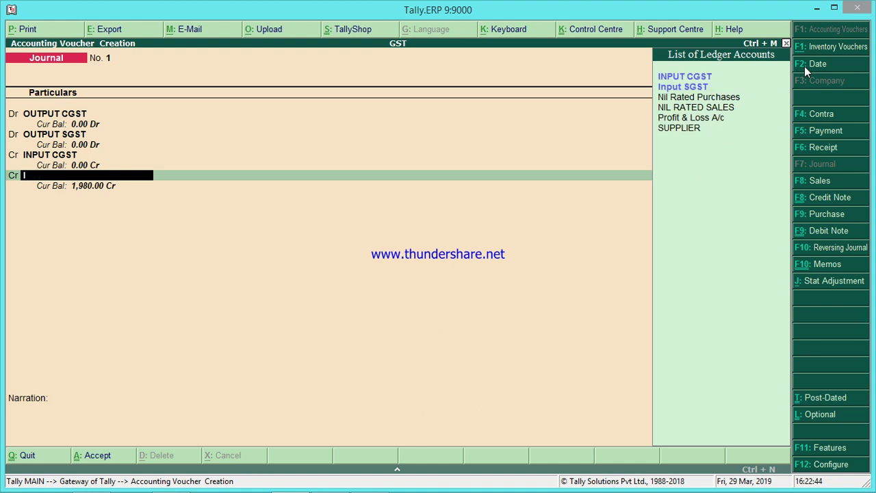
key("Down")
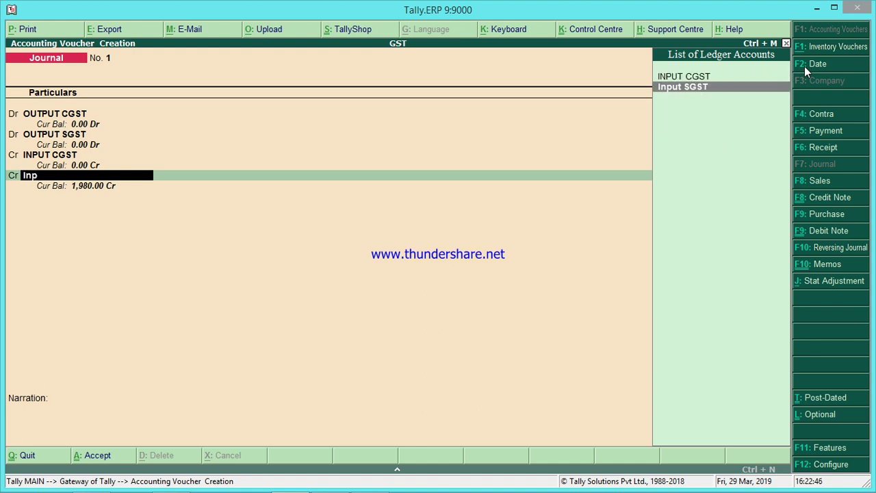
key("Return")
type("720")
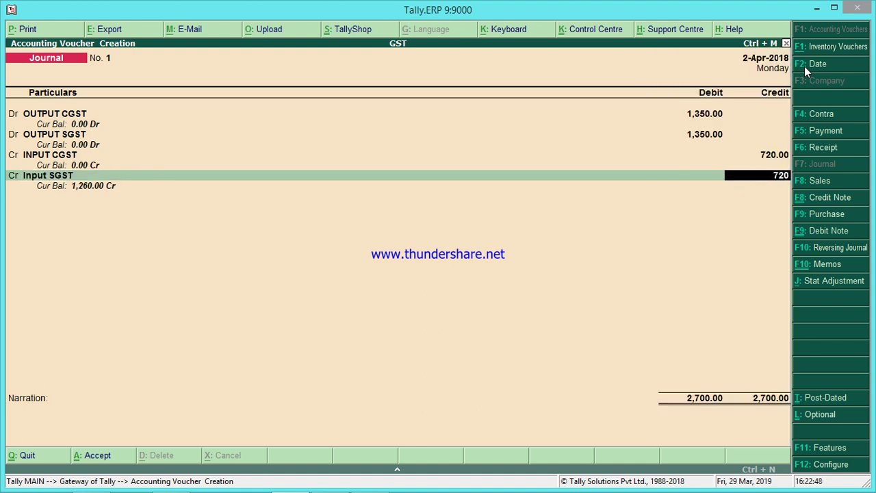
key("Return")
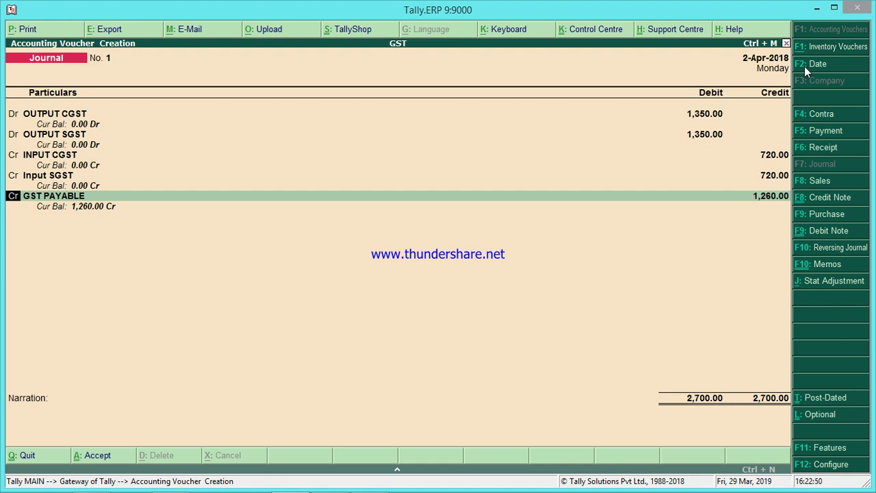
key("Return")
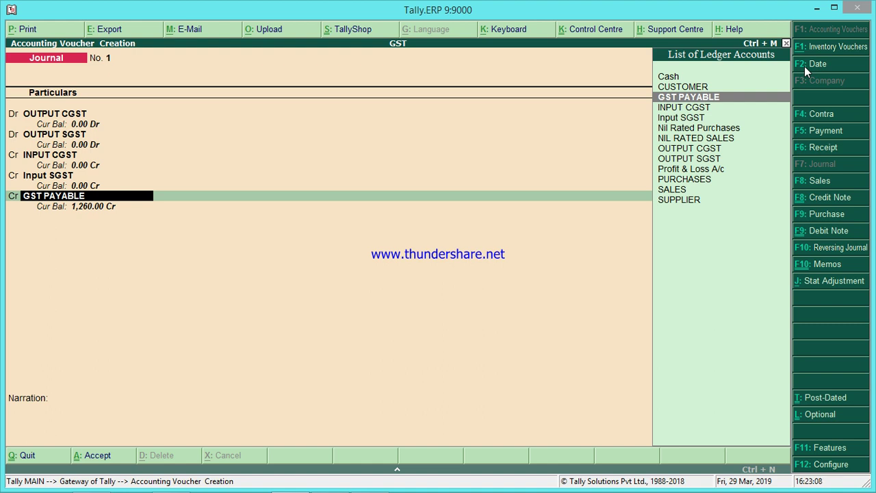
- Confirm the GST PAYABLE ledger and save the journal crediting it 1,260.00
key("ctrl+Return")
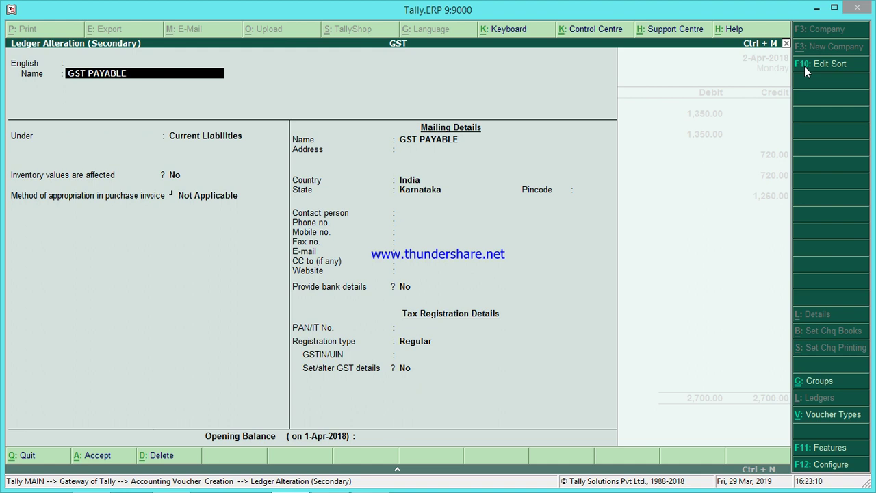
key("Return")
key("Return")
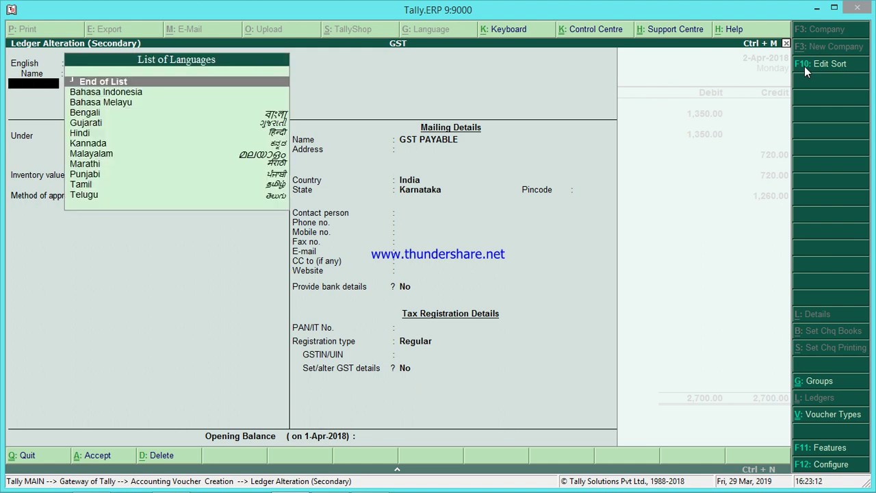
key("Return")
key("Return")
key("Return")
key("Return")
key("Return")
key("Return")
key("Return")
key("Return")
key("Return")
key("Return")
key("Return")
key("Return")
key("Return")
key("Return")
key("Return")
key("Return")
key("Return")
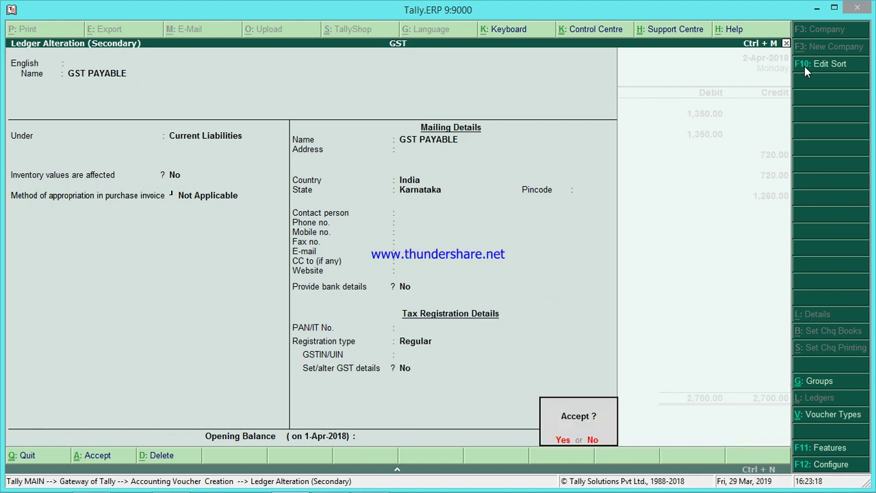
key("Return")
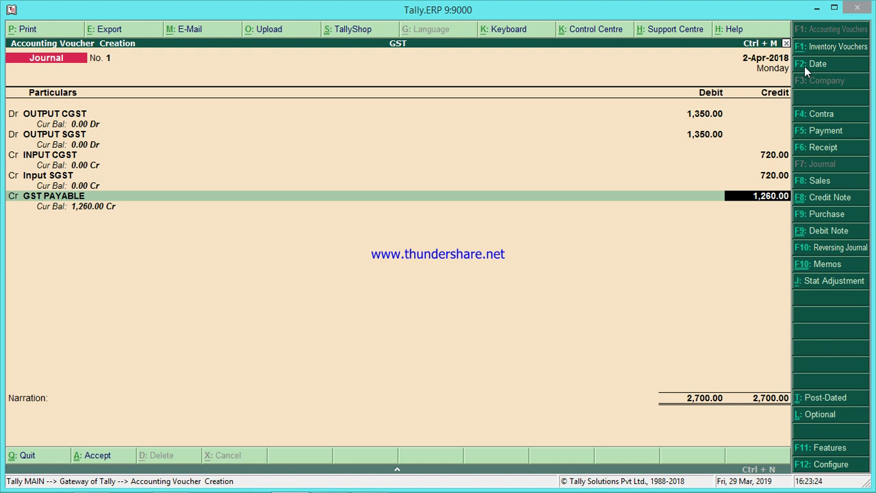
key("Return")
key("Return")
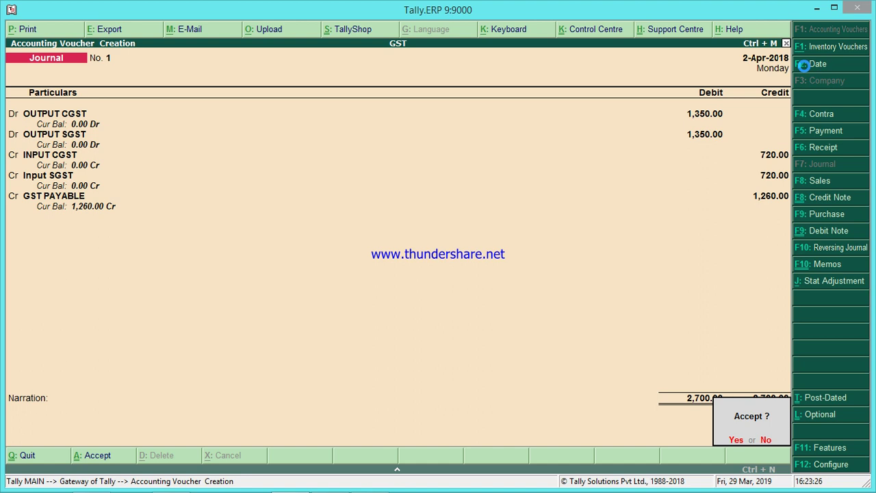
key("Return")
key("Escape")
key("Return")
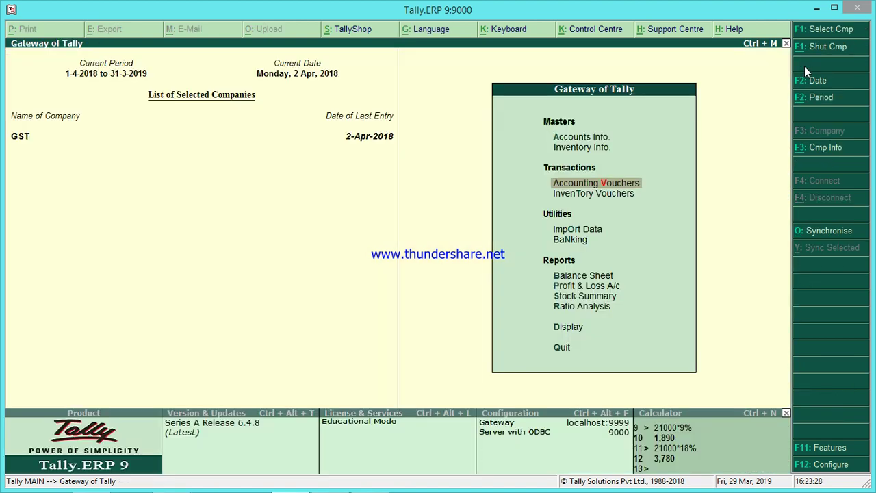
key("Down")
key("Down")
key("Down")
key("Down")
key("Return")
key("Down")
key("Down")
key("Return")
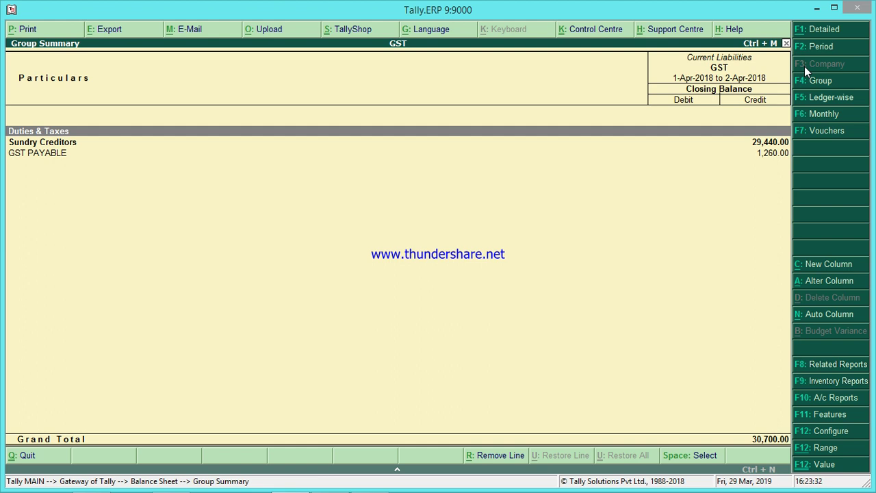
key("Down")
key("Down")
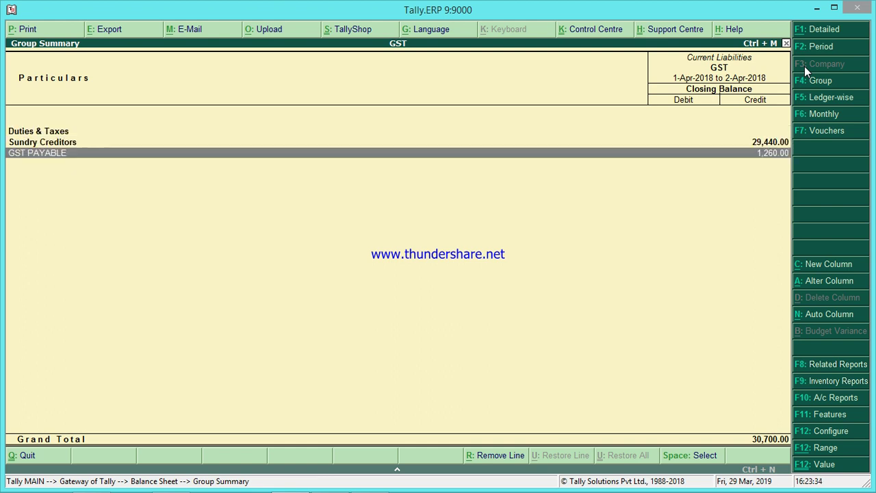
key("Escape")
key("Escape")
key("Escape")
key("Escape")
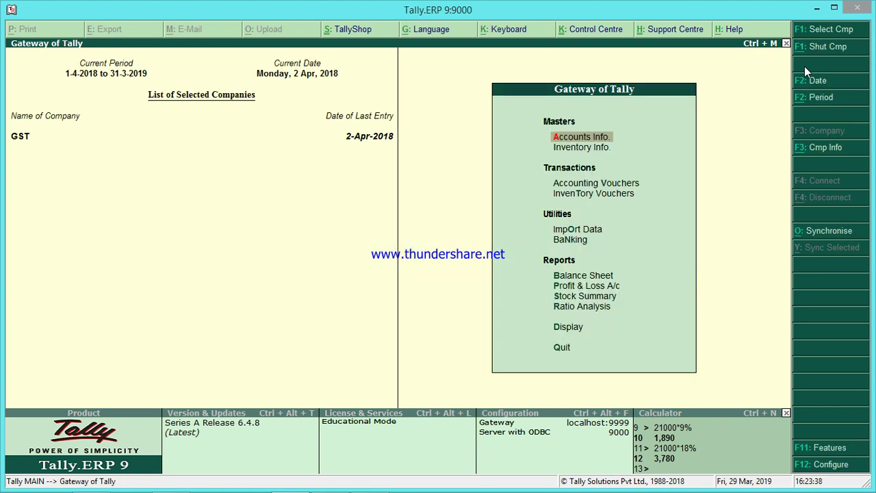
key("Down")
key("Down")
key("Down")
key("Up")
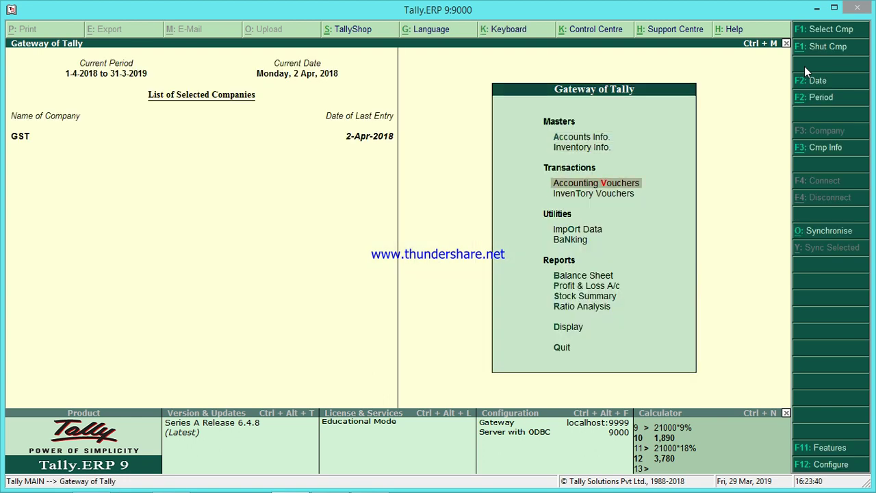
key("Return")
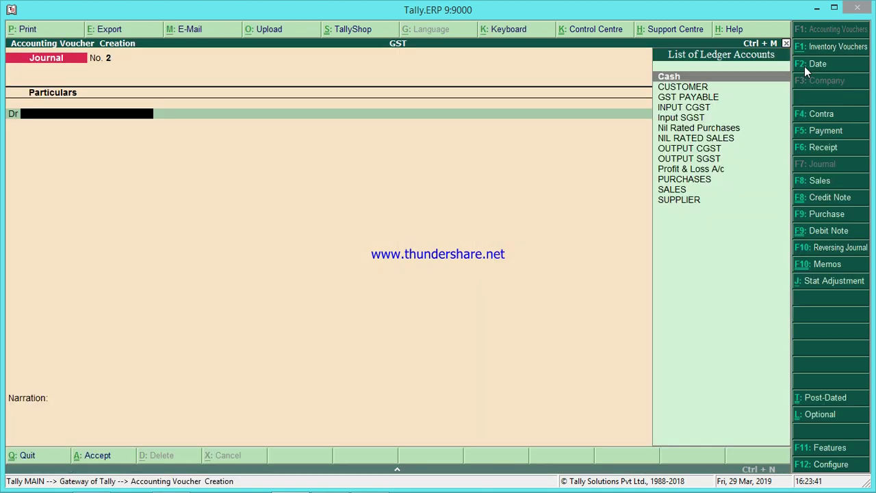
- In a Payment voucher, create the SBI ledger under Bank Accounts as the paying account
left_click(814, 132)
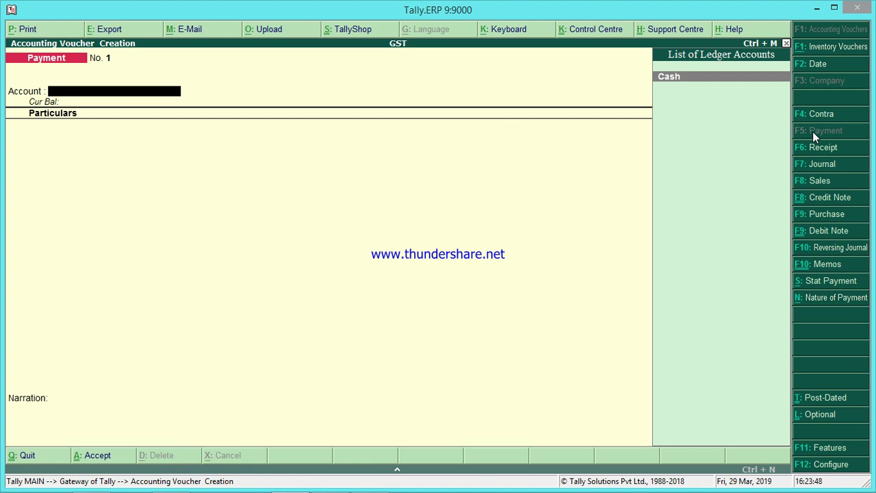
key("alt+c")
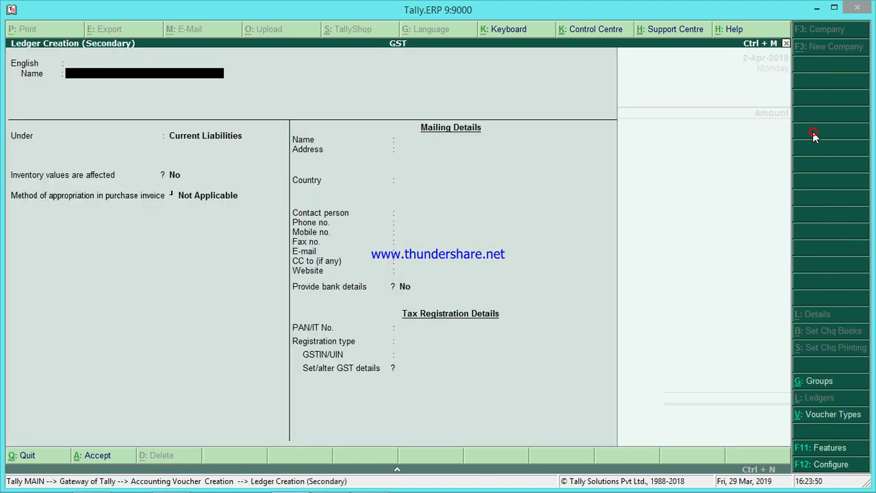
type("SBI")
key("Return")
key("Return")
type("BA")
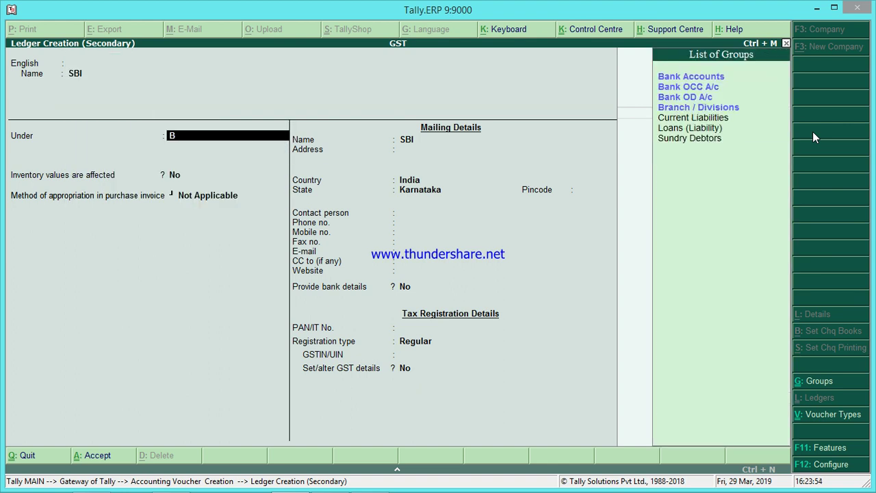
key("Return")
key("Return")
key("Return")
key("Return")
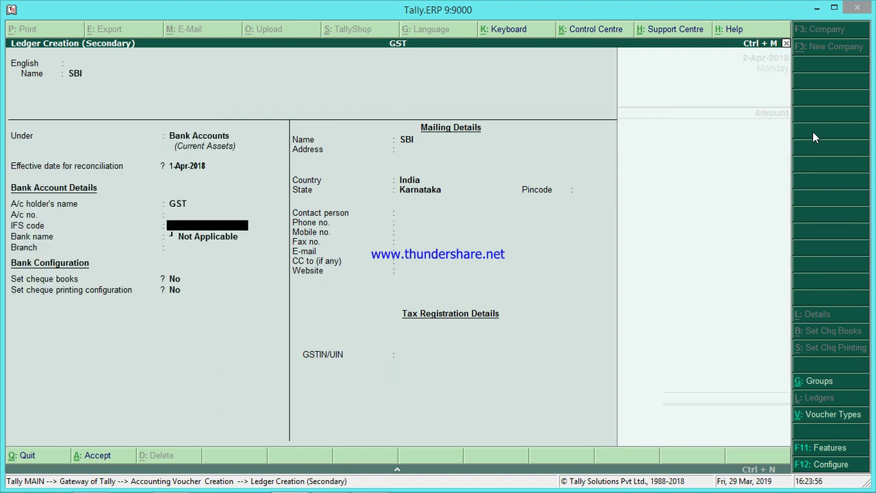
key("ctrl+a")
key("Return")
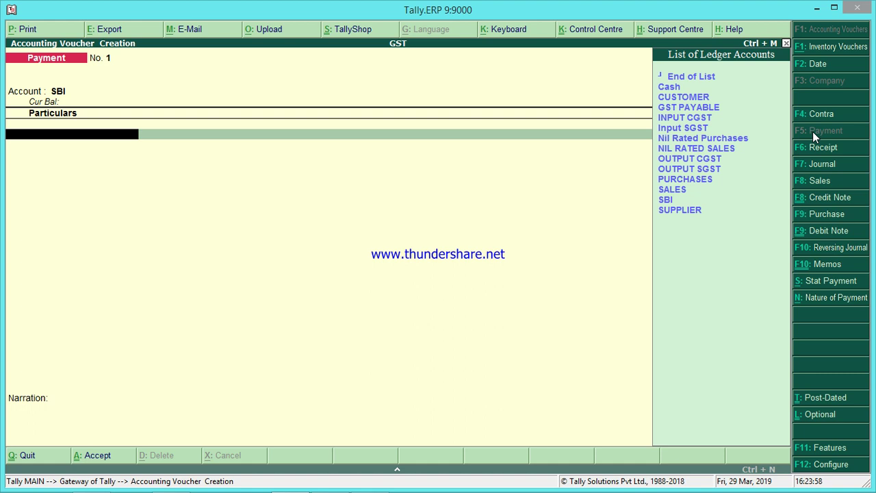
- Pay GST PAYABLE 1,260.00 from SBI and save Payment No. 1
type("PAY")
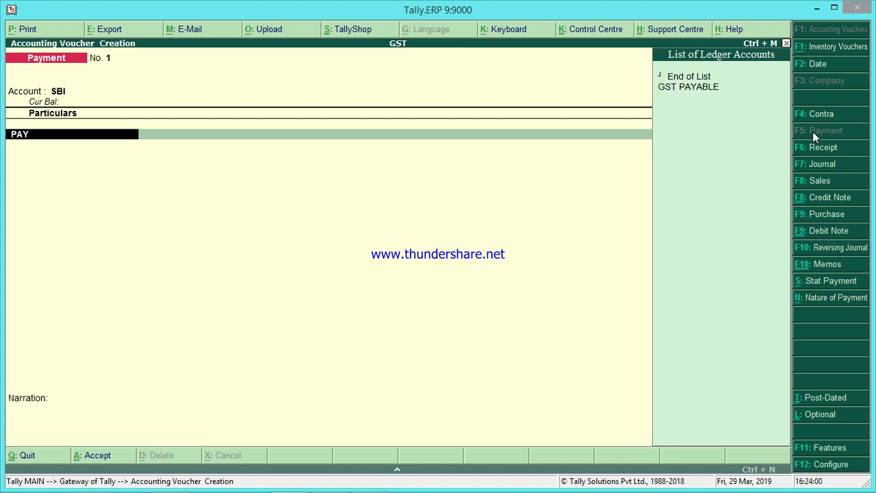
key("Return")
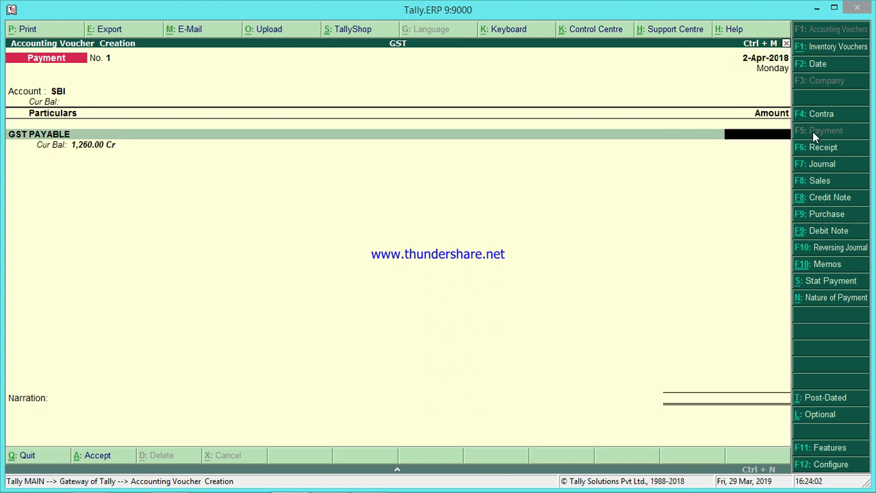
type("1260")
key("Return")
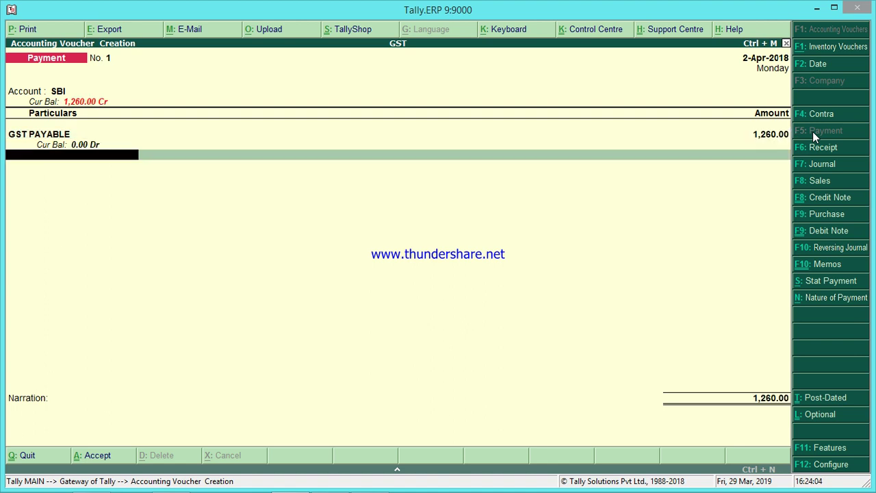
key("Return")
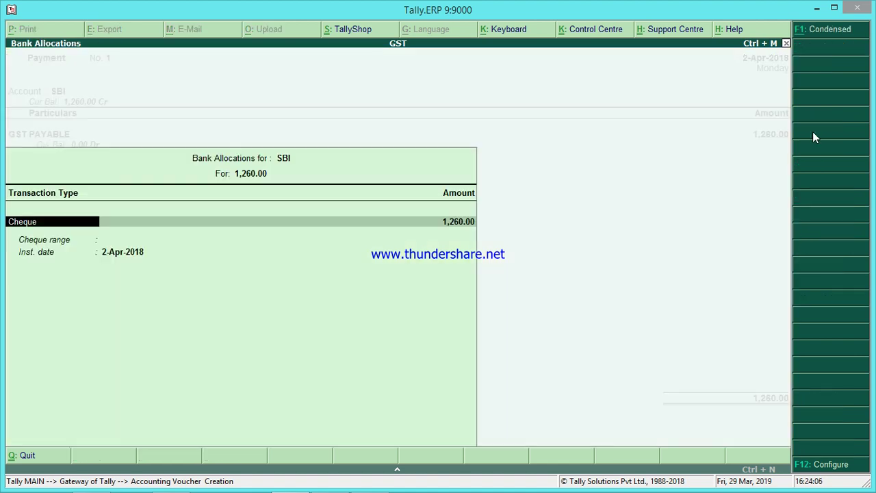
key("Return")
key("Return")
key("Return")
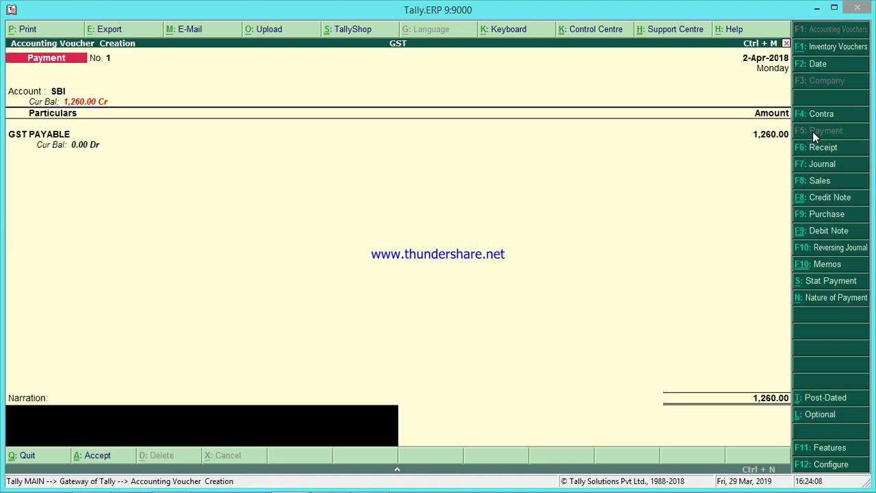
key("Return")
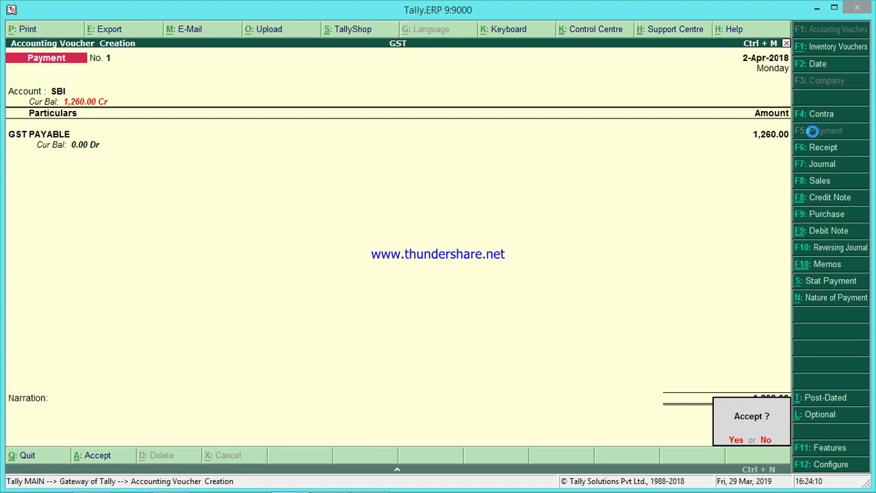
key("Return")
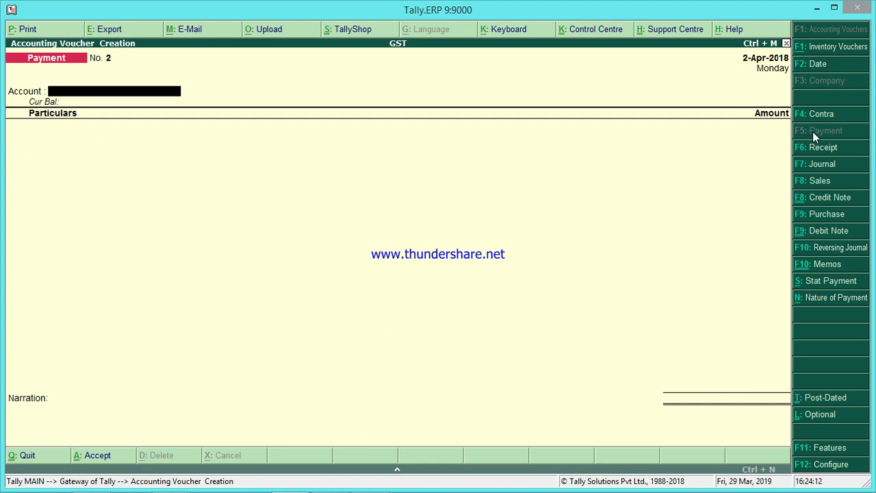
key("Escape")
- Inspect Current Liabilities and Sundry Creditors in the Balance Sheet, confirming 39,440.00 totals with GST PAYABLE cleared
key("Down")
key("Down")
key("Down")
key("Down")
key("Down")
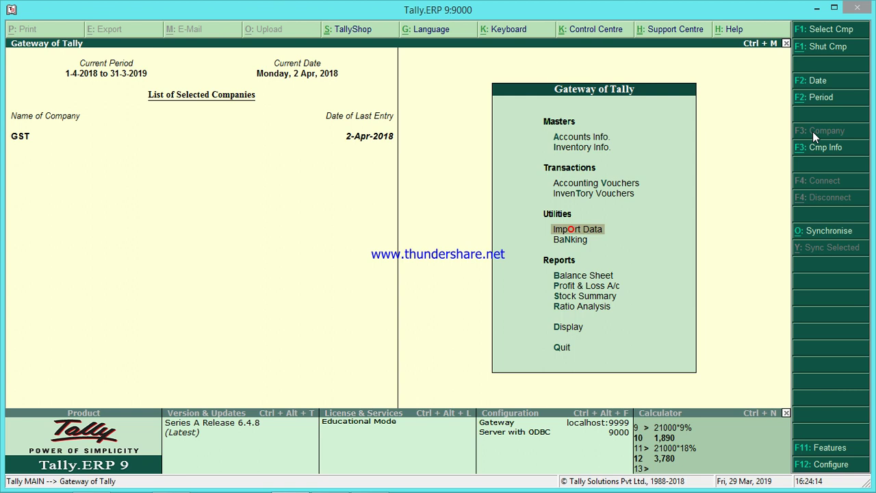
key("Up")
key("Return")
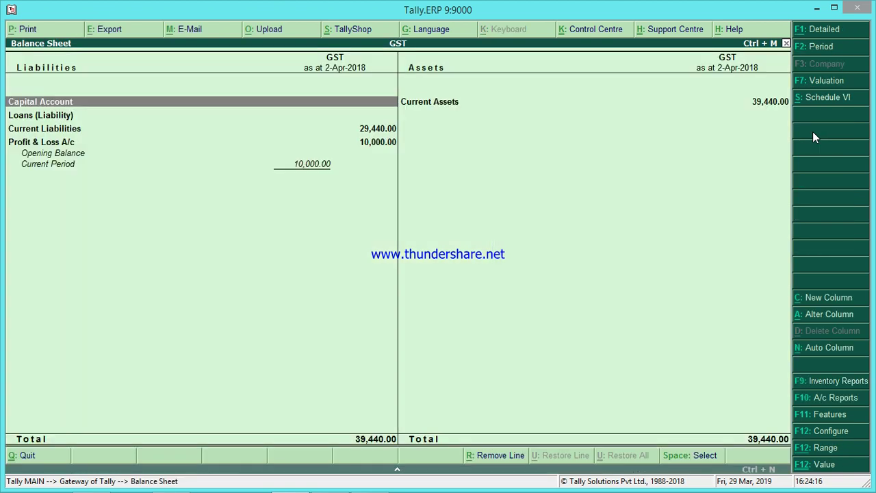
key("Down")
key("Down")
key("Return")
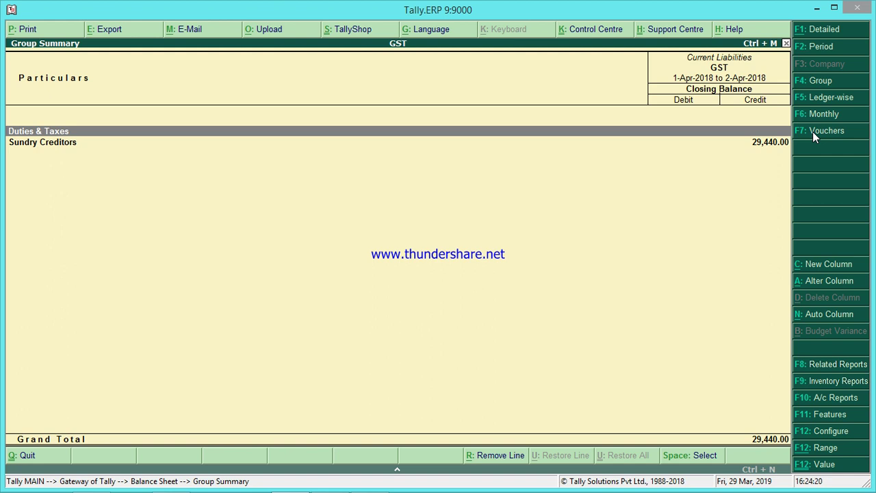
key("Down")
key("Return")
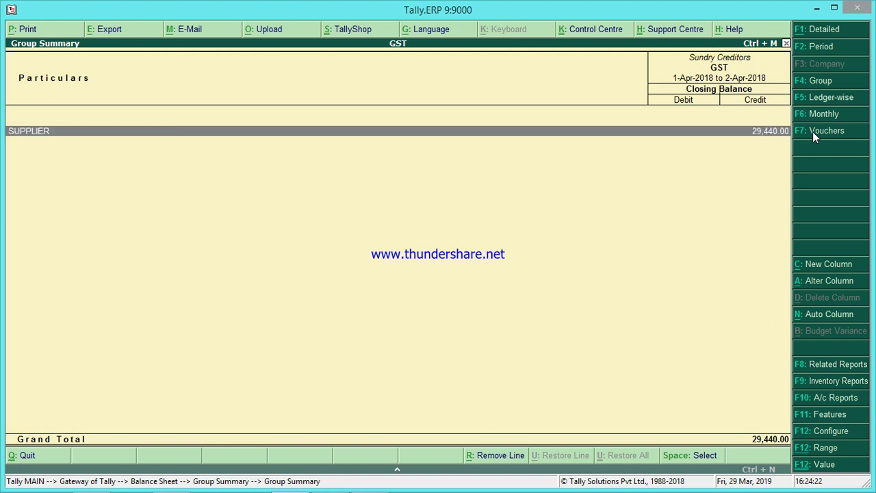
key("Return")
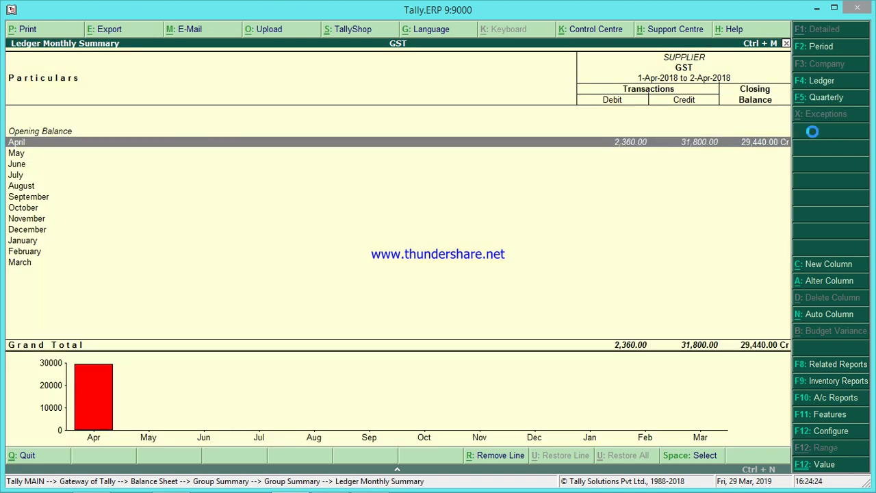
key("Escape")
key("Escape")
key("Escape")
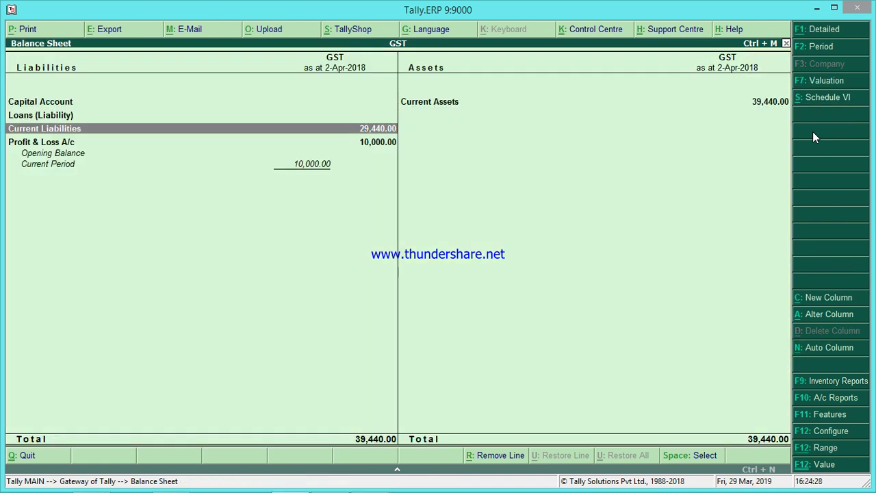
key("alt+F1")
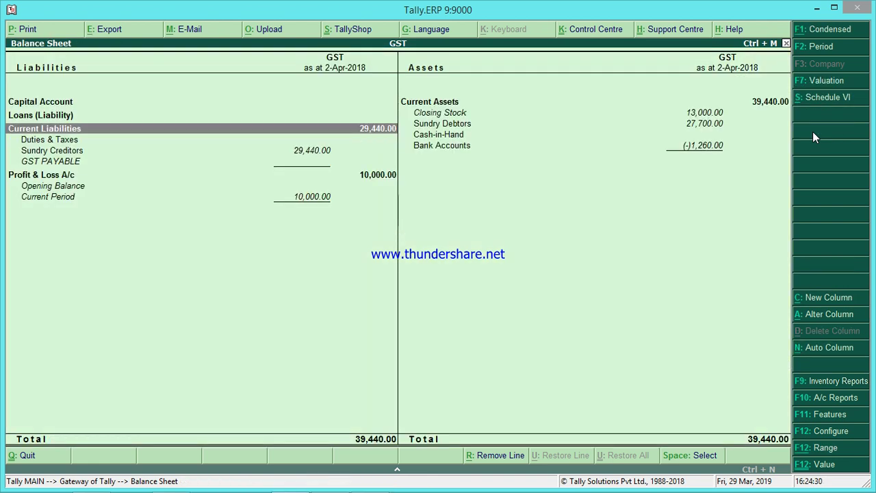
key("Down")
key("Down")
key("Down")
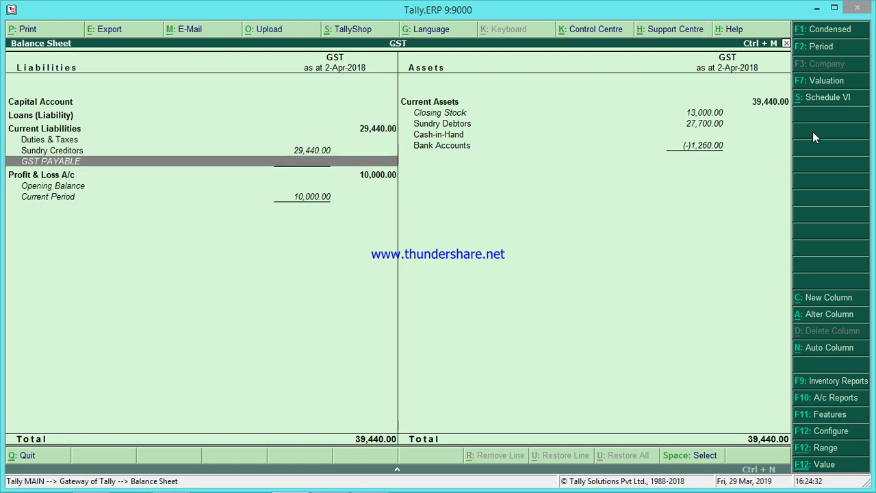
key("Escape")
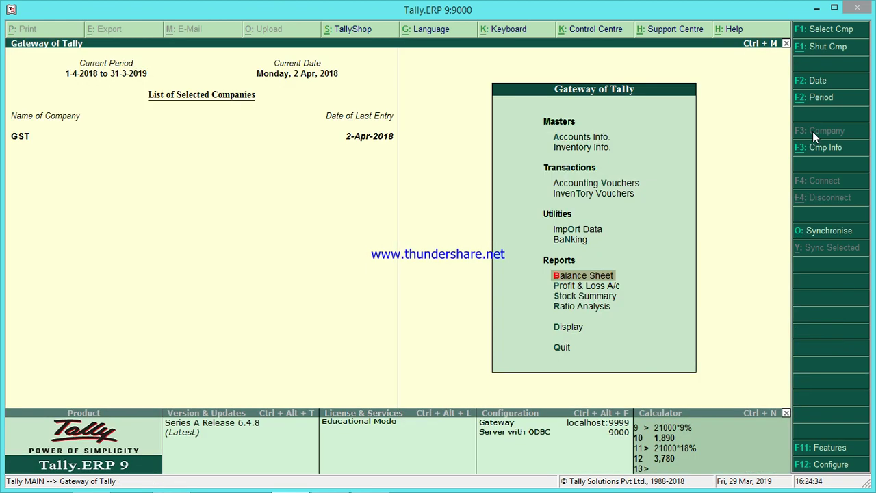